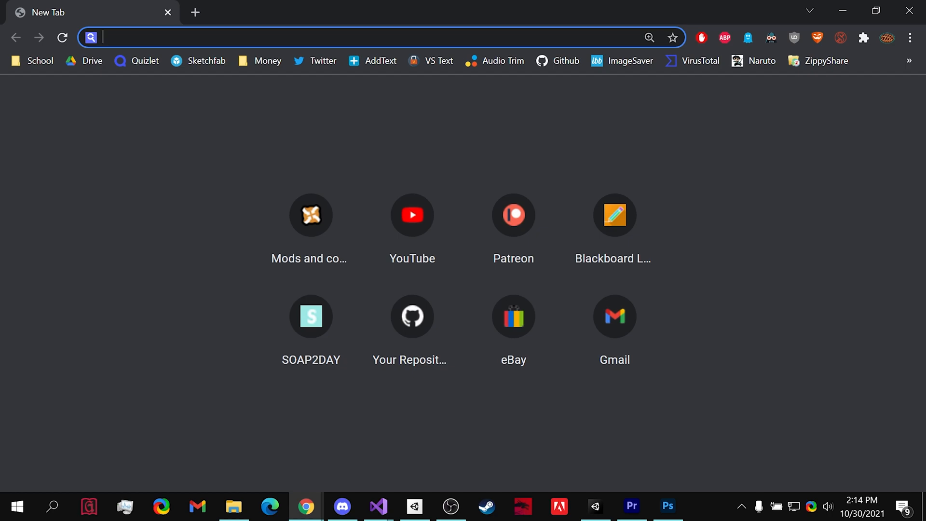
Search the web for "unity download" and open Unity's download page on unity3d.com
key("Return")
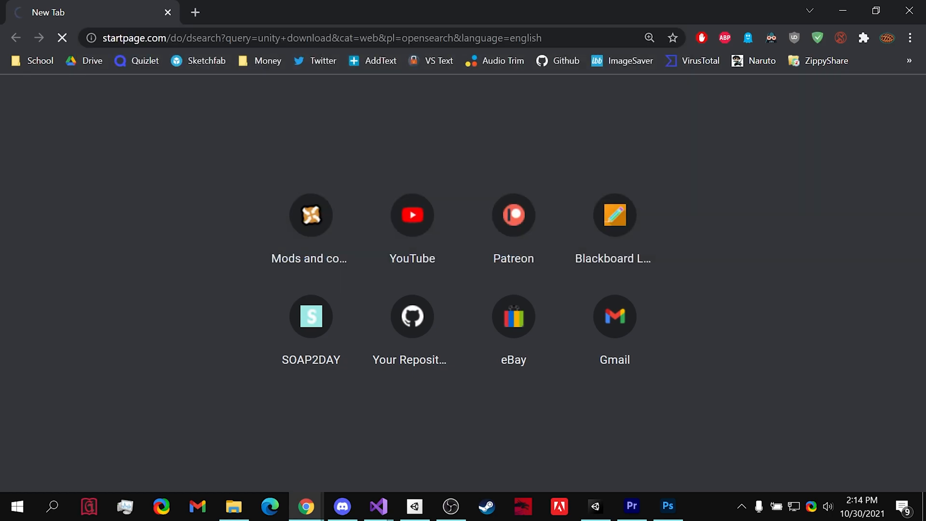
left_click(191, 245)
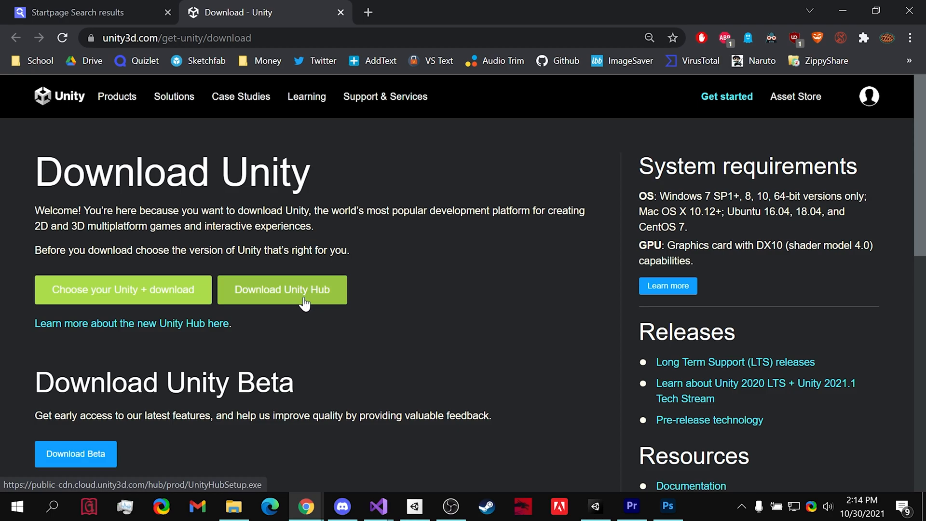
left_click(246, 511)
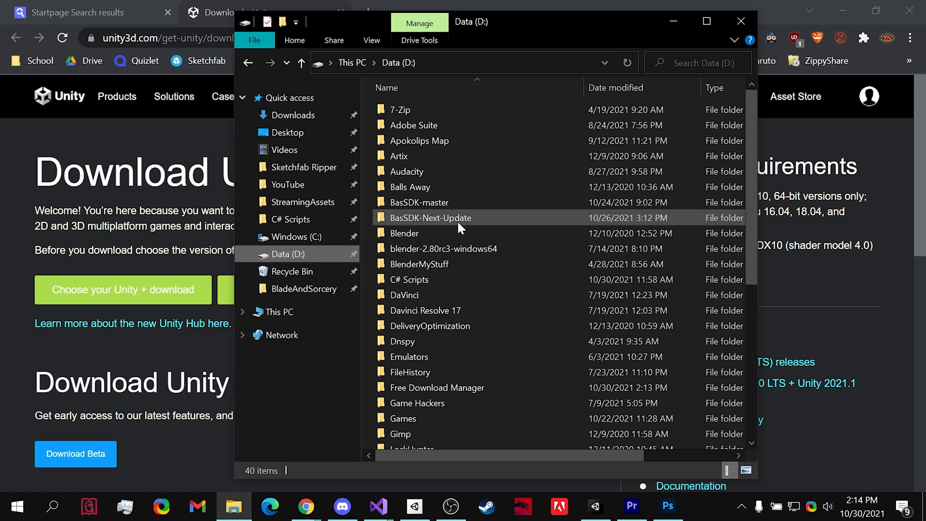
left_click(731, 23)
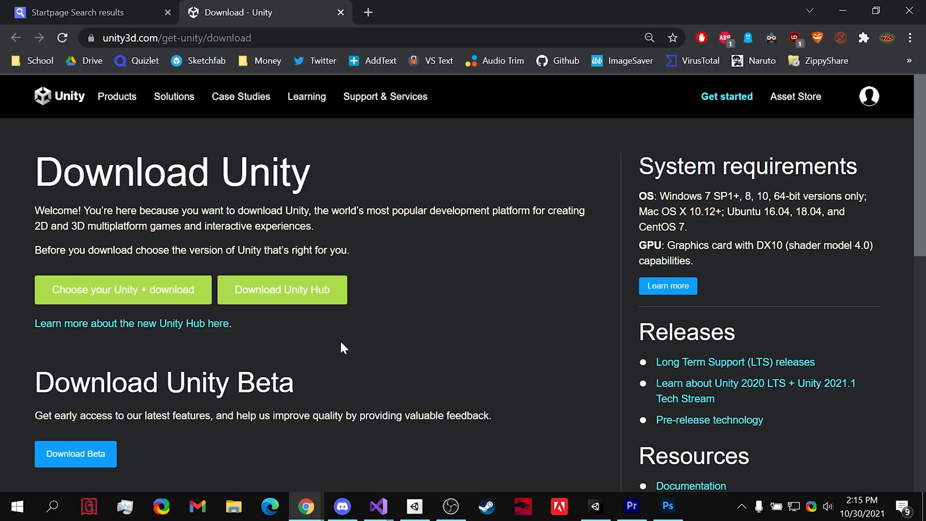
Switch to Unity Hub and review the Unity versions offered for installation, without adding one
left_click(415, 506)
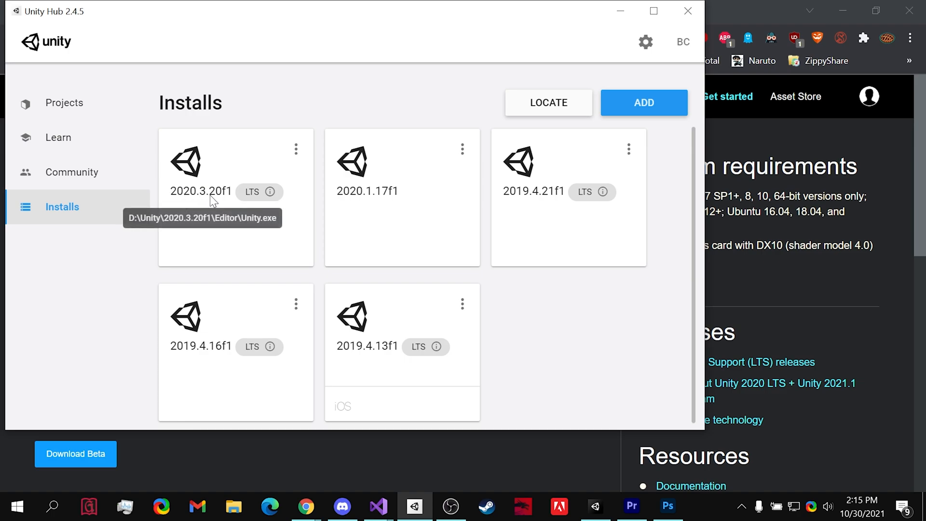
left_click(606, 101)
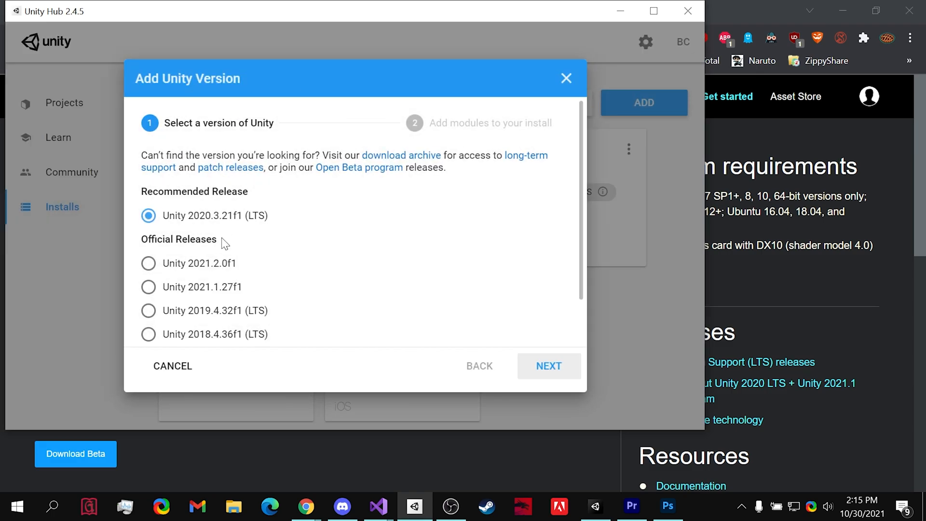
scroll(223, 243, "down", 1)
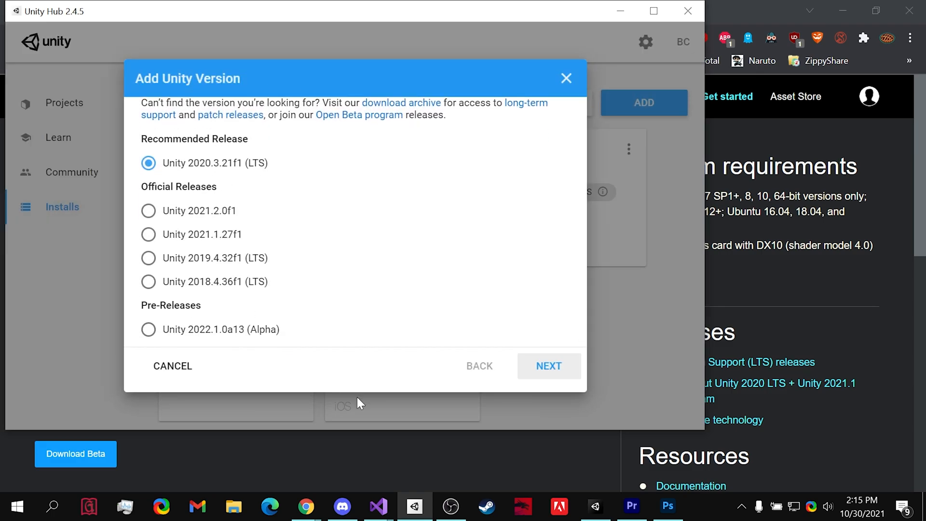
left_click(173, 365)
left_click(680, 11)
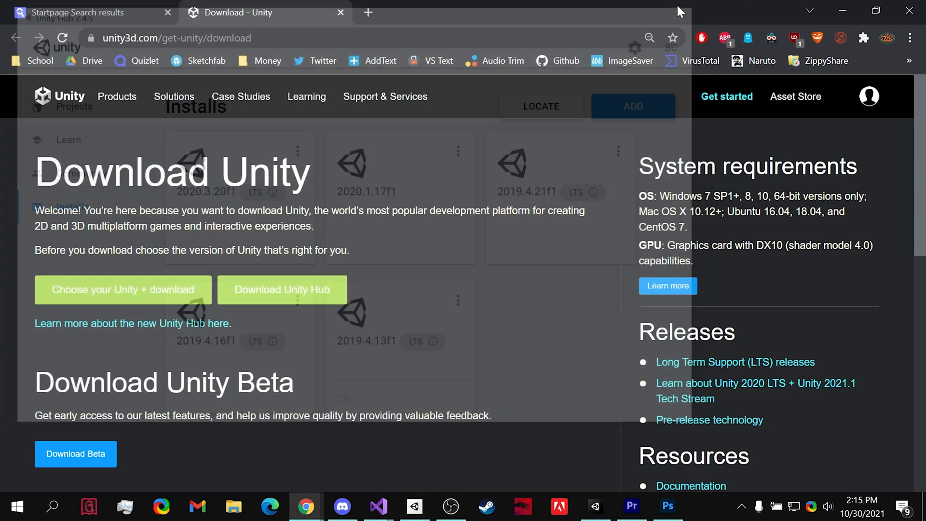
Search the web in a new tab for "unity download archive" and open the Unity download archive page
left_click(367, 12)
type("unity download archi")
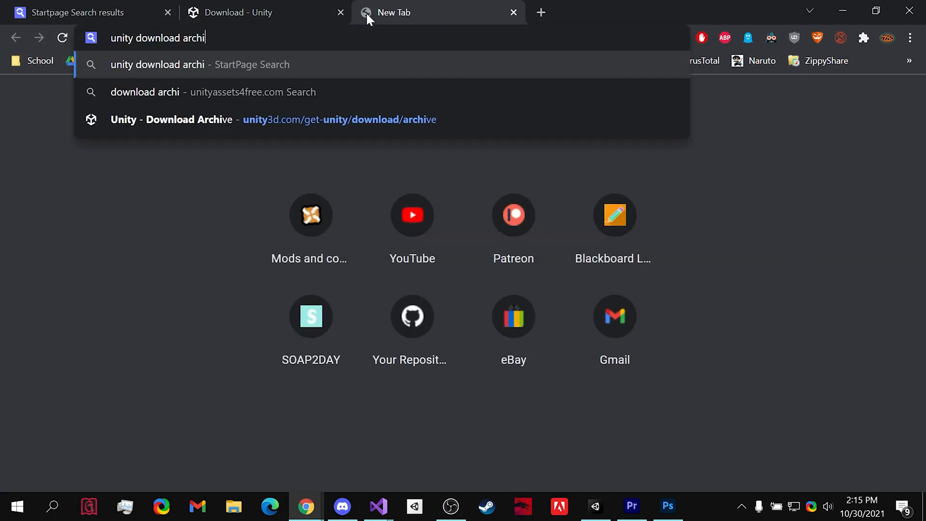
type("ve")
key("Return")
left_click(237, 244)
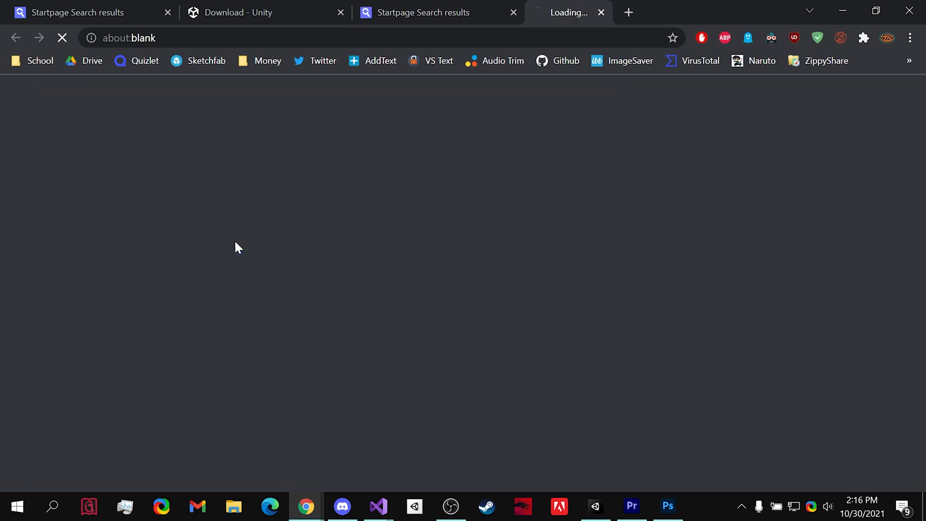
scroll(235, 242, "down", 1)
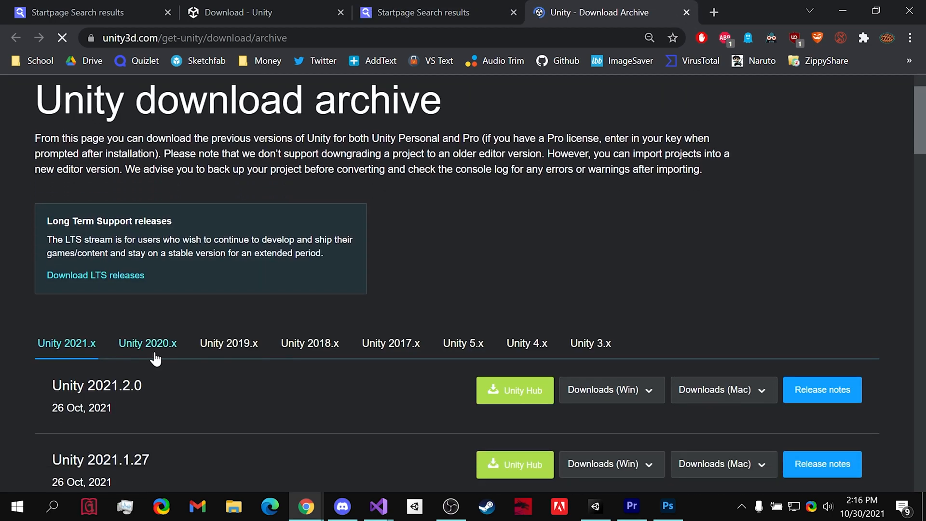
List the Unity 2020.x releases in the archive and locate version 2020.3.20
left_click(155, 355)
scroll(155, 351, "down", 3)
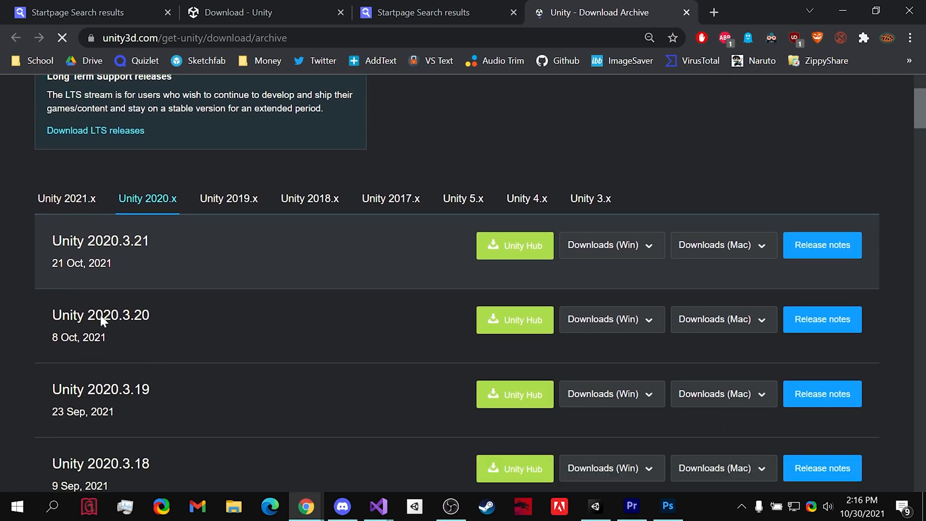
left_click_drag(96, 316, 148, 318)
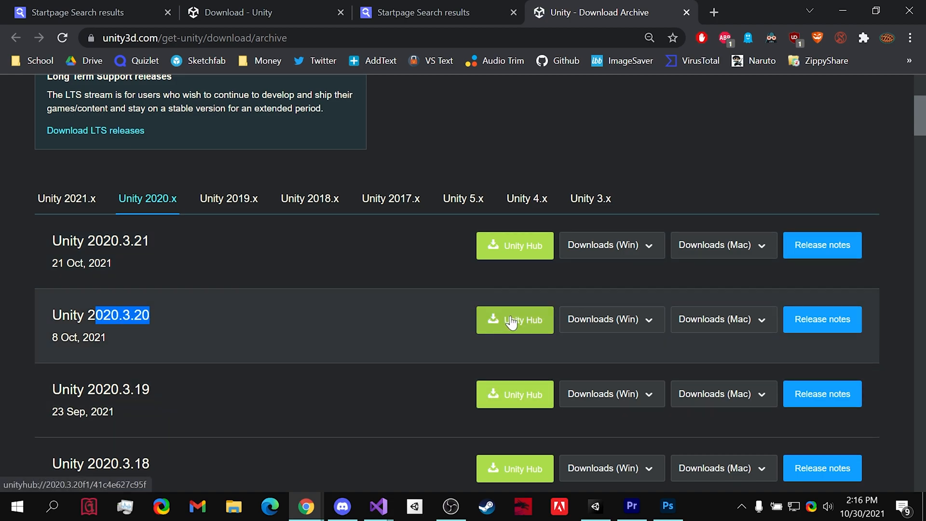
left_click(413, 506)
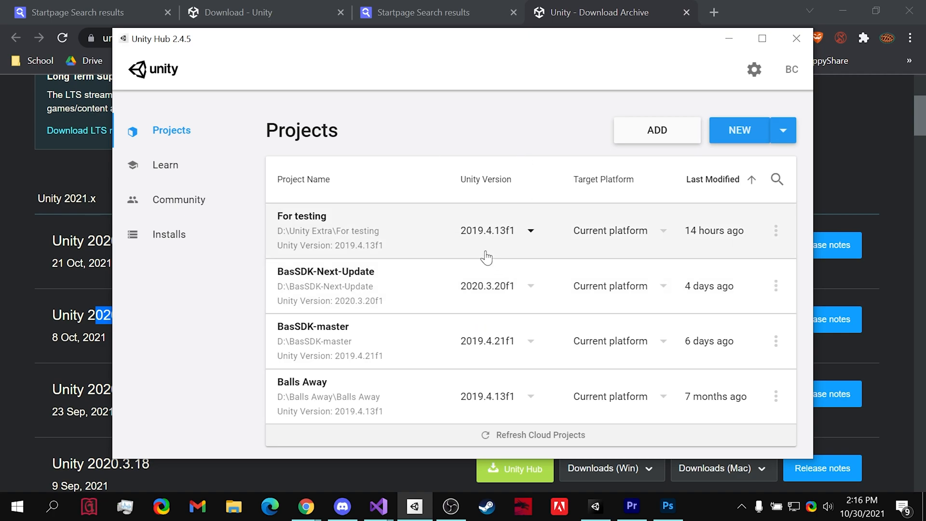
left_click(734, 43)
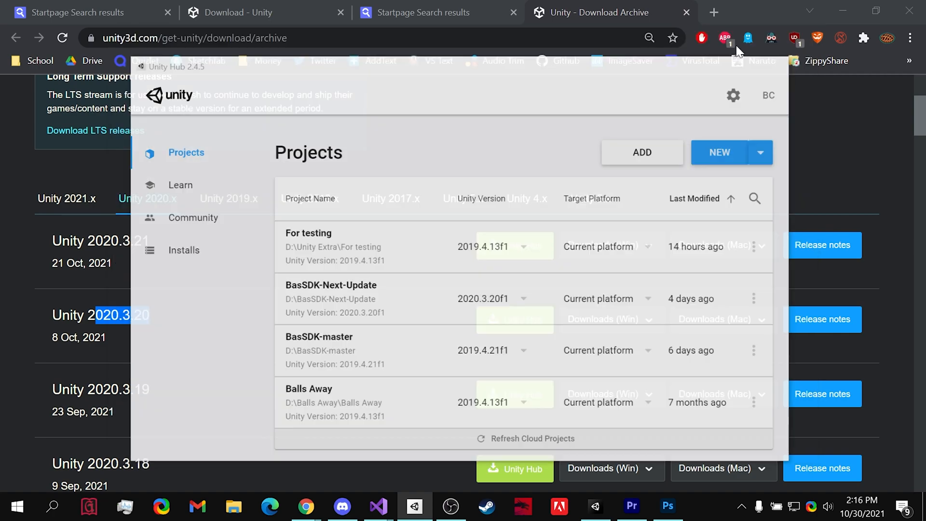
Close the Unity archive, download and search result tabs, leaving one new blank tab
middle_click(612, 6)
middle_click(440, 5)
left_click(368, 12)
middle_click(261, 7)
middle_click(92, 12)
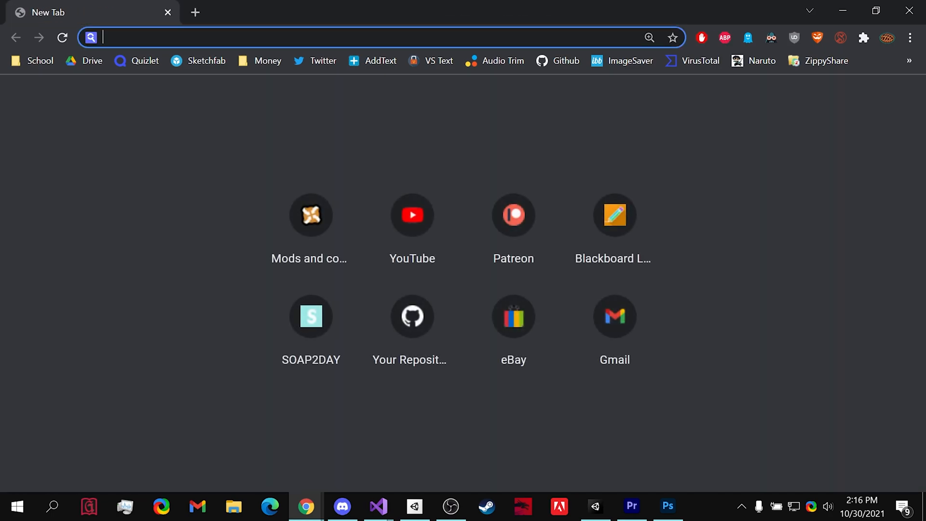
Search the web for "blade and sorcery sdk" and open the official BasSDK repository on GitHub
type("blade and s")
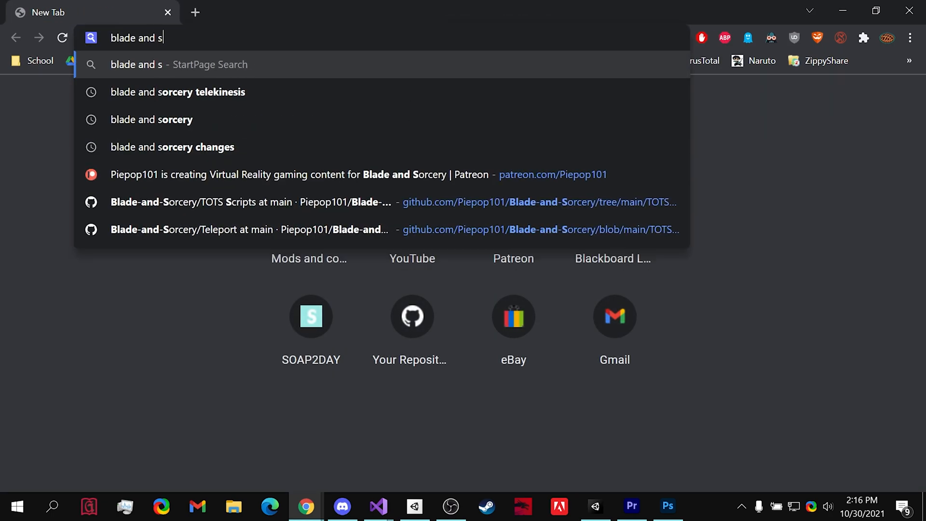
type("orcery sdk")
key("Return")
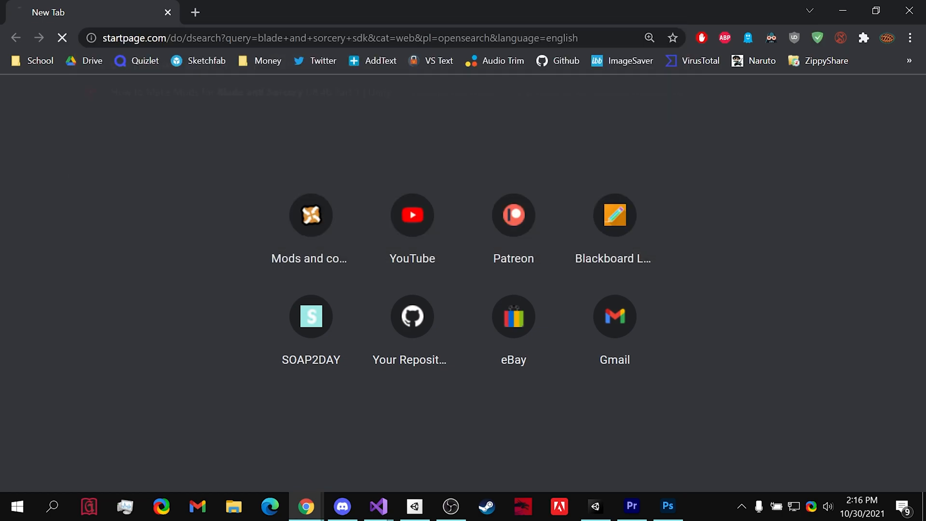
left_click(174, 243)
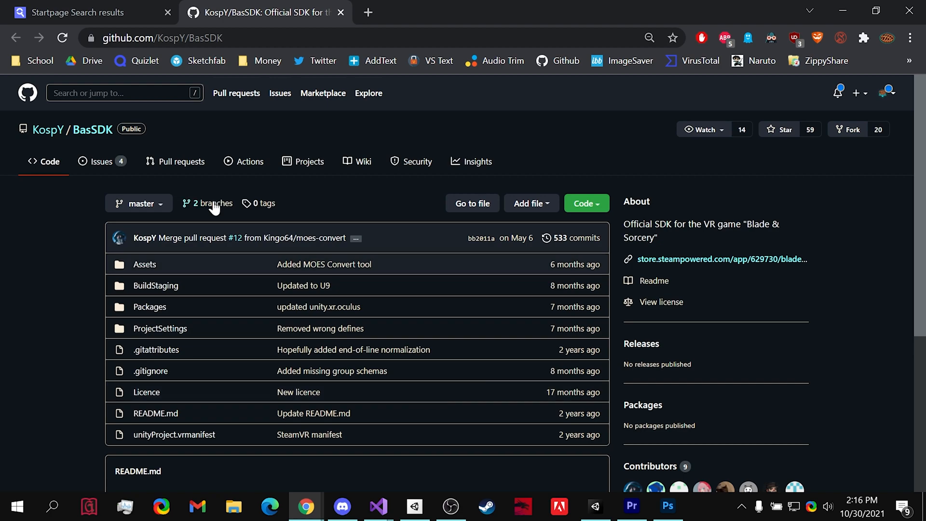
Open the Next-Update branch of the BasSDK repository and download it as a ZIP
left_click(214, 205)
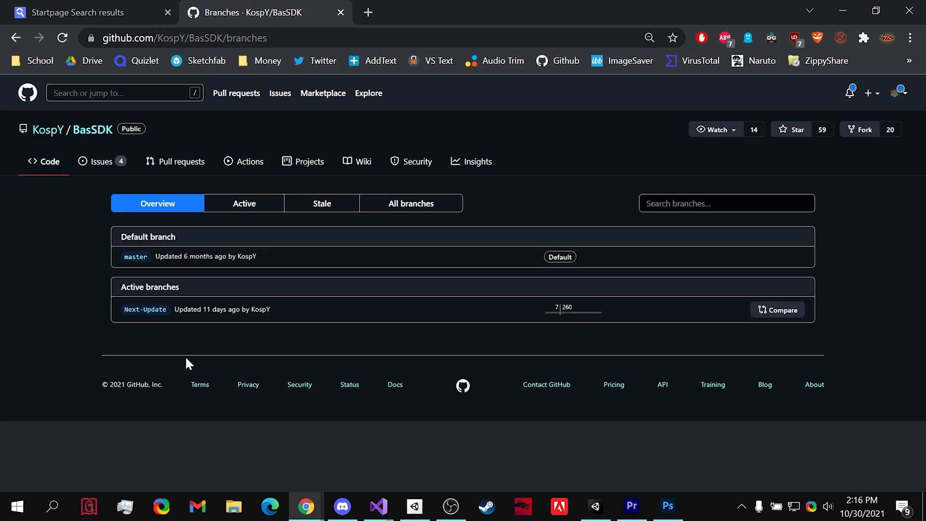
left_click(146, 310)
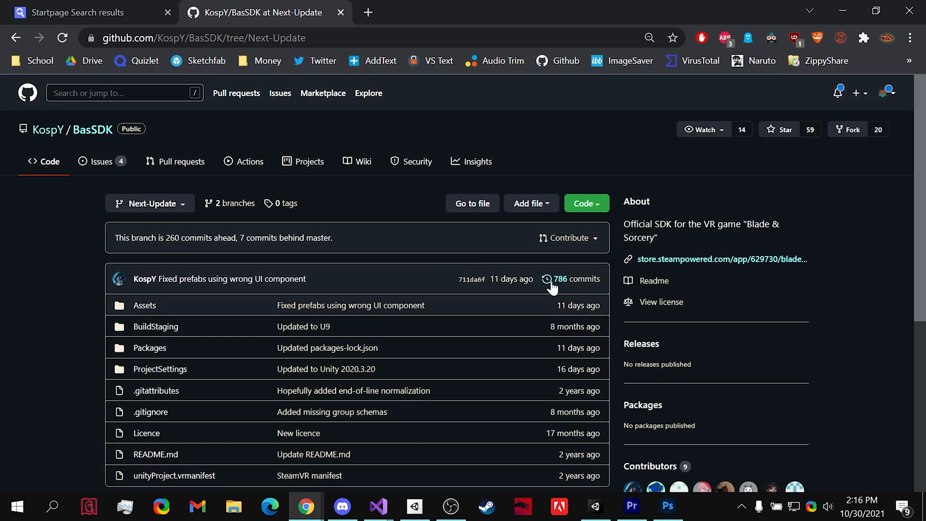
left_click(583, 207)
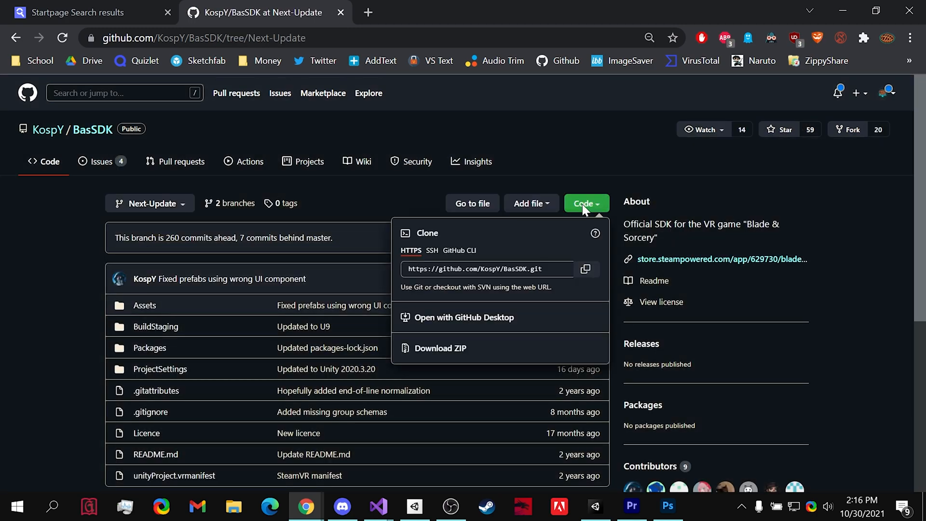
left_click(518, 356)
Locate the BasSDK-Next-Update folder on the Data (D:) drive in File Explorer, then close the window
key("super+e")
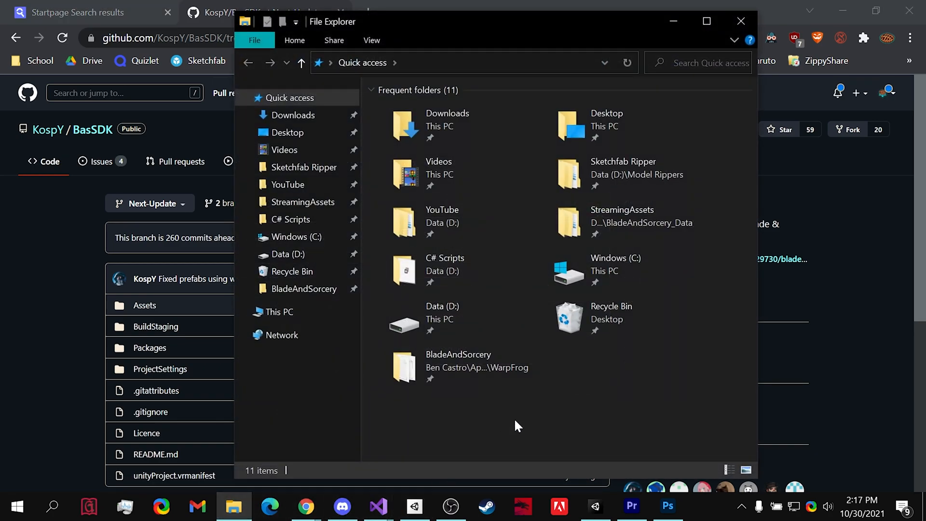
left_click(310, 255)
left_click(454, 217)
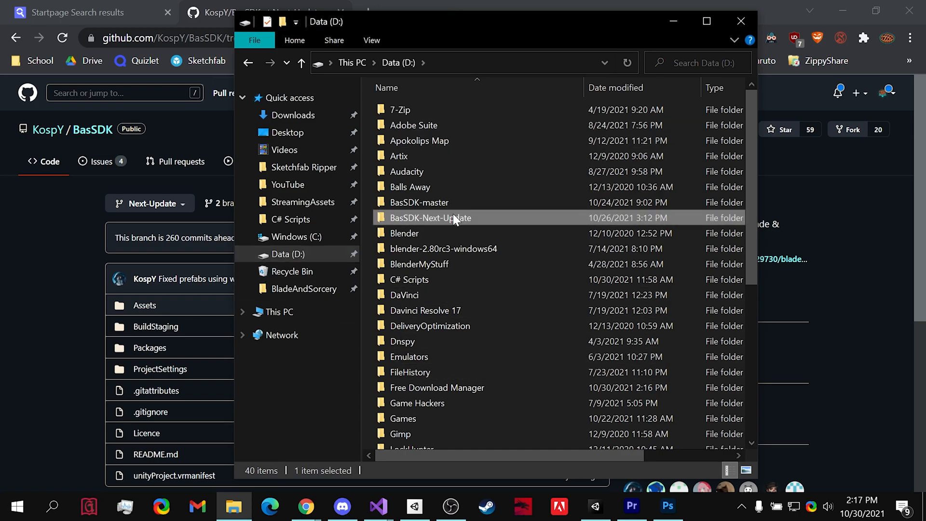
left_click(735, 19)
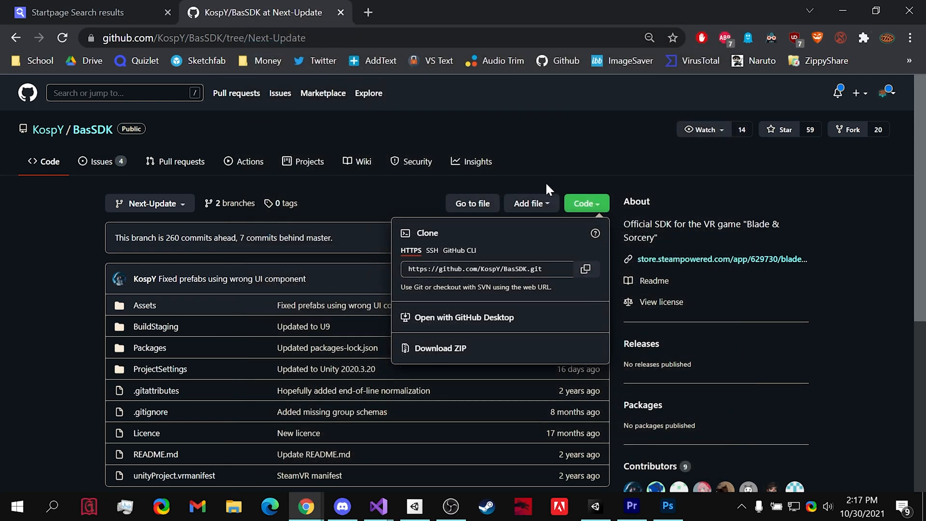
Switch to Unity Hub, check the installed Unity versions, and return to the project list
left_click(415, 506)
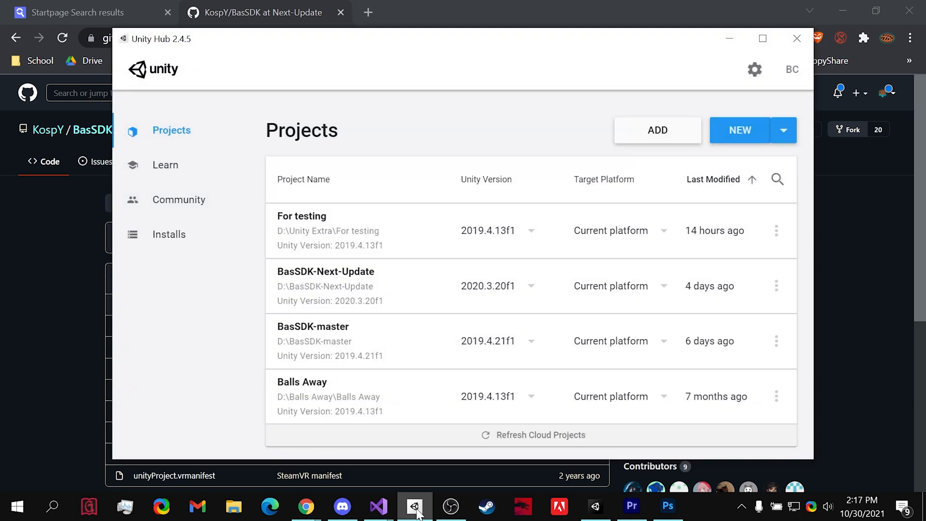
left_click(199, 246)
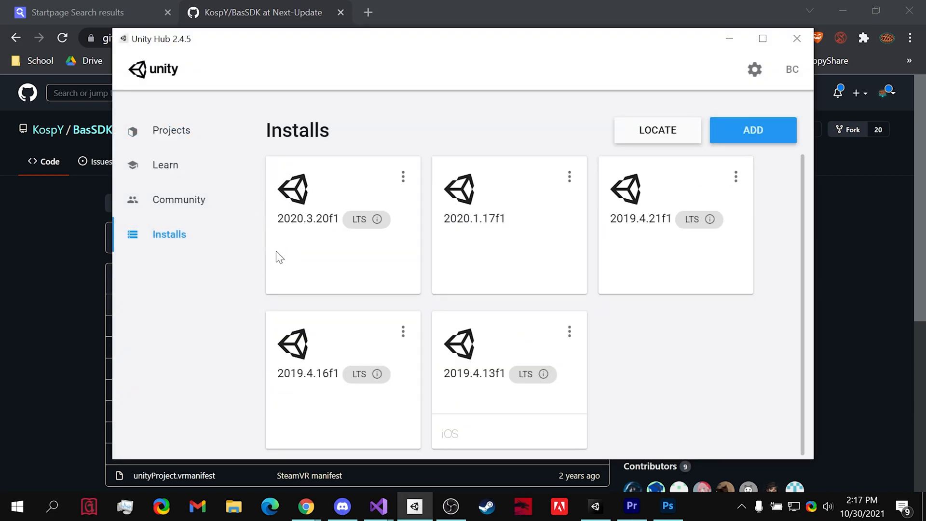
left_click(189, 139)
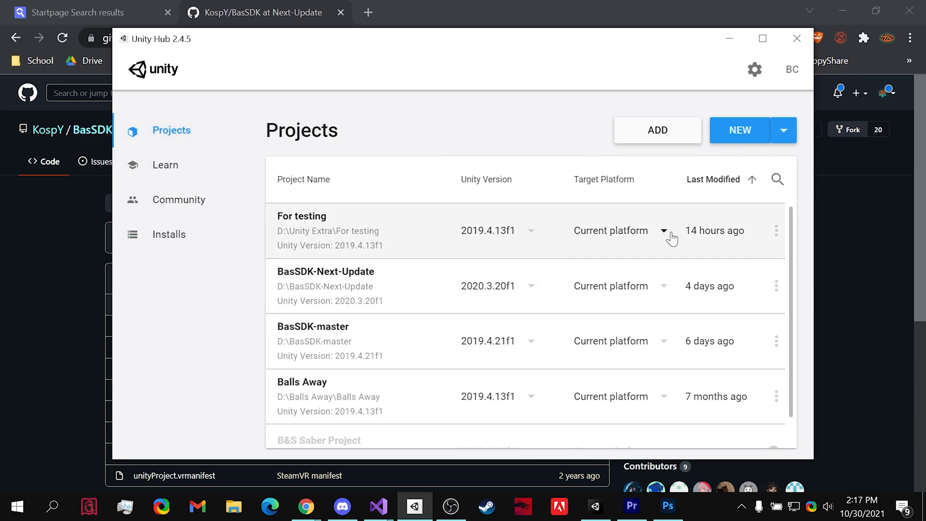
left_click(679, 134)
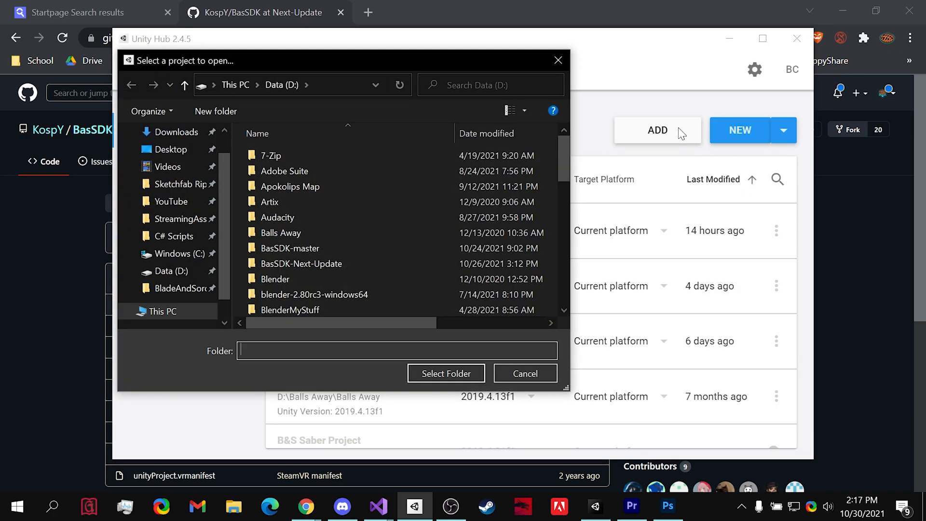
left_click(185, 273)
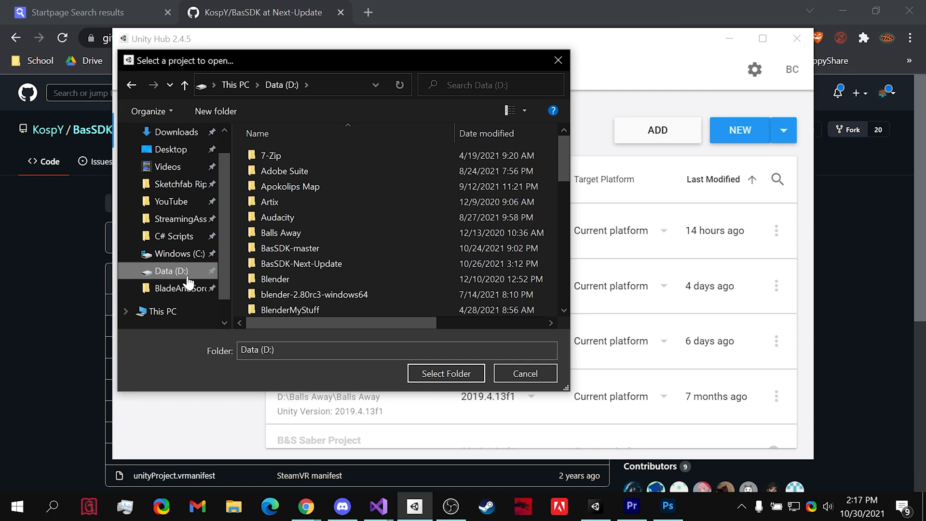
left_click(259, 263)
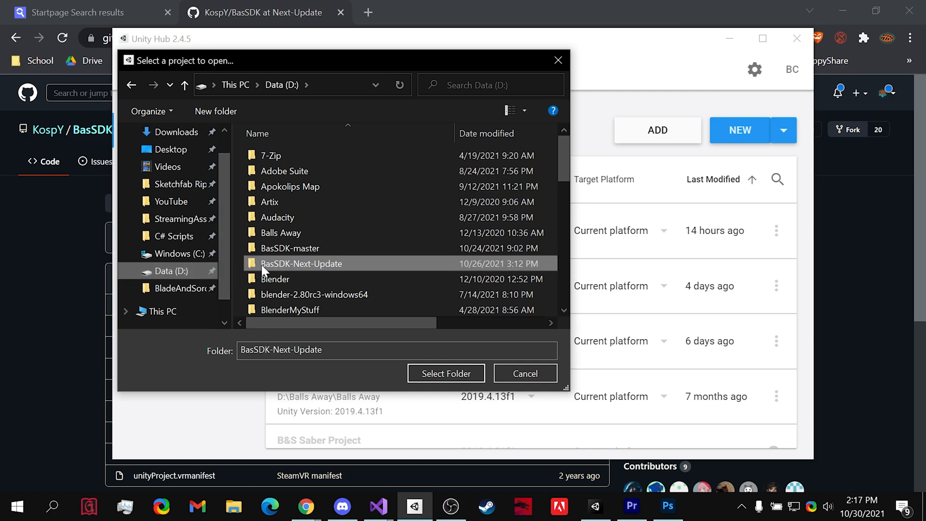
left_click(540, 378)
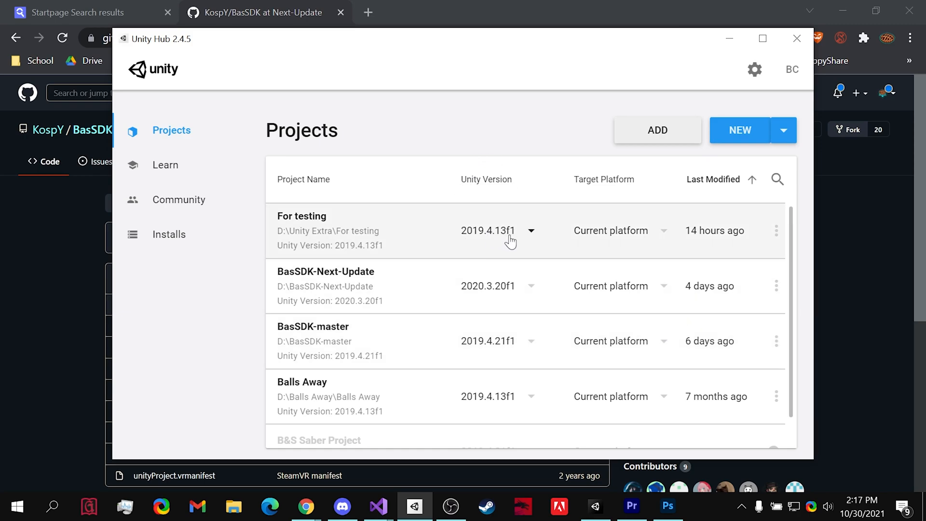
Open the BasSDK-Next-Update project from Unity Hub's project list in the Unity editor
left_click(531, 236)
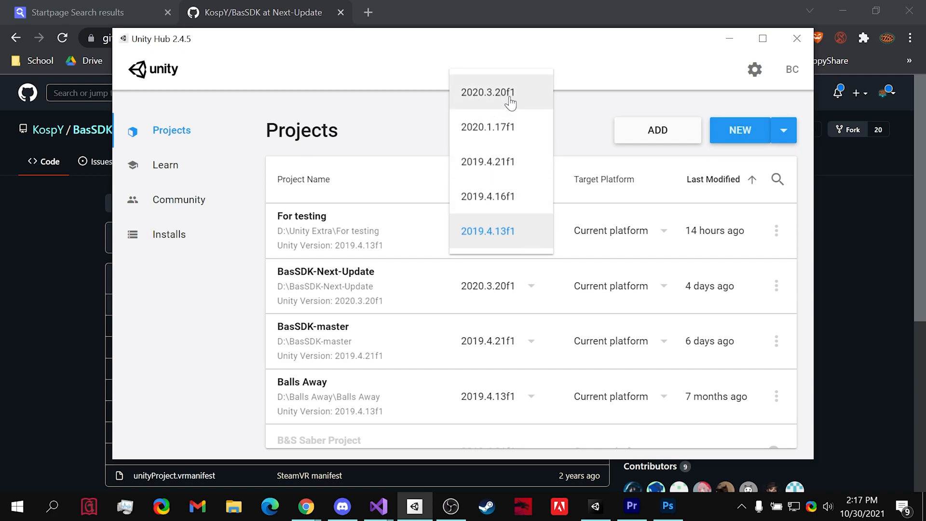
left_click(406, 118)
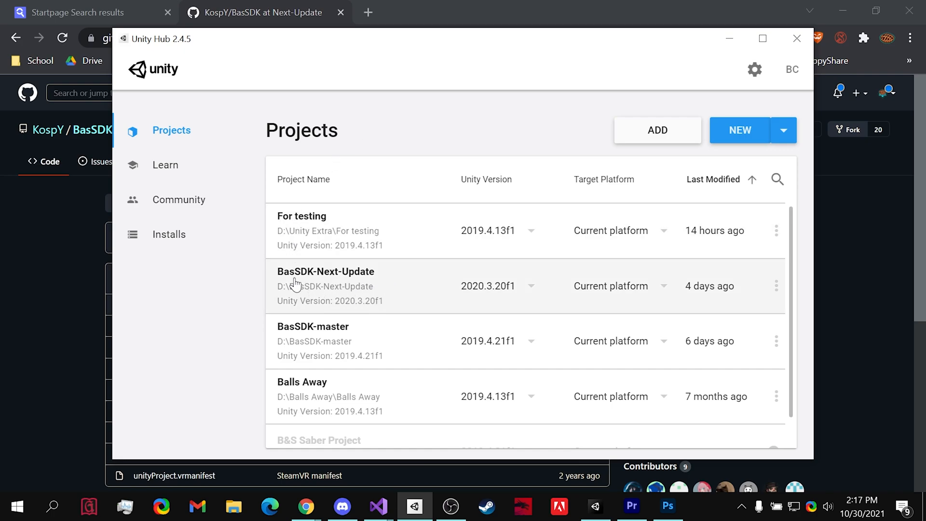
left_click(387, 292)
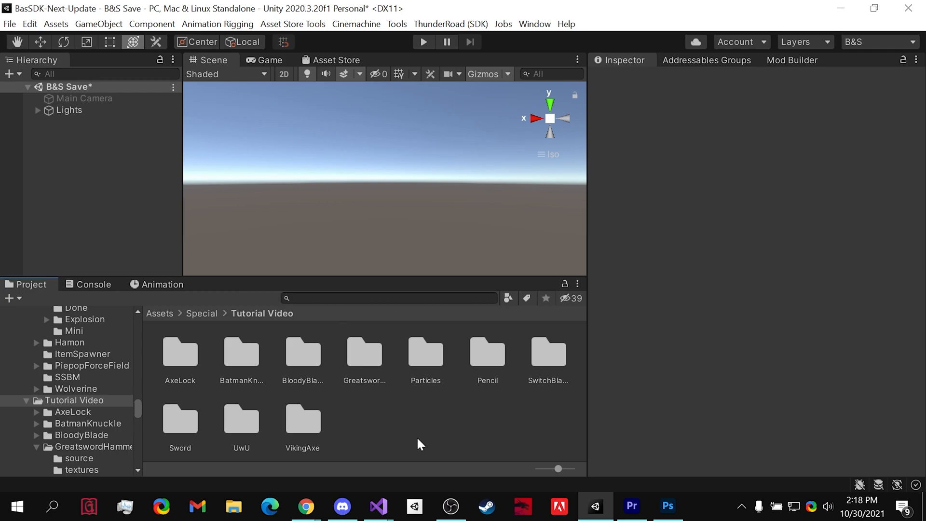
Switch to Chrome, open a new tab, and close the BasSDK and Startpage results tabs
mouse_move(306, 507)
left_click(376, 435)
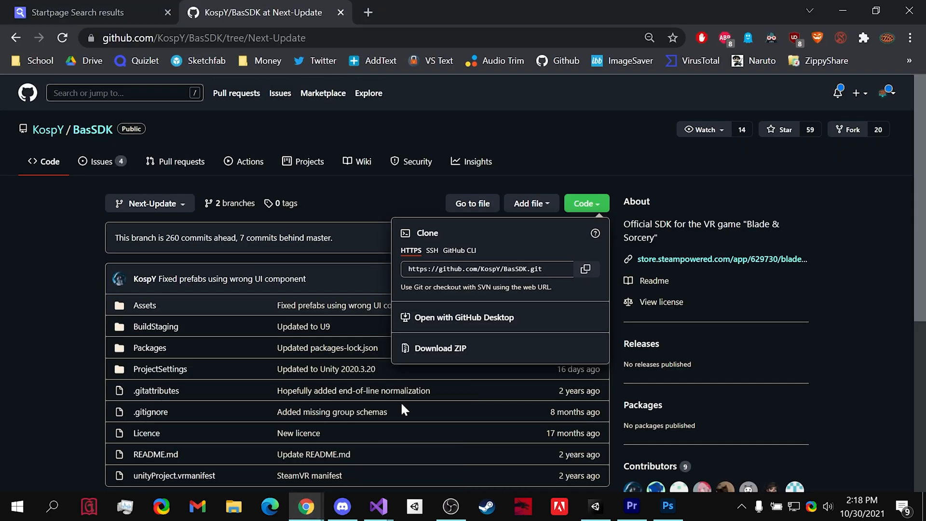
left_click(365, 2)
middle_click(253, 2)
middle_click(106, 2)
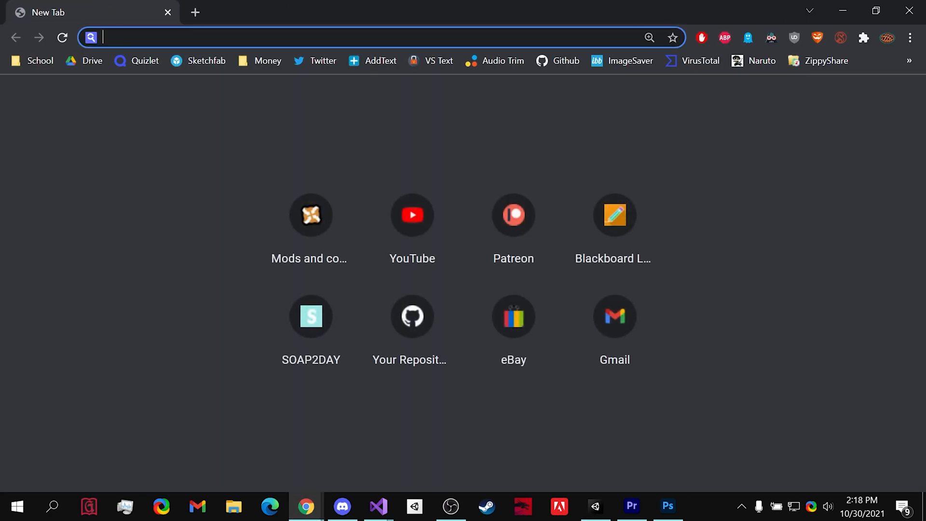
Search the web for "sketchfab" and open the Sketchfab website from the results
type("sketchfab")
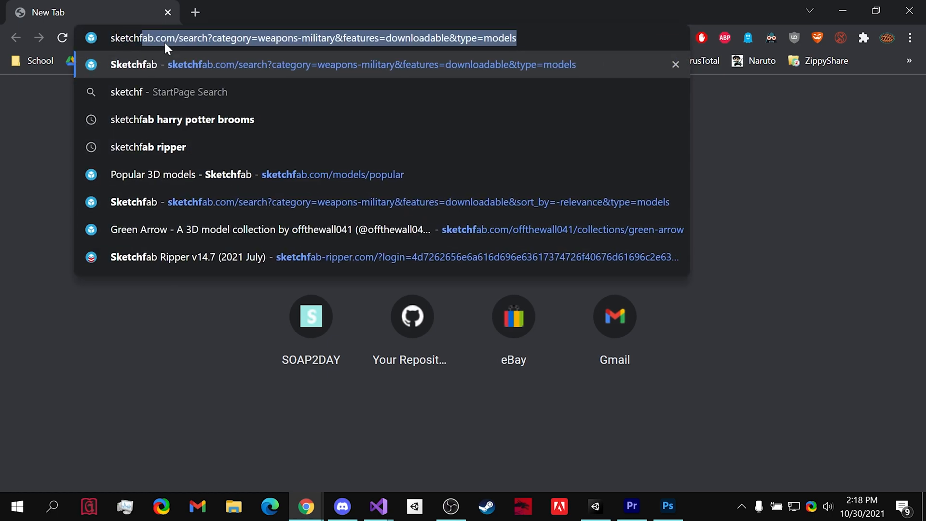
key("BackSpace")
key("Return")
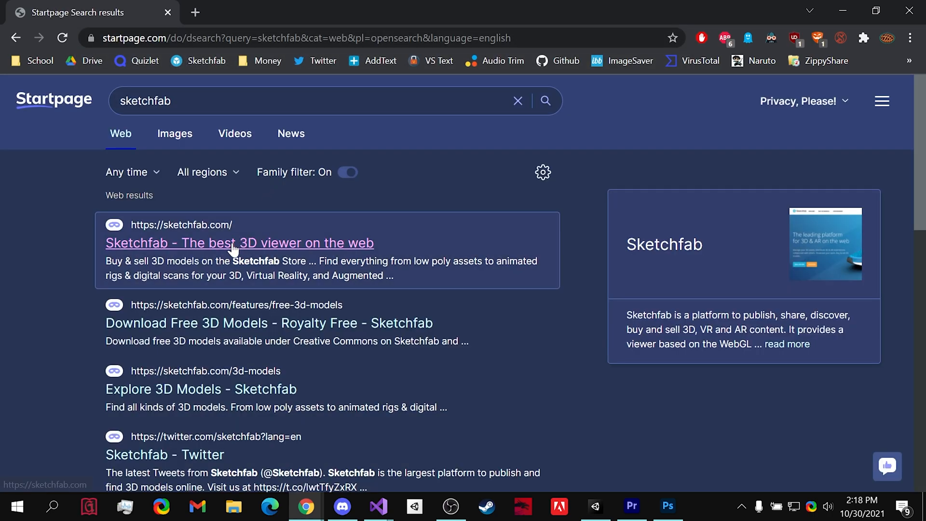
left_click(232, 243)
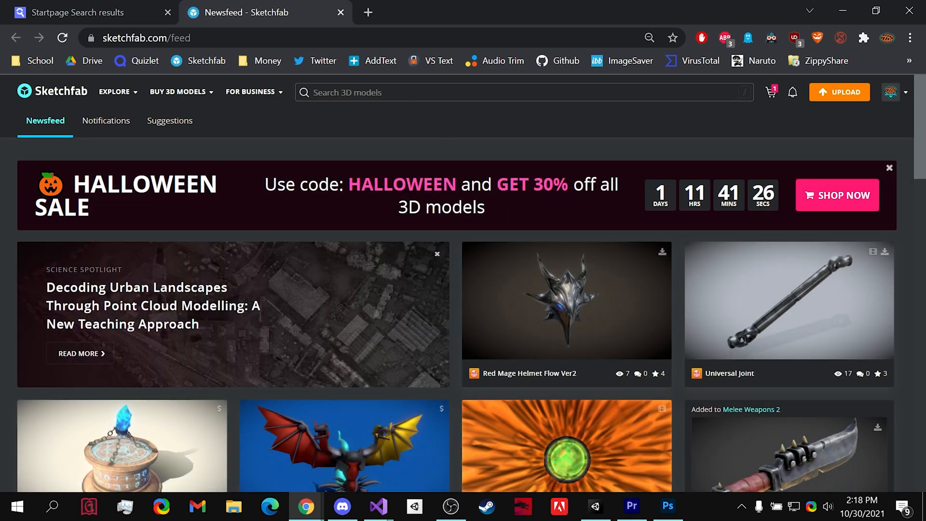
Search Sketchfab for "golden sword" and browse the resulting models
left_click(445, 92)
type("golden sword")
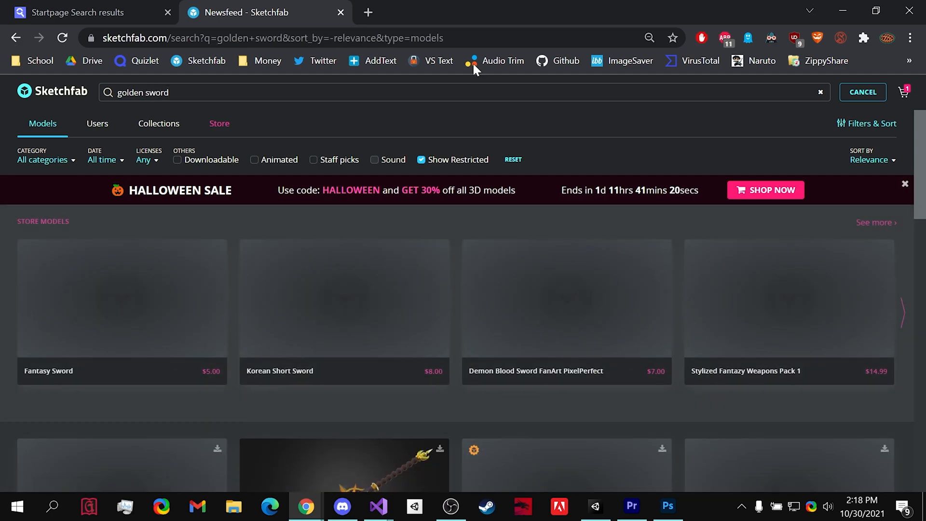
scroll(437, 384, "down", 2)
scroll(437, 384, "down", 3)
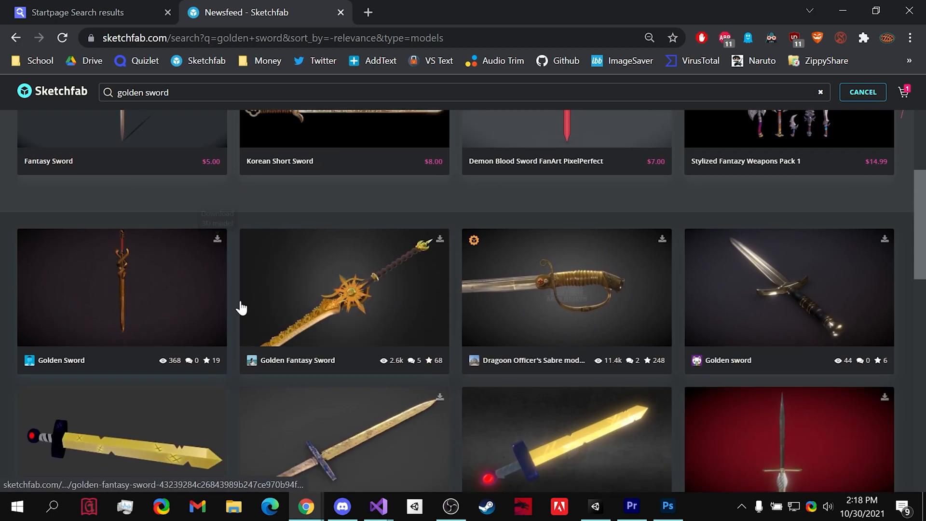
scroll(246, 323, "up", 3)
scroll(250, 335, "down", 15)
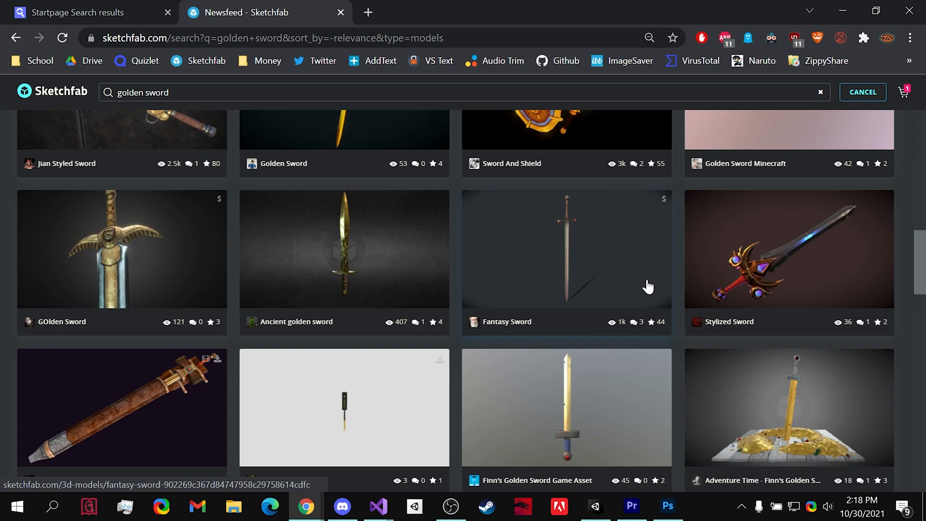
scroll(652, 294, "up", 5)
scroll(656, 300, "up", 10)
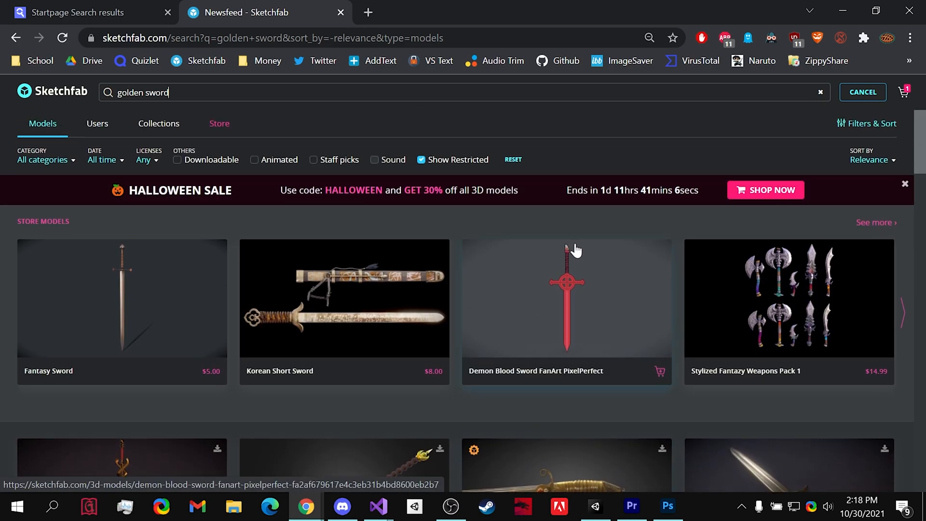
Filter the golden sword results to downloadable models and sort them by most recent
left_click(209, 161)
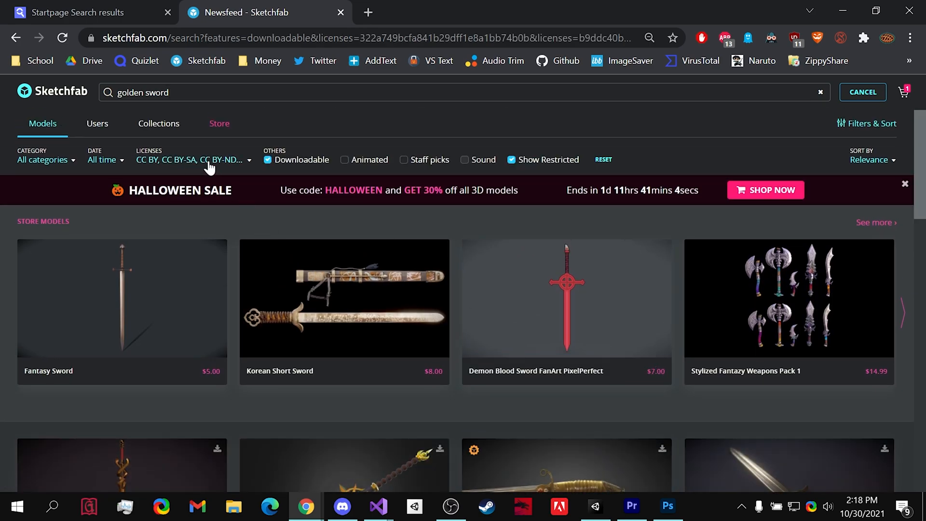
scroll(297, 188, "down", 5)
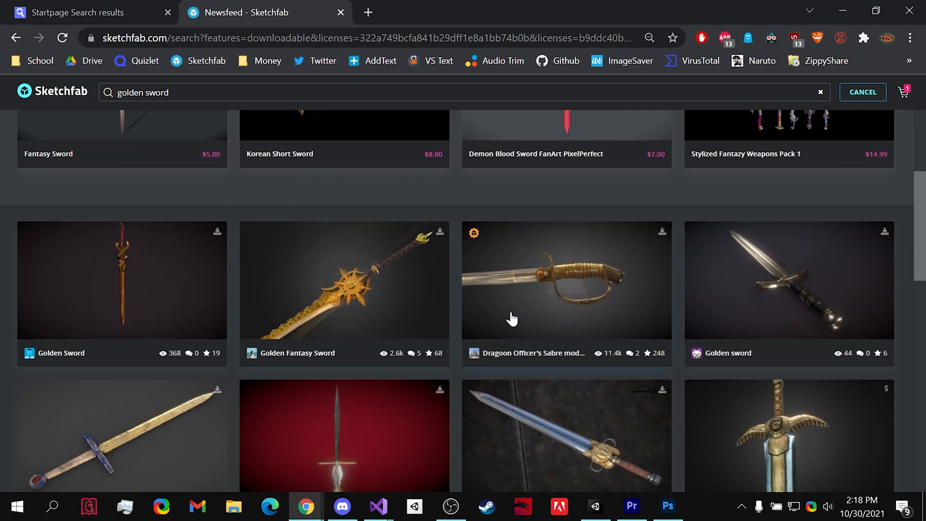
scroll(627, 328, "up", 5)
left_click(870, 159)
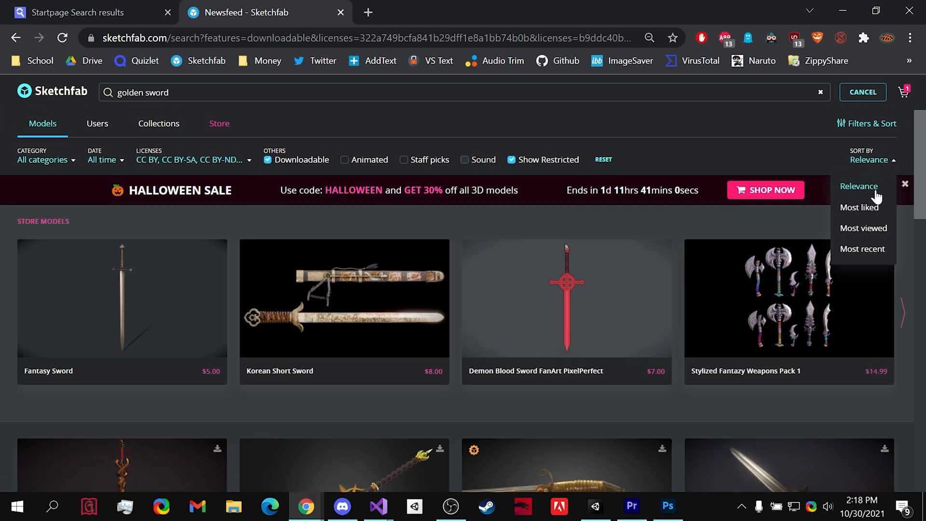
left_click(873, 251)
scroll(856, 268, "down", 5)
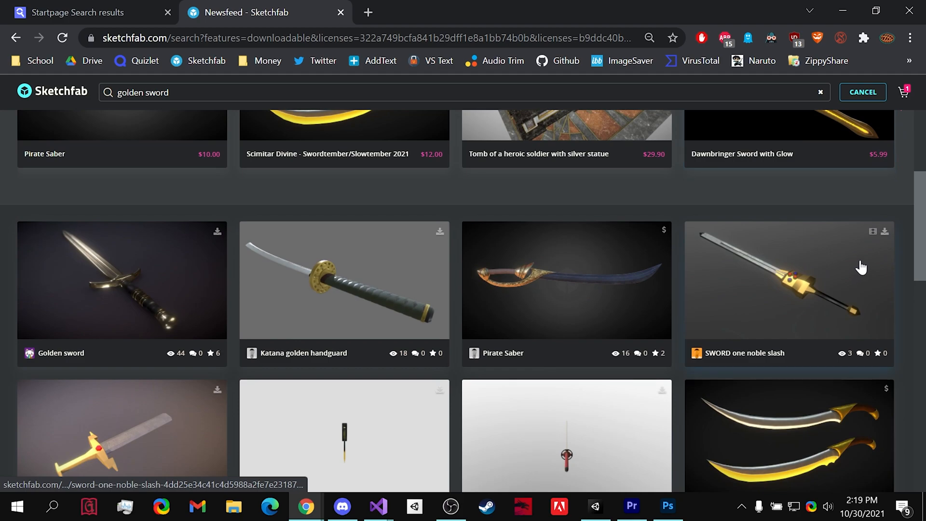
scroll(704, 164, "down", 2)
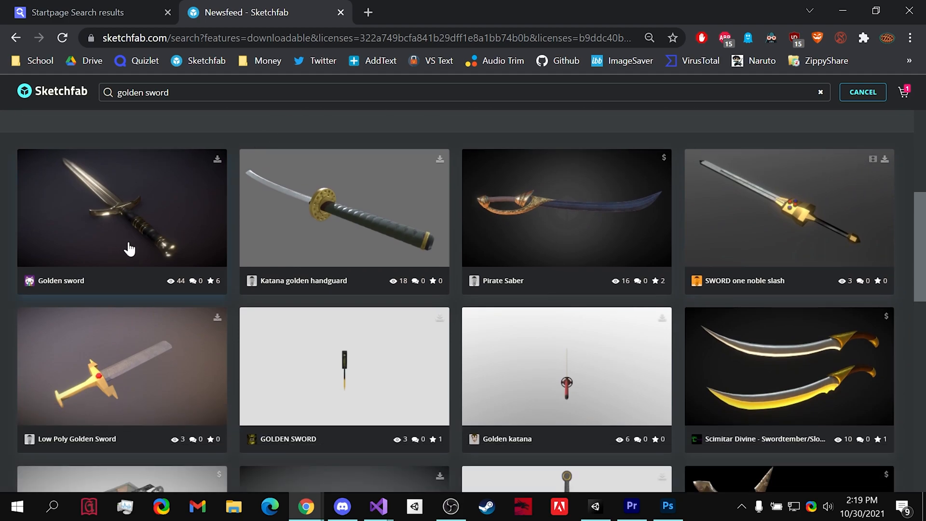
Open the Golden sword model with the dark handle and download it in its original blend format
left_click(172, 212)
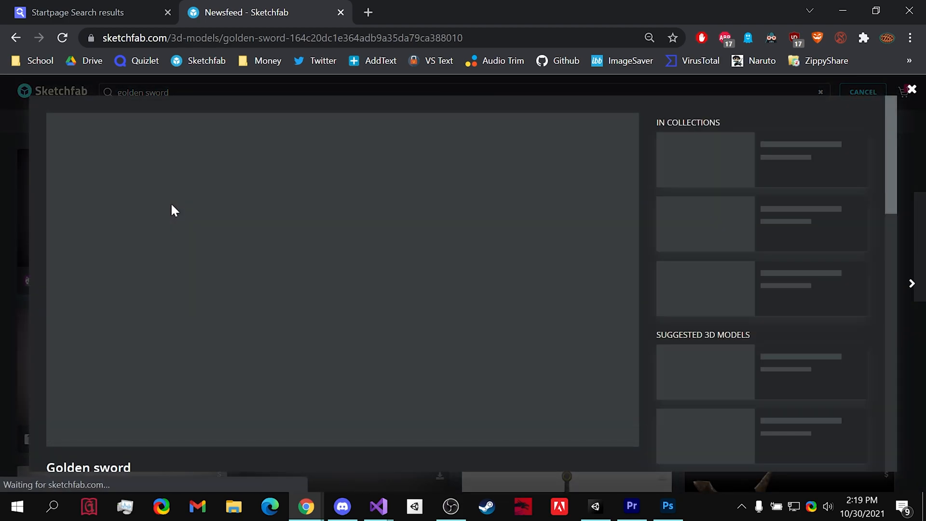
scroll(629, 327, "down", 3)
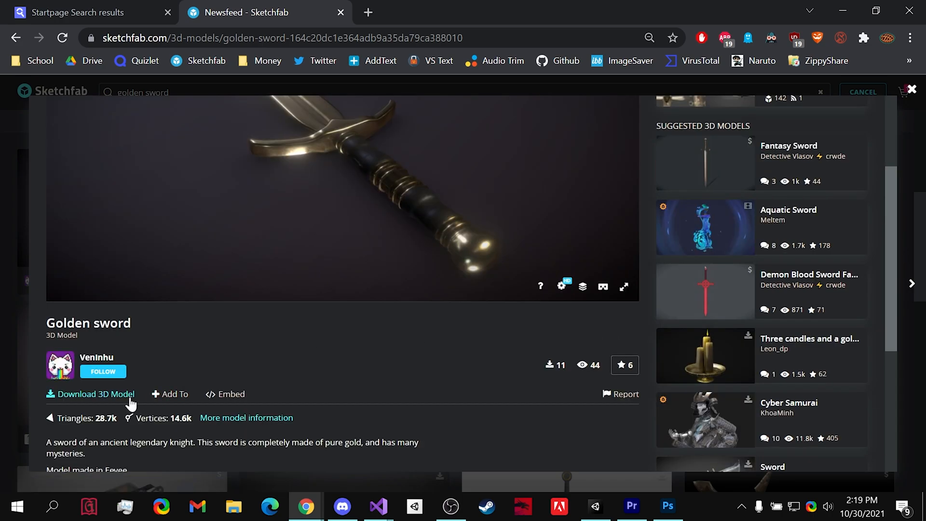
left_click(105, 394)
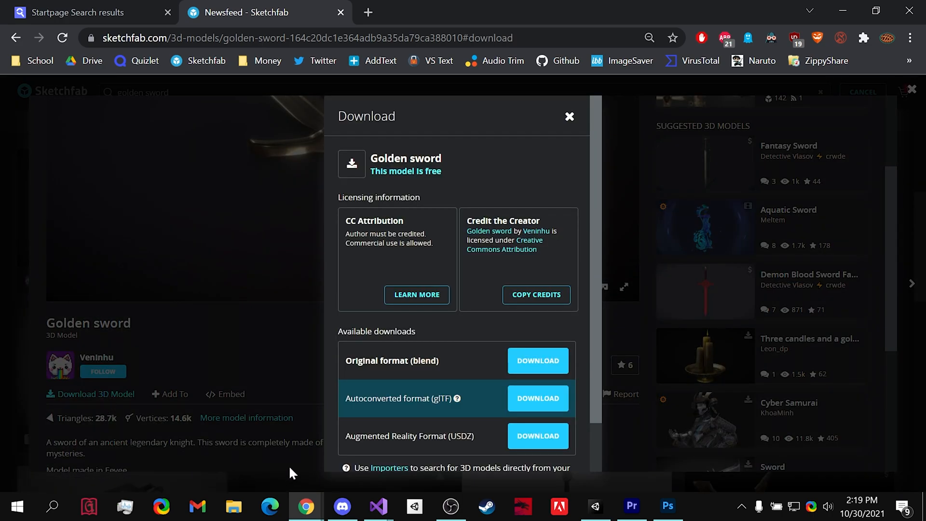
left_click(537, 362)
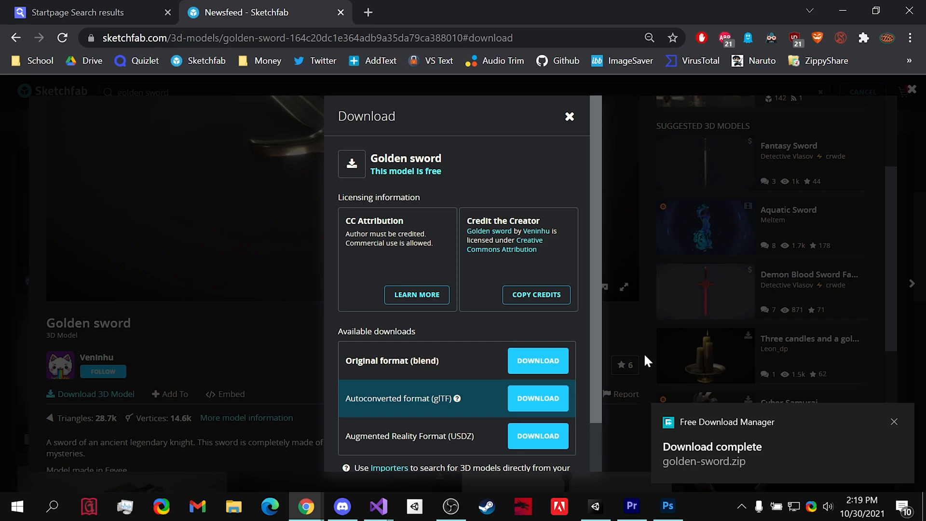
Switch to File Explorer and open the golden-sword archive in the Downloads folder
left_click(595, 506)
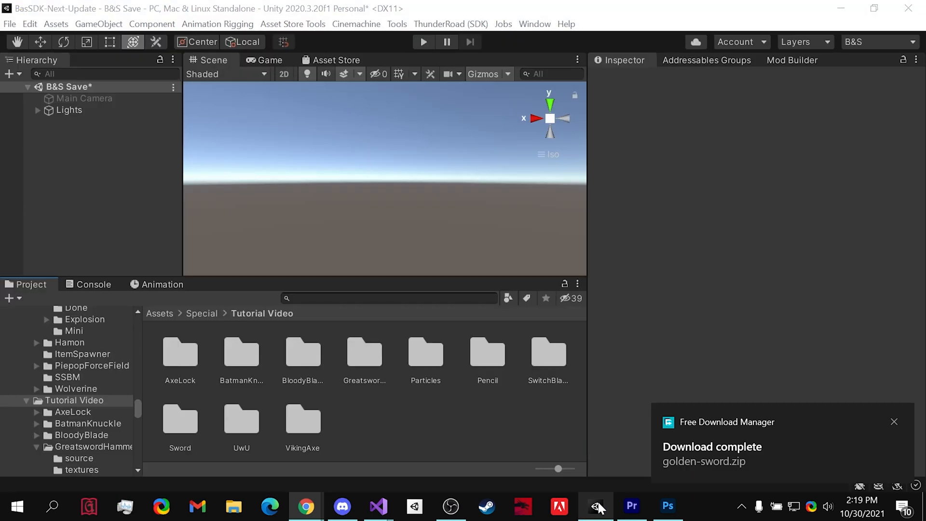
left_click(233, 509)
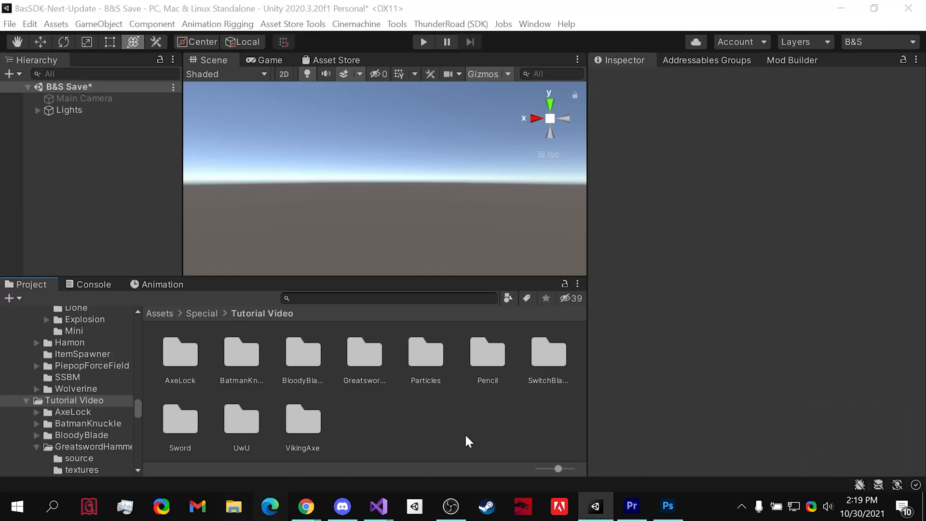
double_click(427, 114)
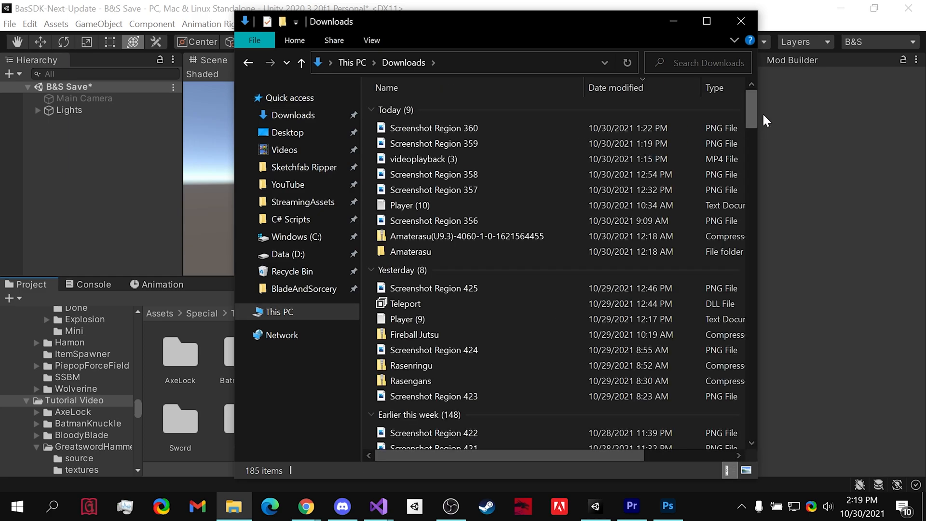
left_click_drag(752, 106, 748, 384)
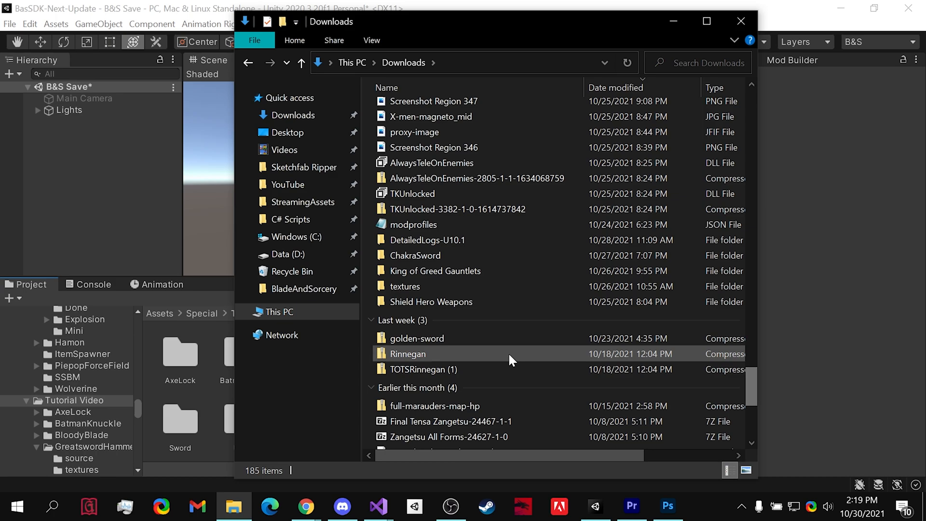
double_click(500, 343)
Copy the source and textures folders from the archive to the Desktop, and select both copies
left_click_drag(446, 156, 421, 104)
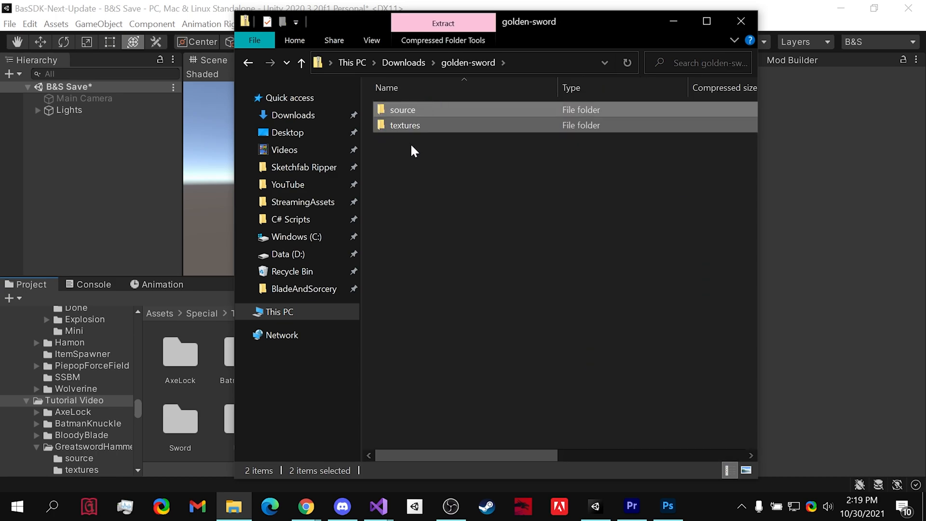
left_click(293, 132)
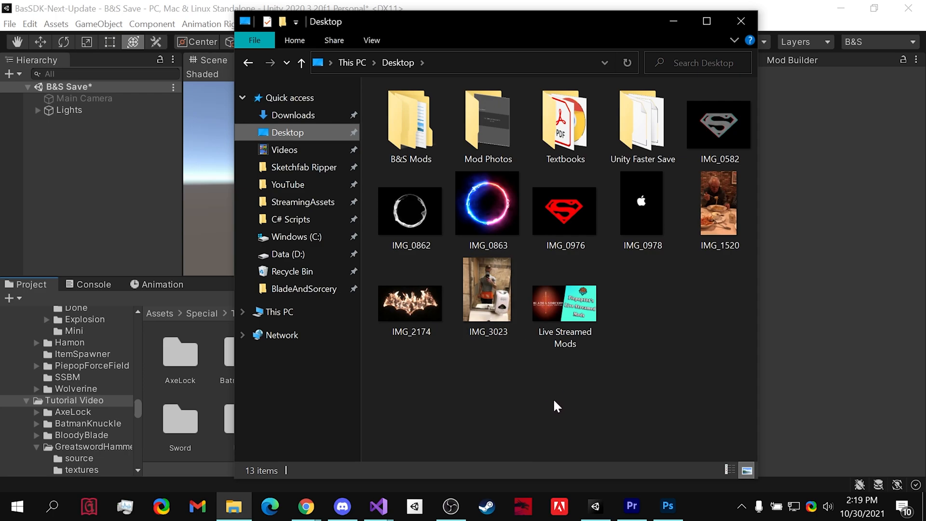
key("ctrl+v")
left_click(710, 310)
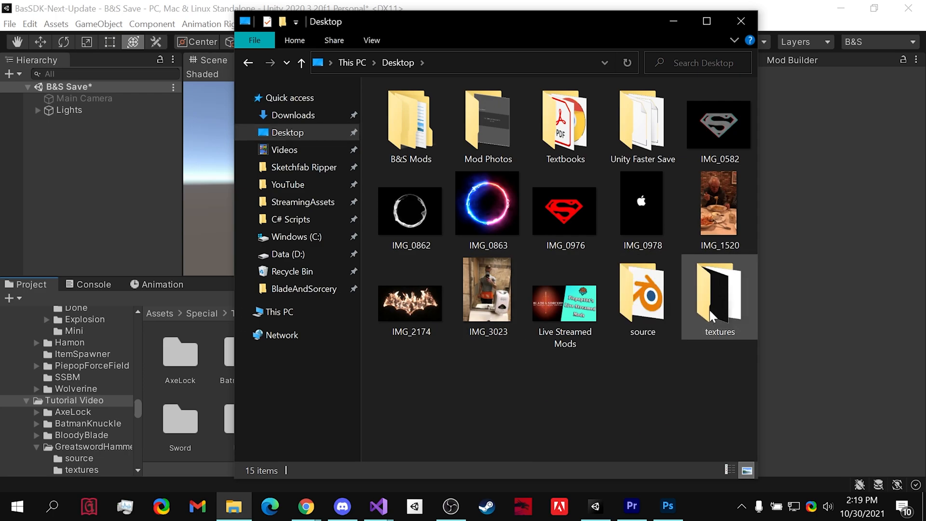
left_click(648, 307, "ctrl")
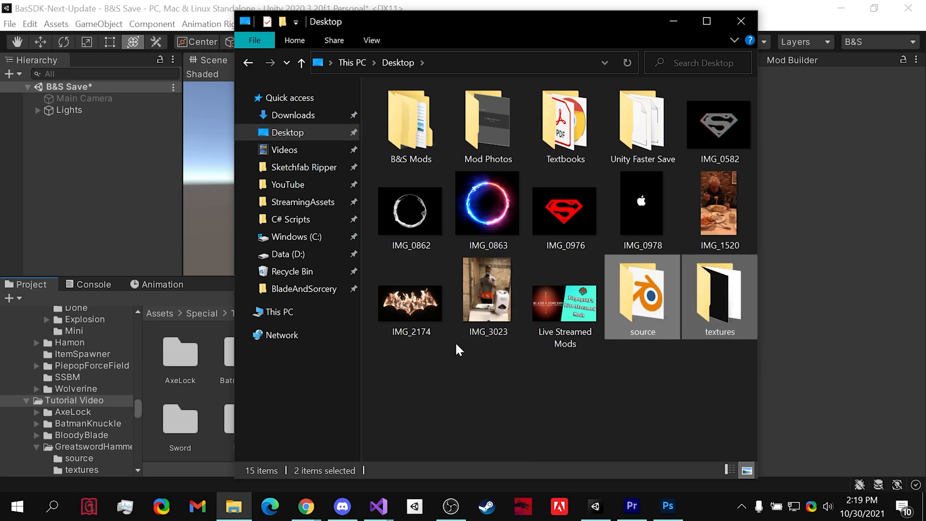
Switch back to Unity, create a folder named New Weapon inside Tutorial Video, and open it
left_click(203, 391)
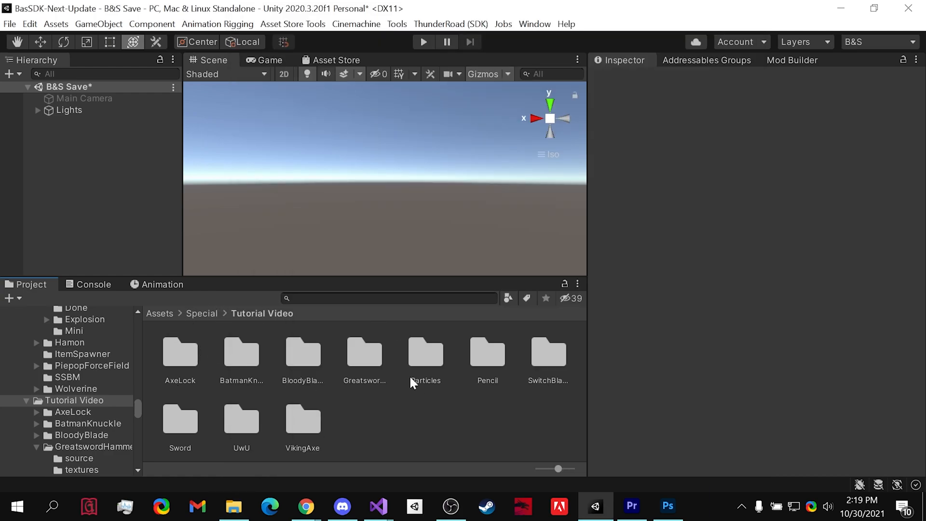
right_click(381, 421)
mouse_move(465, 9)
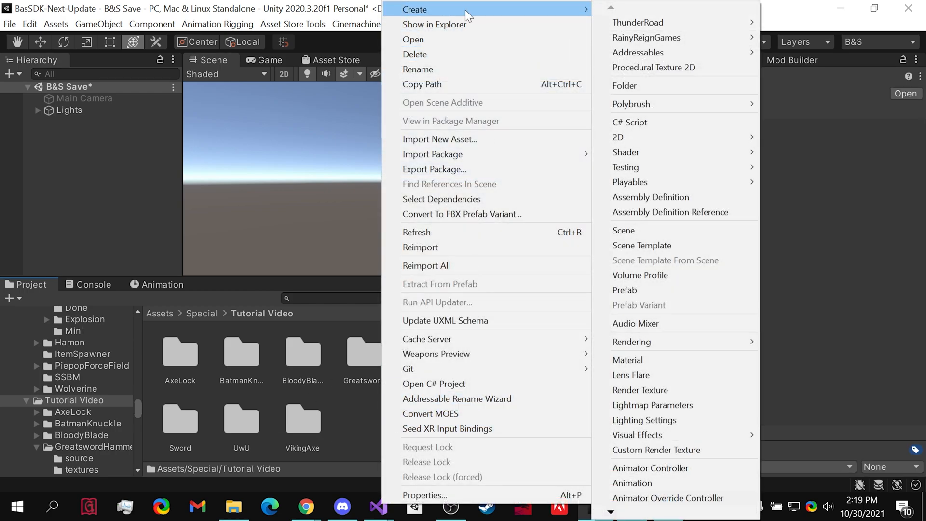
left_click(642, 85)
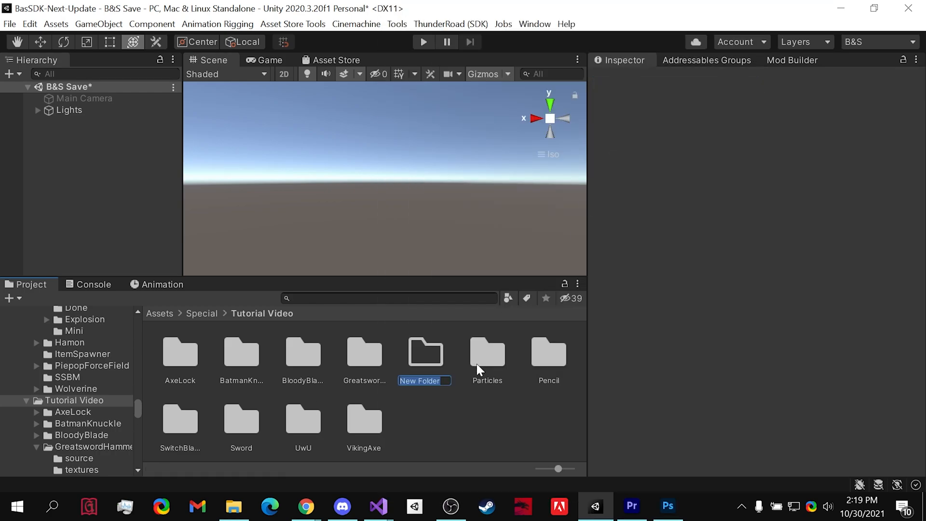
type("N")
key("Return")
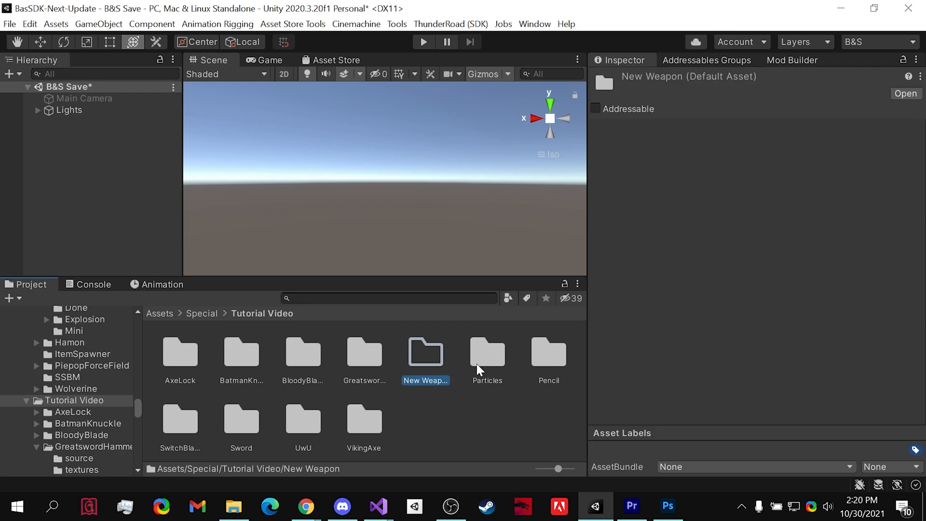
key("Return")
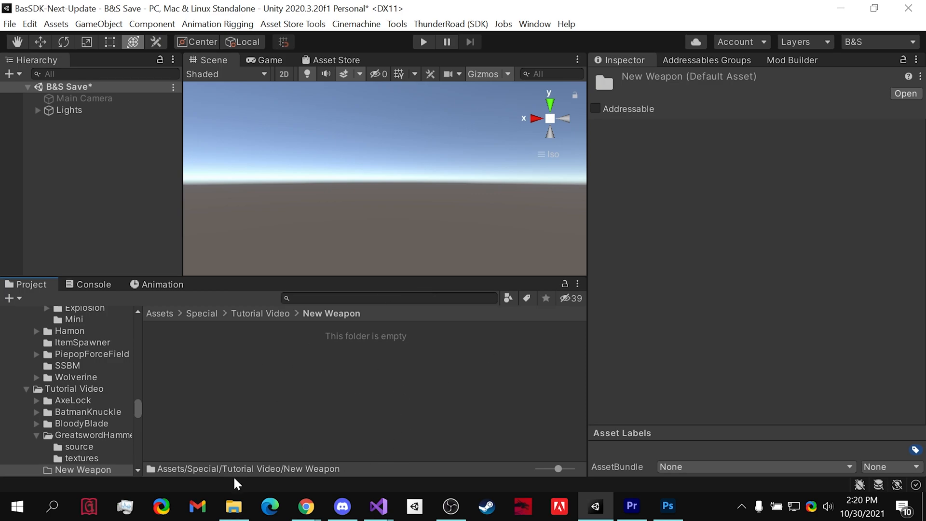
Import the source and textures folders from the Desktop into Unity's New Weapon folder
mouse_move(235, 511)
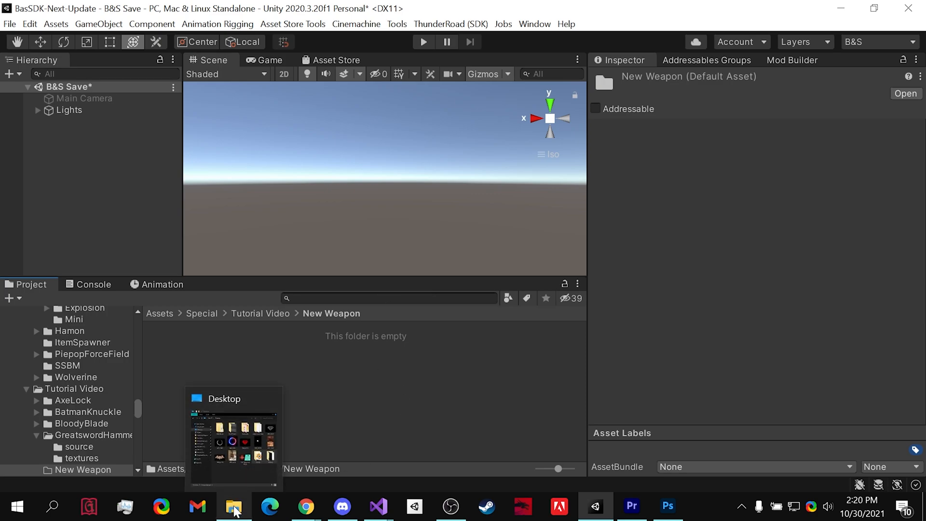
left_click(247, 475)
left_click_drag(674, 301, 202, 397)
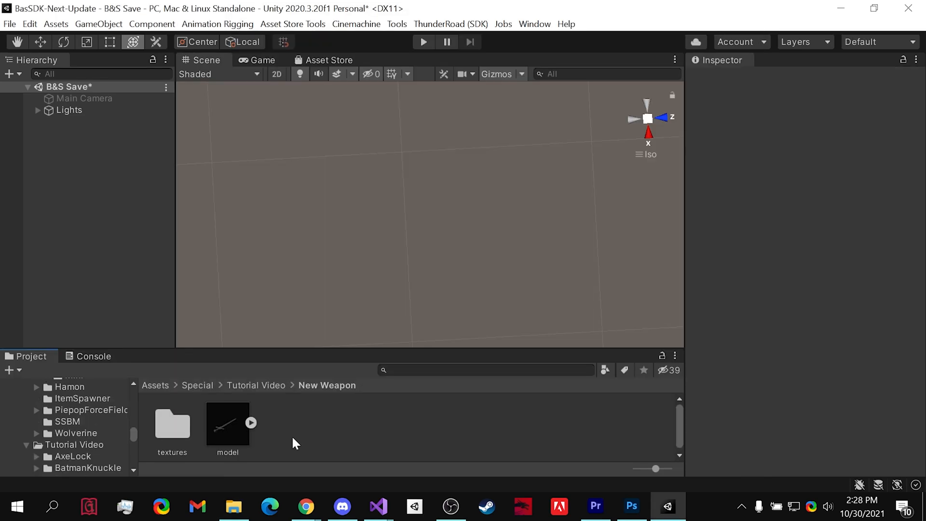
Add the sword model from the New Weapon folder to the B&S Save scene and select it in the hierarchy
left_click_drag(230, 429, 79, 207)
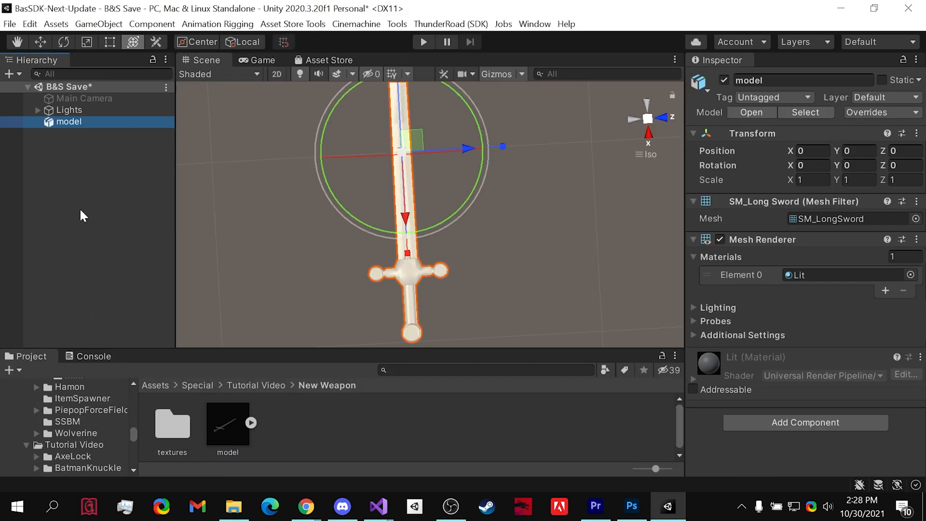
left_click(149, 229)
mouse_move(504, 246)
right_mouse_down()
mouse_move(411, 190)
mouse_move(463, 59)
mouse_move(489, 249)
mouse_move(487, 223)
mouse_move(492, 242)
right_mouse_up()
left_click(79, 122)
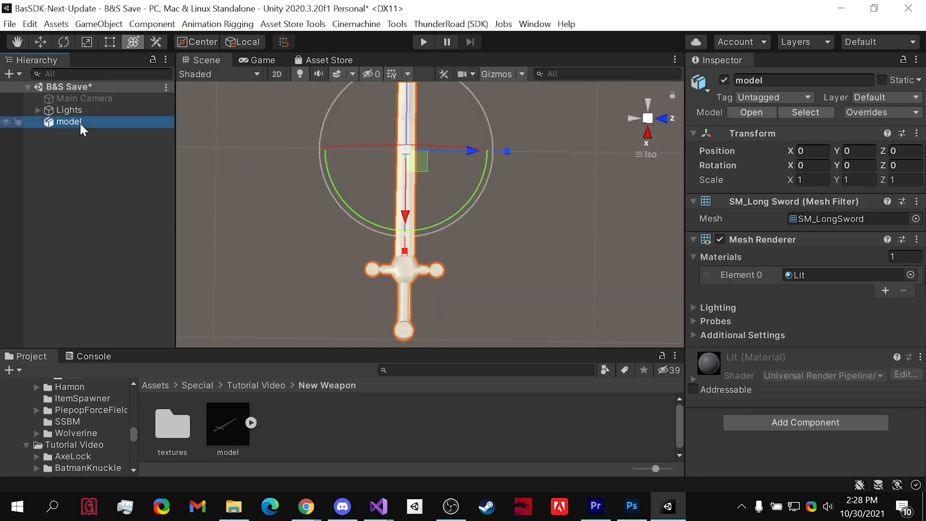
Completely unpack the sword model's prefab in the B&S Save scene
right_click(79, 122)
mouse_move(161, 158)
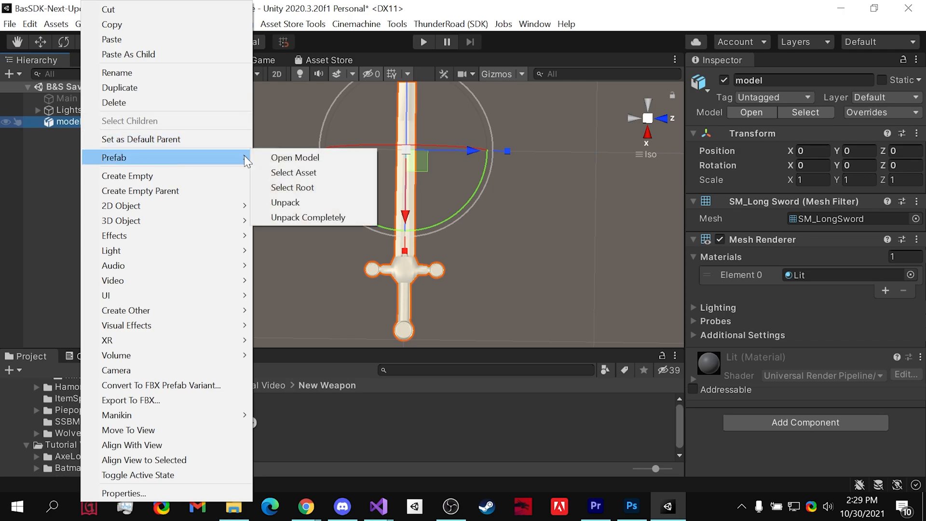
left_click(319, 218)
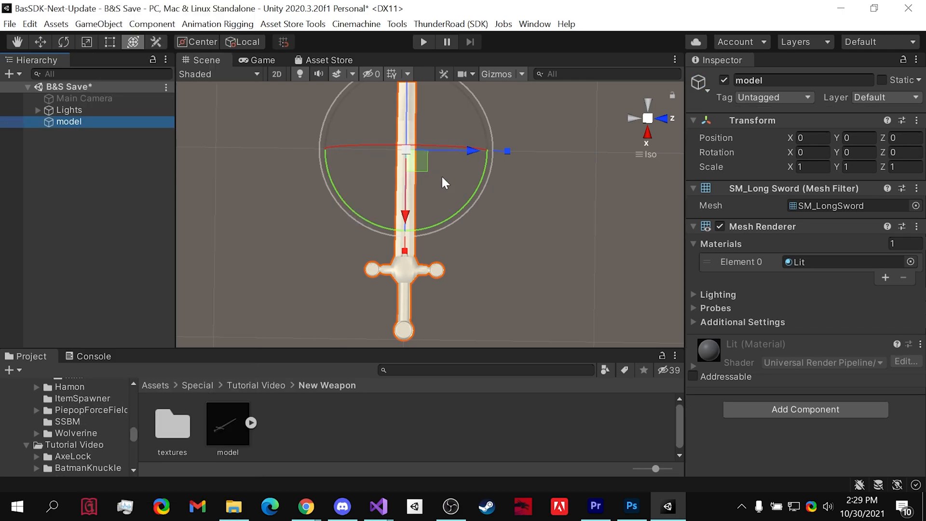
Create a material named Mat in the New Weapon textures folder and set its render face to Both
double_click(183, 424)
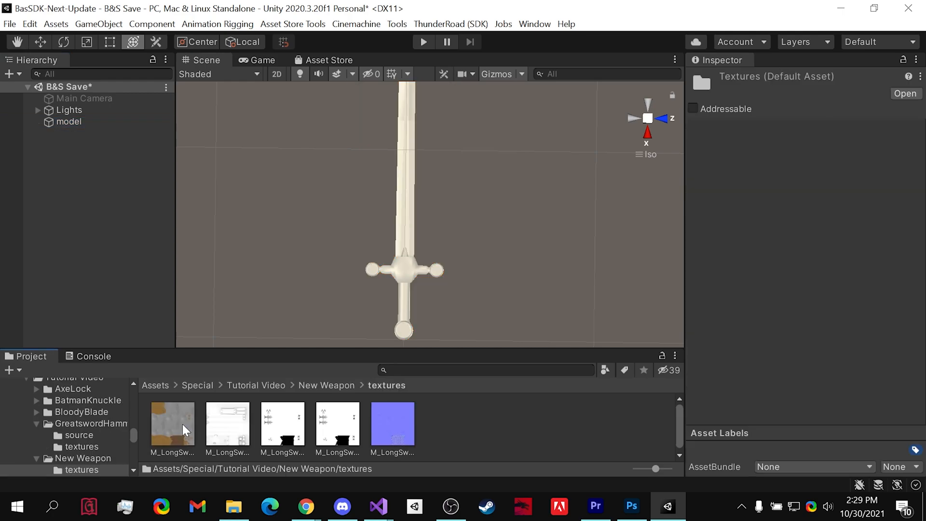
right_click(462, 421)
mouse_move(543, 10)
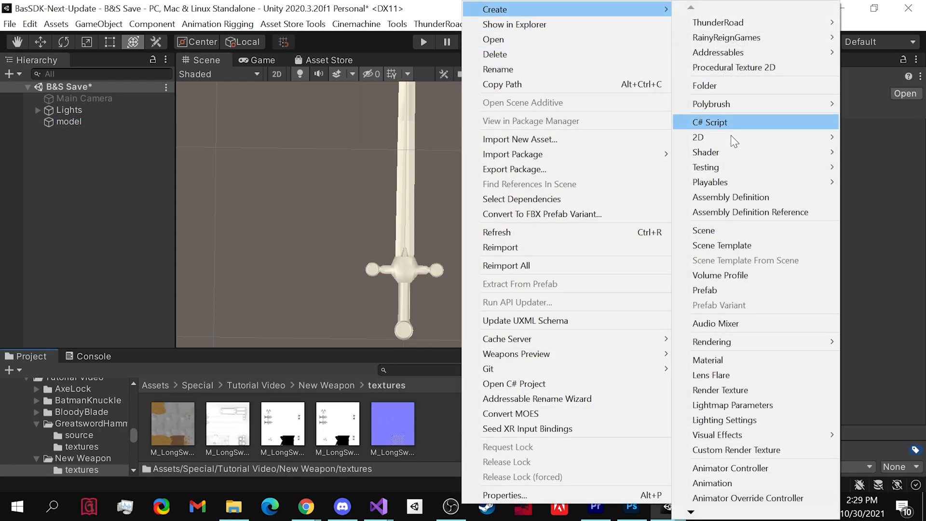
left_click(726, 360)
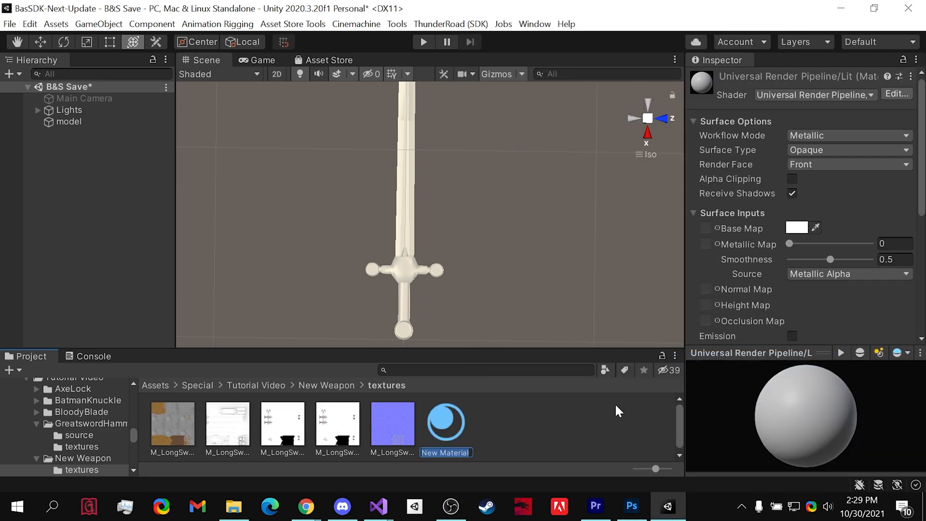
type("Mat")
key("Return")
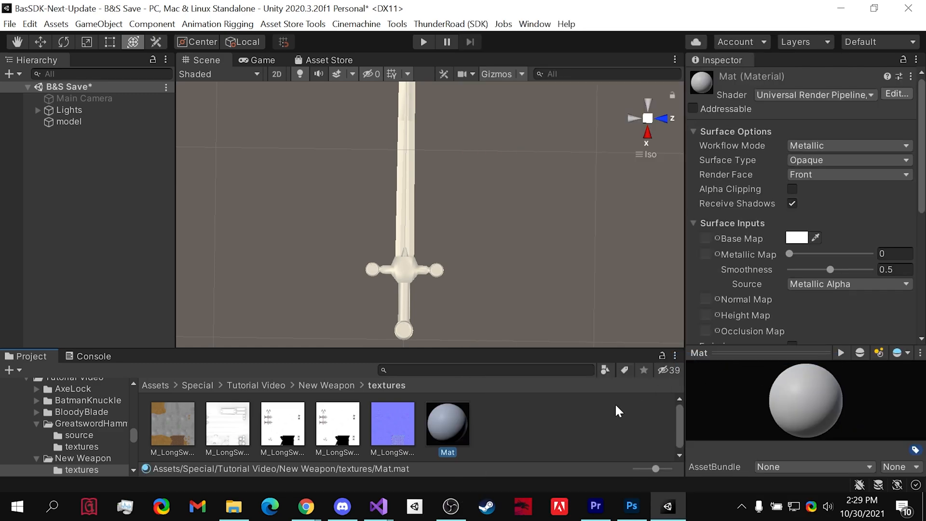
left_click(804, 177)
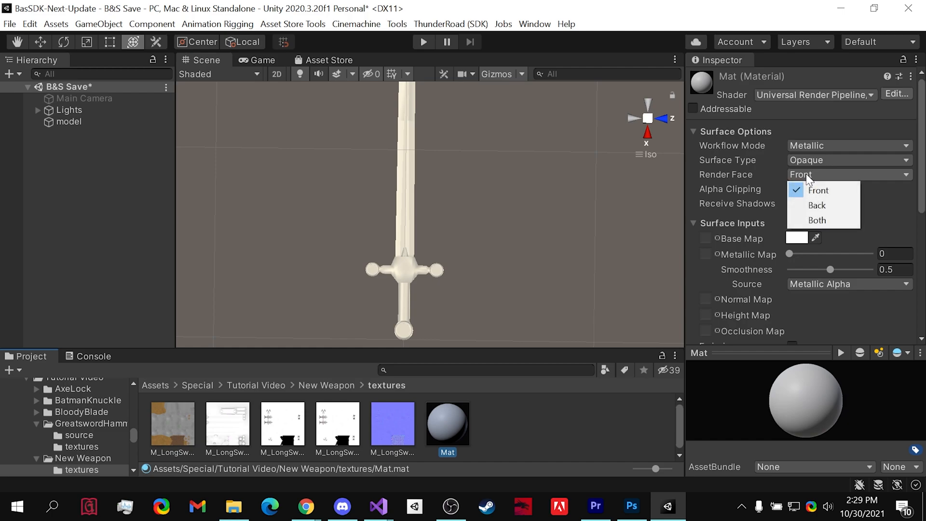
left_click(818, 217)
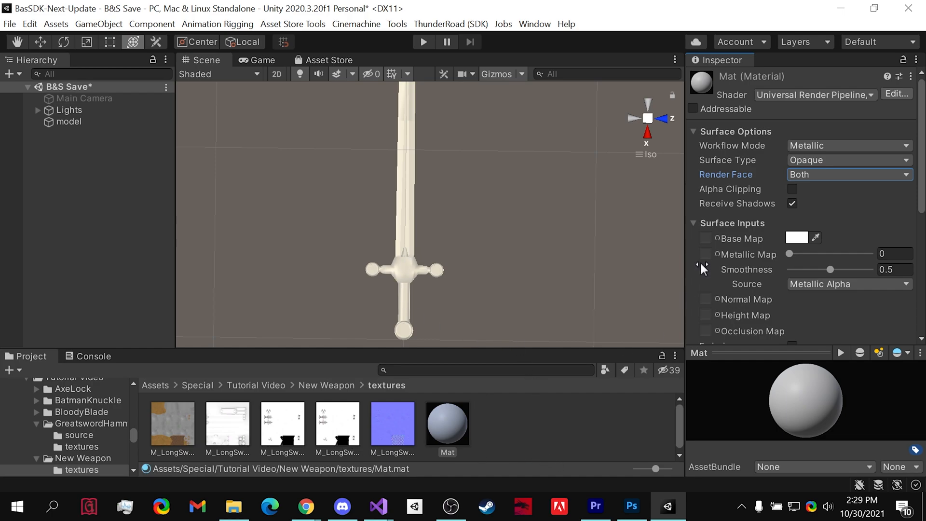
Inspect the long sword's albedo, AO, emission, metallic and normal textures one after another
left_click(175, 427)
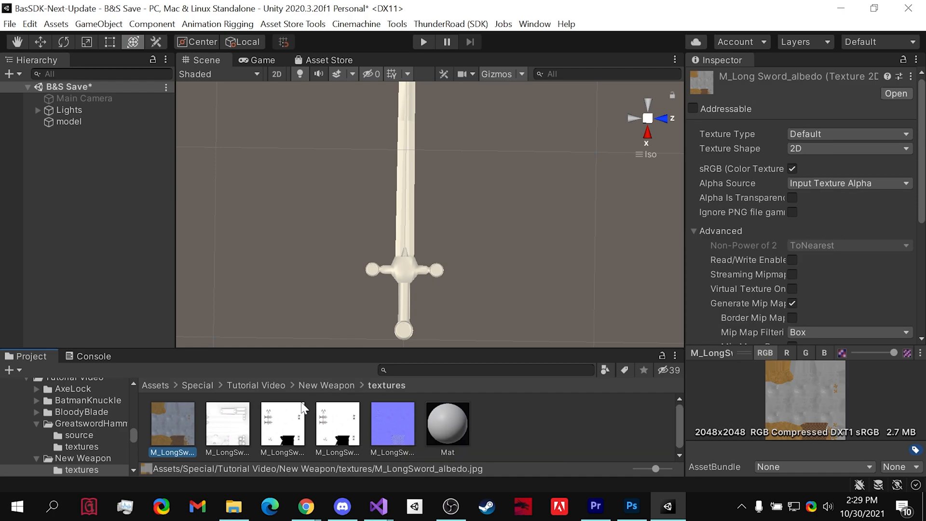
left_click(233, 430)
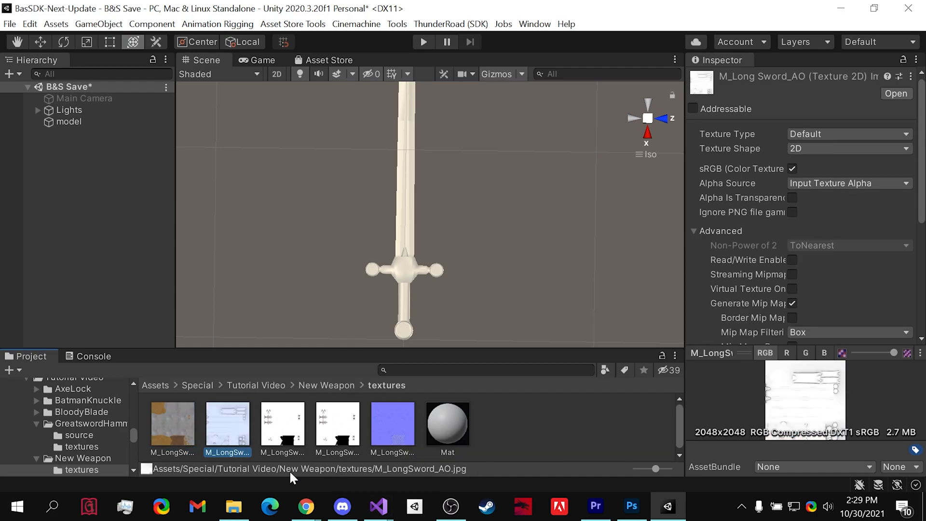
left_click(284, 424)
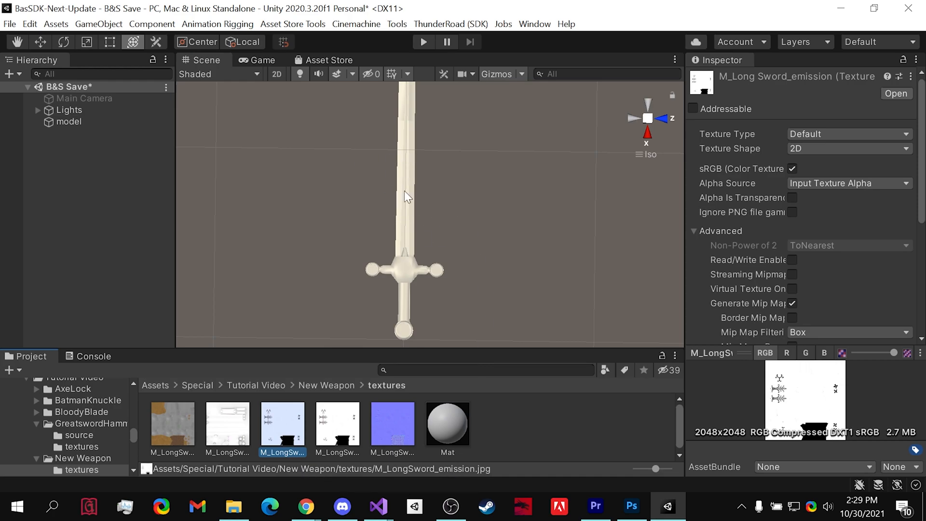
left_click(343, 441)
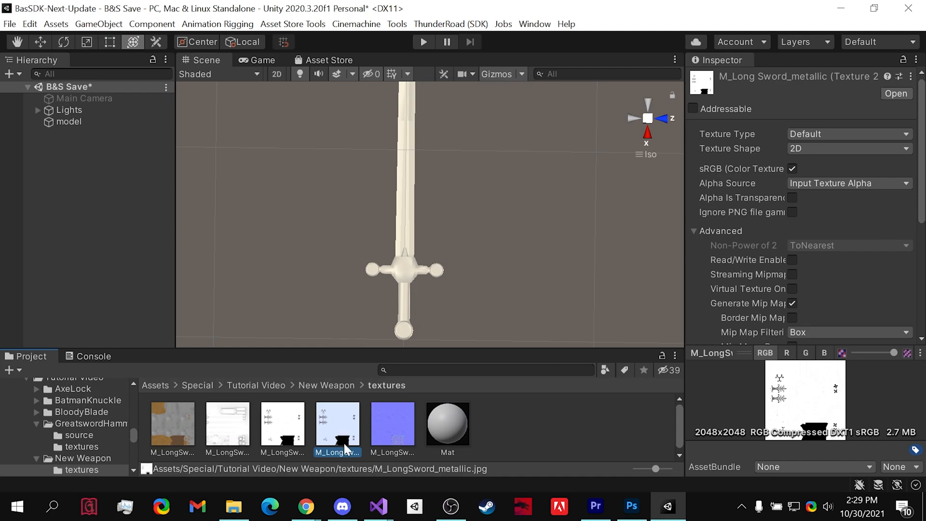
left_click(400, 429)
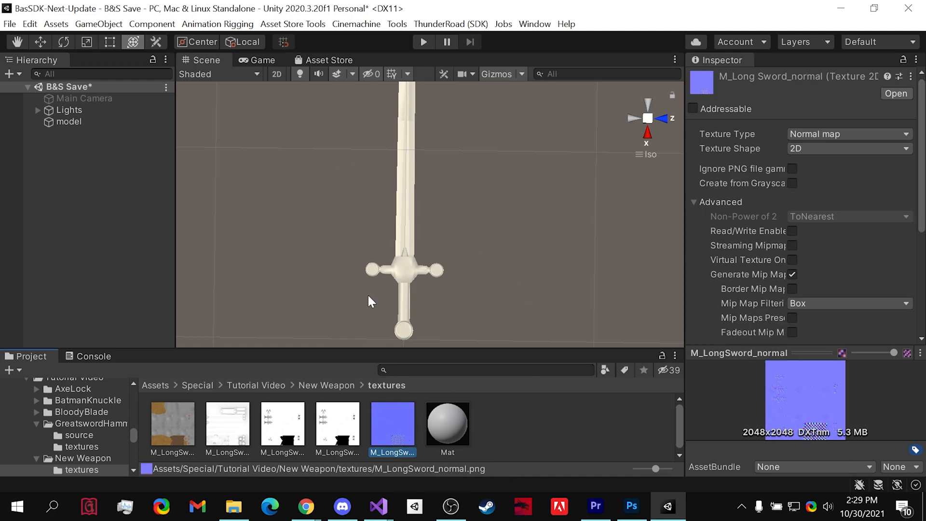
Assign the albedo and AO textures to Mat's base and occlusion maps, and enable emission with the emission texture as its map
left_click(444, 411)
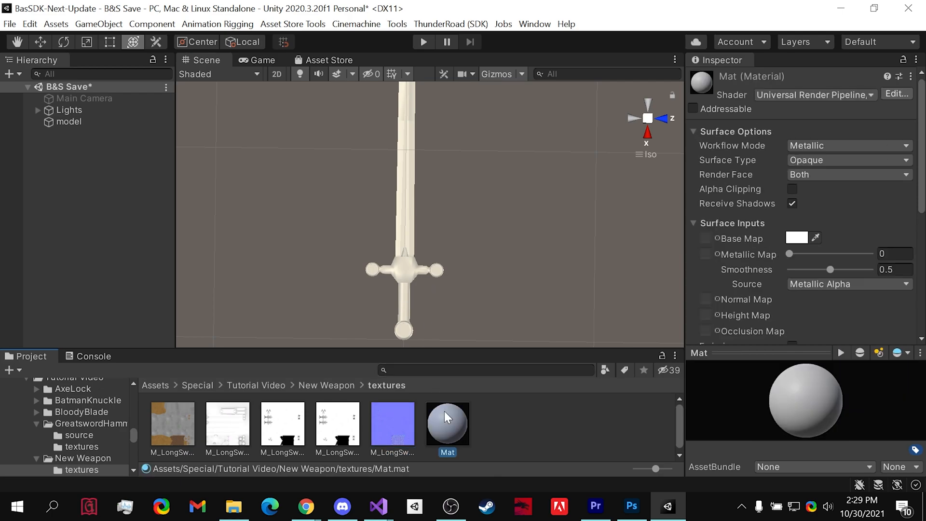
left_click_drag(173, 430, 712, 243)
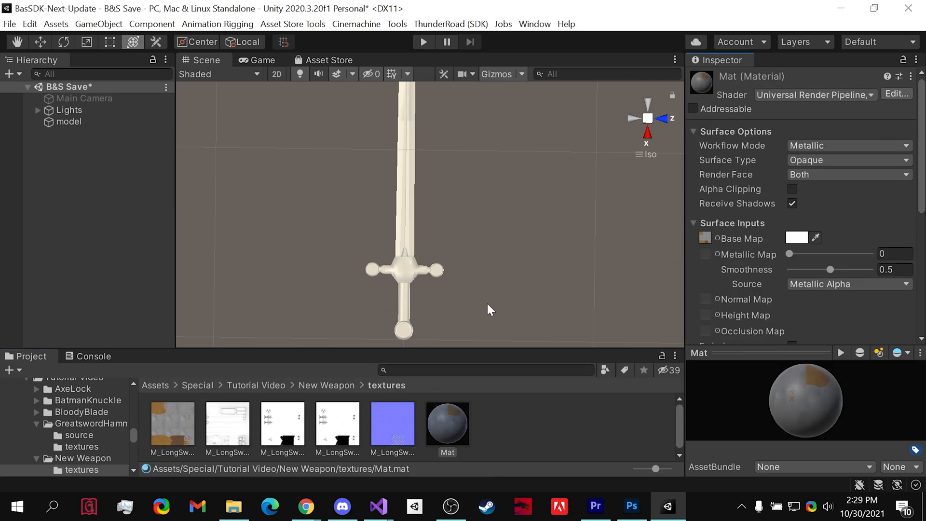
left_click_drag(242, 439, 705, 331)
left_click_drag(284, 428, 692, 328)
left_click(792, 104)
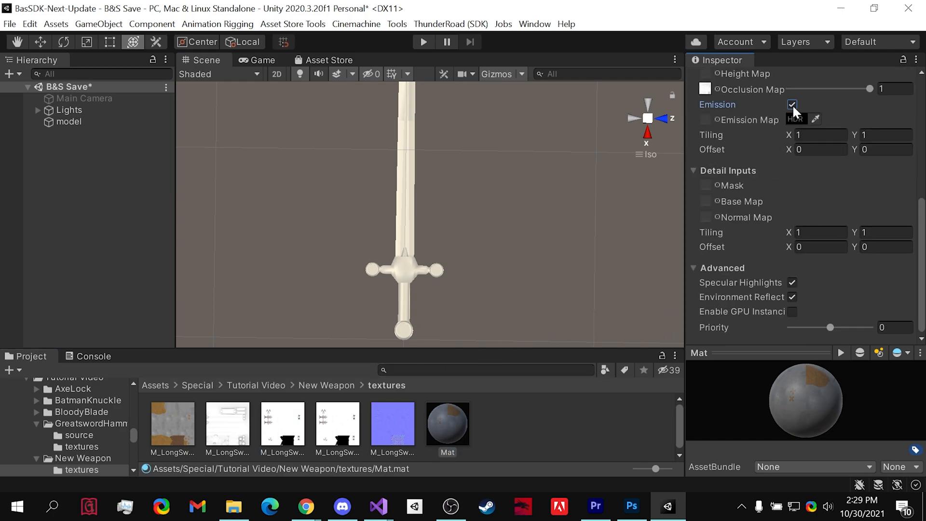
left_click_drag(283, 425, 705, 121)
Set Mat's emission color to red 1, green 1 and blue 1
scroll(716, 176, "up", 5)
scroll(775, 259, "up", 3)
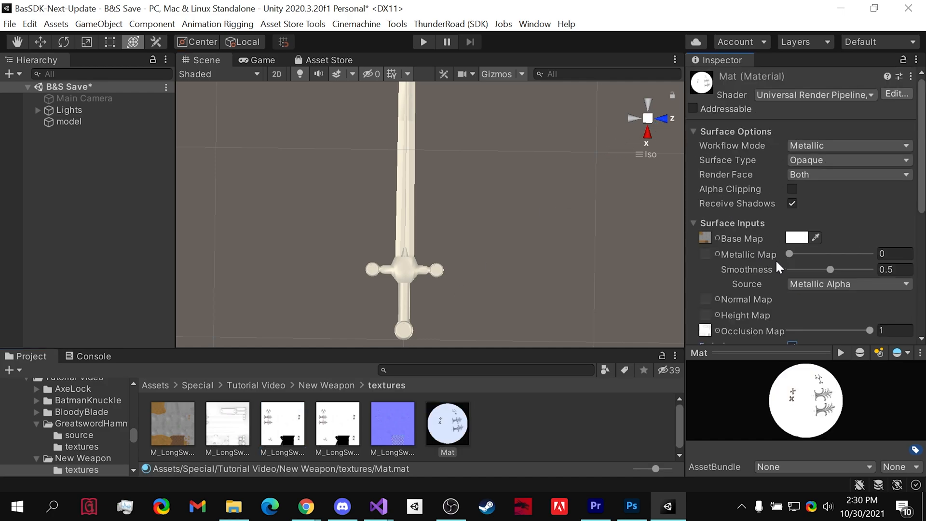
scroll(781, 265, "down", 4)
left_click(796, 231)
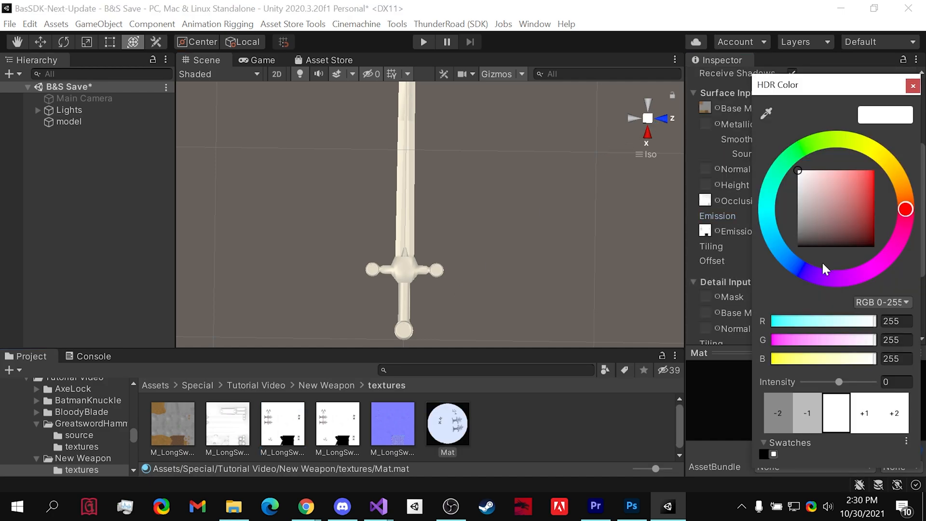
left_click(896, 321)
type("1")
key("Tab")
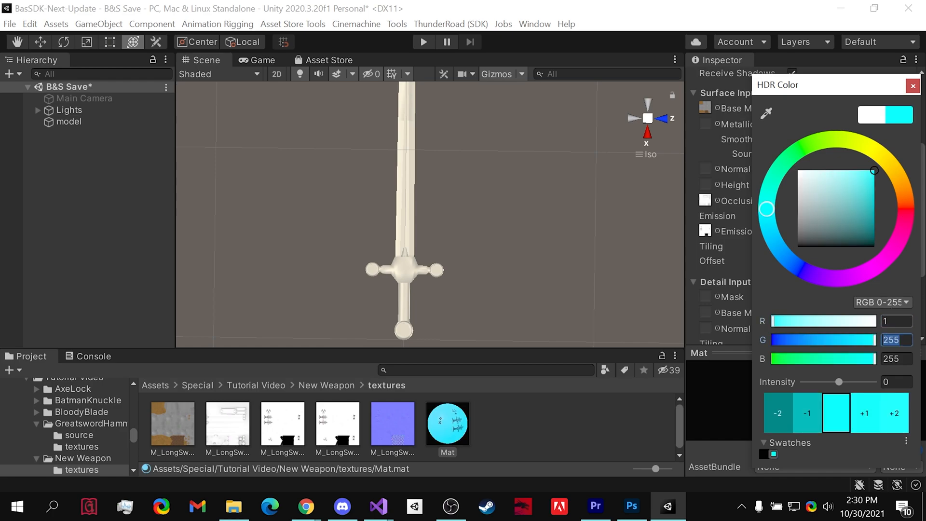
type("1")
key("Tab")
type("1")
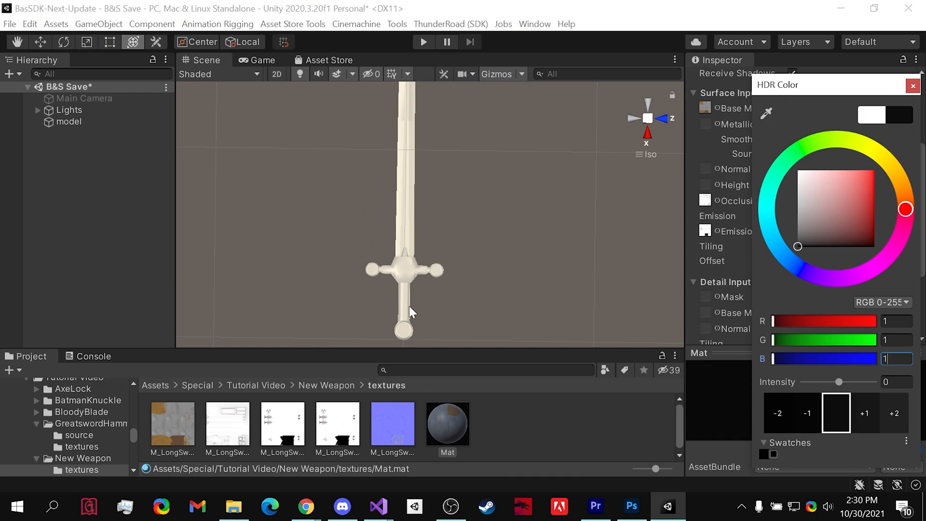
left_click(913, 86)
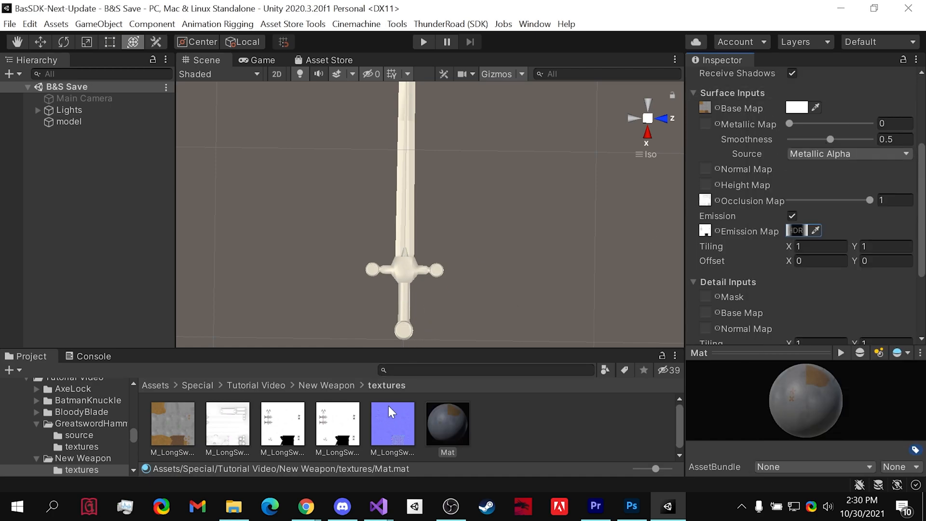
Assign the metallic and normal textures to Mat's matching maps, and convert the material to MOES
left_click_drag(336, 437, 706, 124)
left_click_drag(393, 424, 704, 171)
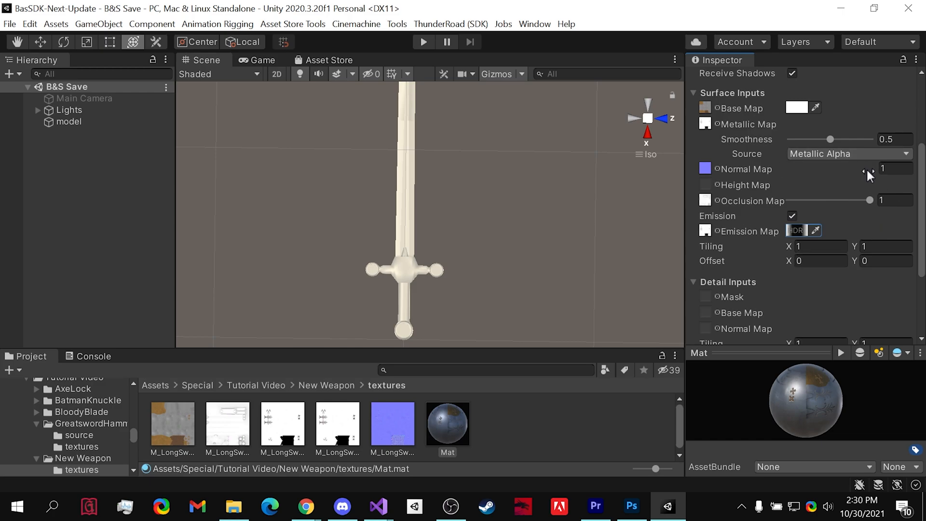
right_click(444, 420)
left_click(472, 413)
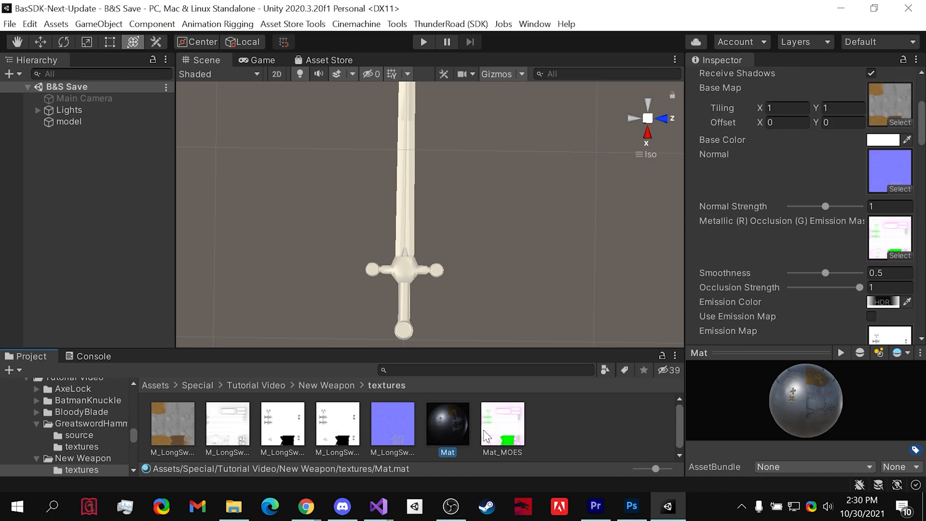
left_click(484, 430)
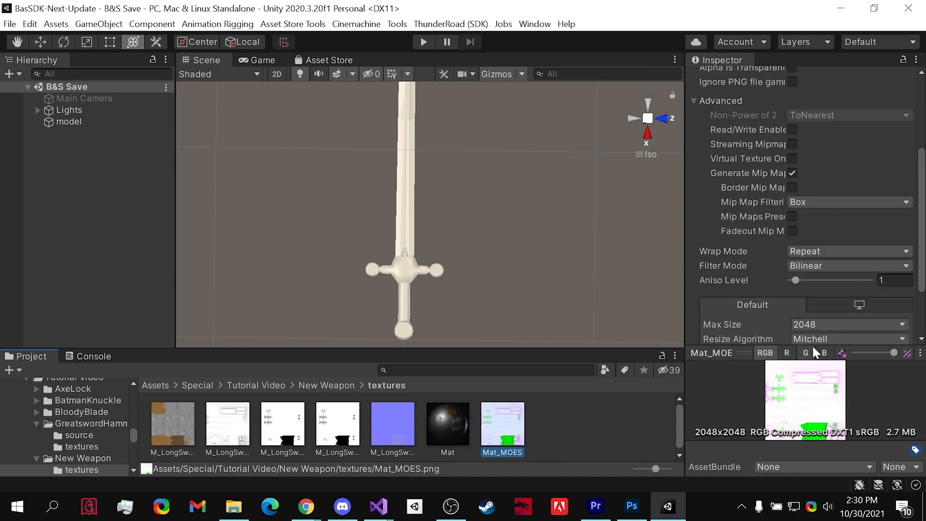
Set the emission map of the converted Mat material to None
left_click(443, 424)
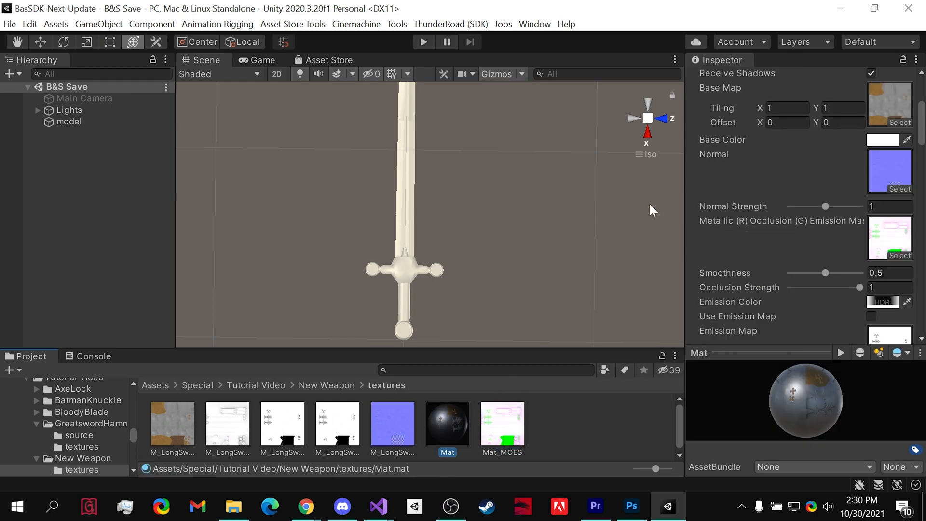
scroll(864, 276, "down", 3)
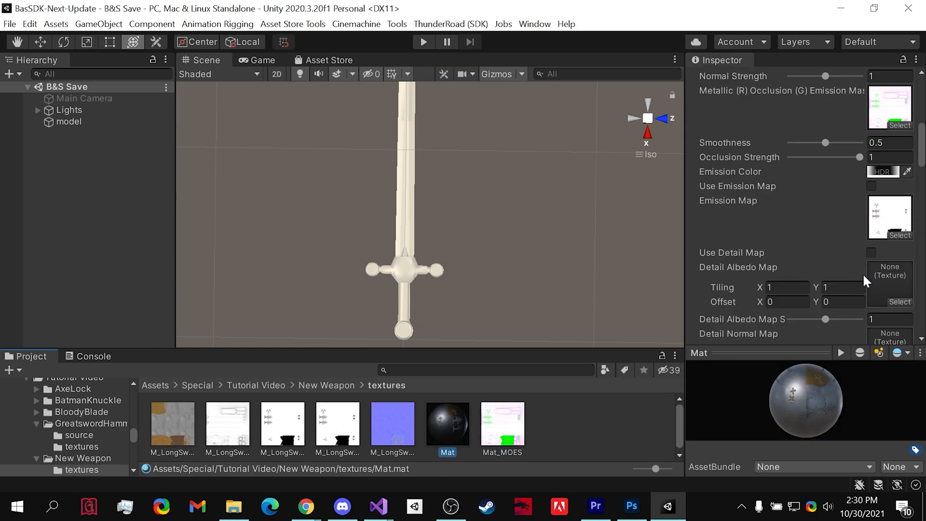
left_click(900, 235)
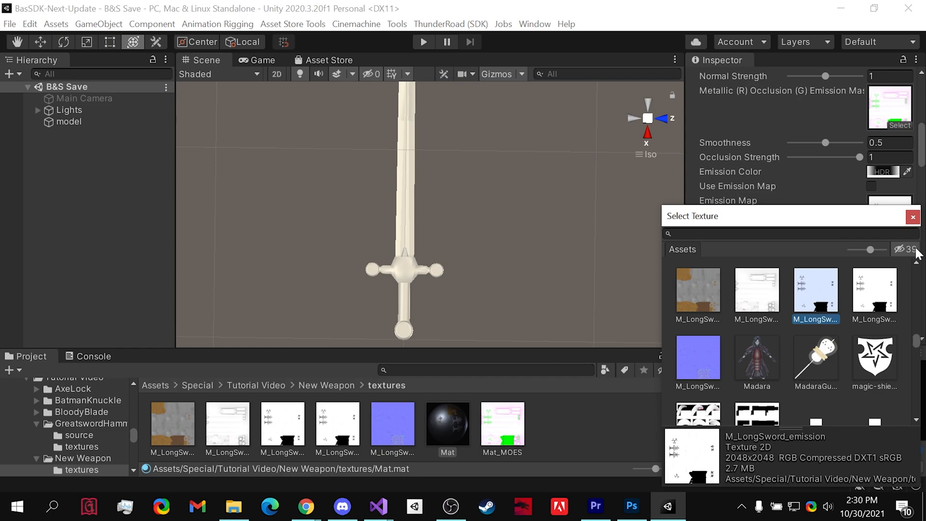
left_click_drag(916, 339, 915, 253)
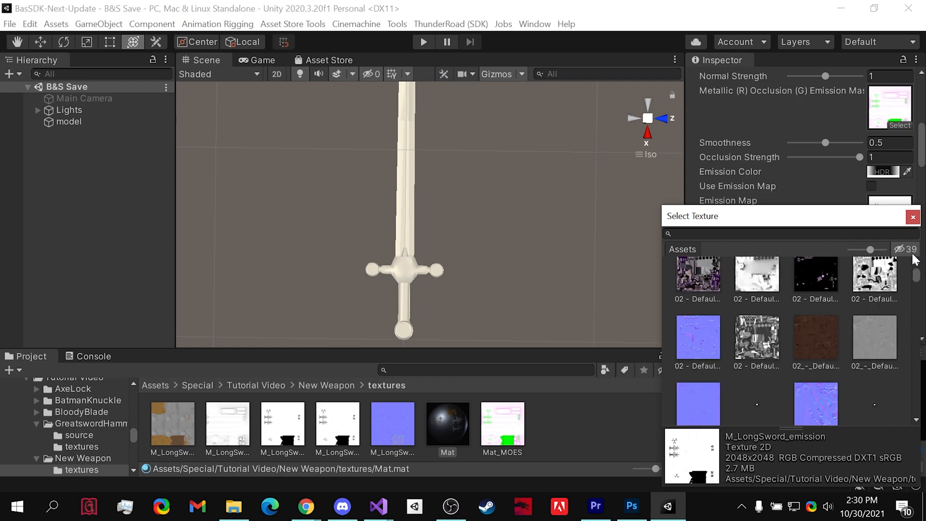
left_click_drag(915, 272, 916, 255)
left_click(681, 289)
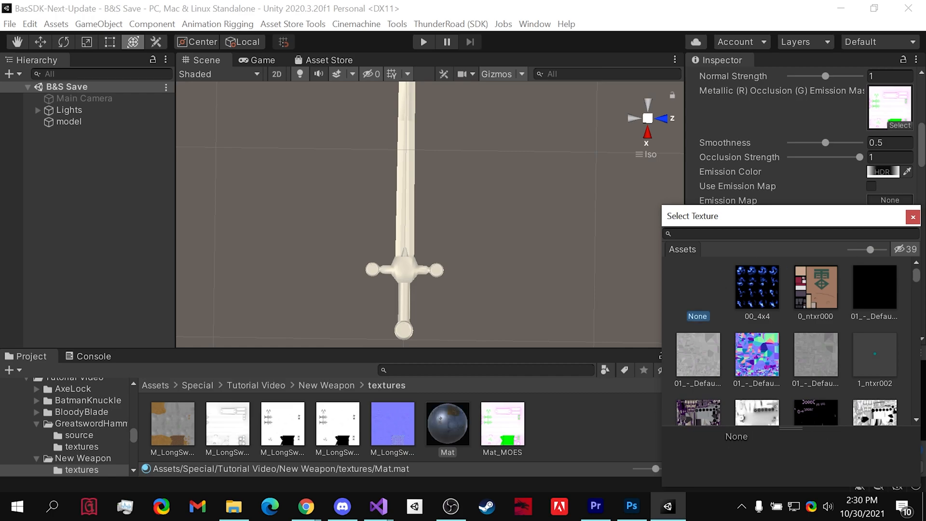
left_click(913, 218)
Apply the Mat material to the sword in the scene and set the material's smoothness to 0.72
left_click_drag(471, 277, 171, 226)
left_click_drag(359, 221, 637, 110, "alt")
scroll(787, 273, "up", 5)
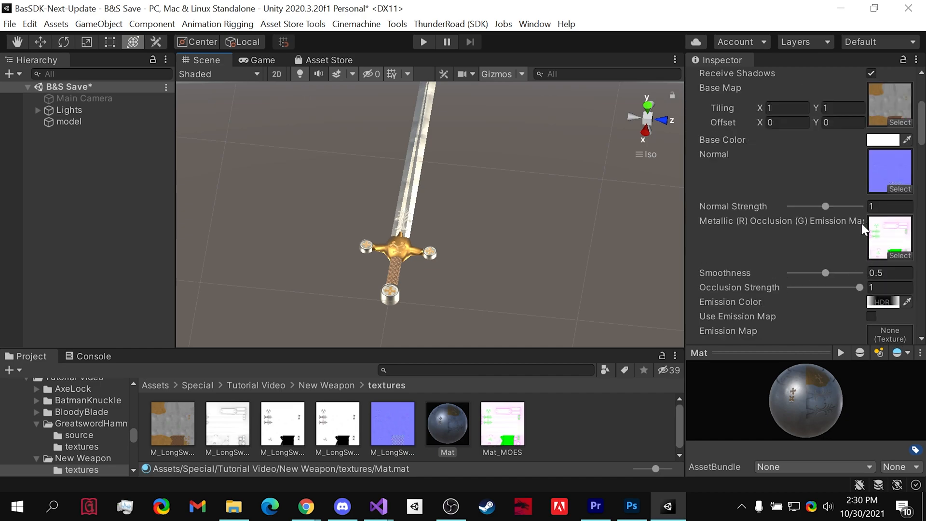
left_click_drag(826, 275, 839, 276)
left_click_drag(469, 261, 463, 323, "alt")
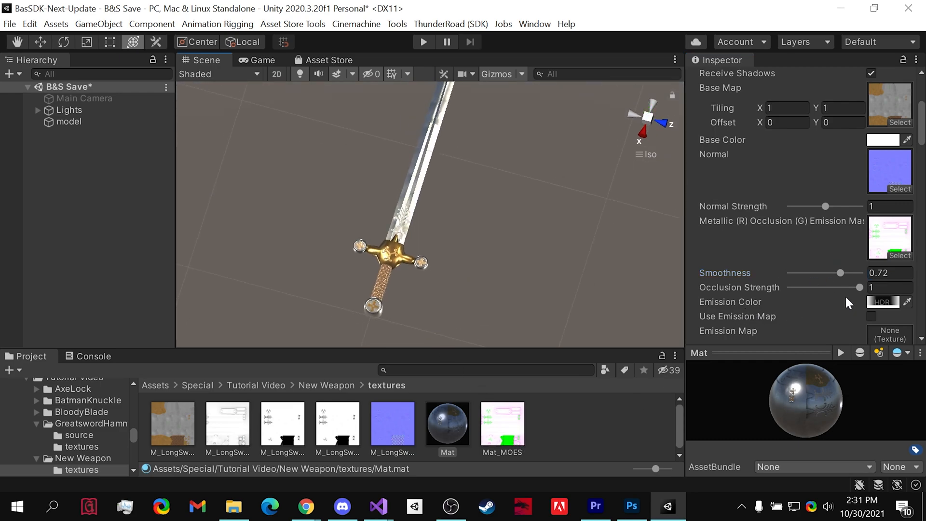
Try a pure red emission color (255, 0, 0) on Mat, undo it, and clear the selection
left_click(881, 303)
mouse_move(806, 250)
left_mouse_down()
mouse_move(816, 198)
mouse_move(874, 189)
left_mouse_up()
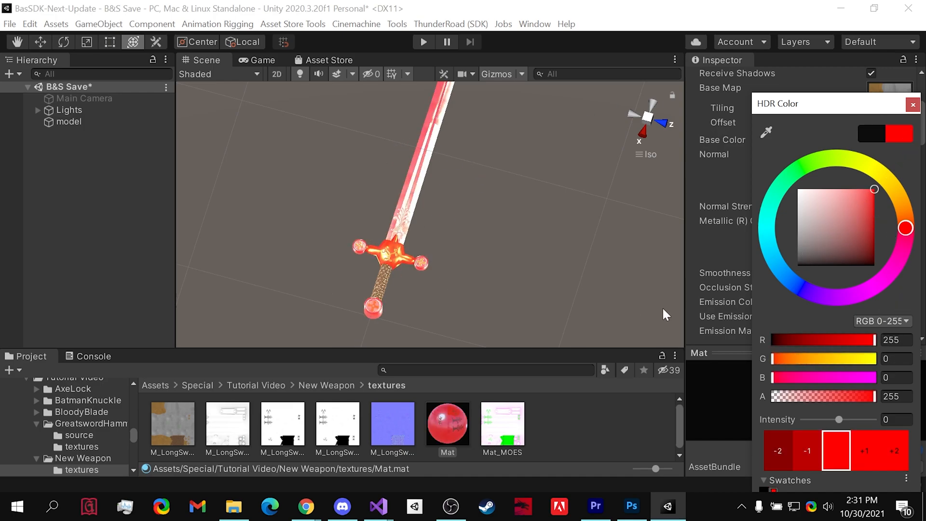
key("ctrl+z")
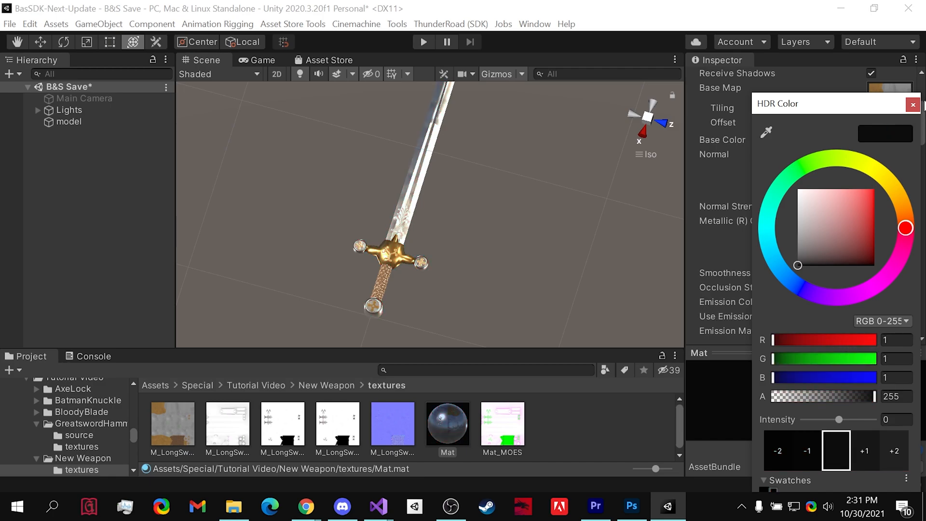
left_click(912, 105)
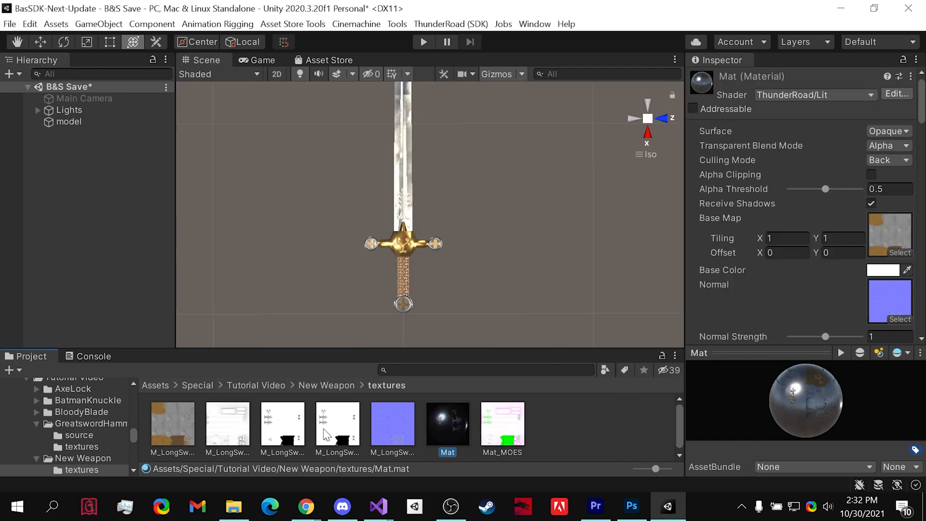
left_click(72, 178)
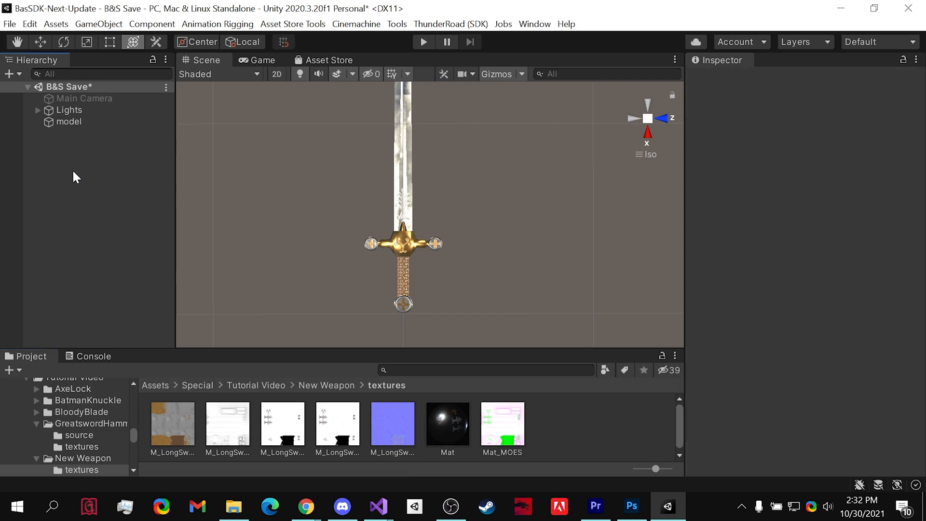
Create an empty game object named MySword in the scene
right_click(72, 169)
left_click(140, 274)
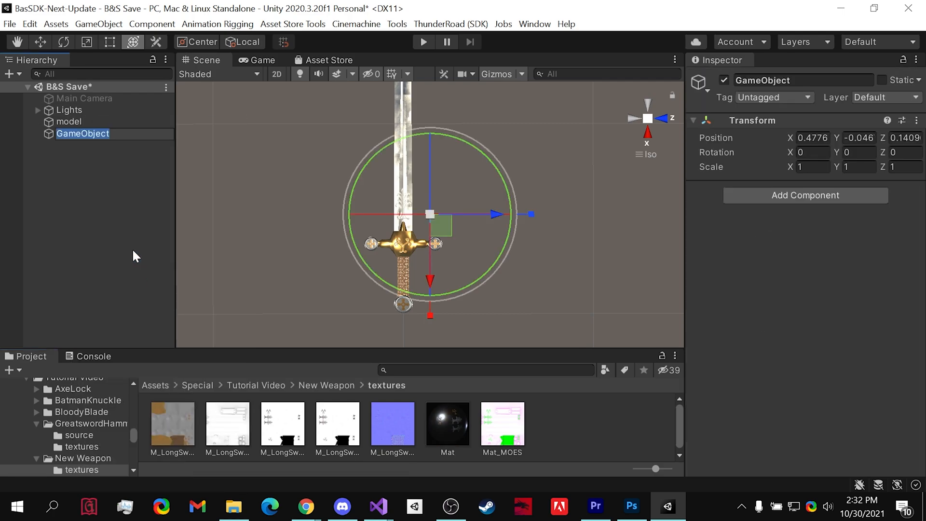
type("MySword")
key("Return")
Set MySword's position to 0, 0, 0 and make the sword model its child
left_click(813, 138)
type("0")
key("Tab")
type("0")
key("Tab")
type("0")
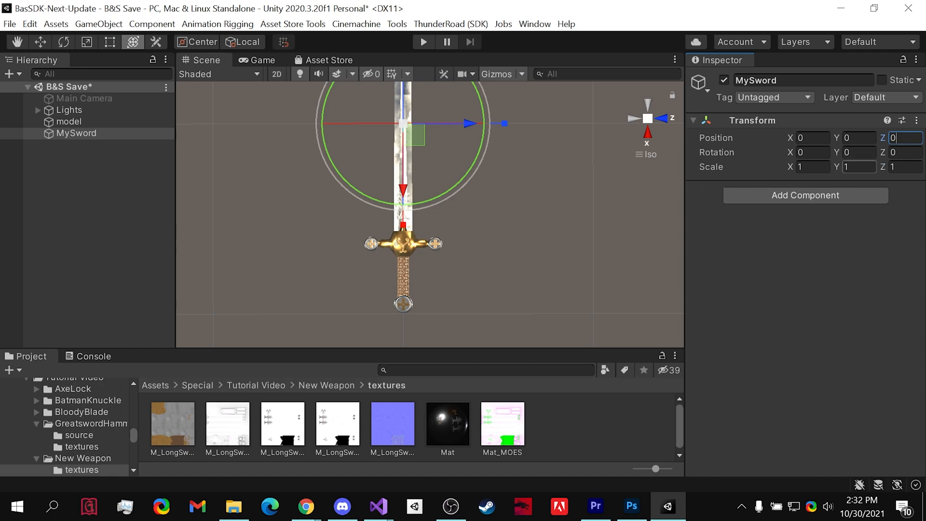
left_click(85, 124)
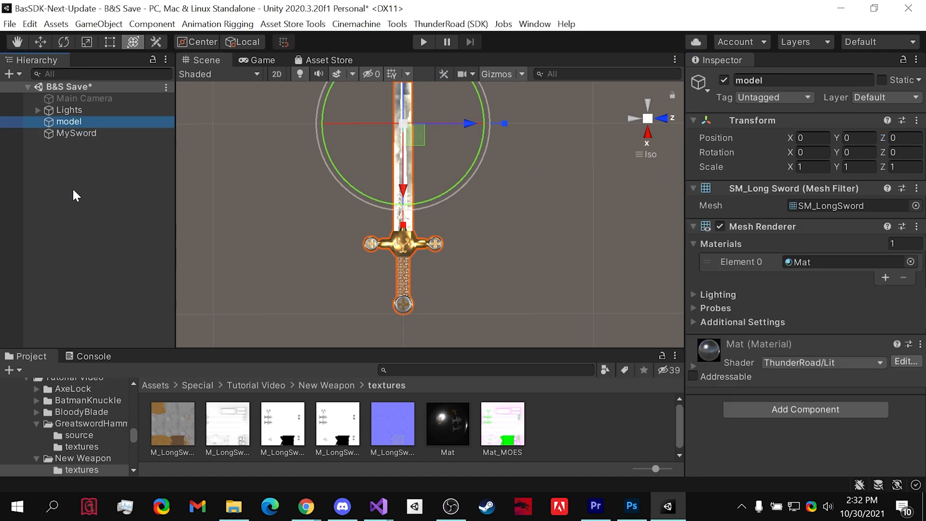
left_click_drag(81, 123, 80, 132)
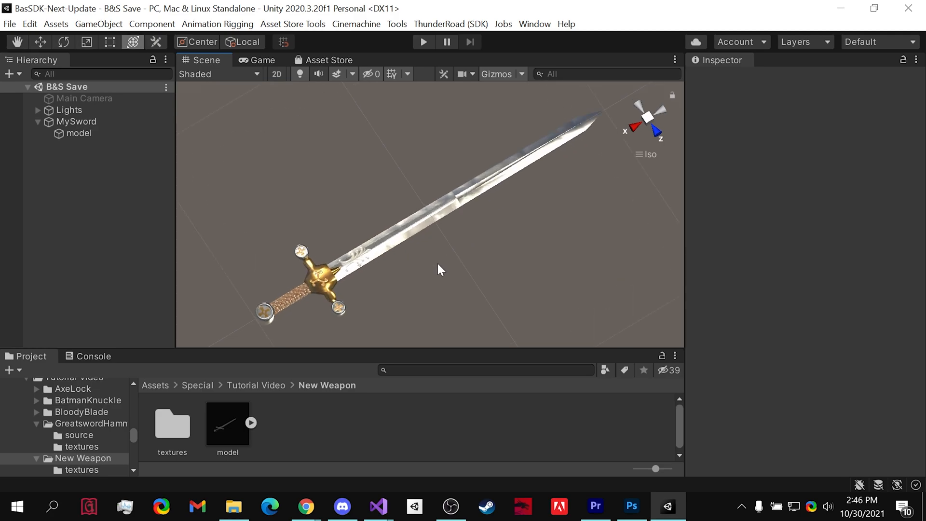
Place the AxeCommon prefab from Assets/Examples/Weapons in the scene as a size reference beside the sword
left_click(156, 386)
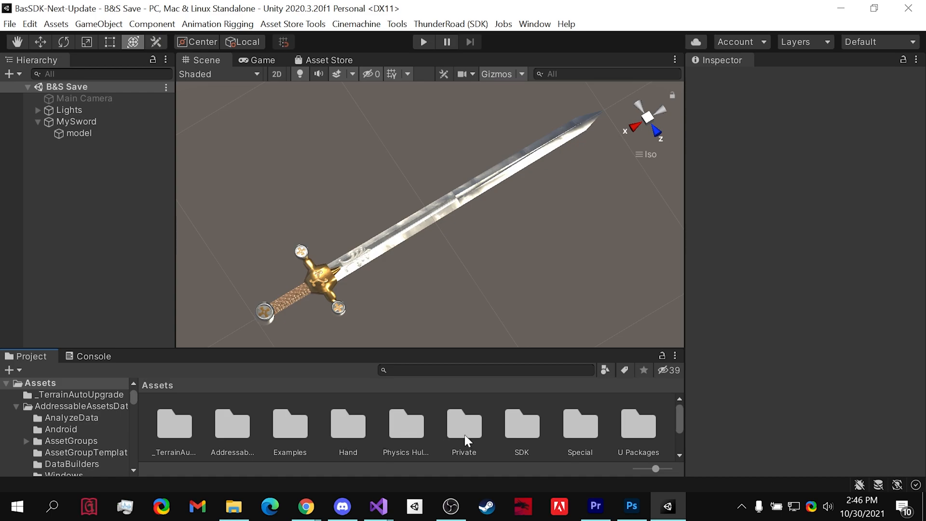
double_click(291, 427)
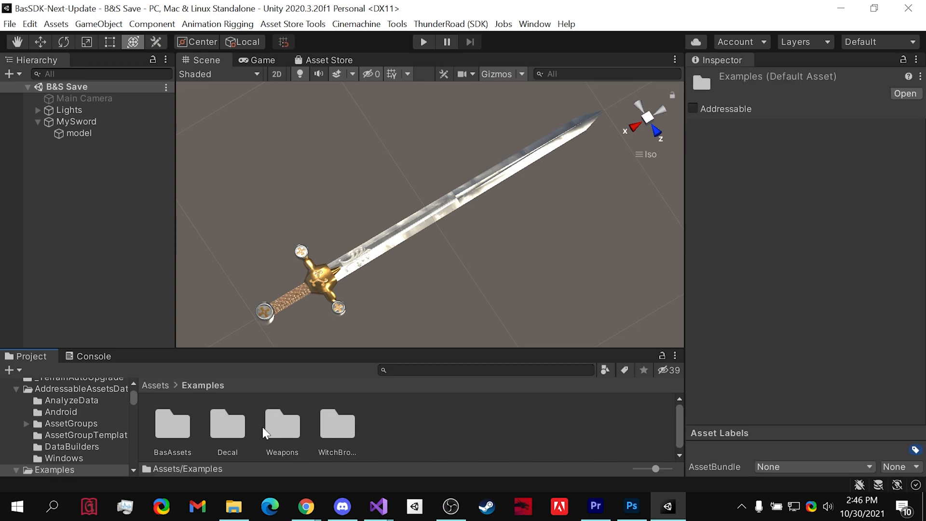
double_click(285, 427)
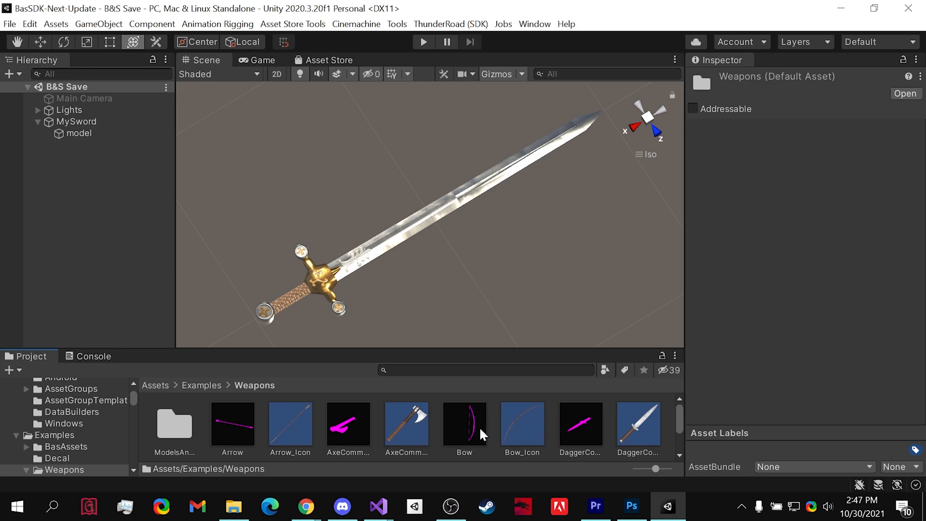
left_click_drag(364, 423, 89, 204)
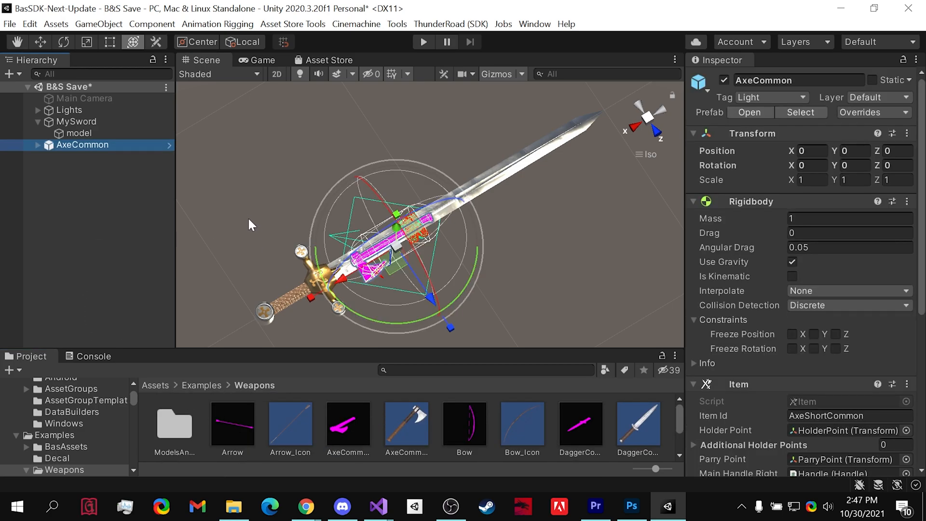
left_click_drag(367, 280, 311, 317, "alt")
scroll(311, 318, "up", 3)
middle_click_drag(310, 314, 349, 298)
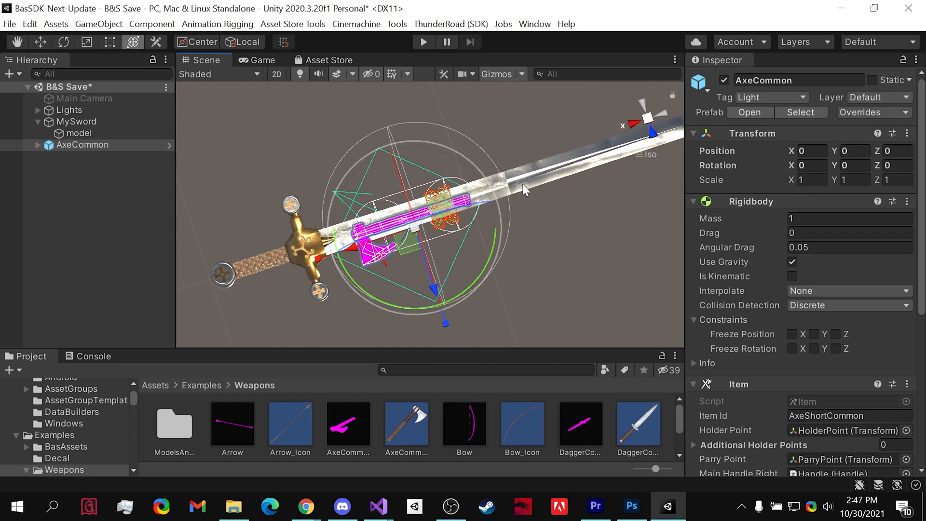
scroll(523, 183, "down", 4)
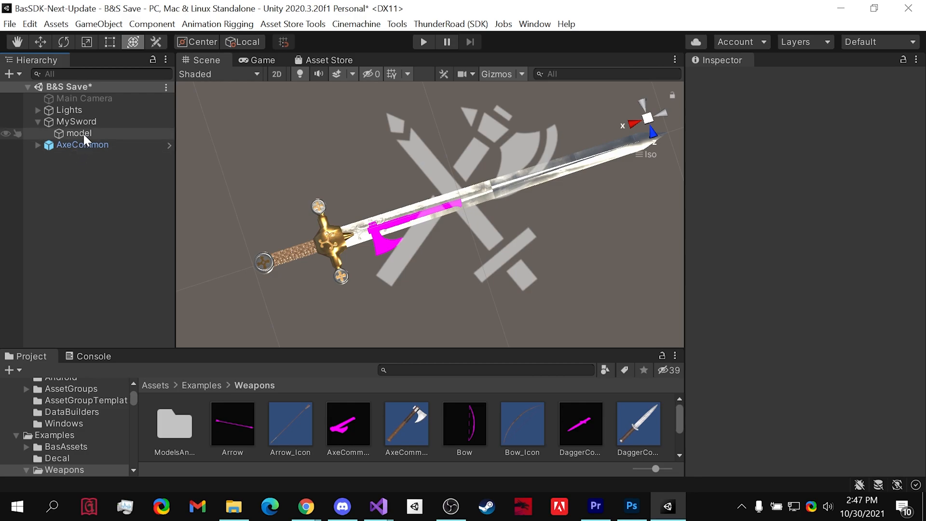
Try changing the sword model's scale on single axes and undo the changes
left_click(83, 133)
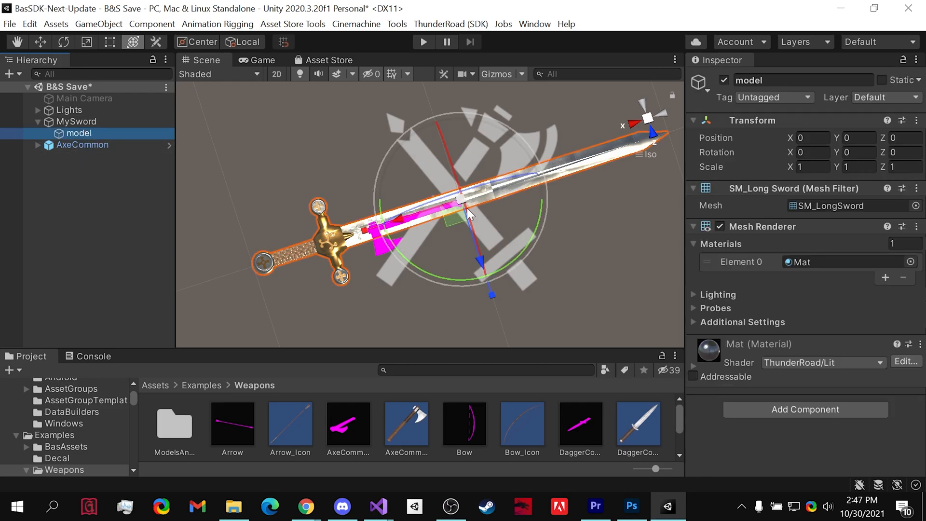
mouse_move(791, 166)
left_mouse_down()
mouse_move(756, 166)
mouse_move(828, 160)
mouse_move(793, 146)
mouse_move(805, 153)
left_mouse_up()
key("ctrl+z")
key("ctrl+z")
left_click_drag(890, 172, 912, 183)
key("ctrl+z")
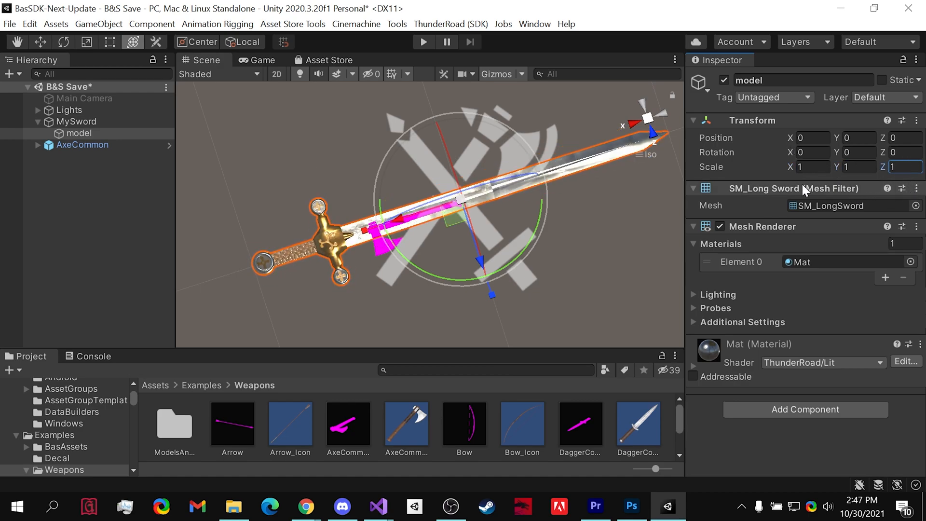
Scale the sword model down uniformly on all axes using the AxeCommon prefab as the size reference
left_click(134, 42)
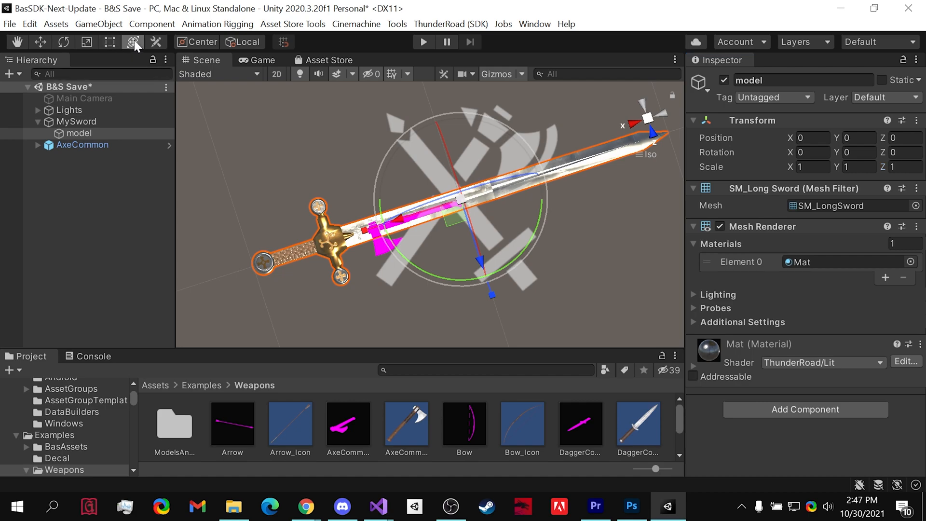
left_click(87, 42)
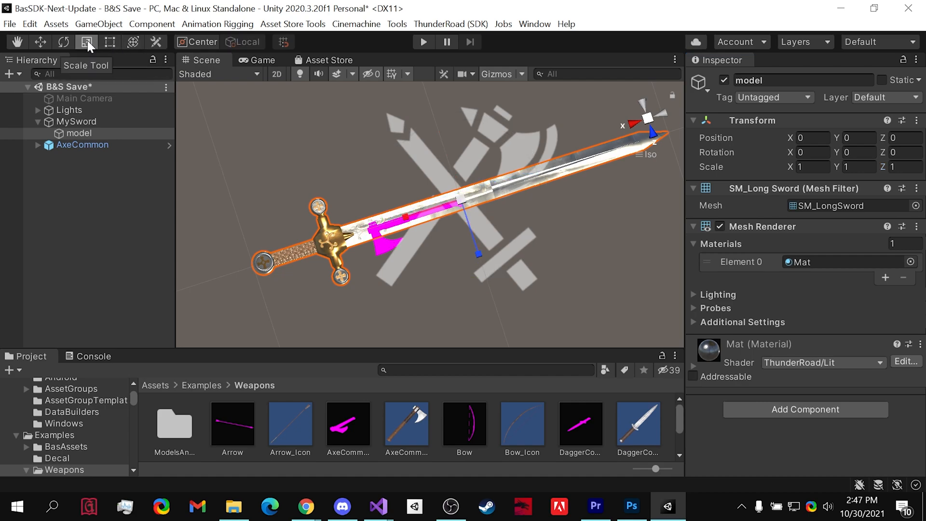
left_click(133, 42)
left_click_drag(467, 201, 455, 212)
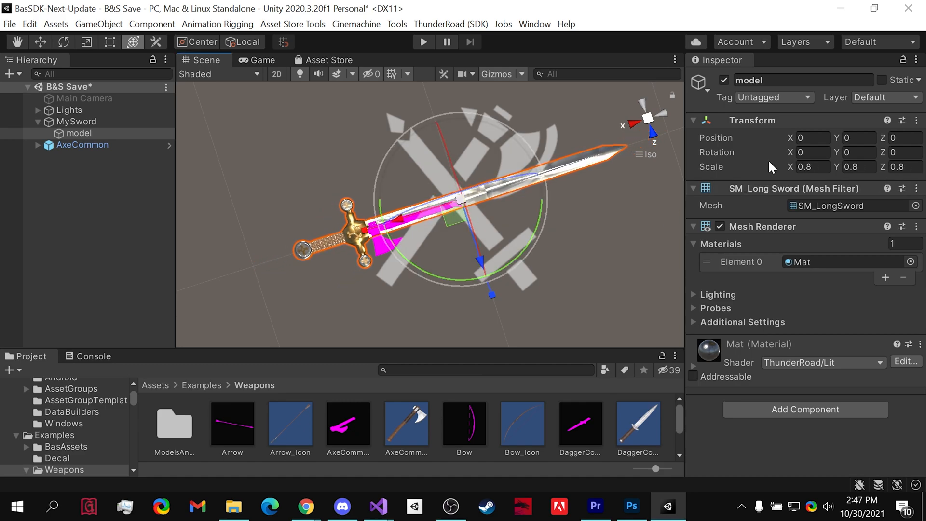
scroll(471, 203, "up", 5)
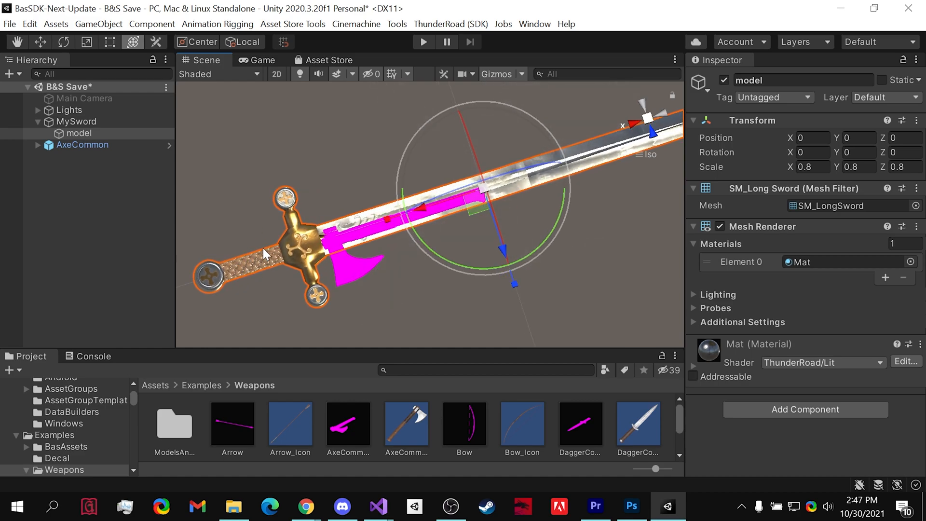
left_click_drag(483, 188, 459, 196)
Delete the AxeCommon reference from the scene and save the scene
left_click(76, 143)
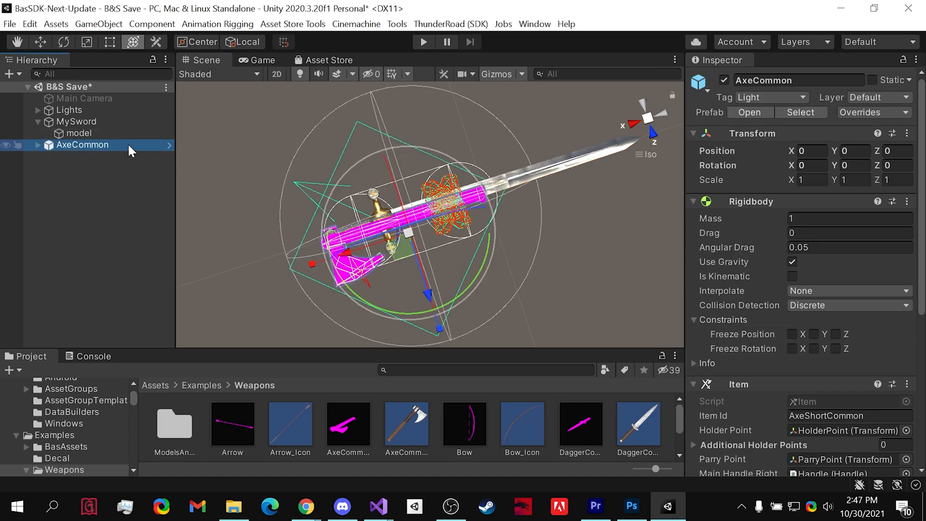
key("Delete")
key("ctrl+s")
Add the Item component to MySword and set its Item Id to MySword
left_click(112, 122)
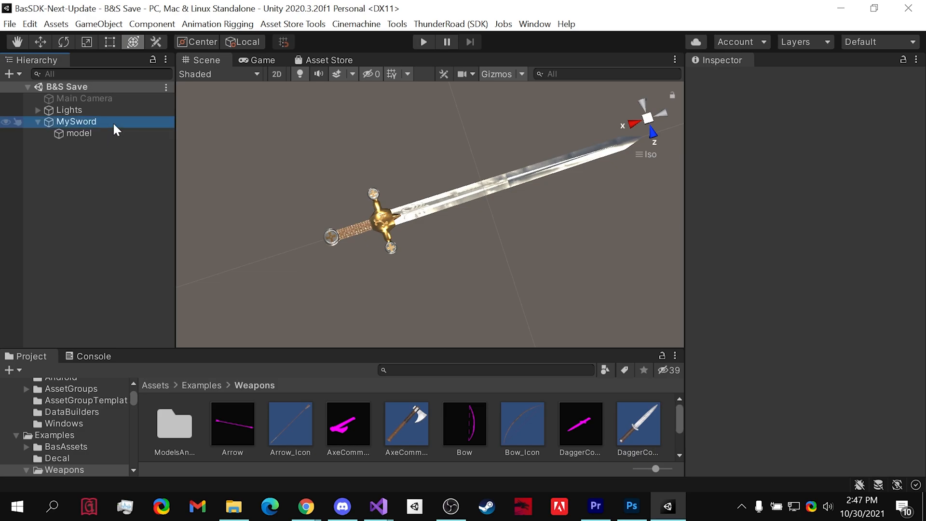
left_click(769, 195)
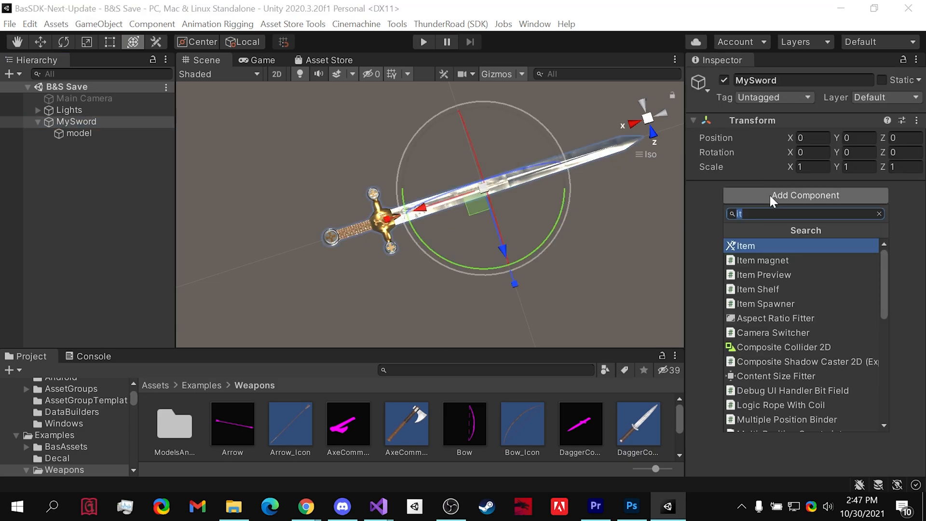
left_click(762, 245)
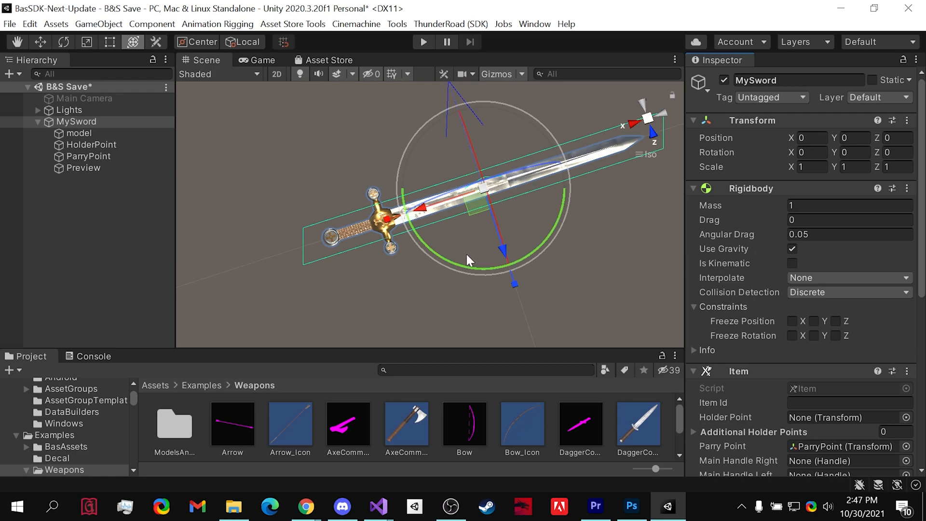
left_click_drag(547, 271, 509, 124, "alt")
left_click(820, 403)
type("MySword")
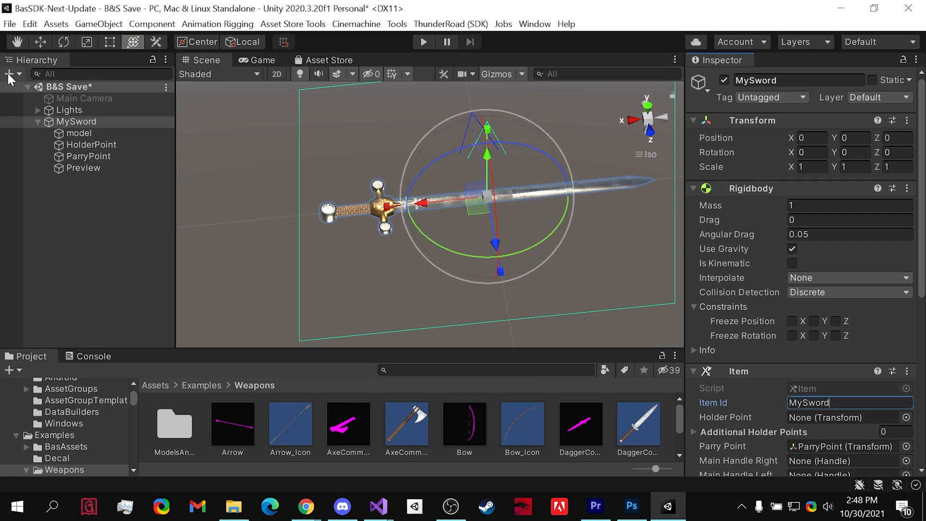
Set HolderPoint's Y rotation to 90, move it onto the sword's grip at about X 0.324, and save the scene
left_click(102, 144)
left_click_drag(482, 290, 517, 306, "alt")
middle_click_drag(436, 251, 439, 255)
scroll(439, 254, "down", 3)
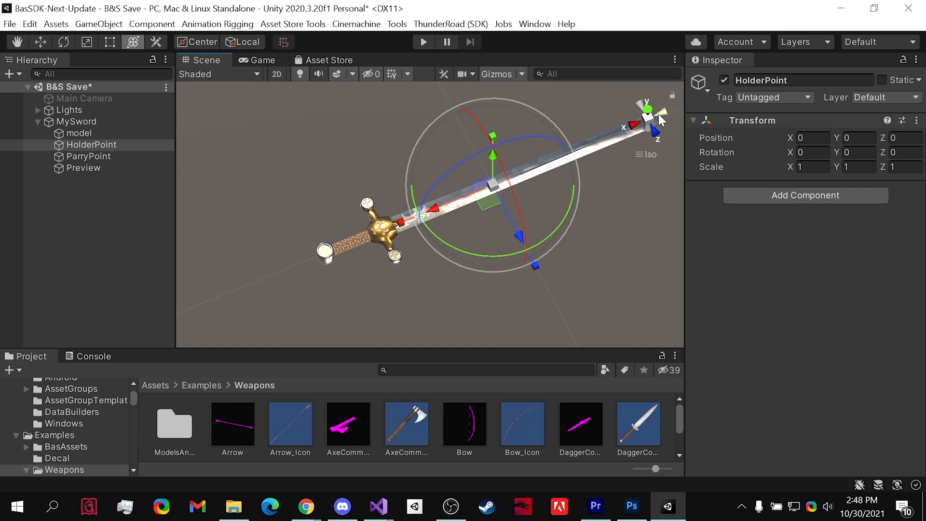
left_click(806, 152)
key("Tab")
type("90")
left_click_drag(432, 207, 305, 255)
key("ctrl+s")
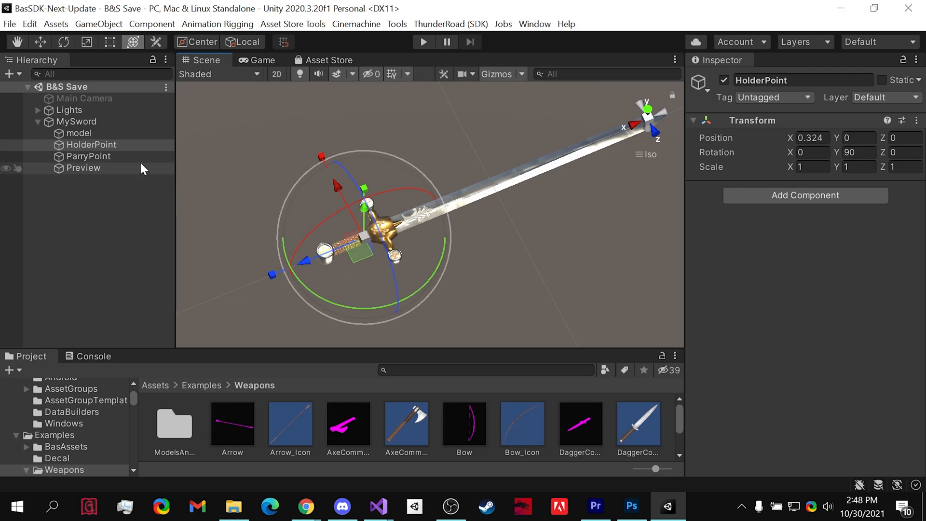
Add the Parry Target component to ParryPoint
left_click(139, 157)
left_click(793, 193)
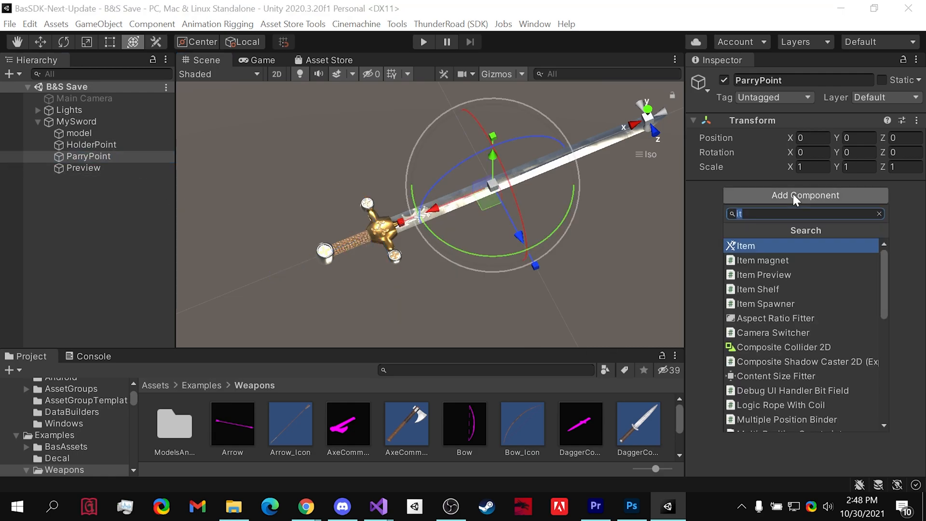
type("parr")
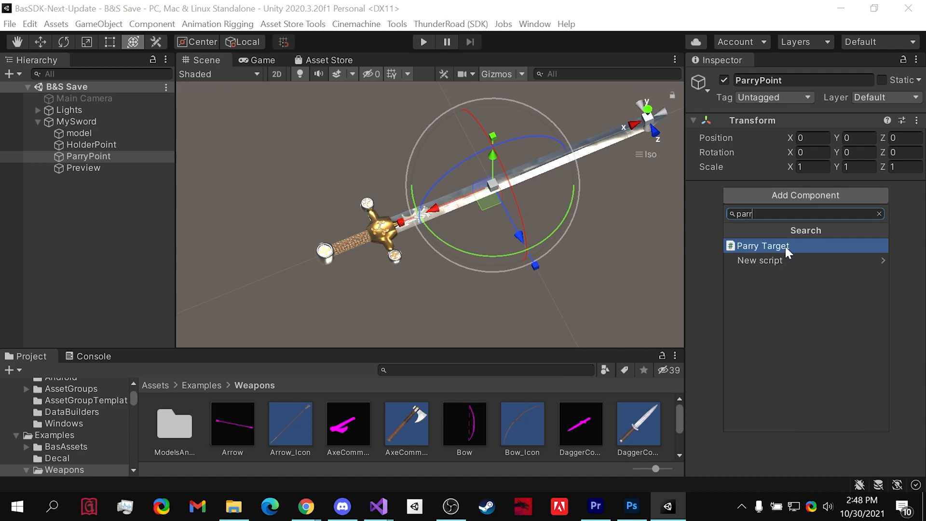
left_click(786, 245)
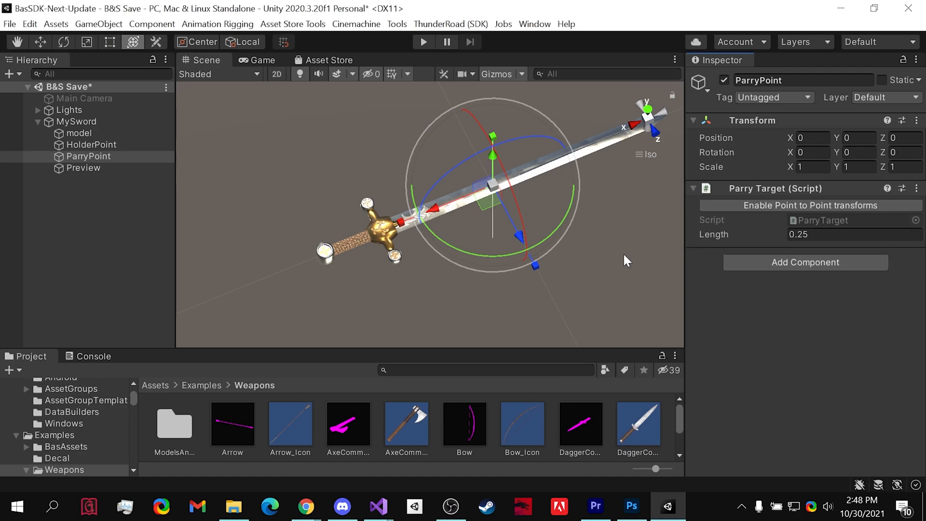
Set ParryPoint's Z rotation to 90 so the parry line runs along the blade
left_click_drag(499, 239, 528, 198, "alt")
middle_click_drag(557, 204, 498, 218)
left_click_drag(486, 161, 695, 275)
key("ctrl+z")
left_click(898, 153)
type("90")
middle_click_drag(501, 200, 480, 217)
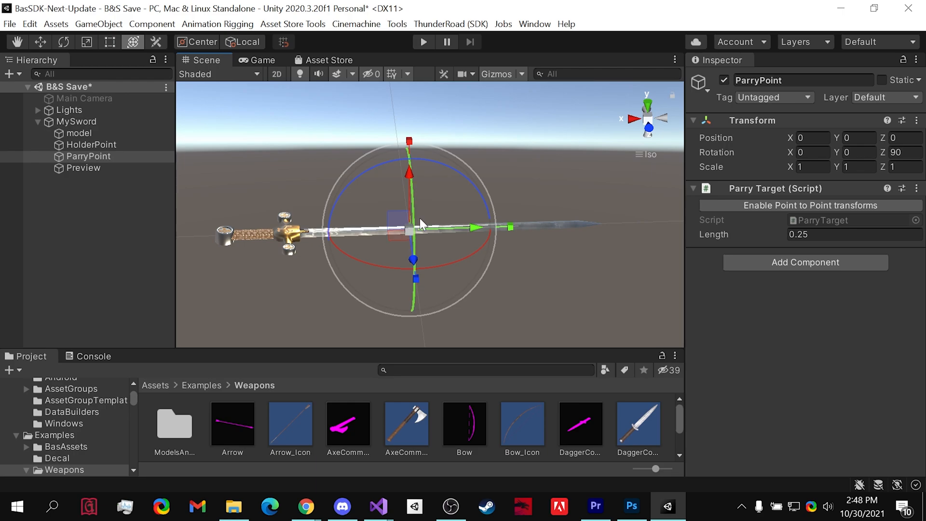
Move ParryPoint along the blade to about X -0.074, set the parry length to 0.35, and save the scene
left_click_drag(416, 221, 437, 314, "alt")
left_click_drag(476, 225, 503, 235)
left_click_drag(778, 234, 783, 232)
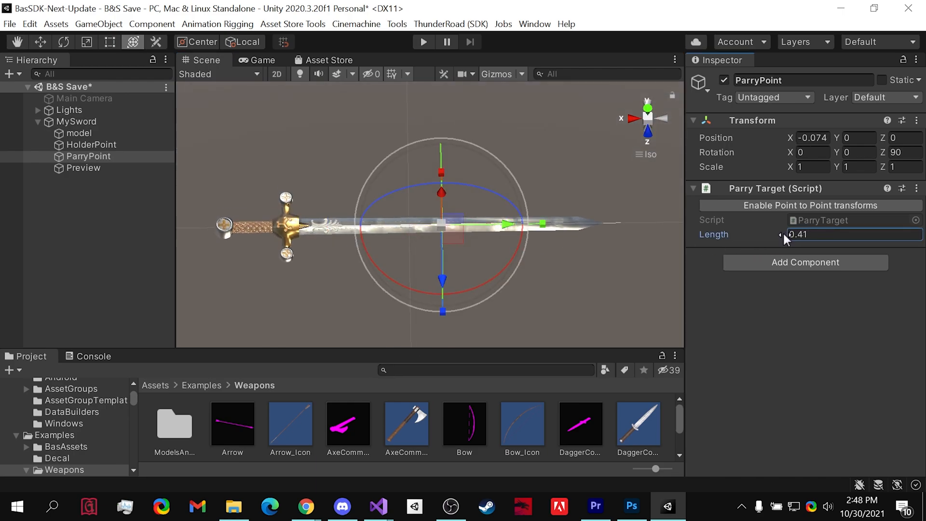
left_click_drag(440, 291, 443, 301)
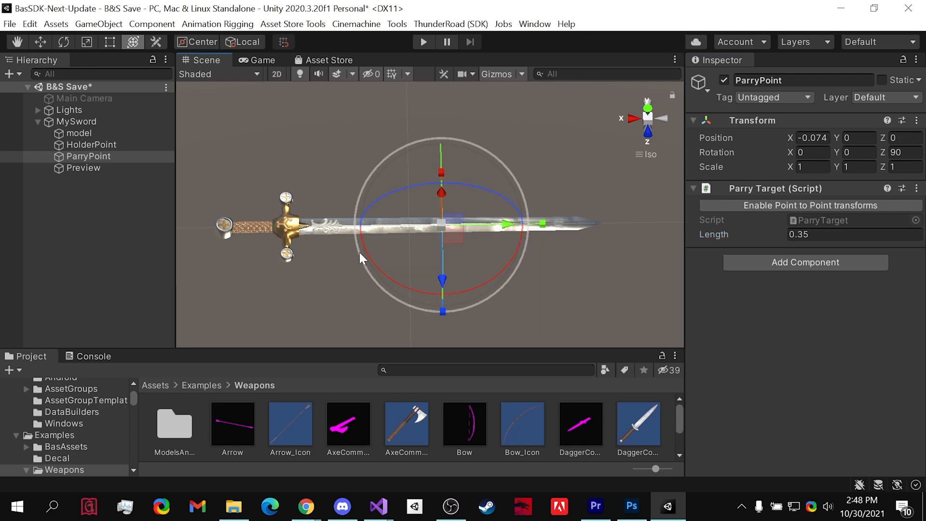
key("ctrl+s")
Set the Preview object's rotation to -90 on X and 45 on Z
left_click(126, 166)
left_click_drag(286, 237, 531, 209, "alt")
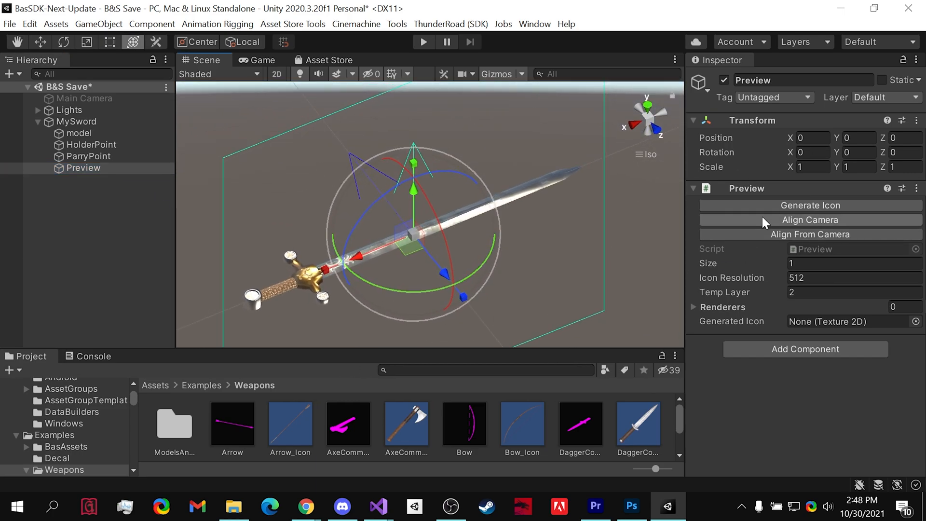
left_click(813, 152)
type("-90")
left_click_drag(509, 178, 570, 287, "alt")
left_click(905, 152)
type("45")
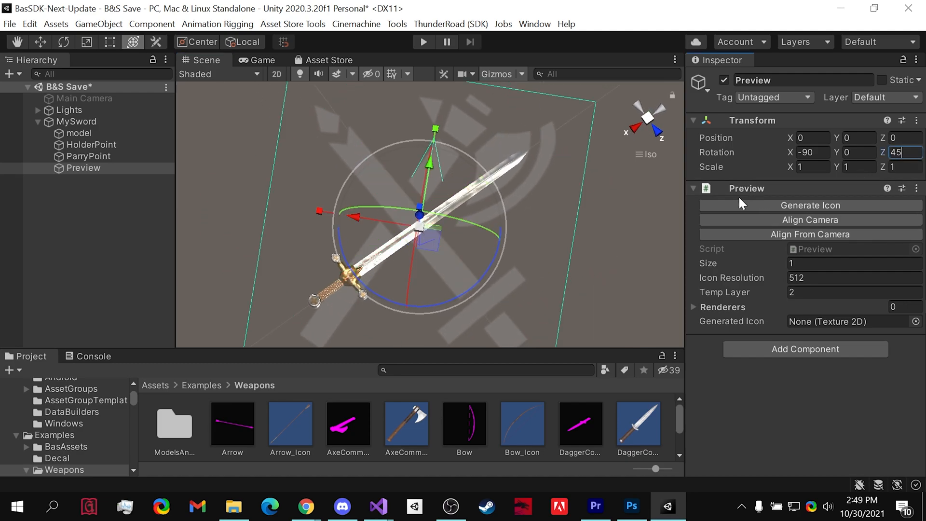
key("Return")
Shrink the Preview frame around the sword to a size of about 0.65, and save the scene
left_click_drag(316, 216, 339, 216)
key("ctrl+s")
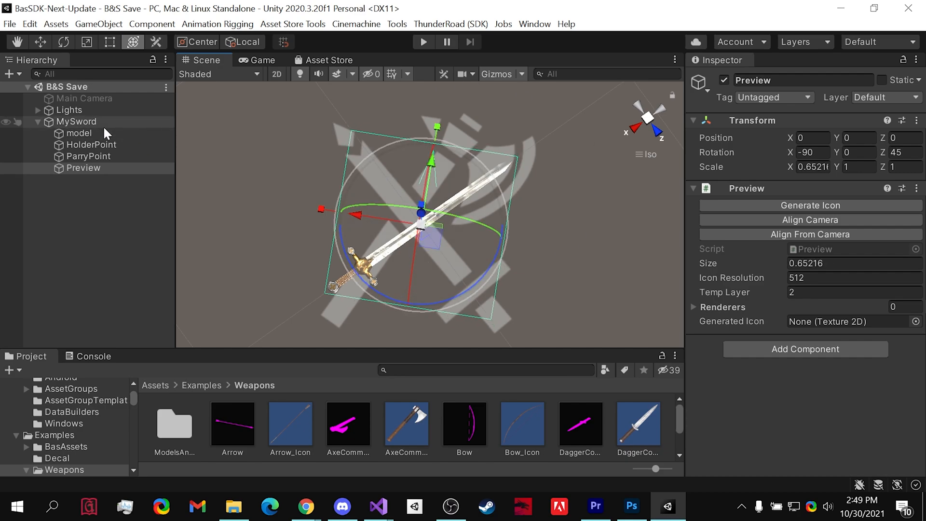
left_click(99, 177)
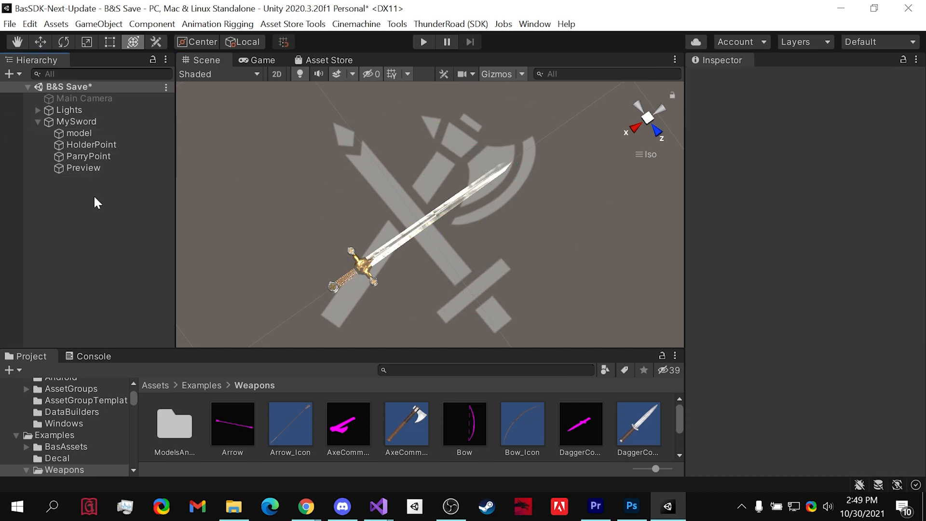
Create an empty child object under MySword and name it ColliderBlade
right_click(111, 122)
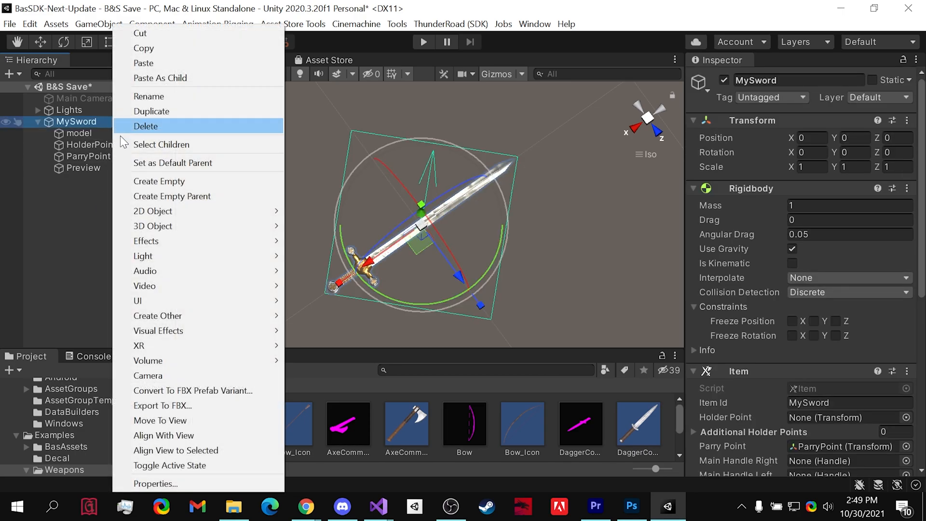
left_click(172, 183)
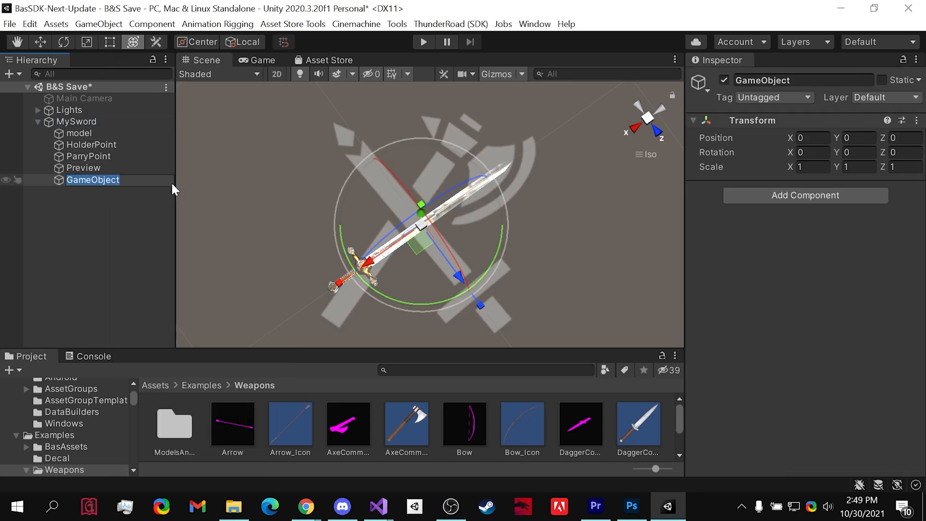
type("Collid")
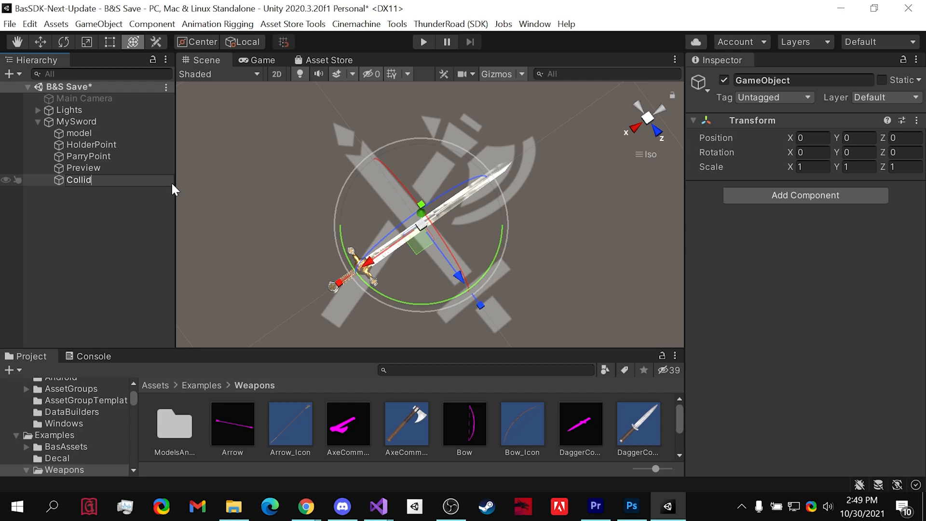
type("erBlade")
key("Return")
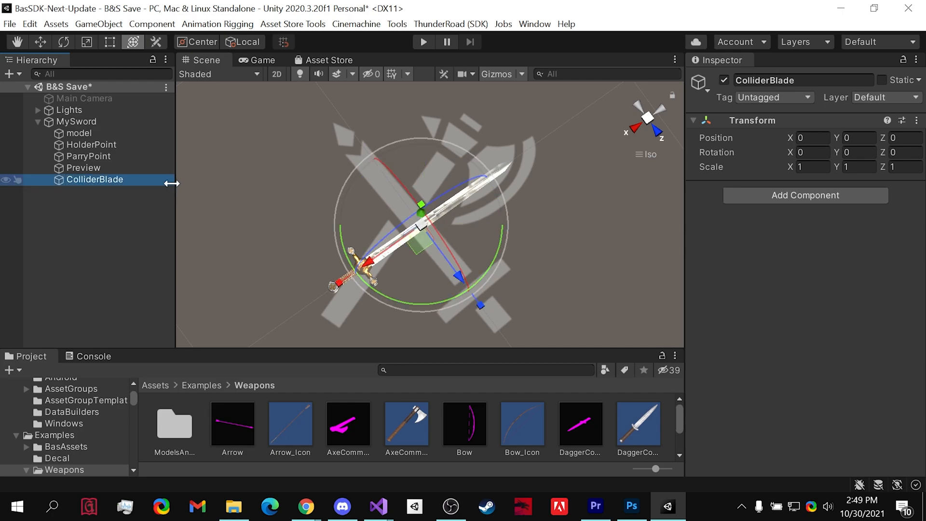
Add a Collider Group component to ColliderBlade
left_click_drag(387, 213, 463, 251, "alt")
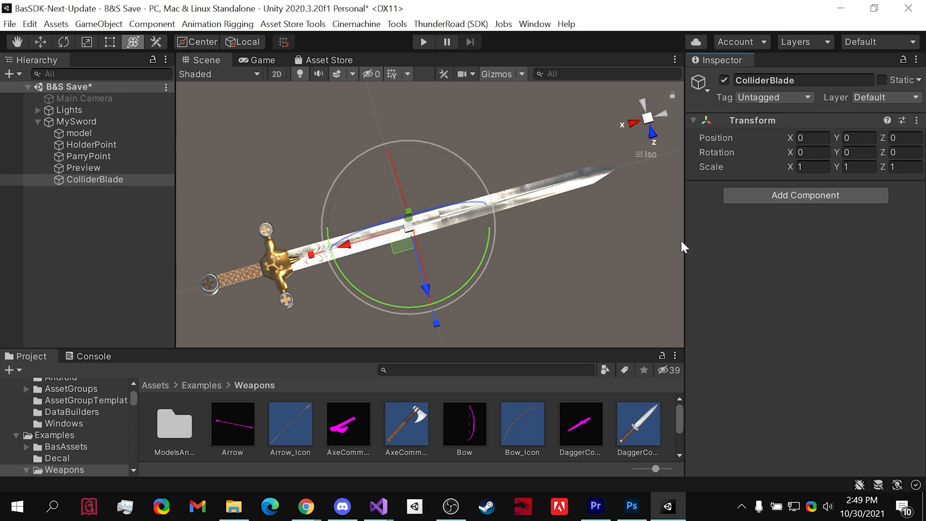
left_click(783, 194)
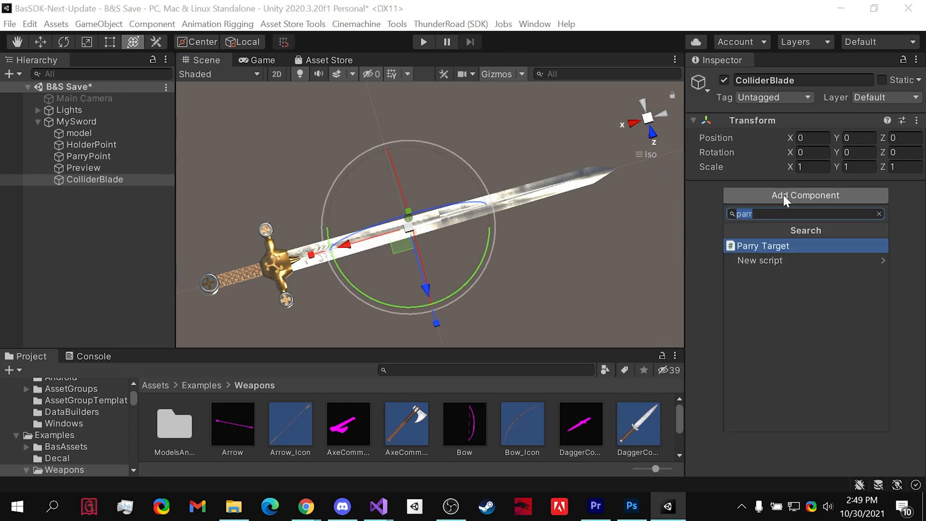
type("coll")
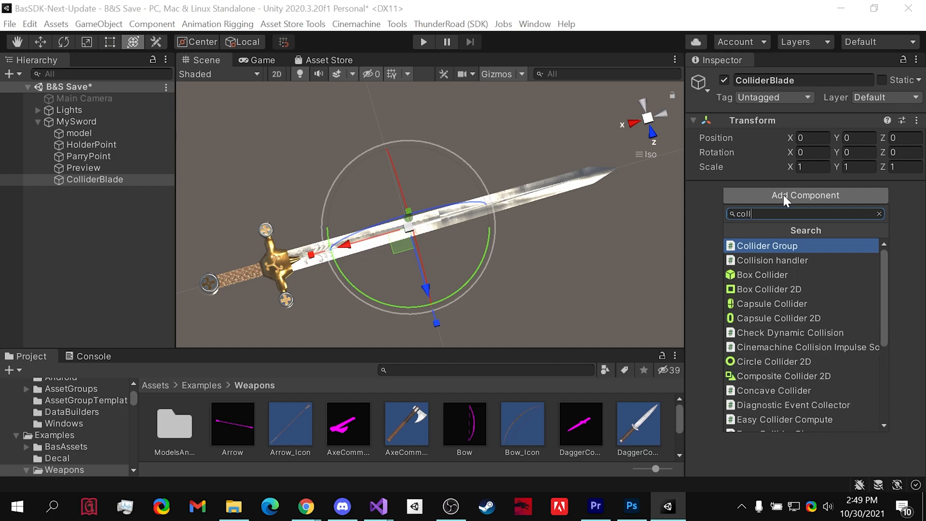
key("Return")
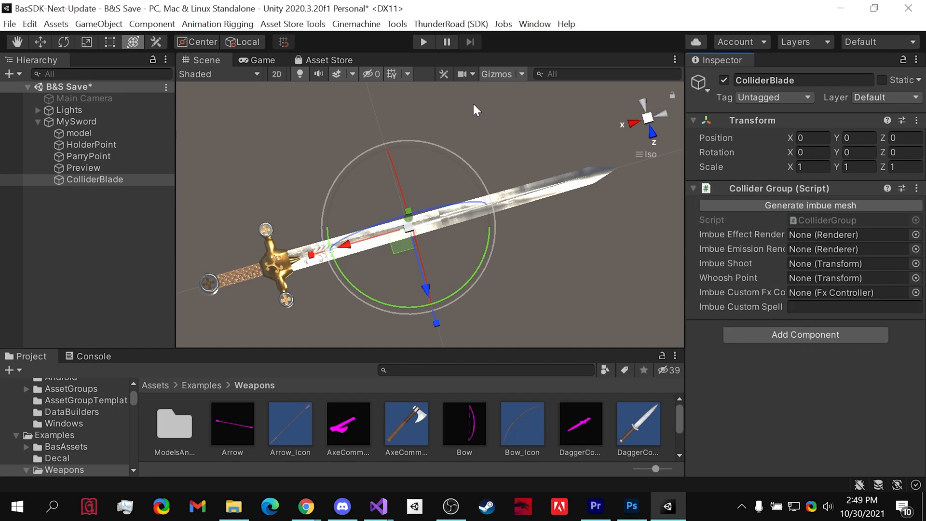
Create an empty child object named 1 under ColliderBlade
right_click(137, 180)
left_click(169, 161)
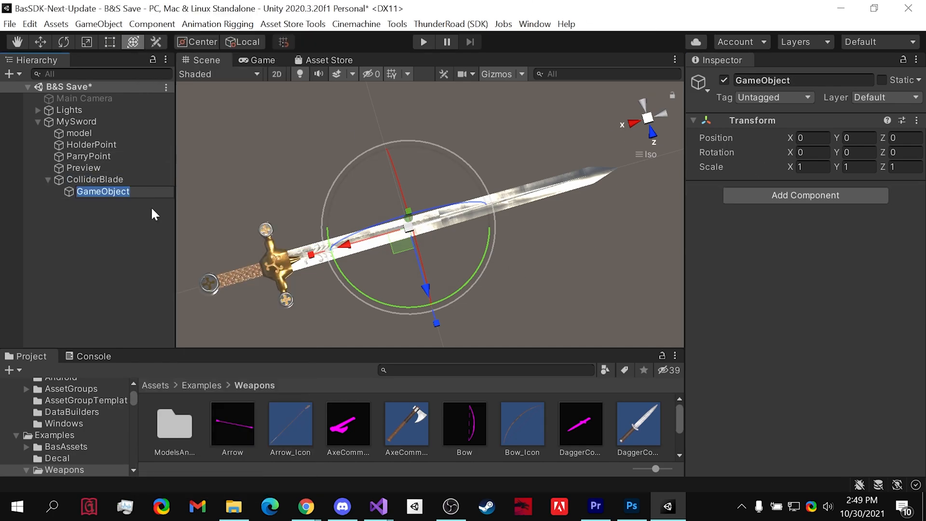
type("1")
key("Return")
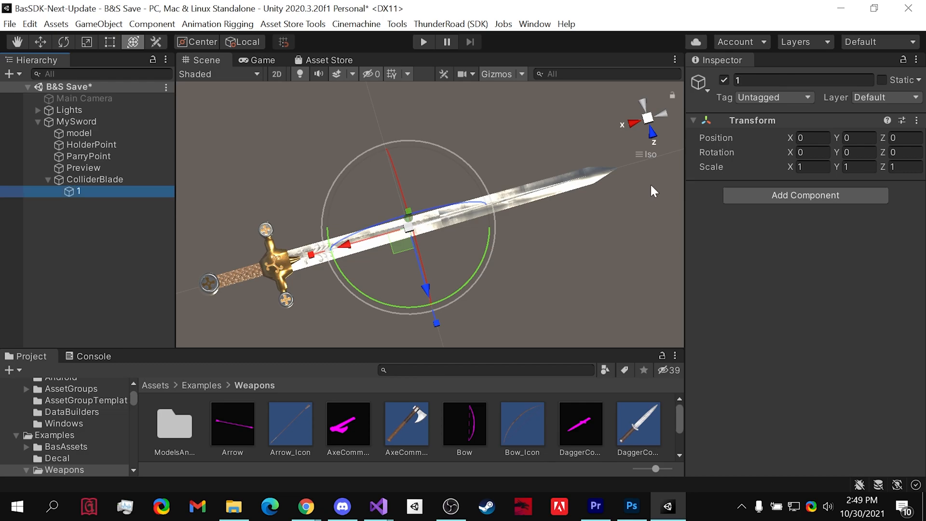
Try a Box Collider on the ColliderBlade child 1, inspect its shape around the sword, and remove it
left_click(747, 193)
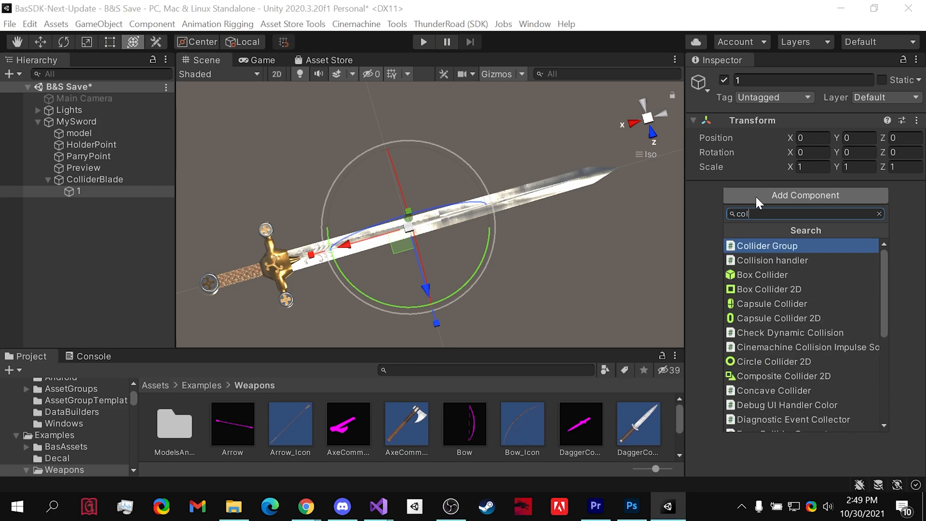
left_click(781, 276)
right_click_drag(515, 292, 548, 271)
scroll(545, 270, "down", 10)
right_click_drag(480, 278, 551, 168)
right_click_drag(532, 242, 578, 214)
right_click(754, 191)
left_click(774, 251)
Try a Capsule Collider on the ColliderBlade child 1, inspect its shape, and remove it
left_click(782, 195)
left_click(782, 301)
right_click_drag(531, 217, 447, 141)
left_click_drag(431, 132, 465, 120)
key("ctrl+z")
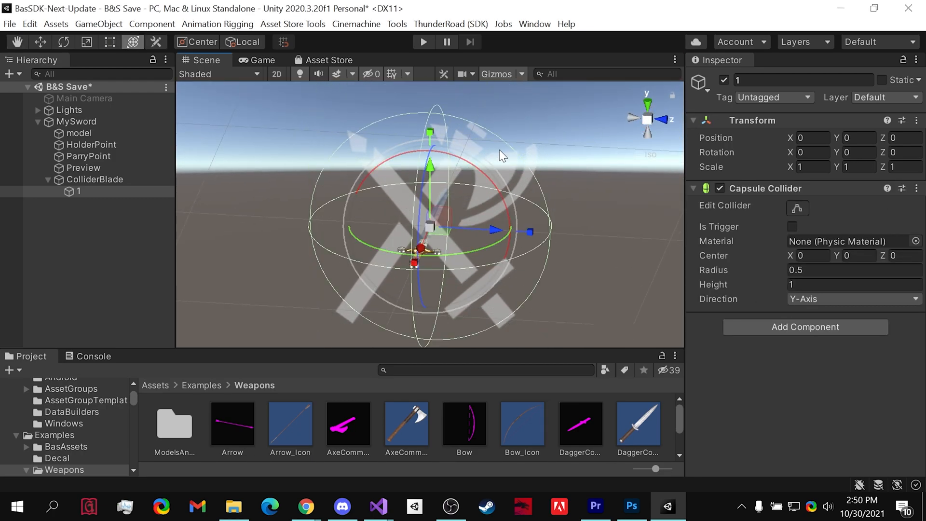
right_click(757, 188)
left_click(796, 247)
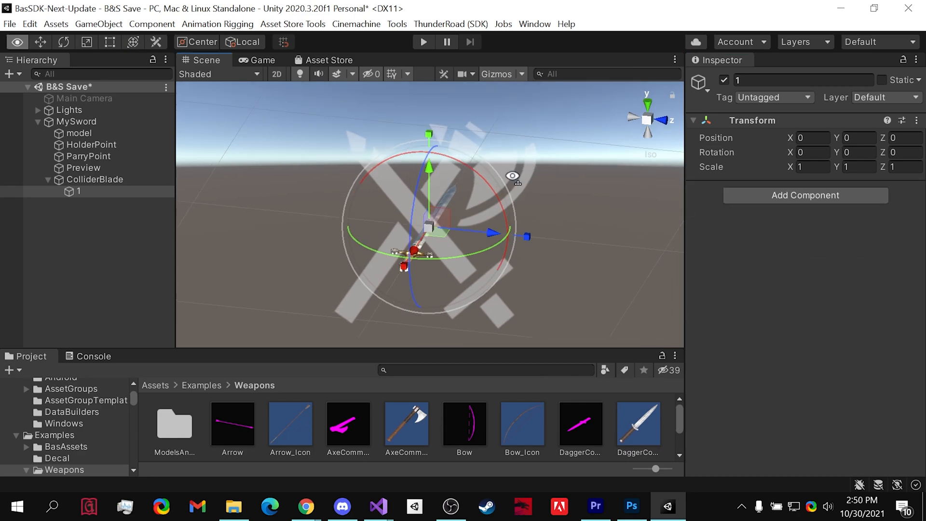
Add a Box Collider to child 1 of ColliderBlade and face the sword from its side
left_click(737, 195)
left_click(789, 273)
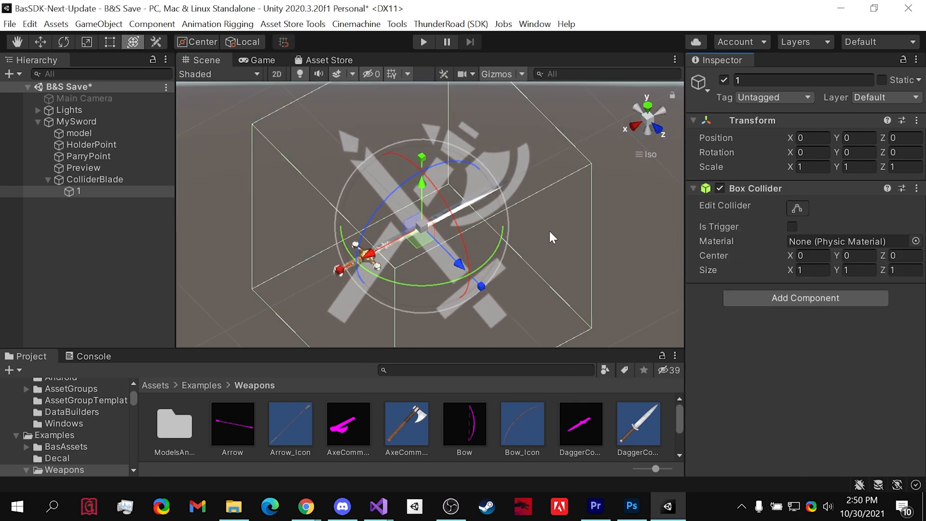
left_click_drag(551, 230, 543, 340, "alt")
right_click_drag(543, 340, 543, 368)
right_click_drag(518, 271, 421, 126)
left_click(421, 155)
left_click(116, 189)
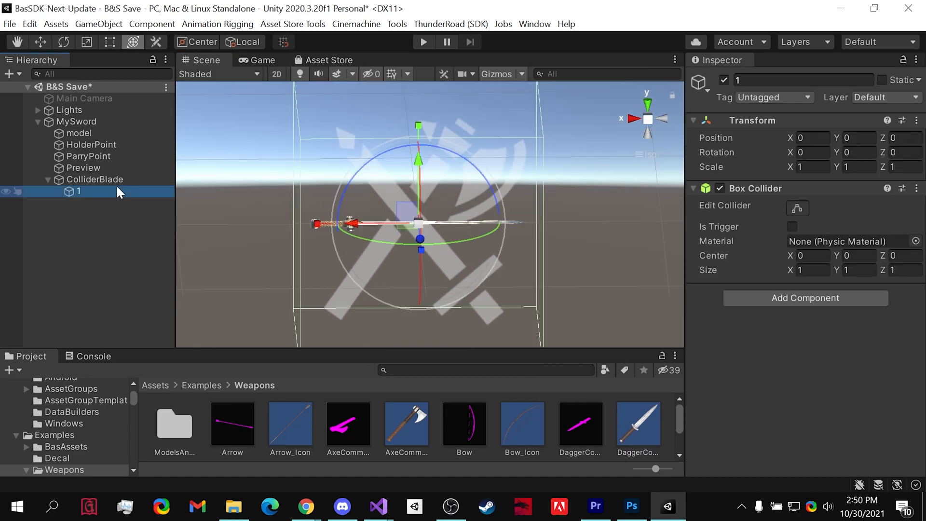
Fit the box collider around the blade with scale about 0.685, 0.041, 0.051 and X position about -0.088
left_click_drag(418, 124, 415, 176)
key("f")
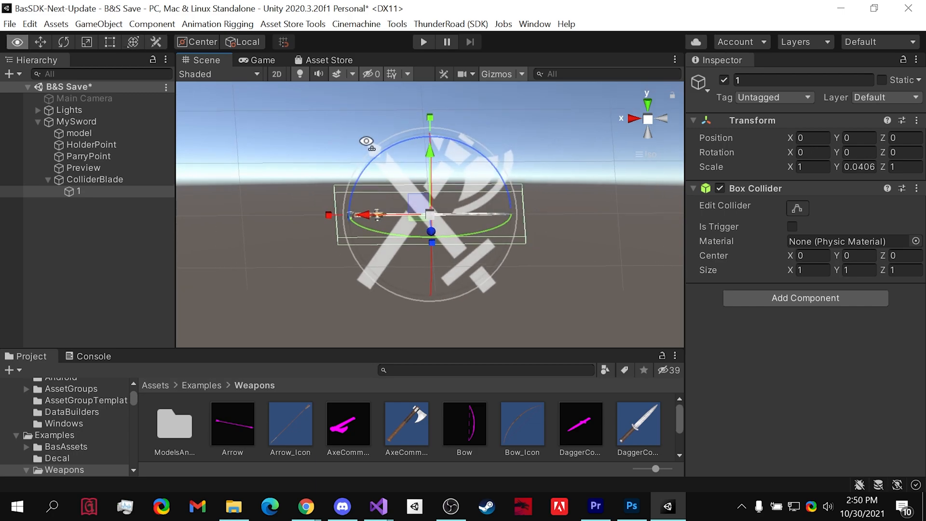
right_click_drag(368, 137, 505, 249)
left_click_drag(526, 242, 469, 230)
right_click_drag(466, 230, 391, 280)
left_click_drag(360, 289, 381, 279)
left_click_drag(501, 282, 479, 270)
right_click_drag(471, 163, 385, 265)
left_click_drag(376, 245, 405, 228)
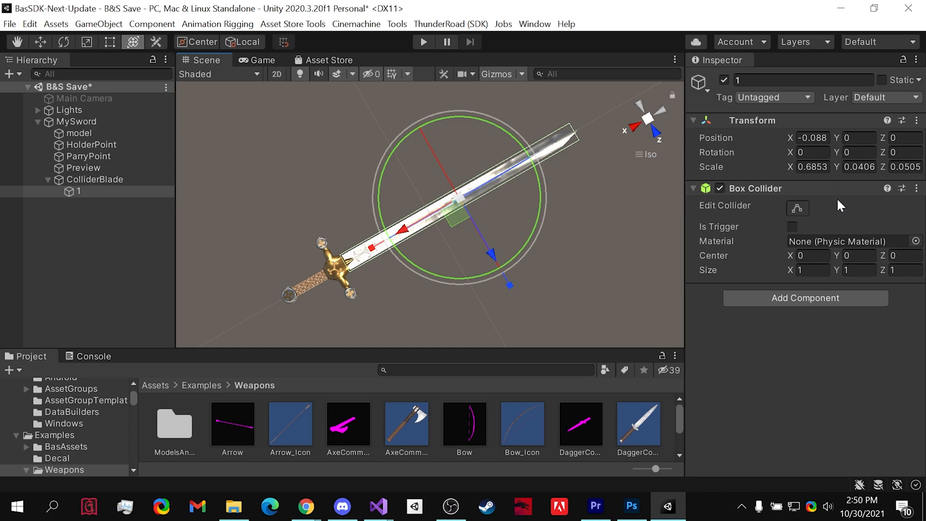
Assign the Blade physic material to the blade's box collider
left_click(916, 240)
left_click(758, 289)
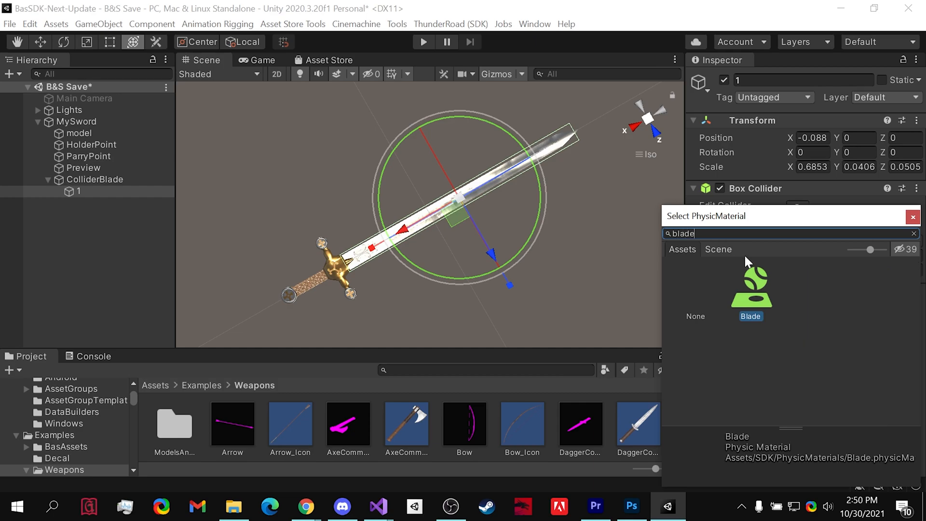
left_click(913, 217)
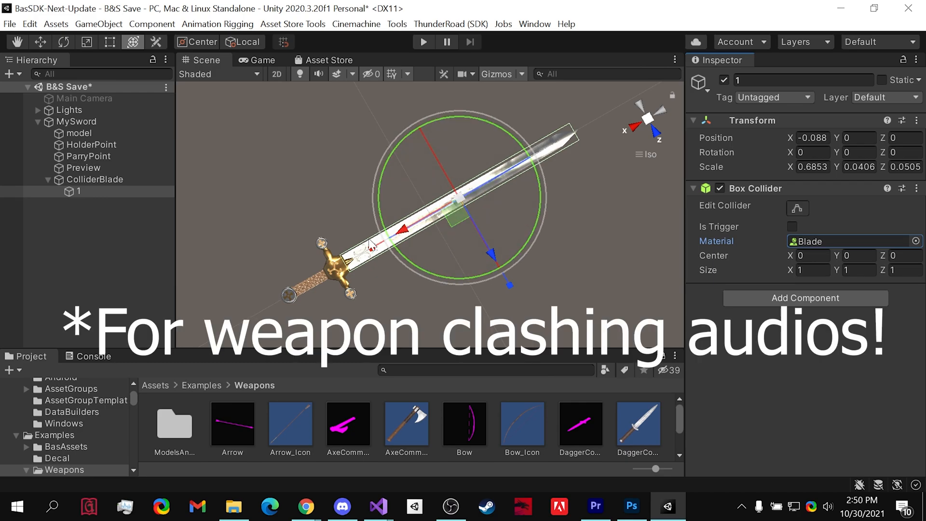
Duplicate ColliderBlade and rename the copy ColliderBlunt
left_click(137, 180)
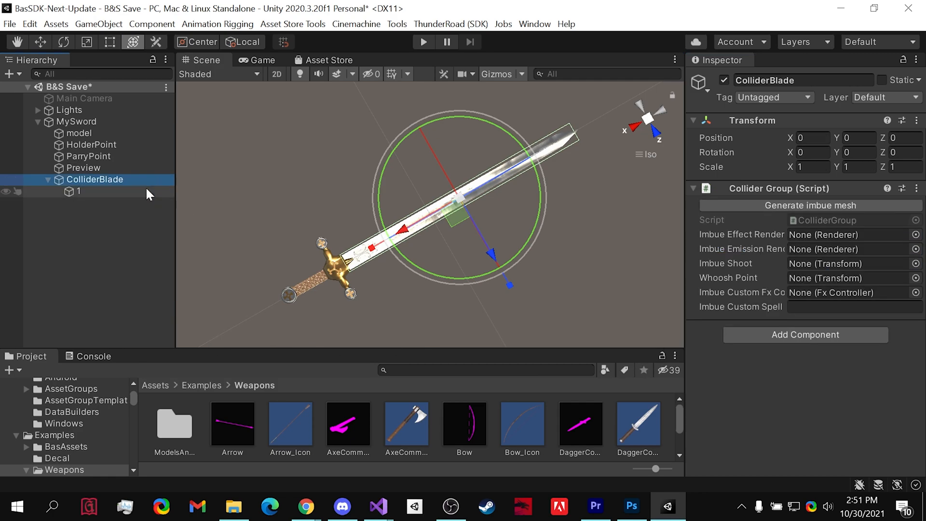
key("ctrl+d")
left_click(138, 203)
left_click_drag(140, 203, 122, 203)
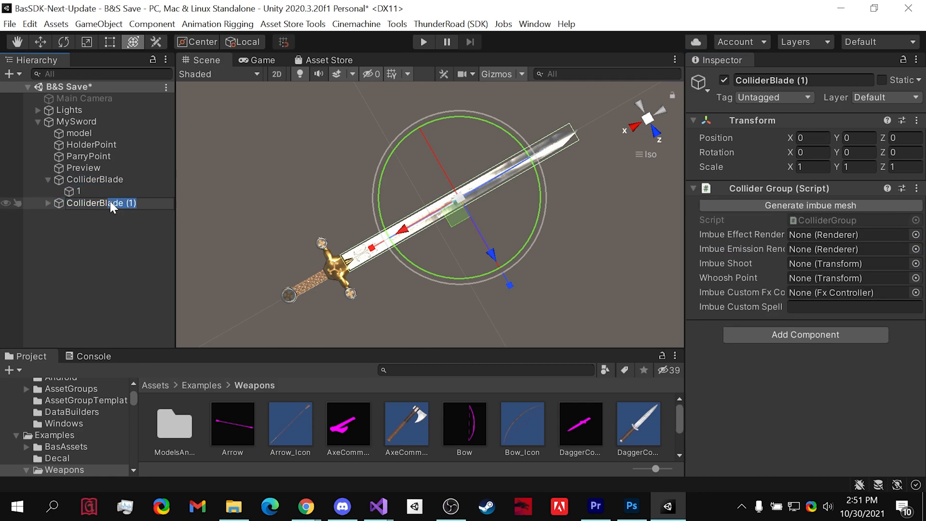
type("unt")
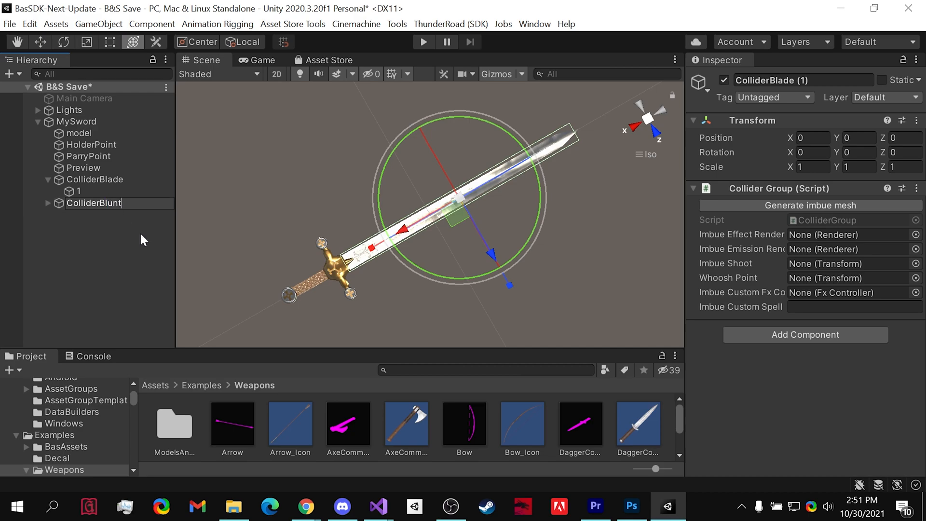
key("Return")
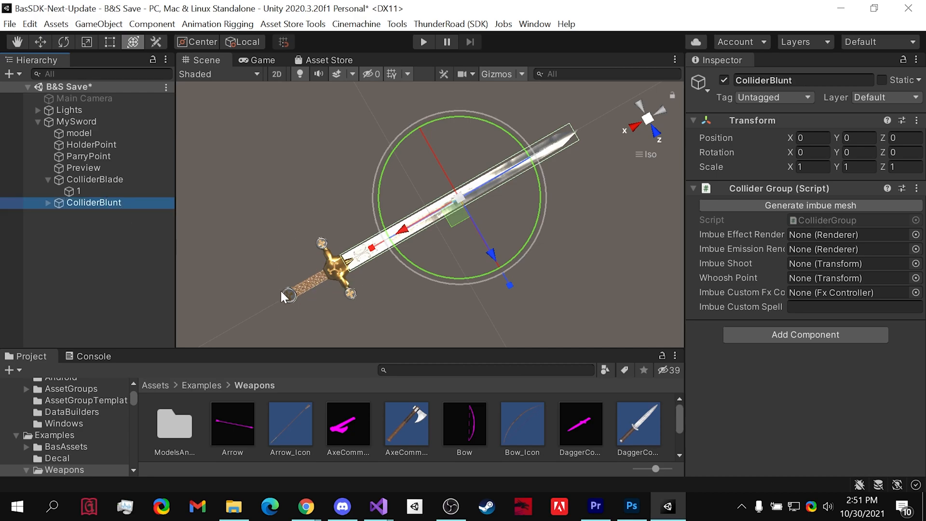
Replace the copied child of ColliderBlunt with a new empty child object named 1
left_click(48, 203)
left_click(77, 214)
key("Delete")
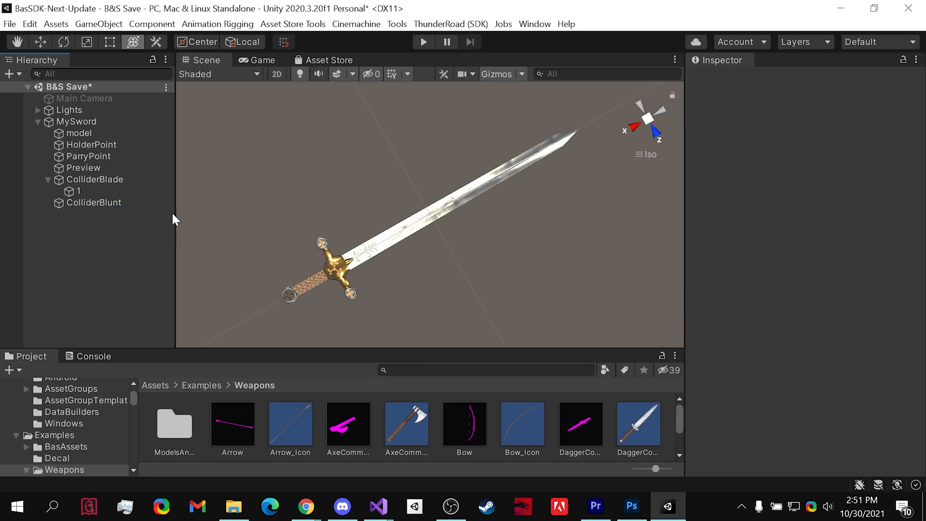
right_click(97, 203)
left_click(154, 158)
type("1")
key("Return")
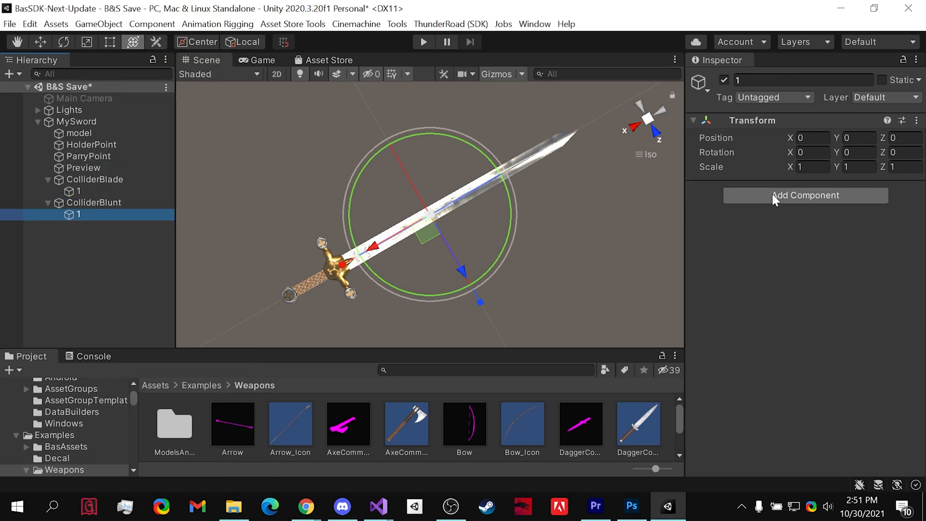
Add a Capsule Collider to child 1 of ColliderBlunt and assign it the Metal physic material
left_click(772, 195)
left_click(786, 303)
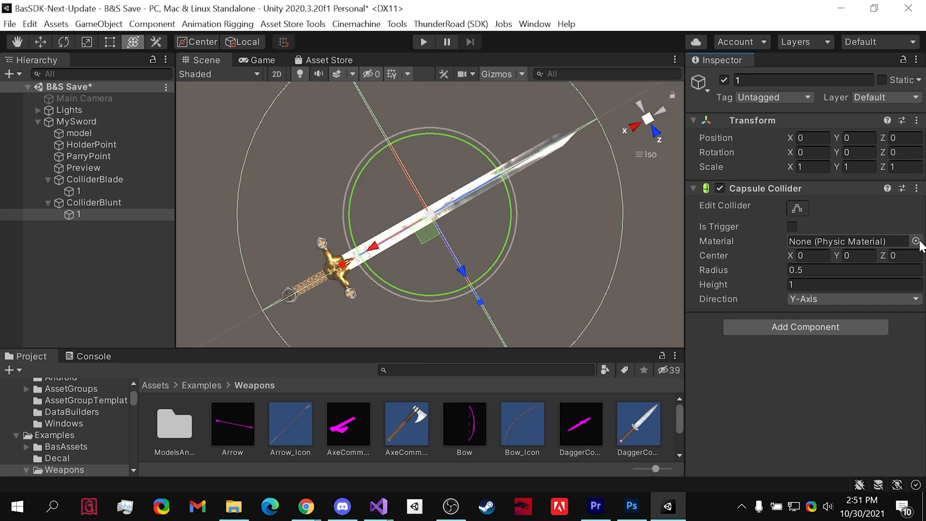
left_click(915, 240)
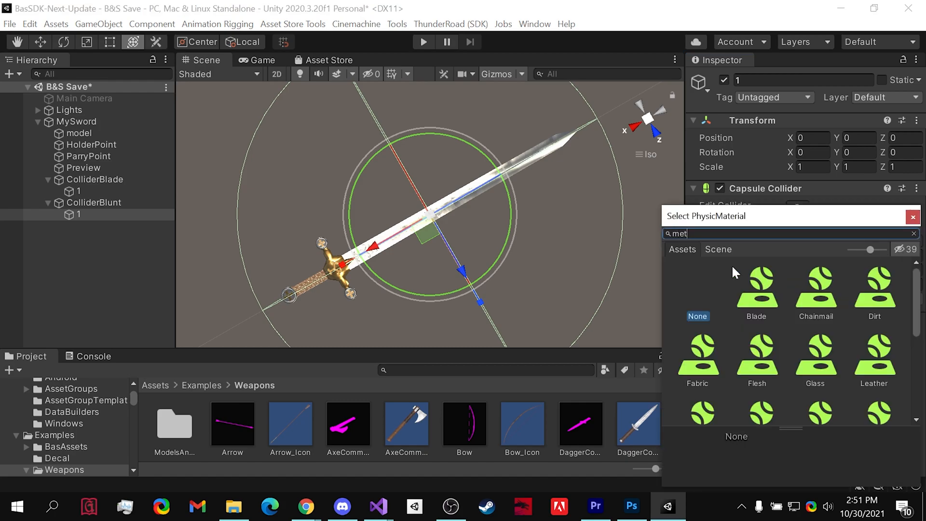
left_click(757, 289)
left_click(913, 216)
Fit the capsule along the crossguard at X 0.278, with X rotation 90 and scale about 0.035, 0.201, 0.035
left_click_drag(451, 250, 536, 140, "alt")
key("f")
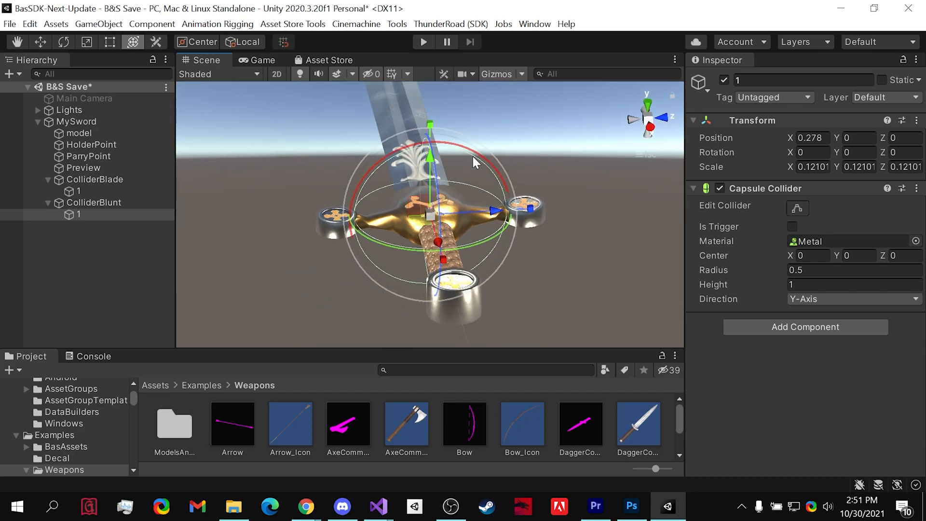
left_click_drag(473, 156, 300, 152)
left_click_drag(299, 146, 217, 152)
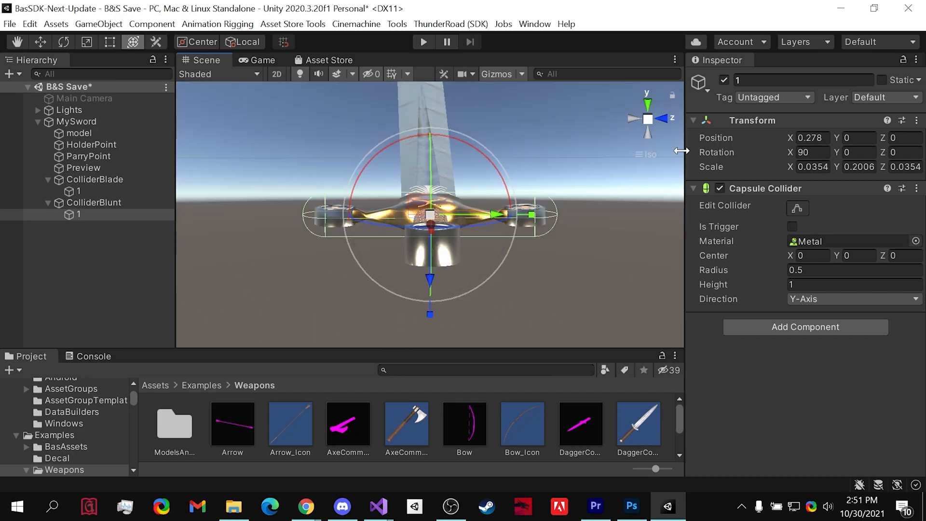
Duplicate the crossguard capsule, set the copy's Y rotation to 90, move it over the handle, and save the scene
left_click(664, 118)
key("ctrl+d")
left_click(859, 152)
type("90")
left_click_drag(433, 230, 320, 227)
key("ctrl+s")
Check the crossguard and handle colliders from above, and collapse ColliderBlunt and ColliderBlade in the hierarchy
left_click(646, 112)
left_click(120, 203)
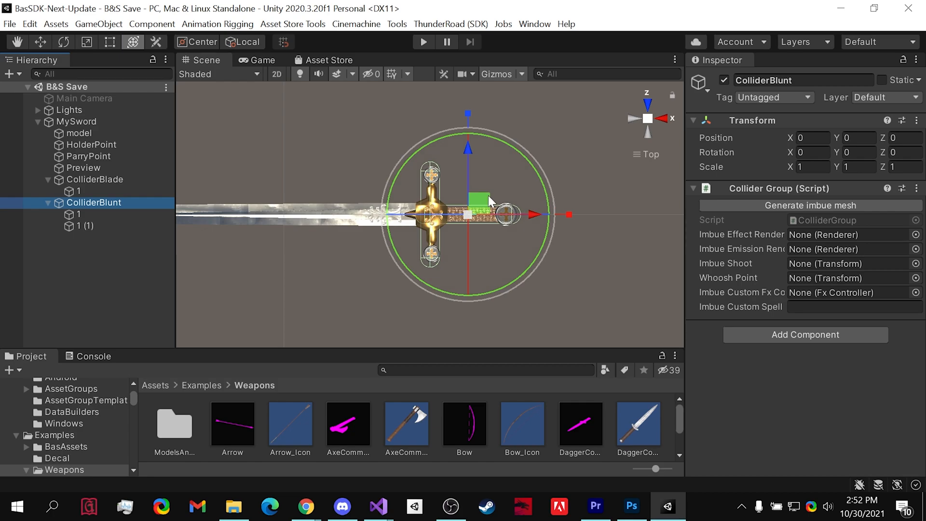
left_click(49, 203)
left_click(48, 179)
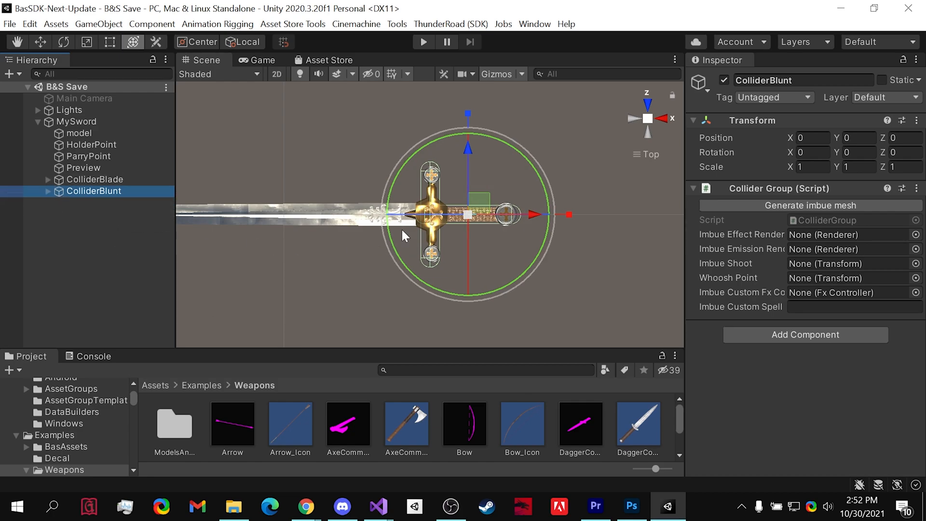
Create an empty child object named Pierce under MySword and add a Damager component to it
right_click(91, 120)
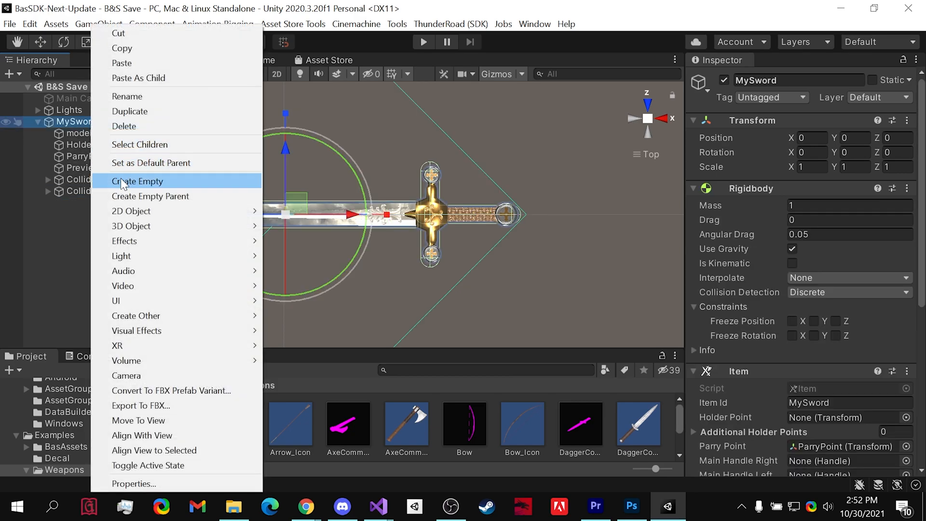
left_click(121, 181)
type("Pierce")
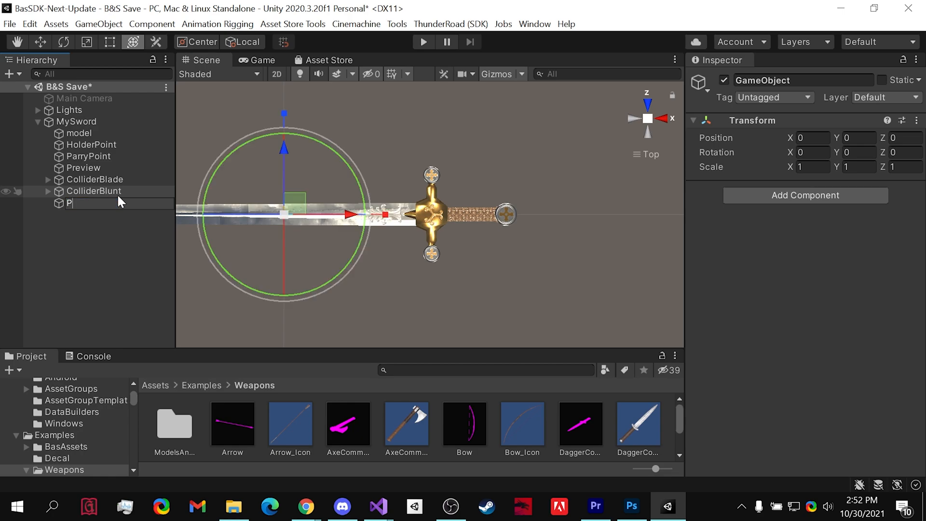
key("Return")
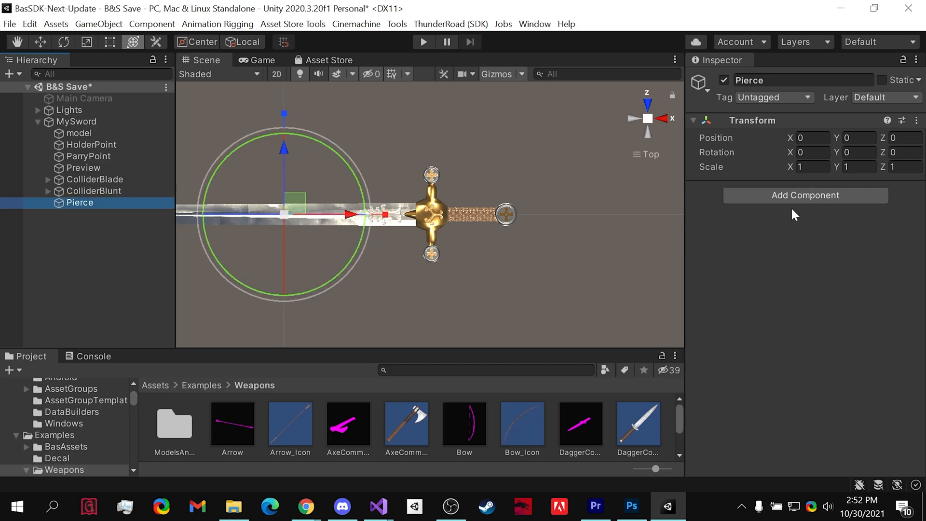
left_click(798, 195)
type("dam")
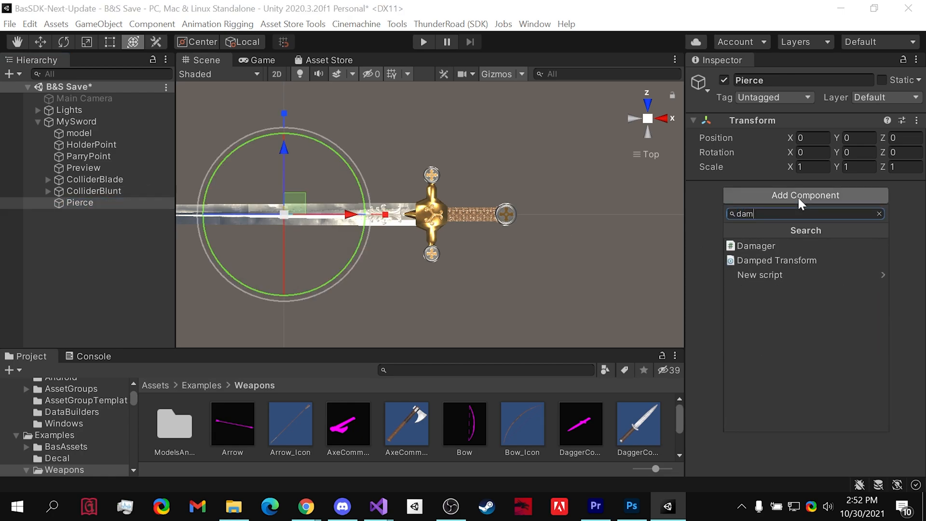
left_click(771, 246)
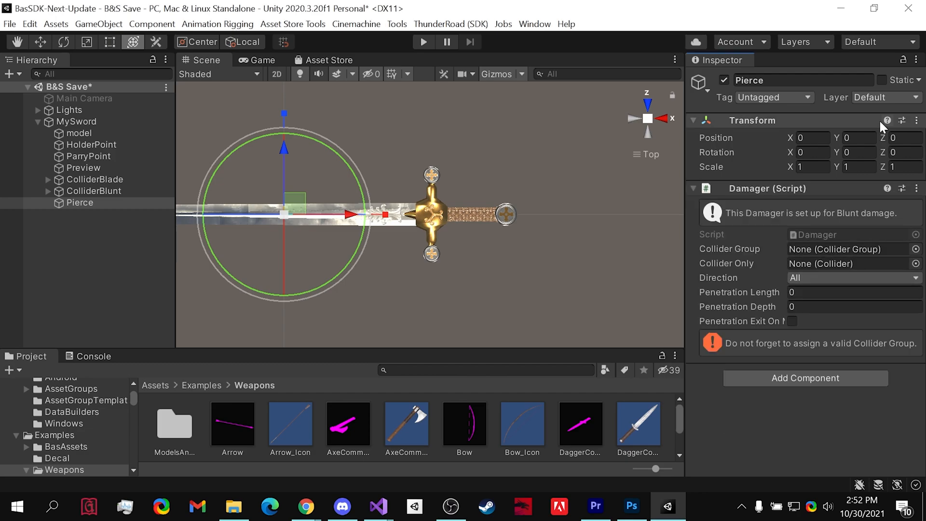
Assign ColliderBlade as Pierce's collider group, set its direction to Forward and its penetration depth to 0.3
middle_click_drag(472, 276, 520, 285)
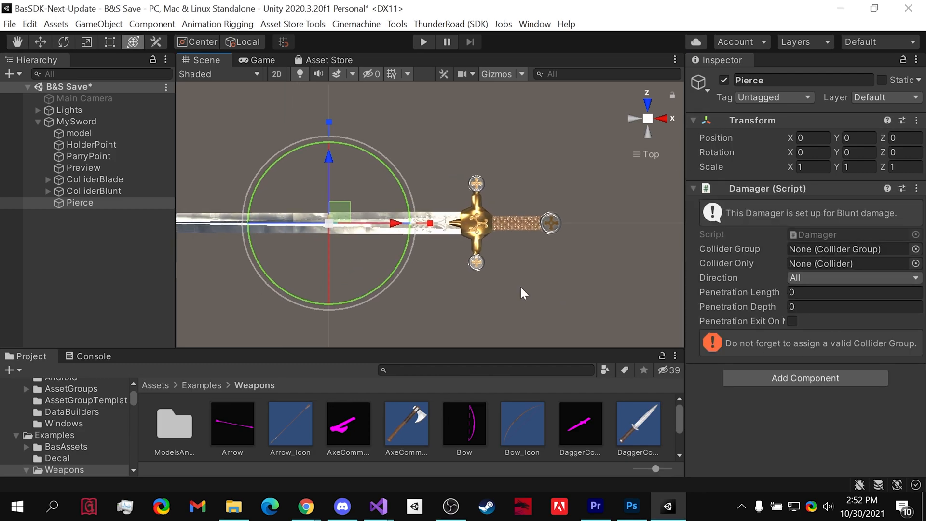
left_click_drag(114, 180, 833, 250)
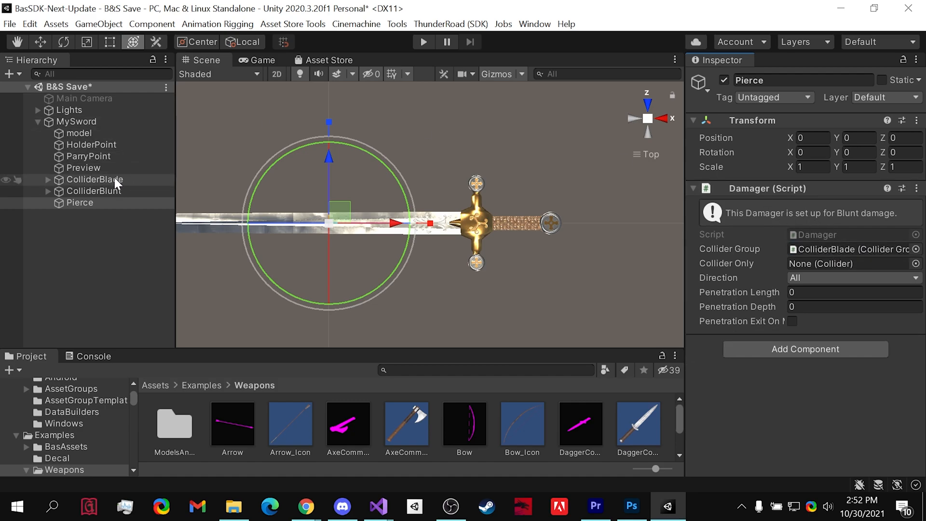
left_click(807, 273)
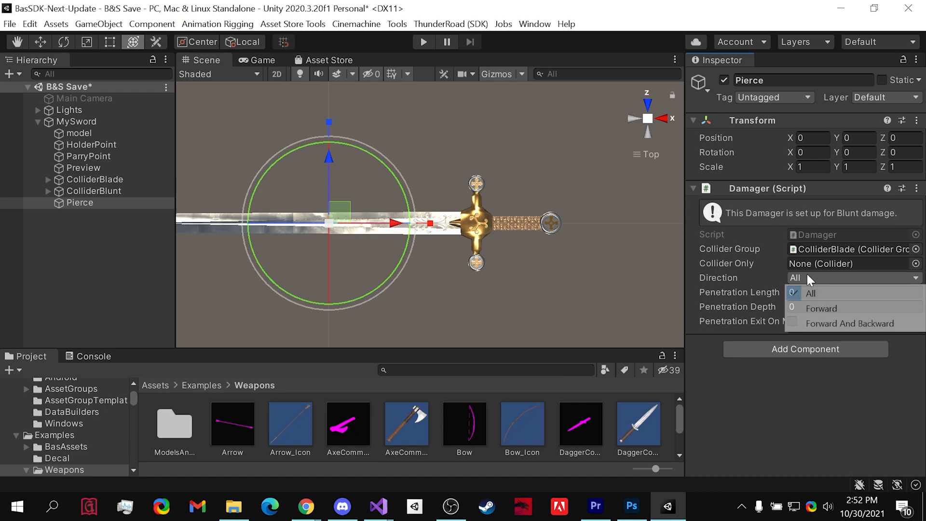
left_click(813, 303)
middle_click_drag(509, 271, 594, 249)
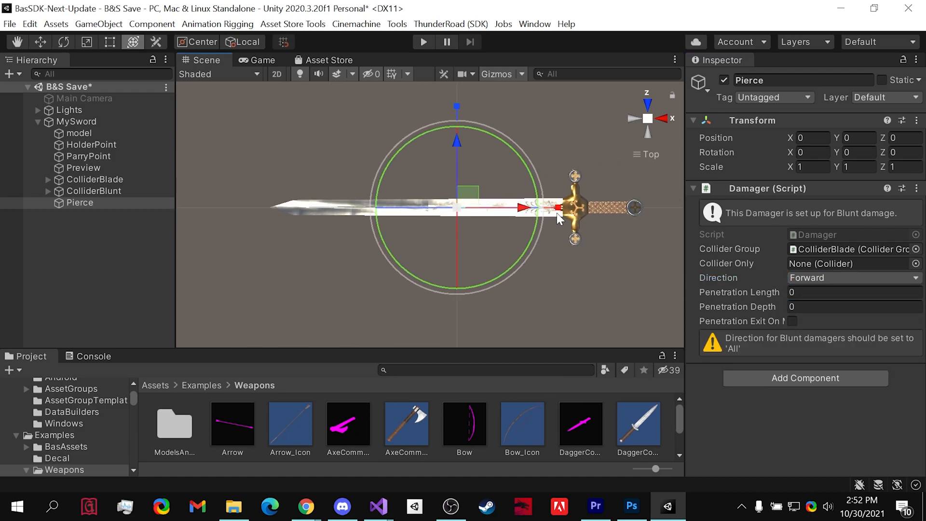
left_click(811, 306)
type(".3")
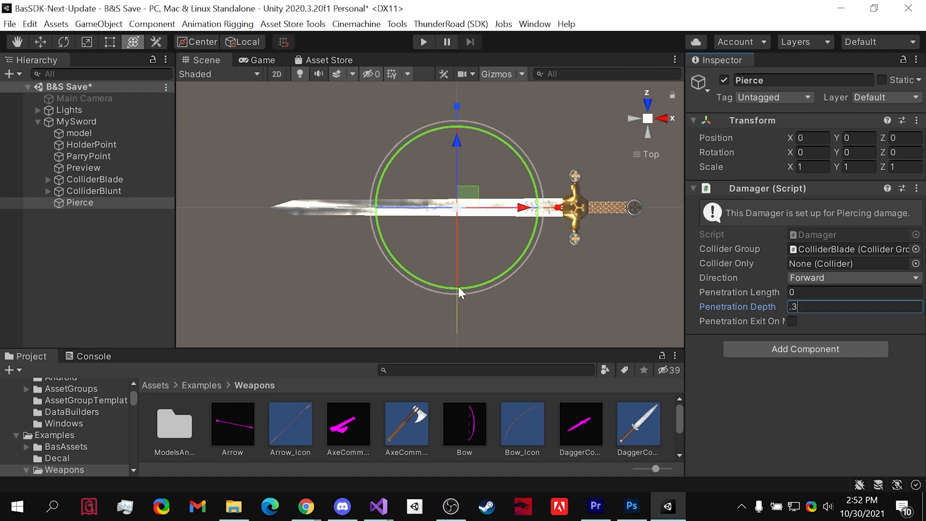
Set Pierce's Y rotation to -90 and move it to the blade's tip at X -0.461
left_click_drag(447, 314, 517, 306, "alt")
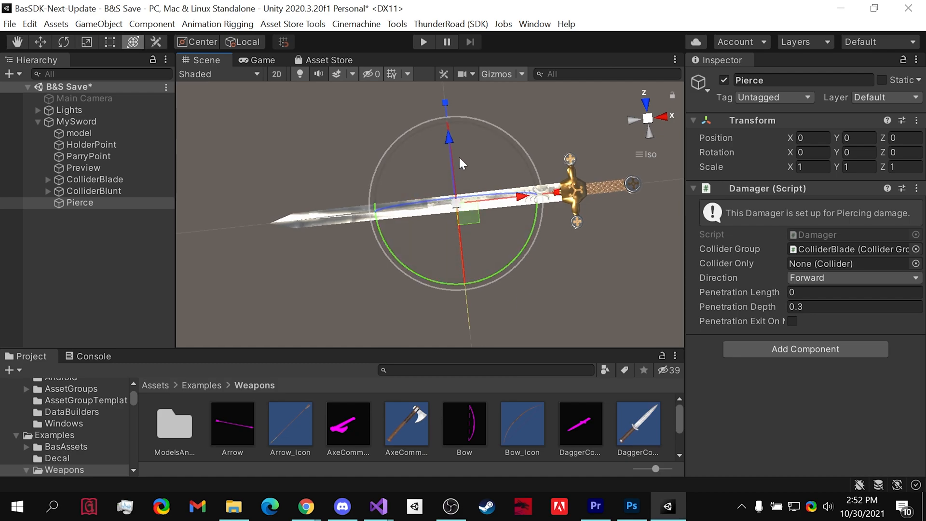
left_click_drag(407, 268, 719, 212)
key("ctrl+z")
left_click(859, 152)
type("-90")
left_click_drag(392, 214, 203, 232)
middle_click_drag(285, 230, 338, 223)
scroll(343, 228, "up", 3)
scroll(343, 228, "up", 1)
scroll(263, 218, "down", 6)
left_click_drag(241, 207, 236, 208)
left_click_drag(290, 140, 291, 180)
key("ctrl+z")
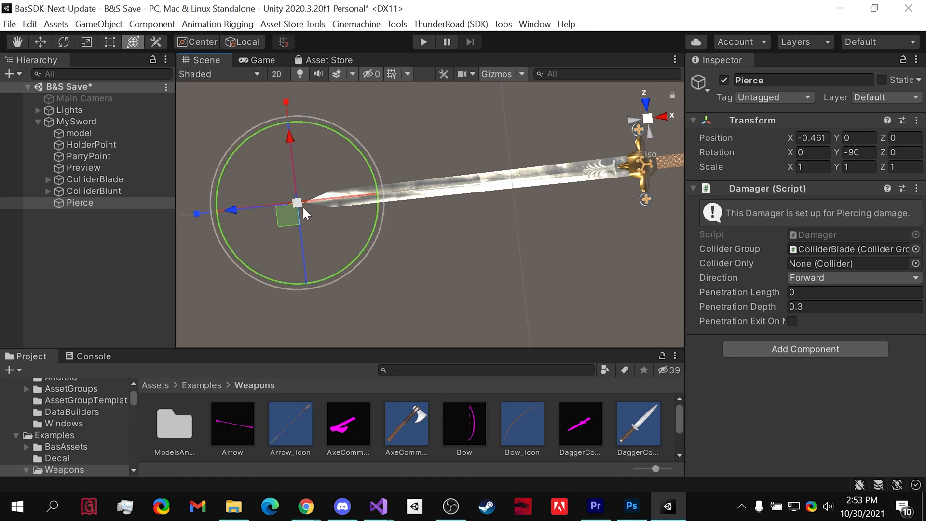
Set Pierce's penetration depth to 0.7 and save the scene
double_click(799, 307)
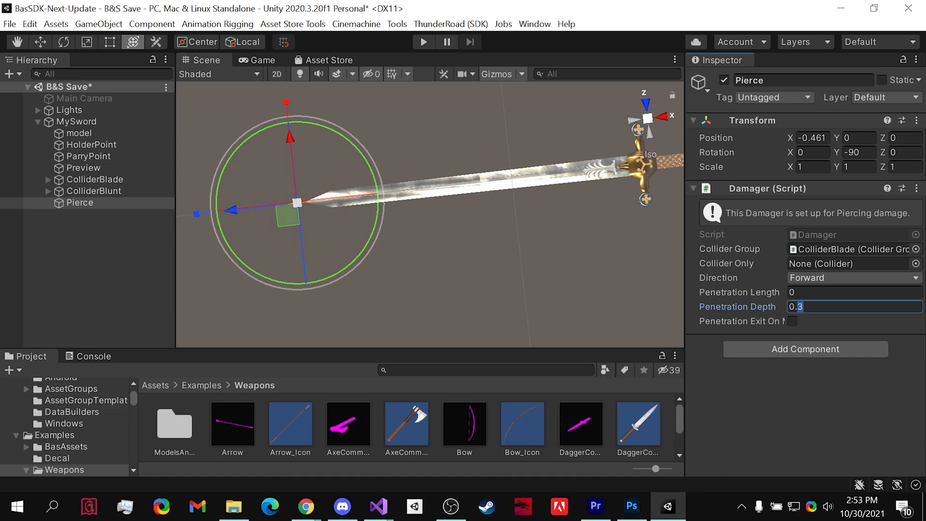
left_click_drag(290, 139, 290, 114)
key("ctrl+z")
key("ctrl+s")
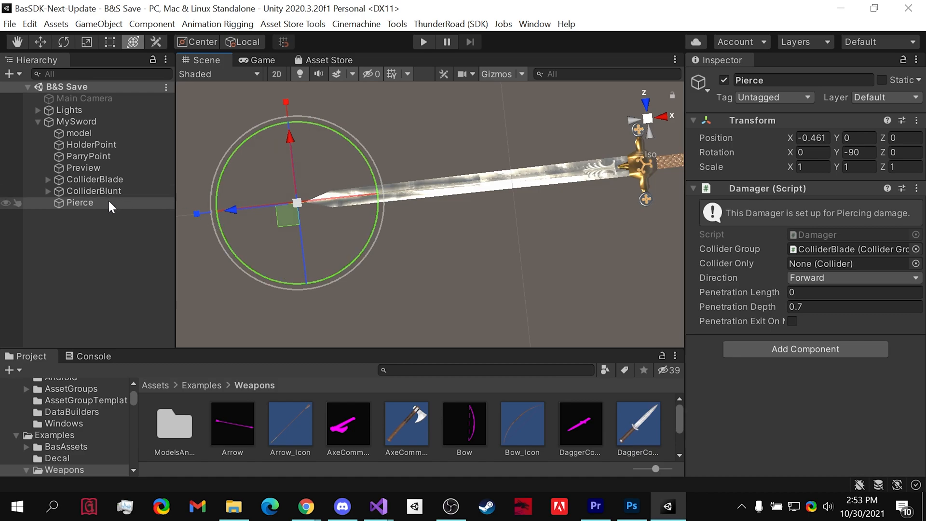
Duplicate the Pierce object and rename the copy as Slash
left_click(108, 201)
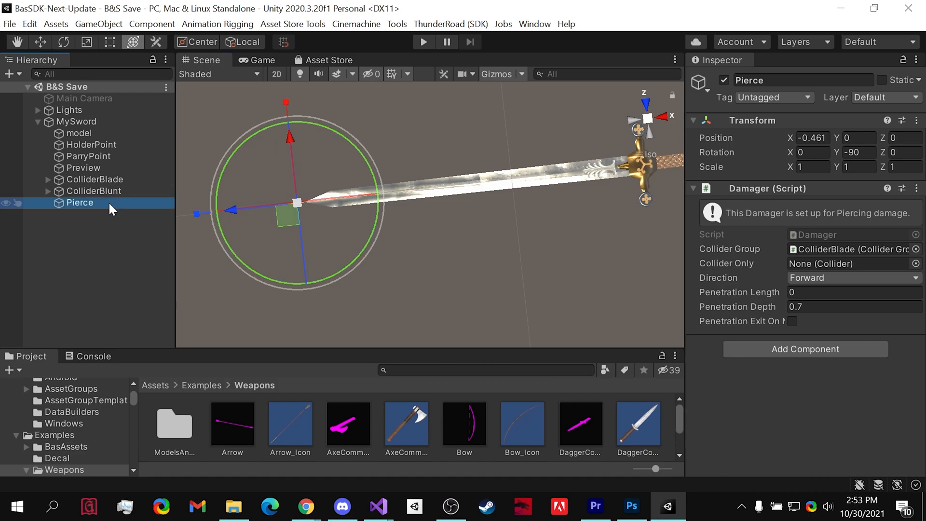
key("ctrl+d")
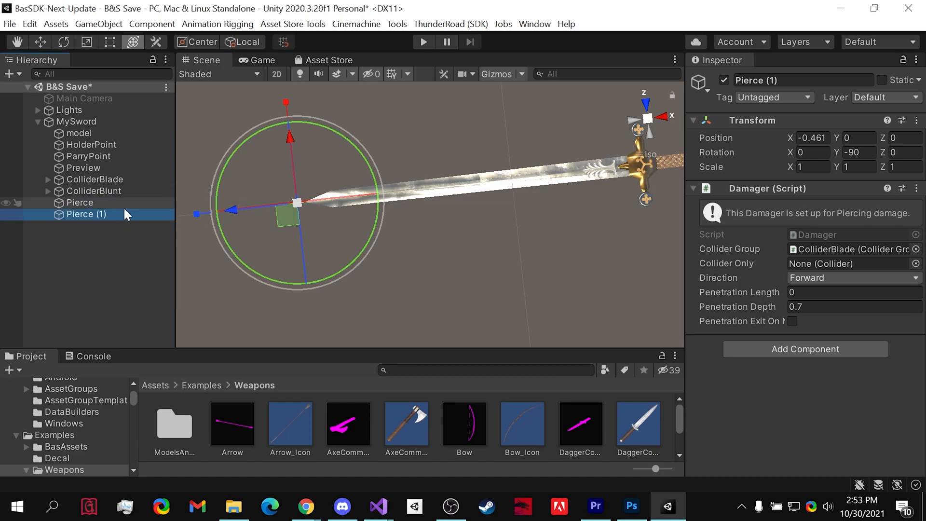
left_click(124, 214)
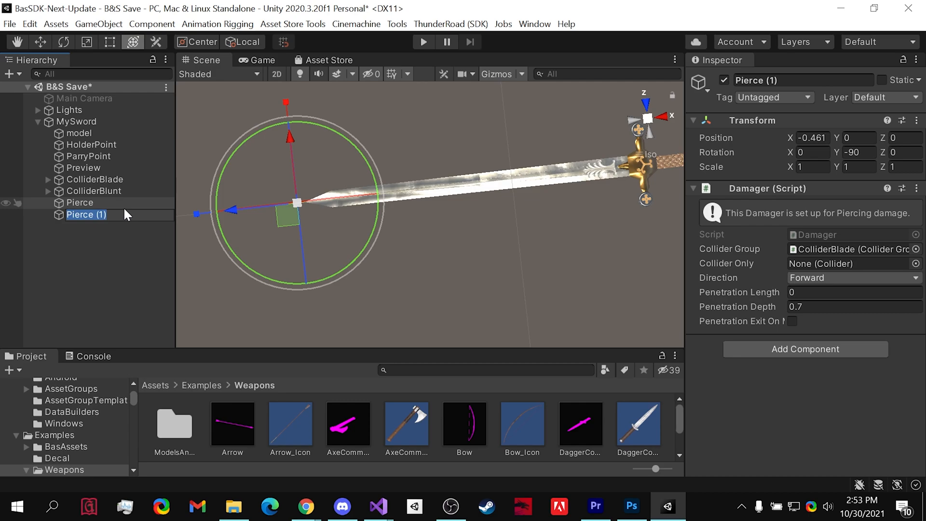
type("Slash")
key("Return")
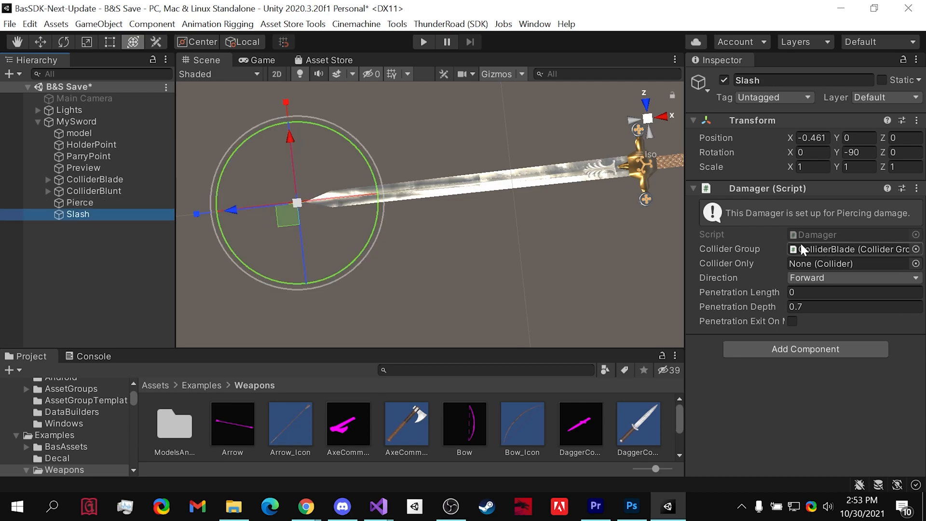
Set Slash's damager direction to Forward And Backward, penetration length to 0.7 and penetration depth to 0.001
left_click(825, 278)
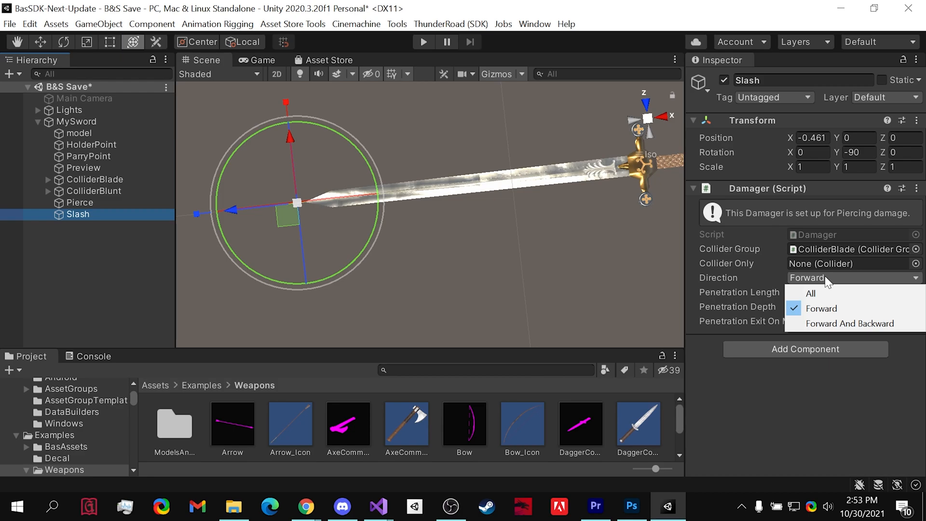
left_click(845, 324)
left_click(803, 292)
type(".")
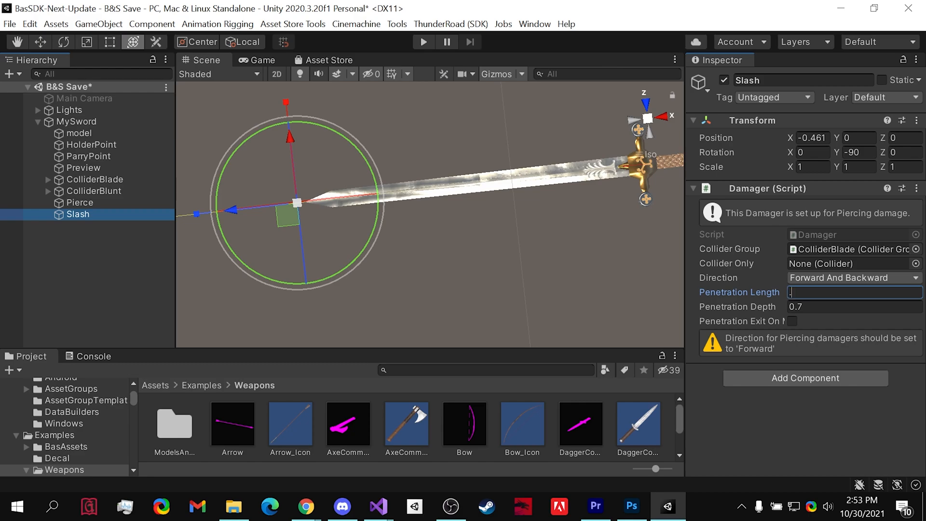
type("7")
key("Tab")
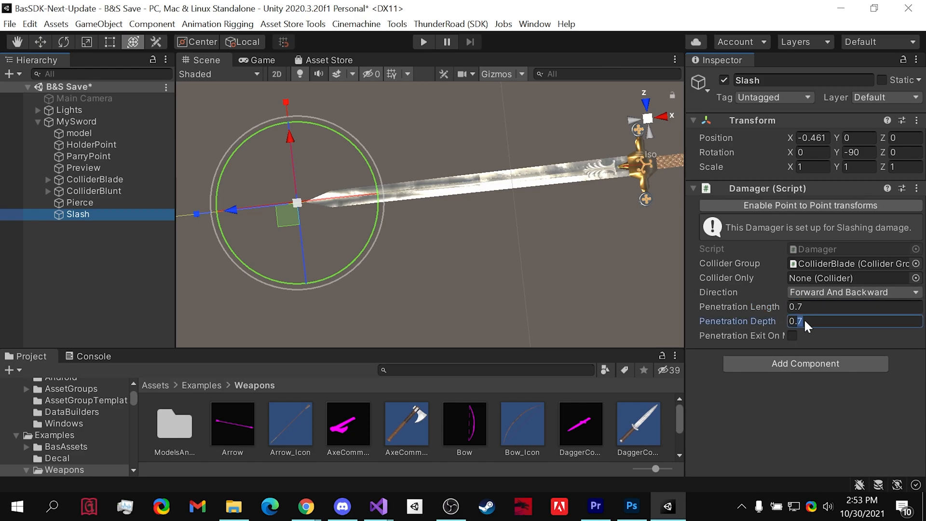
type("001")
Set Slash's Z rotation to 90 with its Y rotation at 0 so it runs along the blade
middle_click_drag(430, 182, 421, 195)
scroll(415, 218, "up", 1)
left_click_drag(272, 166, 513, 166)
left_click(902, 151)
type("-")
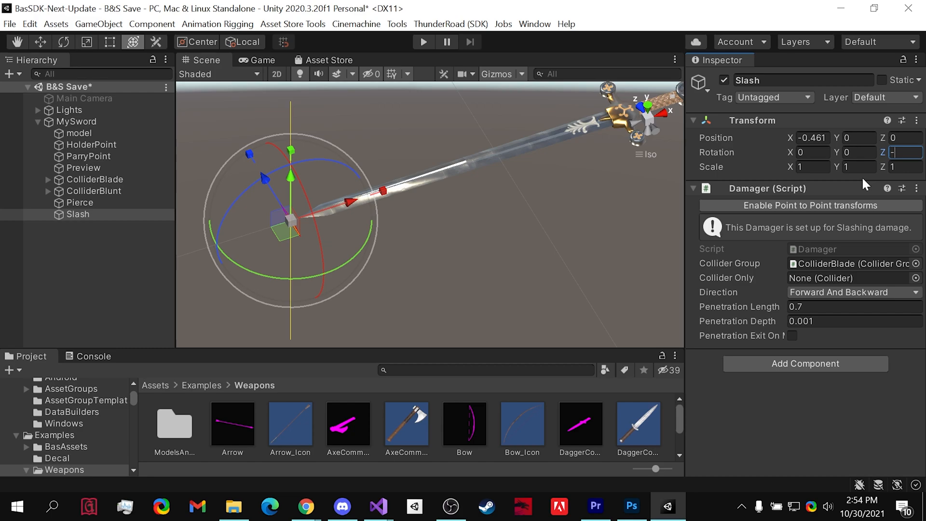
key("BackSpace")
type("90")
Move Slash along the blade to X -0.082 so it spans the cutting edge, and save the scene
left_click_drag(220, 185, 440, 195)
right_click_drag(392, 176, 557, 258)
scroll(557, 259, "down", 7)
left_click_drag(413, 120, 397, 105)
middle_click_drag(417, 115, 395, 154)
key("ctrl+z")
left_click_drag(396, 248, 380, 265)
left_click_drag(371, 175, 358, 162)
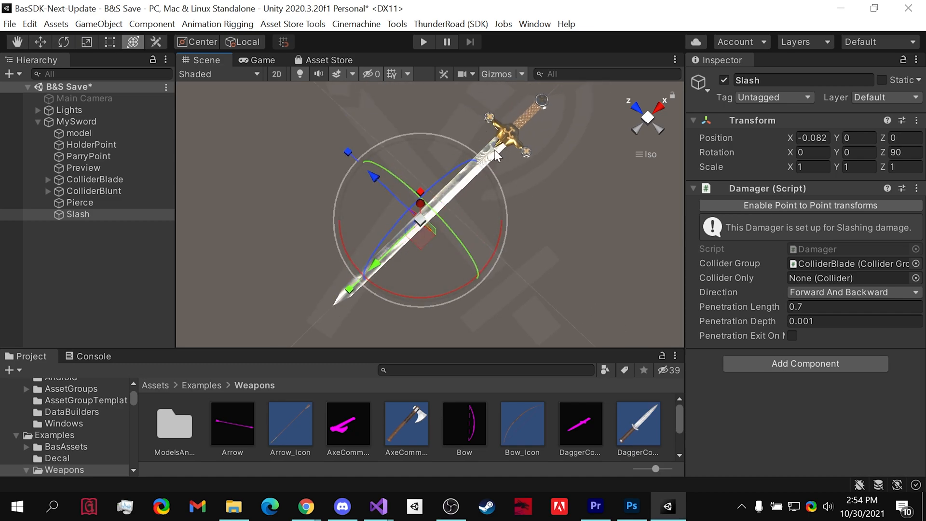
key("ctrl+s")
Duplicate the Slash object and rename the copy as Blunt
left_click(125, 217)
key("ctrl+d")
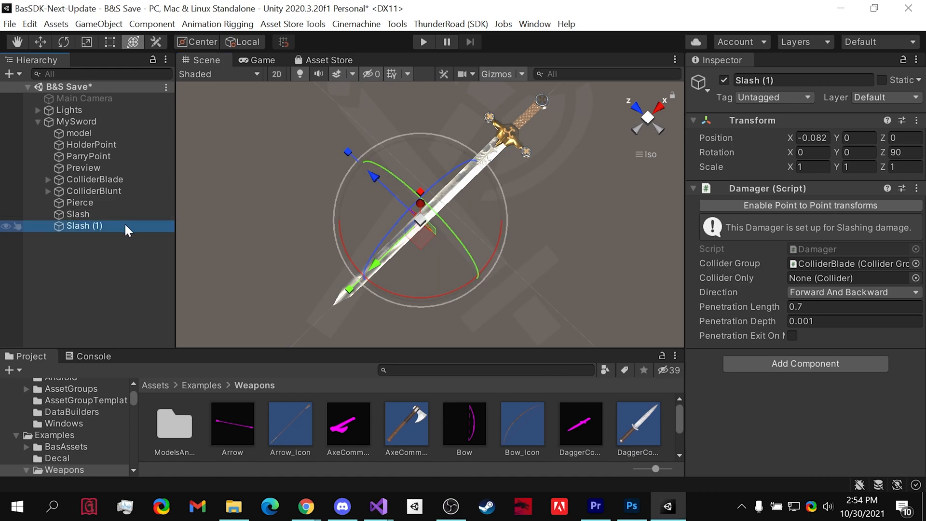
key("F2")
type("Blunt")
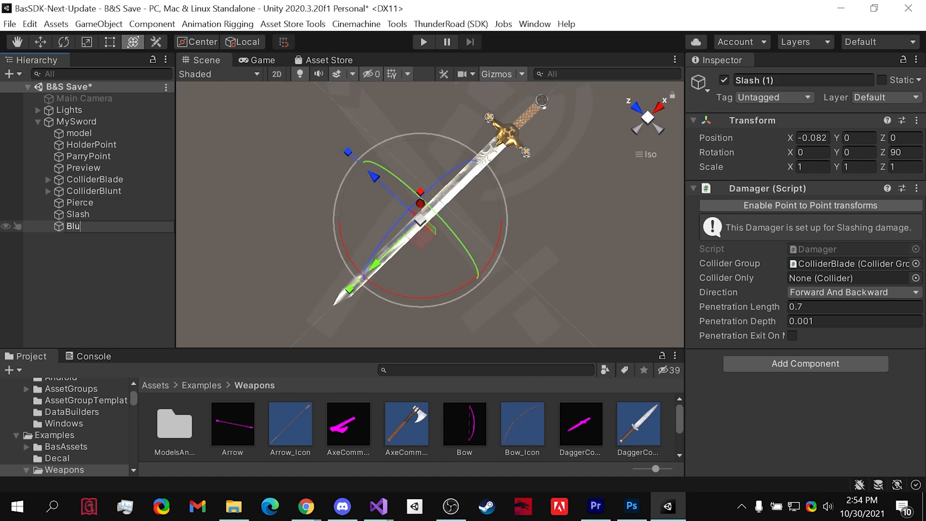
key("Return")
Assign ColliderBlunt as Blunt's collider group, set its direction to All, and set penetration length and depth to 0
left_click_drag(118, 192, 836, 260)
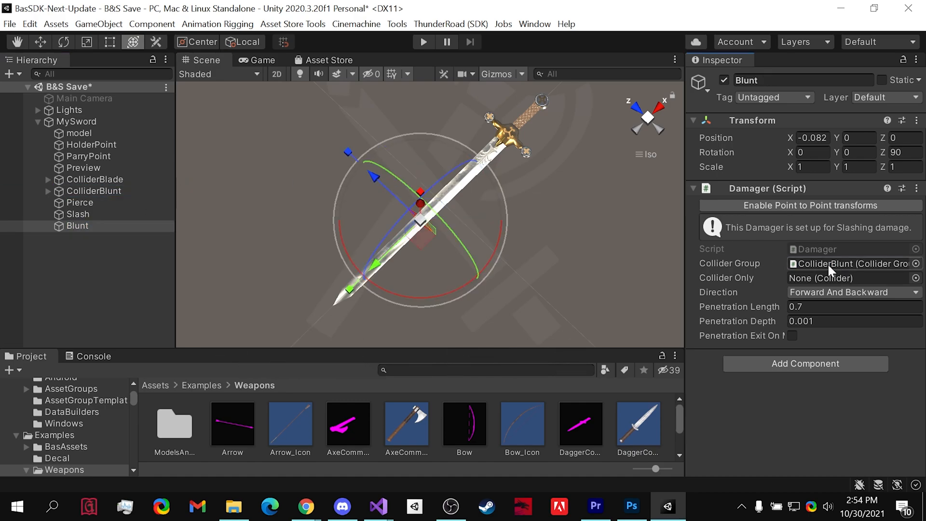
left_click(827, 291)
left_click(823, 305)
left_click(823, 306)
type("0")
key("Tab")
type("0")
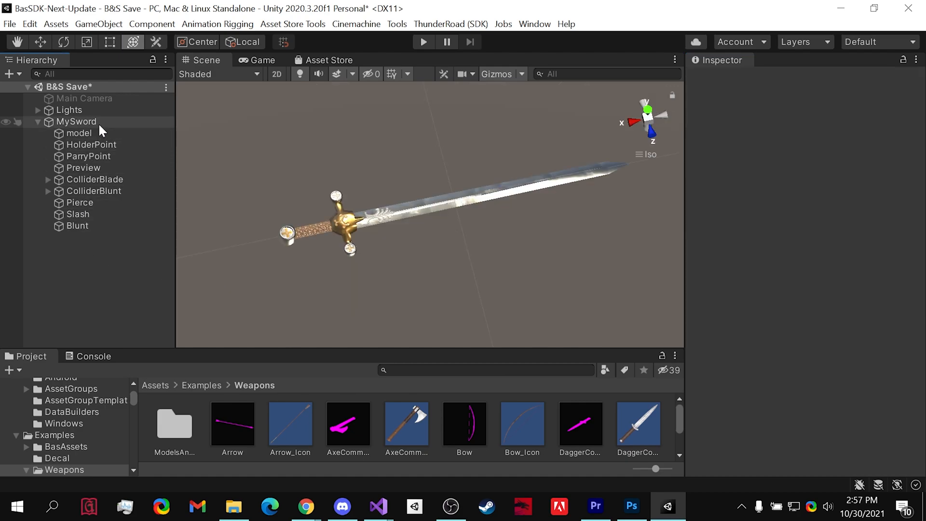
Create an empty child object named Handle under MySword and add a Handle component to it
right_click(99, 124)
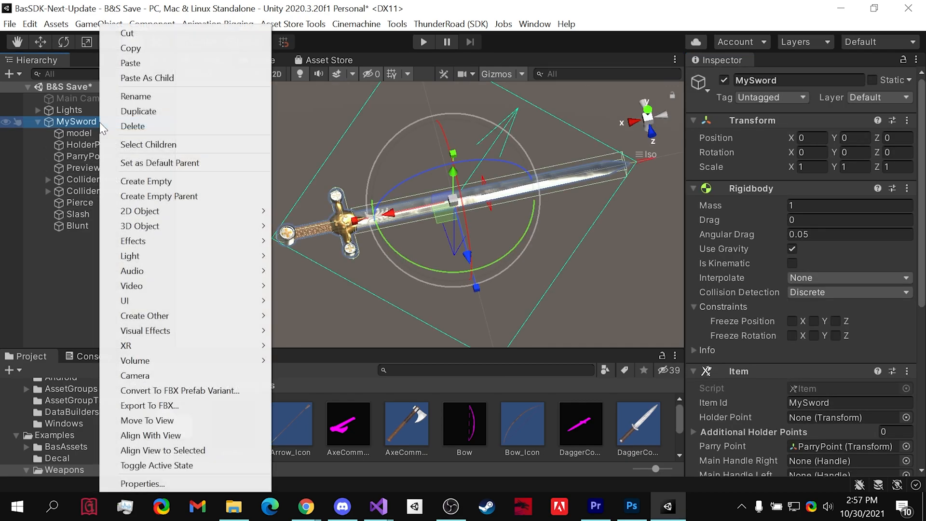
left_click(176, 181)
type("Handle")
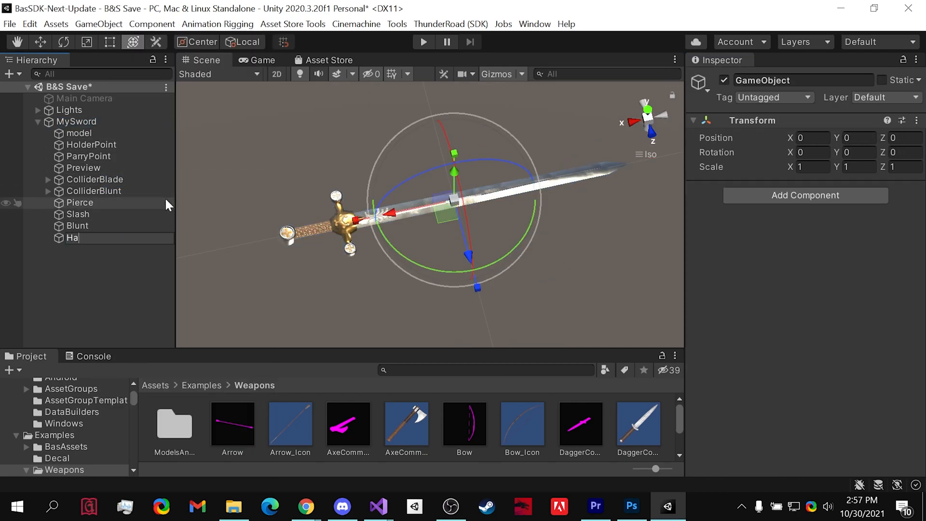
key("Return")
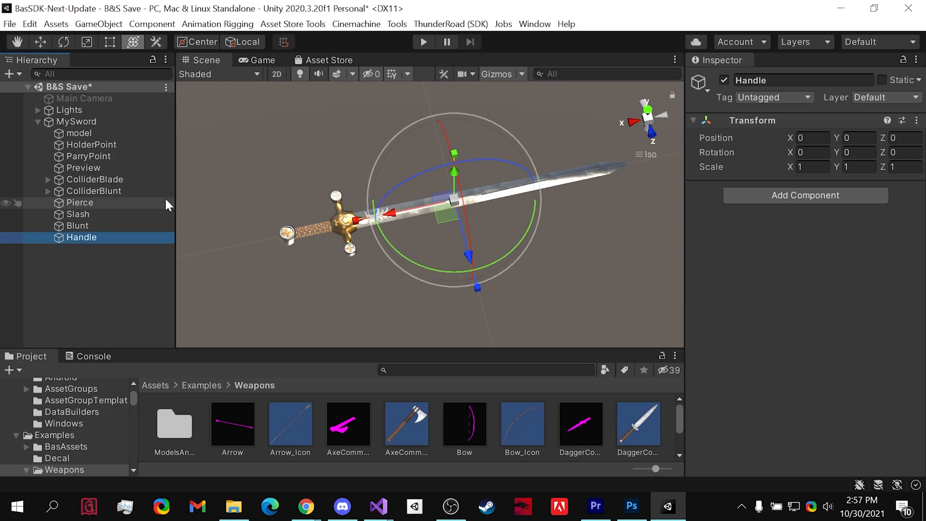
left_click(754, 193)
type("handle")
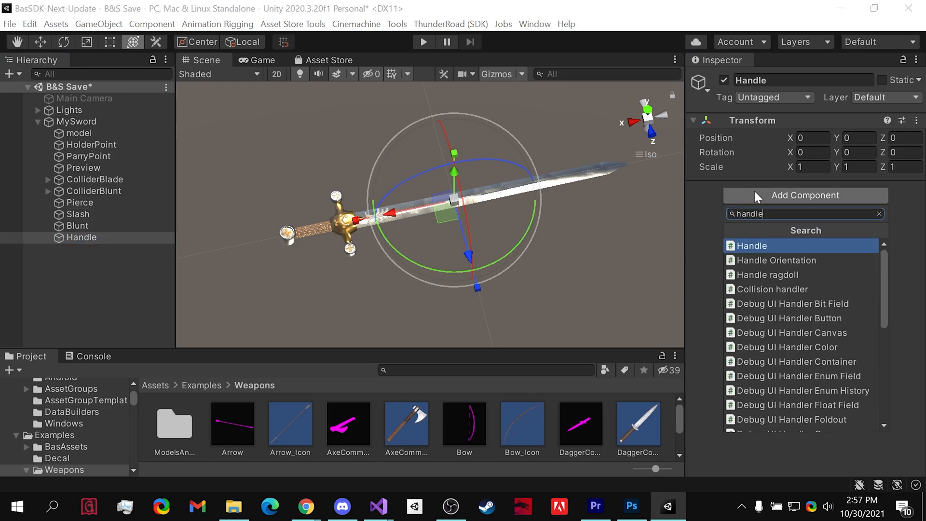
key("Return")
Add four elements to the Handle component's Allowed Orientations list
scroll(820, 195, "down", 3)
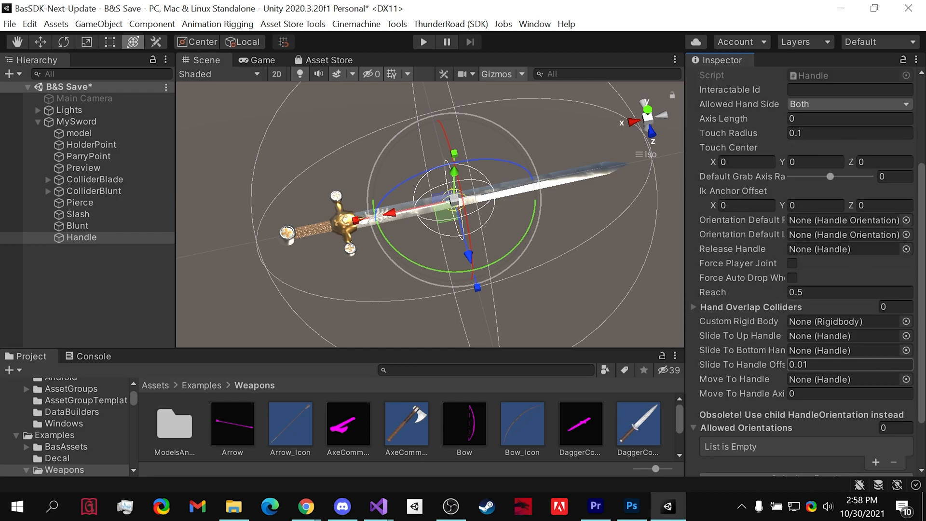
scroll(796, 386, "down", 3)
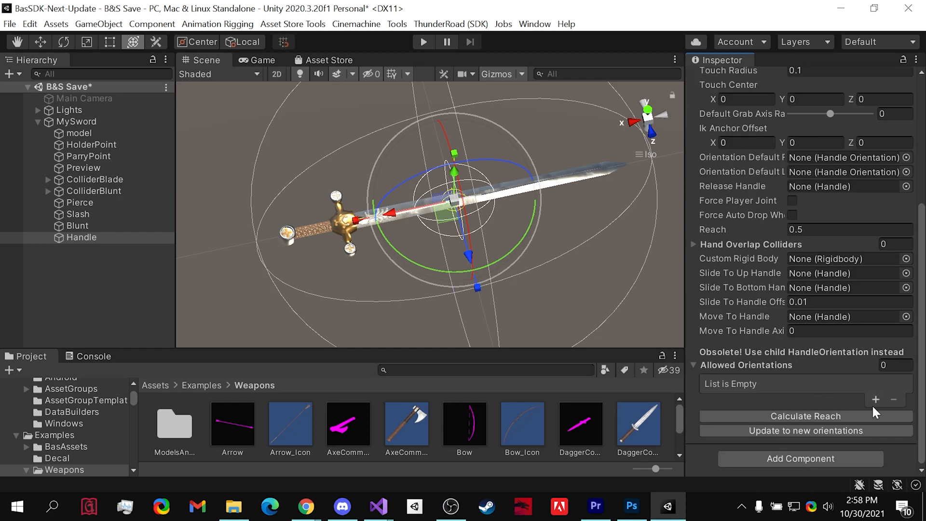
left_click(693, 364)
left_click(694, 400)
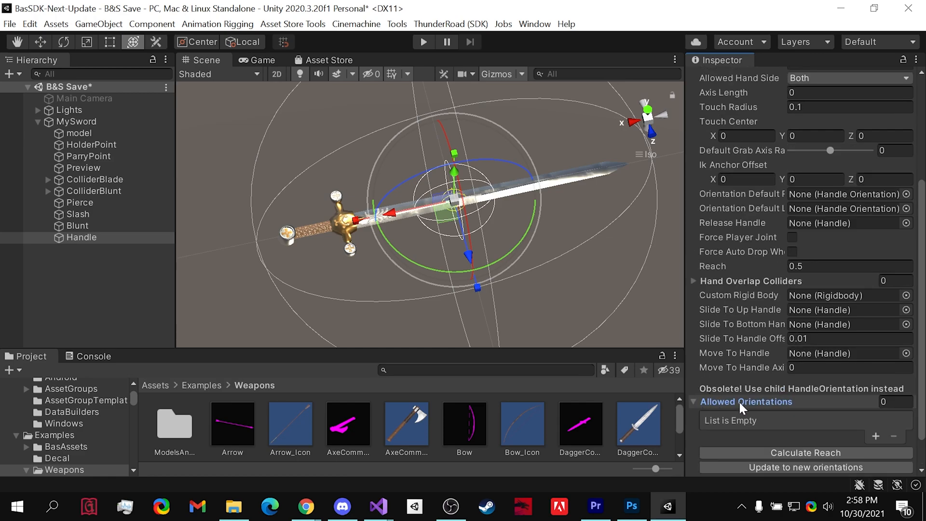
scroll(866, 390, "down", 1)
left_click(876, 399)
scroll(869, 434, "down", 3)
left_click(875, 370)
left_click(875, 370)
left_click(875, 371)
scroll(867, 376, "up", 5)
scroll(768, 343, "down", 3)
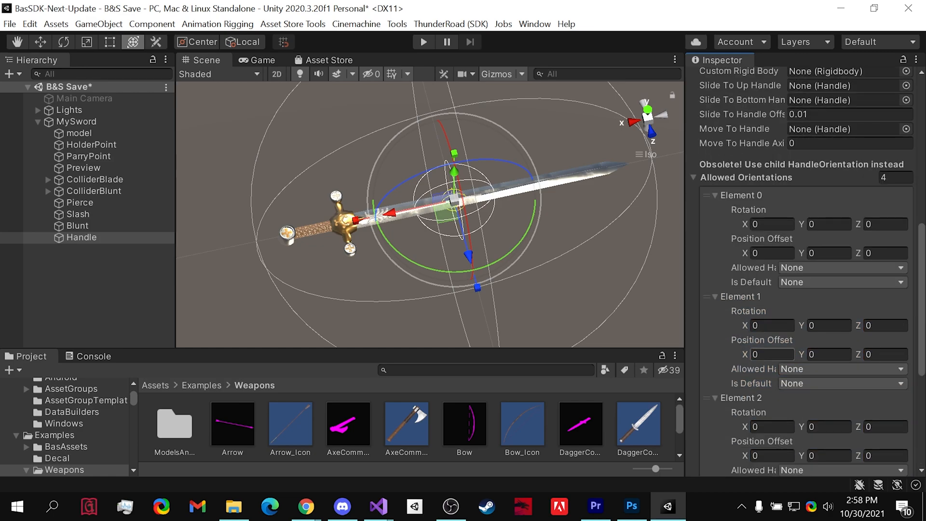
Set the allowed orientation rotations: Element 1 to X 180, Element 2 to Y 180, and Element 3 to X 180 and Y 180
left_click(767, 325)
type("180")
left_click(821, 427)
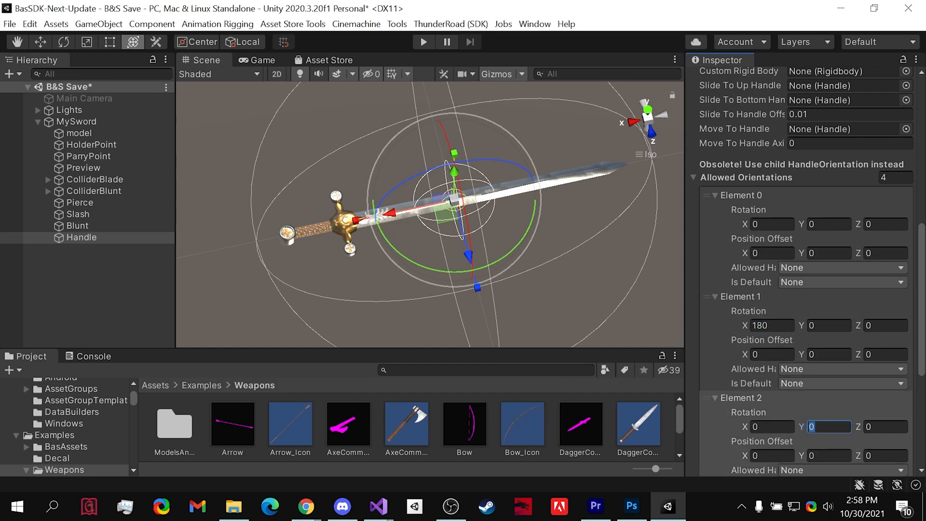
scroll(822, 426, "down", 5)
left_click(767, 296)
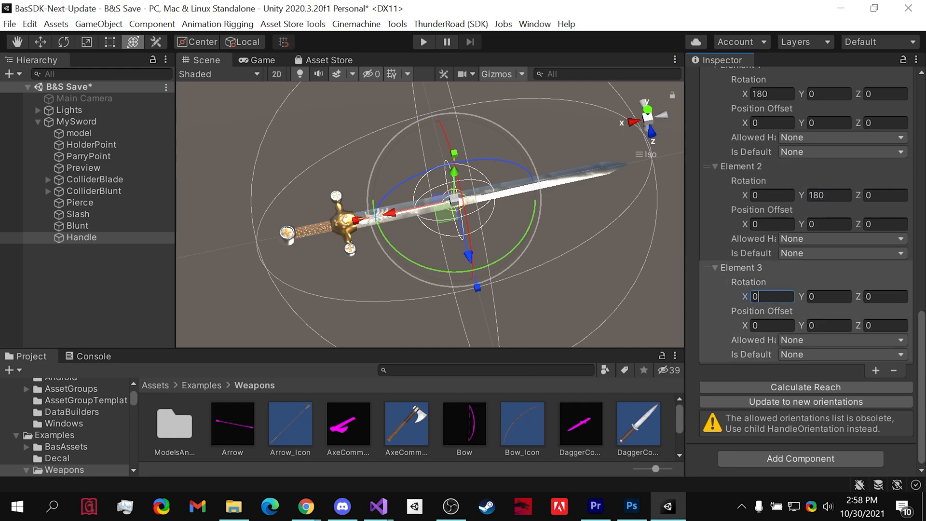
left_click(830, 295)
type("180")
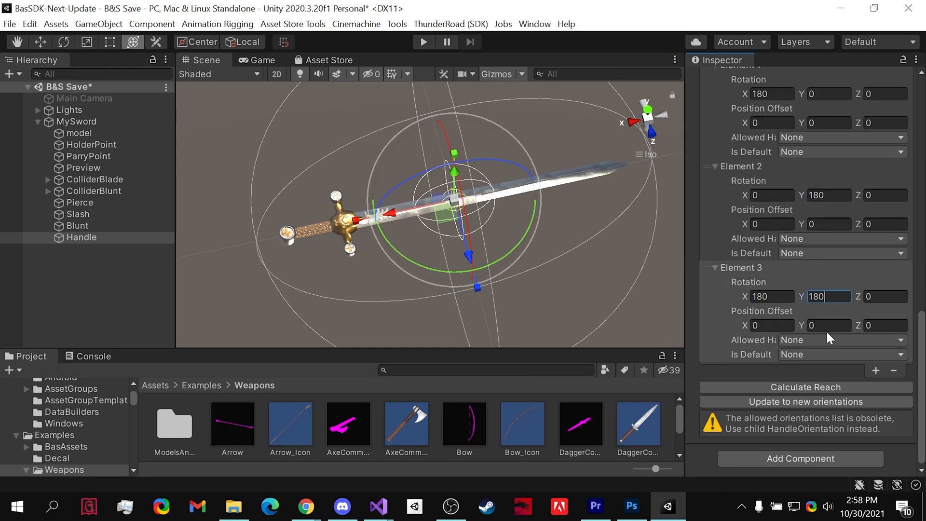
Set the allowed hand and Is Default options to Both for orientation Elements 0 and 1
scroll(834, 372, "up", 5)
left_click(815, 297)
left_click(825, 353)
left_click(814, 312)
left_click(810, 372)
scroll(810, 372, "down", 3)
left_click(797, 268)
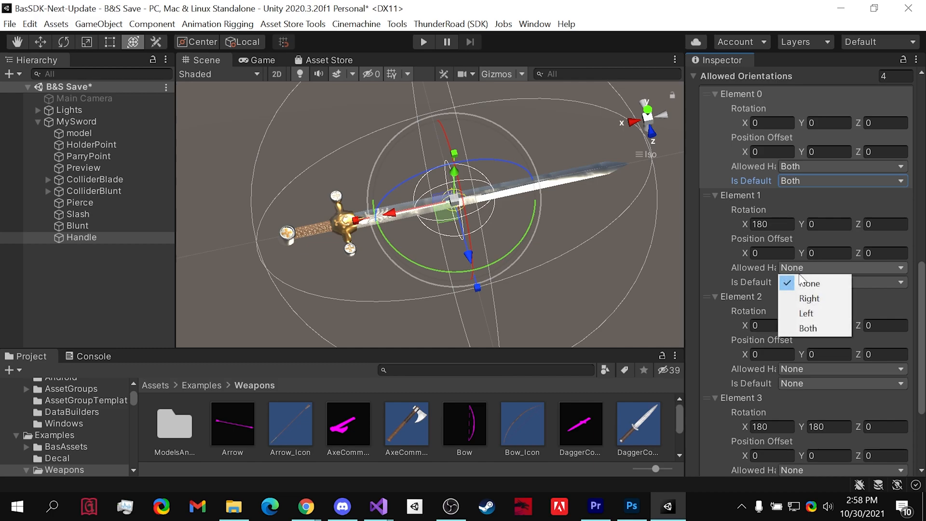
left_click(808, 328)
left_click(805, 283)
left_click(809, 341)
Set the allowed hand and Is Default options to Both for orientation Elements 2 and 3
left_click(809, 369)
left_click(811, 432)
left_click(809, 384)
left_click(815, 443)
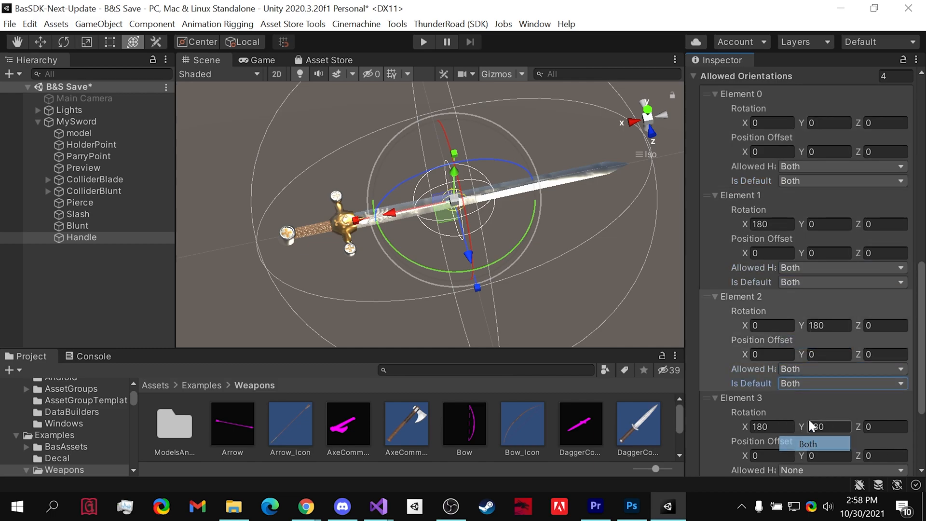
scroll(804, 370, "down", 3)
left_click(803, 340)
left_click(806, 396)
left_click(801, 355)
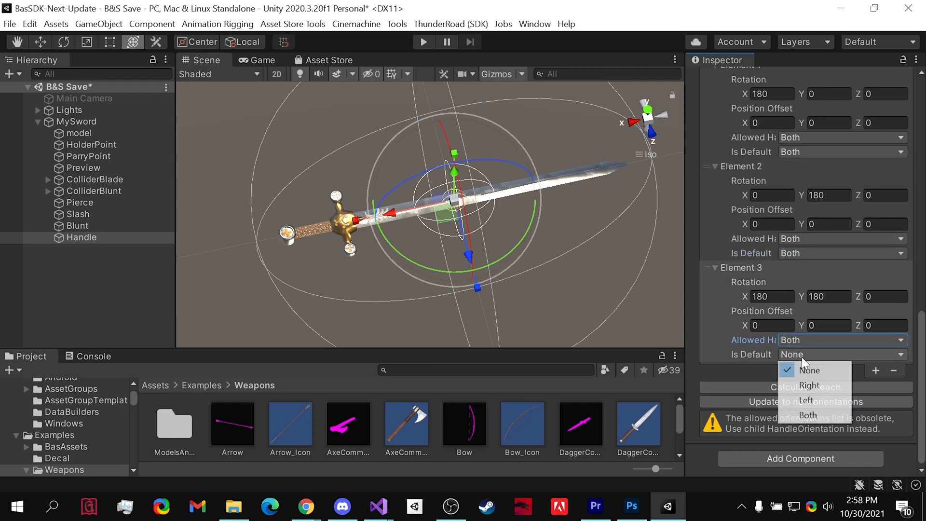
left_click(808, 415)
Set the Handle's Reach to 1 and update its allowed orientations to the new orientations
scroll(813, 389, "up", 9)
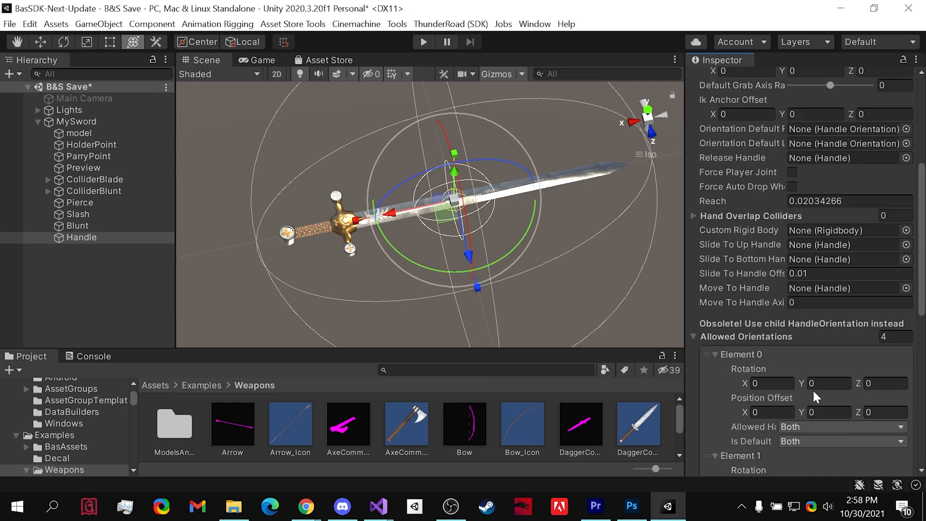
scroll(813, 389, "up", 3)
left_click(820, 330)
type("1")
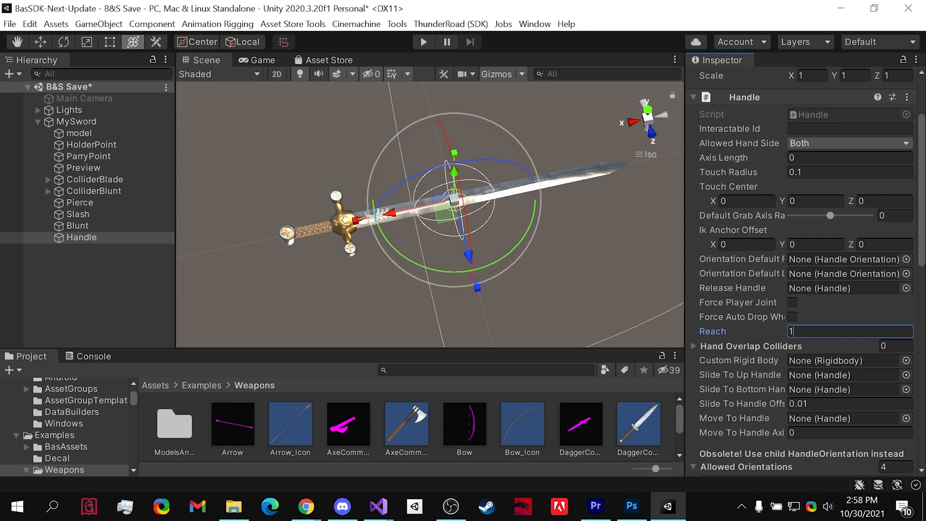
scroll(828, 373, "down", 12)
left_click(832, 400)
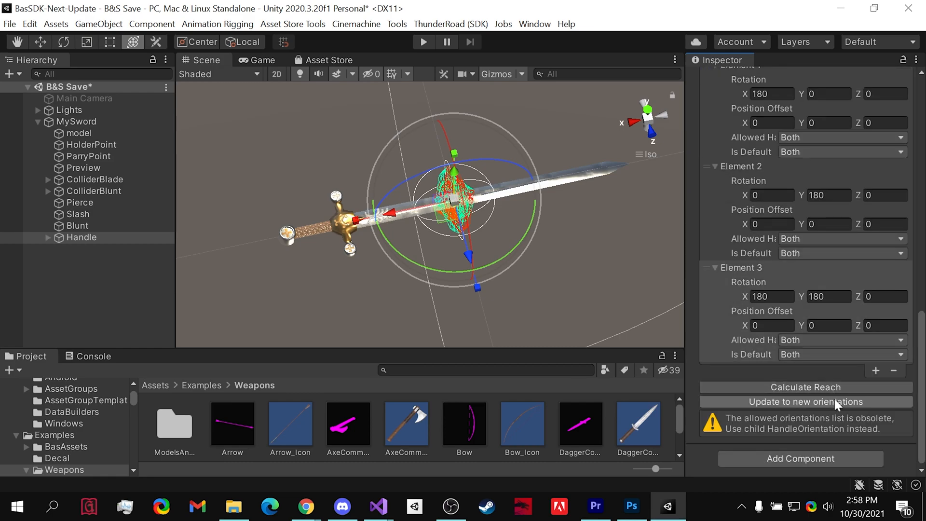
Examine the orientation objects under Handle and their hand outlines around the sword
right_click_drag(511, 285, 588, 237)
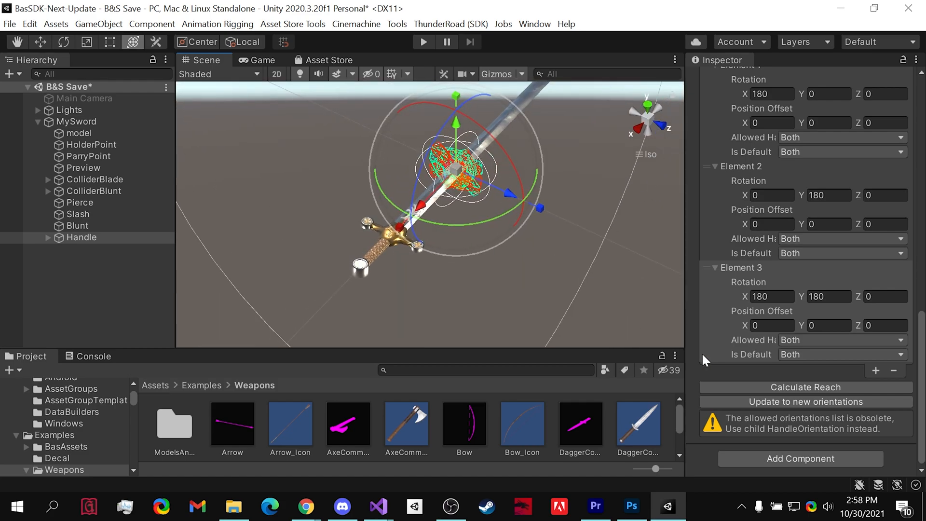
left_click(67, 238)
left_click(48, 237)
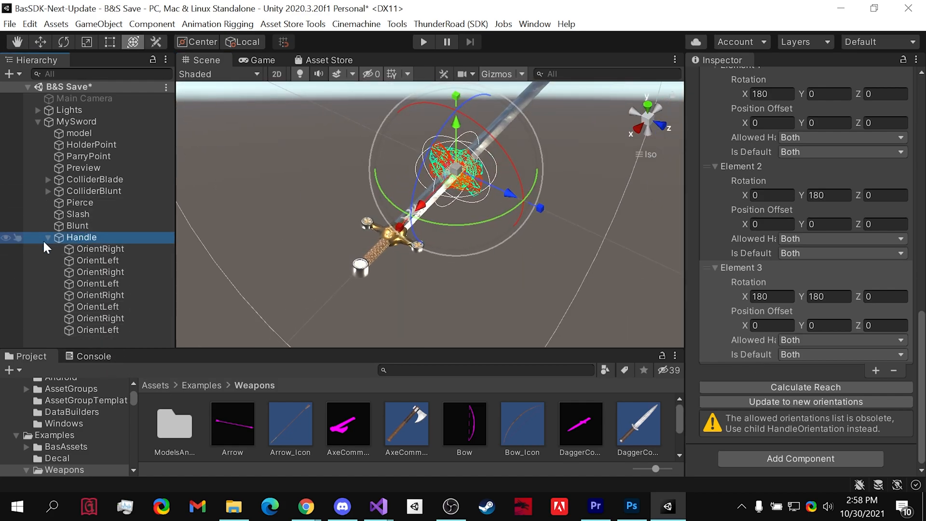
left_click(48, 237)
left_click_drag(430, 241, 425, 416, "alt")
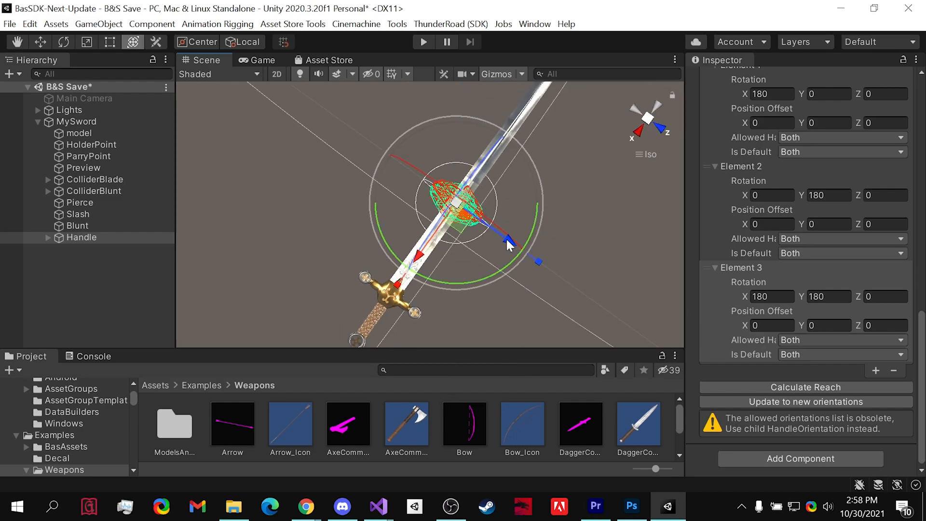
left_click_drag(505, 253, 545, 175, "alt")
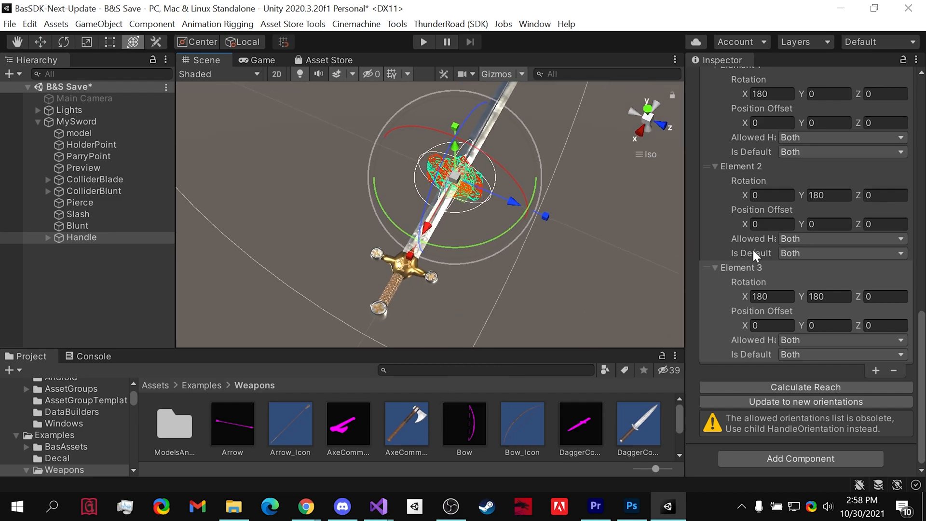
Set the Handle object's Z rotation to 90
scroll(791, 274, "up", 10)
left_click_drag(513, 253, 216, 213, "alt")
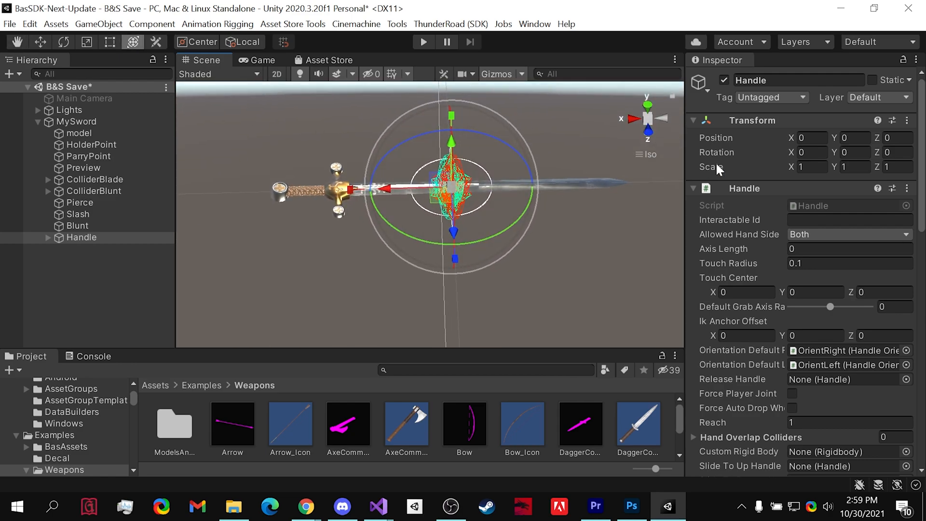
left_click_drag(486, 140, 711, 182)
left_click(897, 152)
type("90")
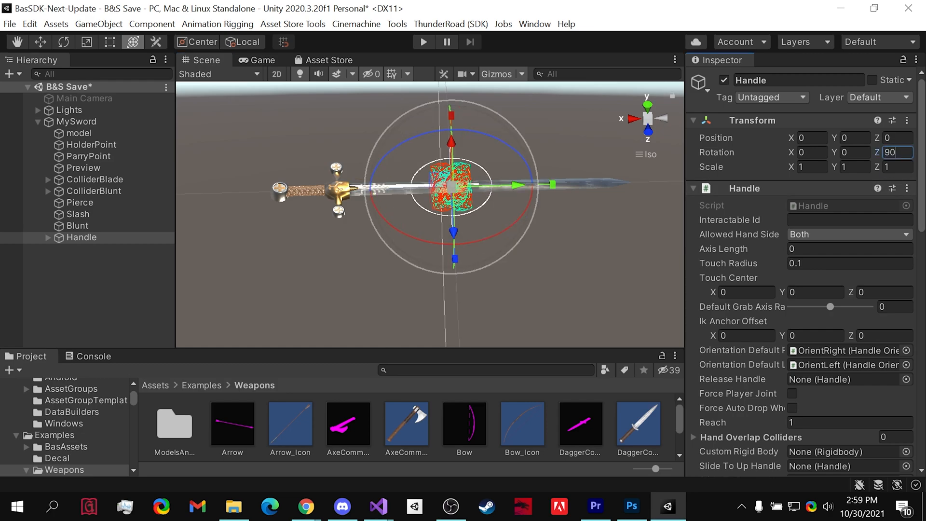
Move the Handle object along the sword onto the grip, at an X position of about 0.352
right_click_drag(364, 226, 389, 237)
left_click_drag(521, 180, 380, 199)
scroll(296, 202, "up", 4)
middle_click_drag(295, 204, 521, 299)
right_click_drag(521, 299, 625, 321)
middle_click_drag(560, 242, 399, 269)
right_click_drag(399, 269, 488, 248)
scroll(484, 263, "up", 5)
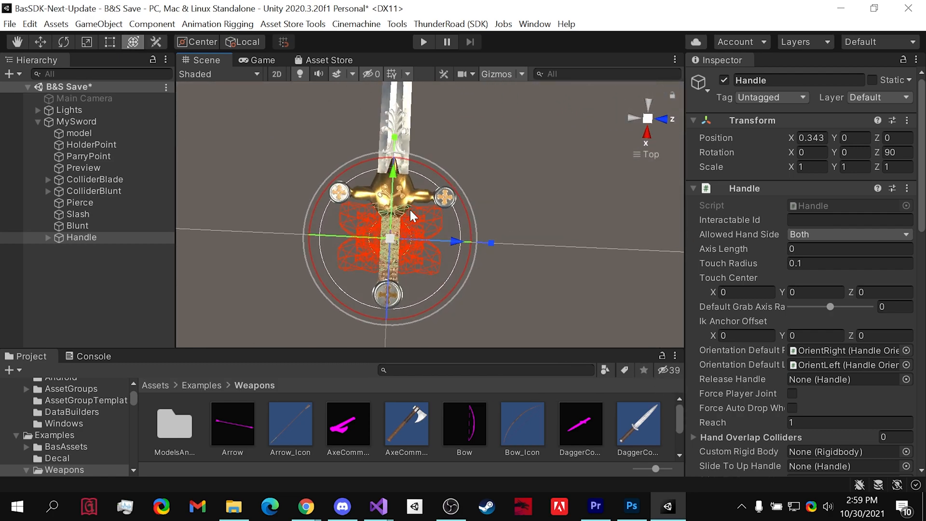
left_click_drag(391, 226, 392, 233)
Examine the first OrientRight object's hand pose on the grip, then reselect Handle and collapse its children
right_click_drag(380, 279, 603, 233)
left_click(46, 237)
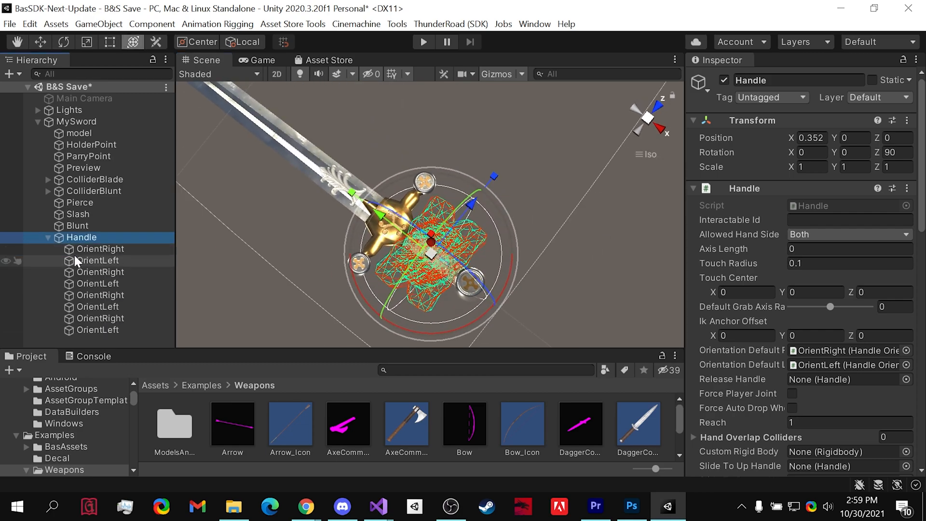
left_click(83, 249)
right_click_drag(375, 291, 311, 258)
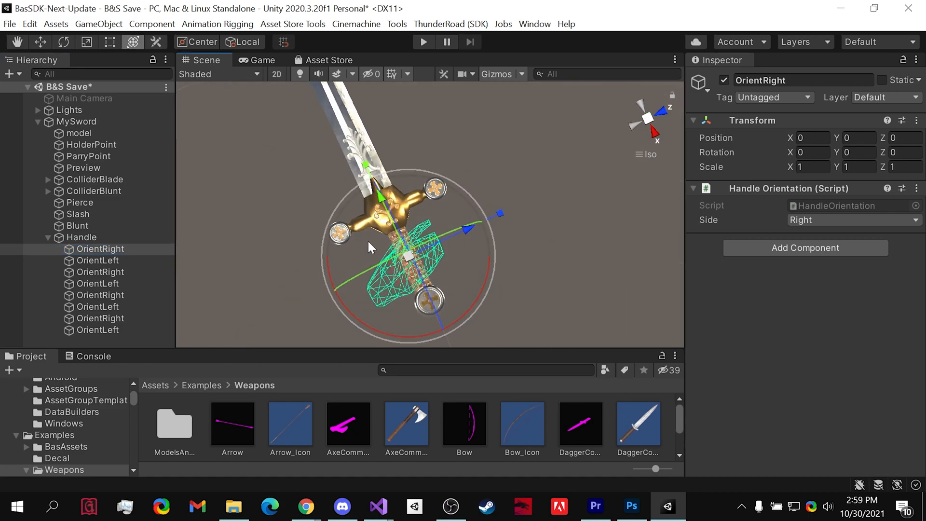
scroll(367, 241, "down", 5)
left_click(48, 240)
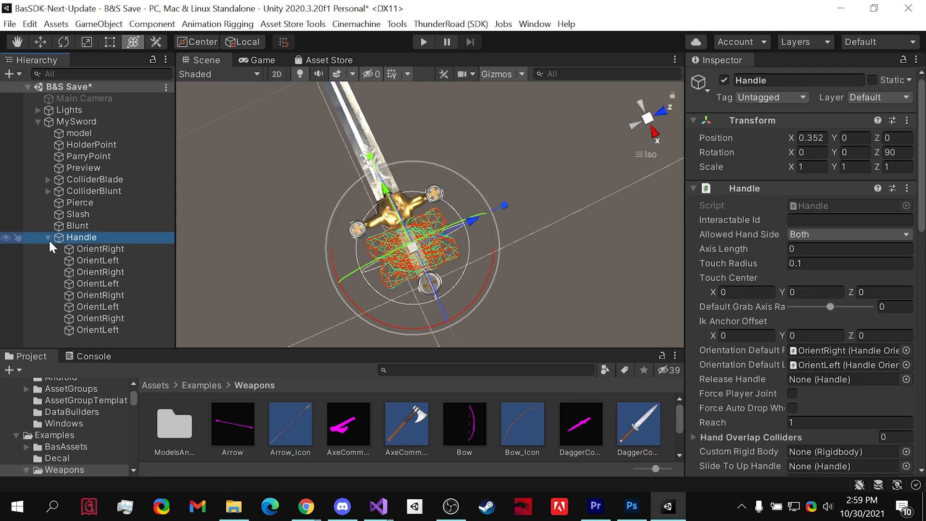
left_click(47, 237)
Try an Axis Length of 0.001 on Handle and check its range around the grip
scroll(463, 281, "up", 4)
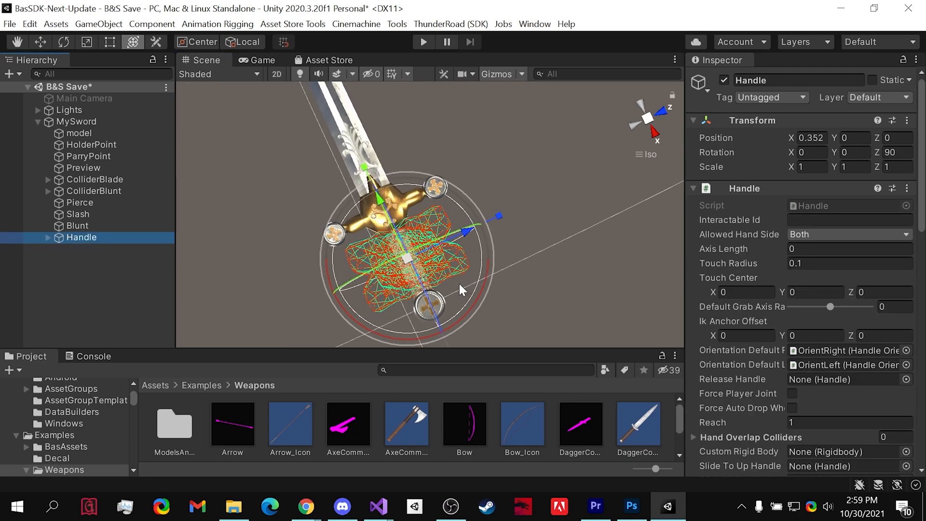
right_click_drag(398, 292, 330, 296)
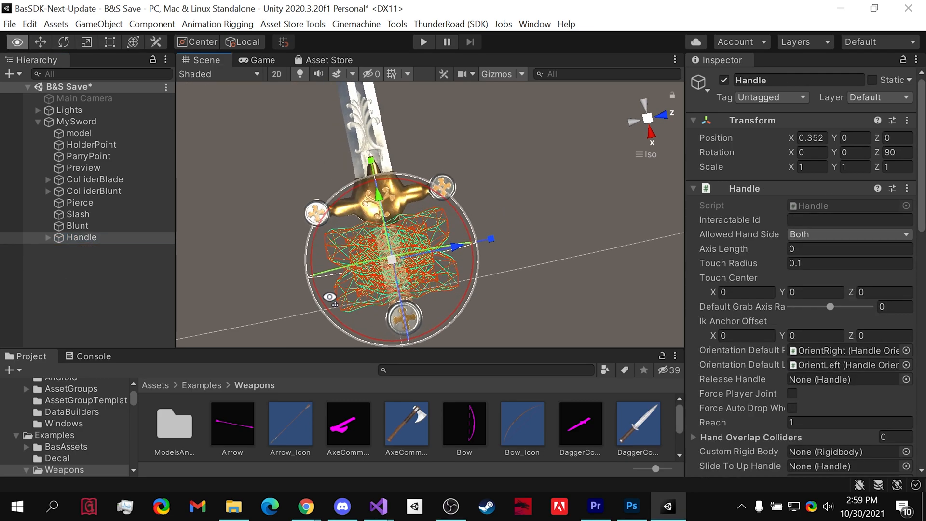
left_click(742, 249)
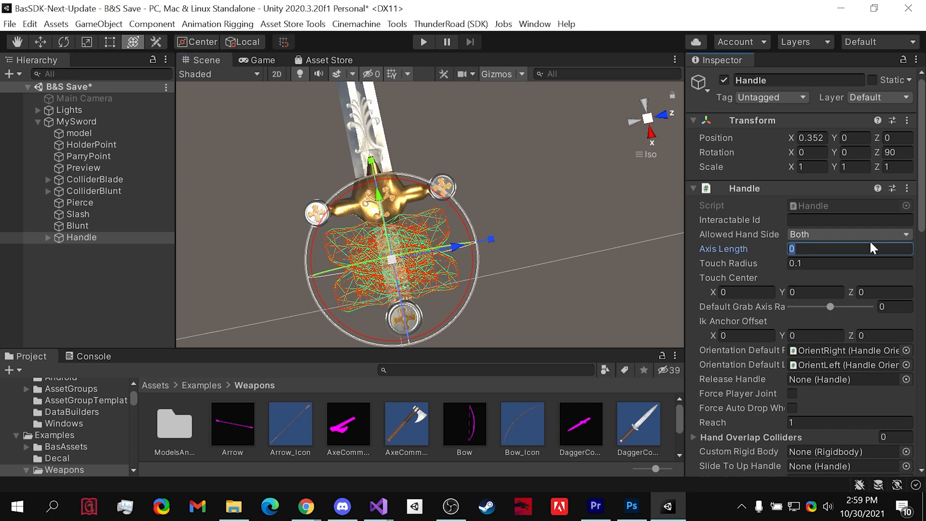
type("0.001")
key("Return")
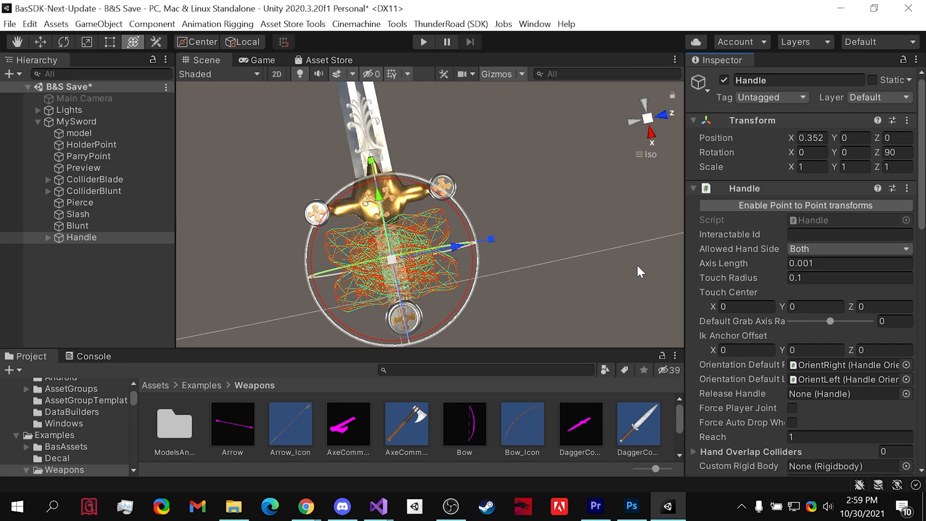
scroll(434, 270, "up", 6)
right_click_drag(434, 263, 405, 250)
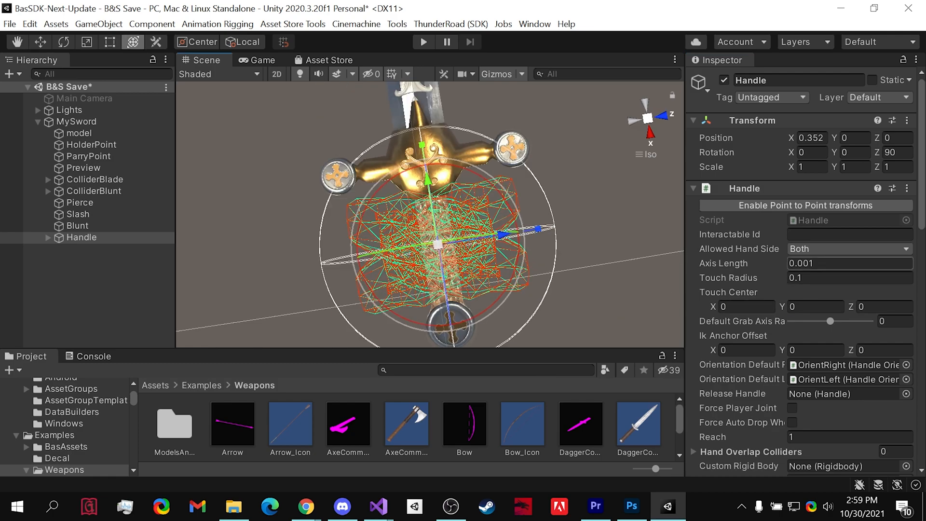
Set Handle's Axis Length to 0.05 and shift Handle slightly along the grip toward the pommel
type("1")
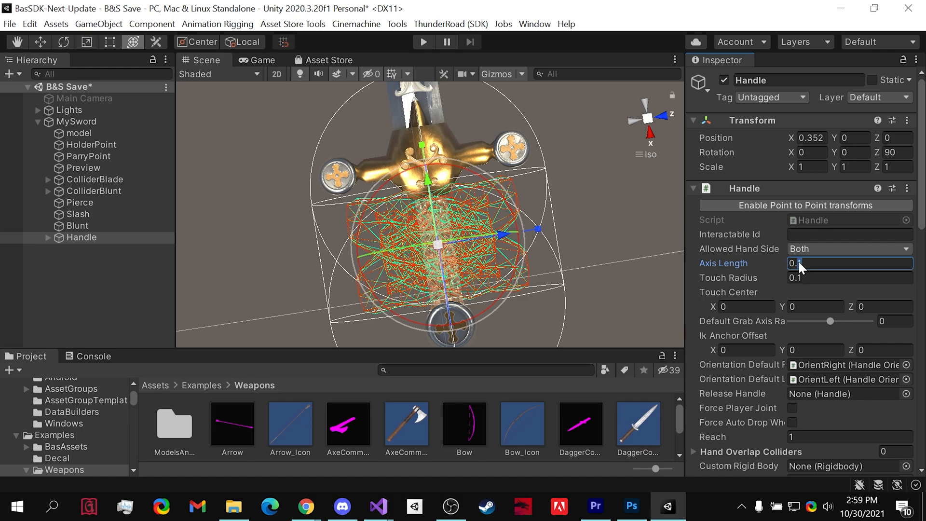
key("BackSpace")
key("BackSpace")
key("BackSpace")
type(".05")
key("Return")
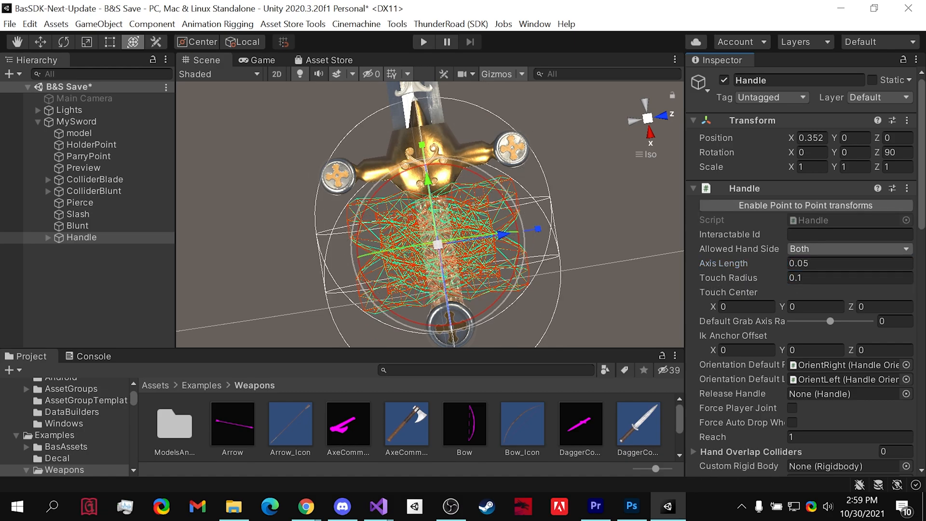
left_click_drag(516, 227, 483, 227, "alt")
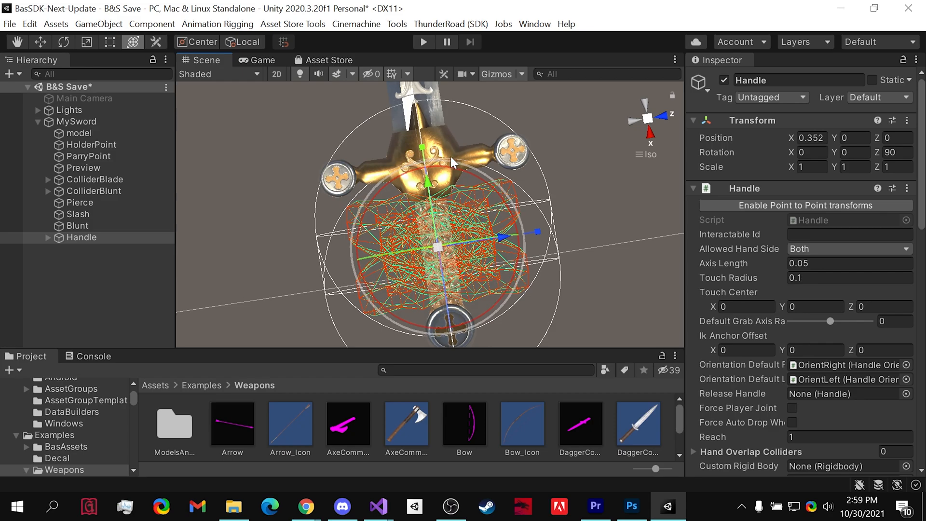
left_click_drag(428, 183, 429, 193)
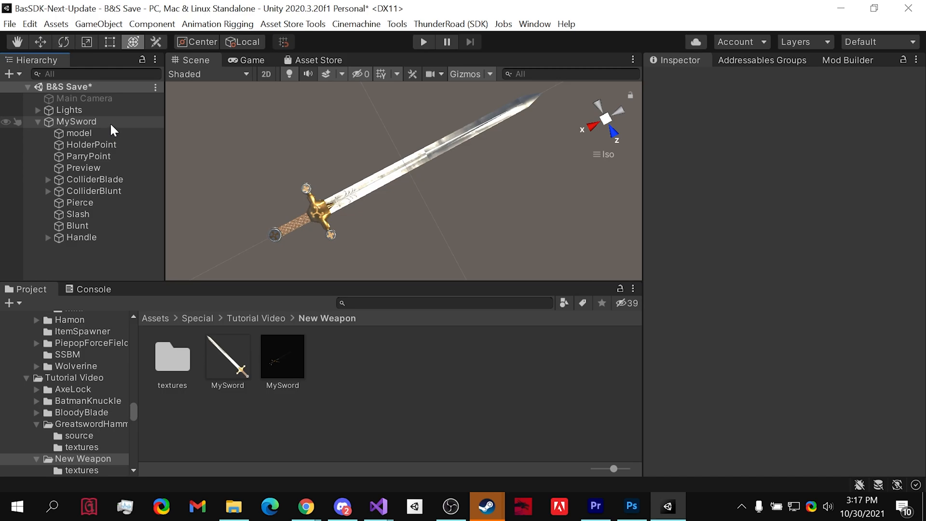
Create an empty child object under MySword and name it FlyRef
right_click(109, 123)
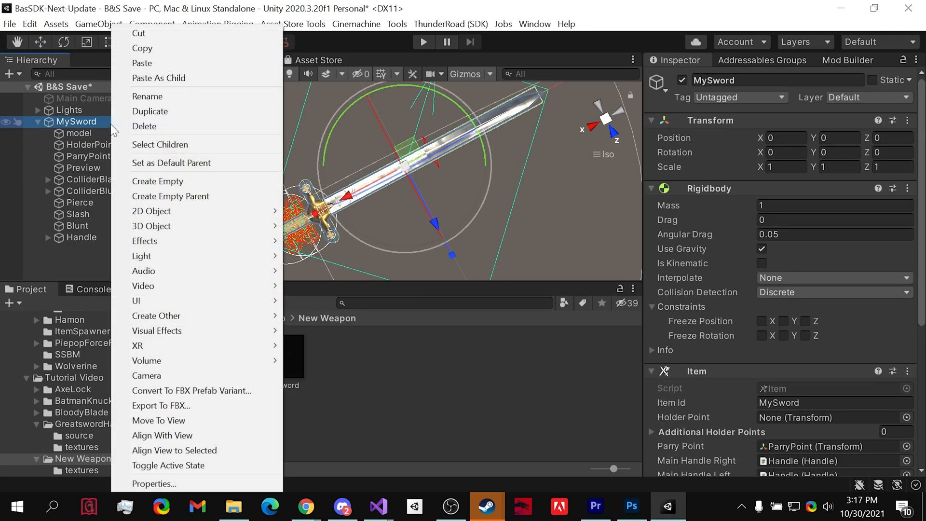
left_click(182, 180)
type("Fly")
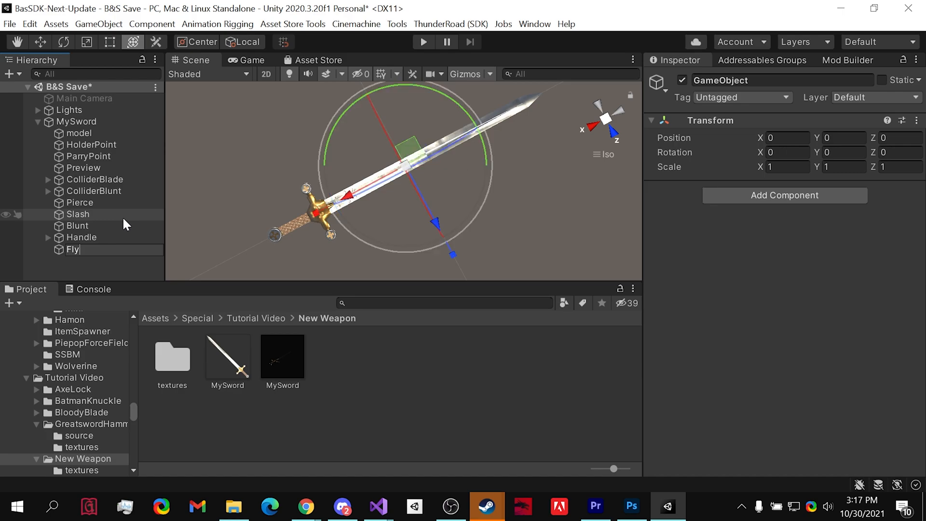
type("Ref")
key("Return")
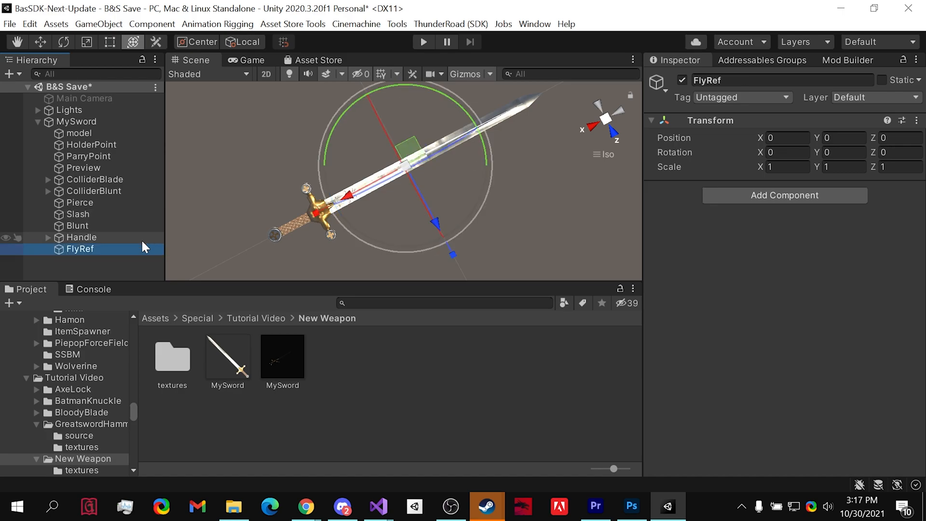
Set FlyRef's Y rotation to -90 so that its forward axis points along the blade
left_click_drag(416, 254, 674, 153)
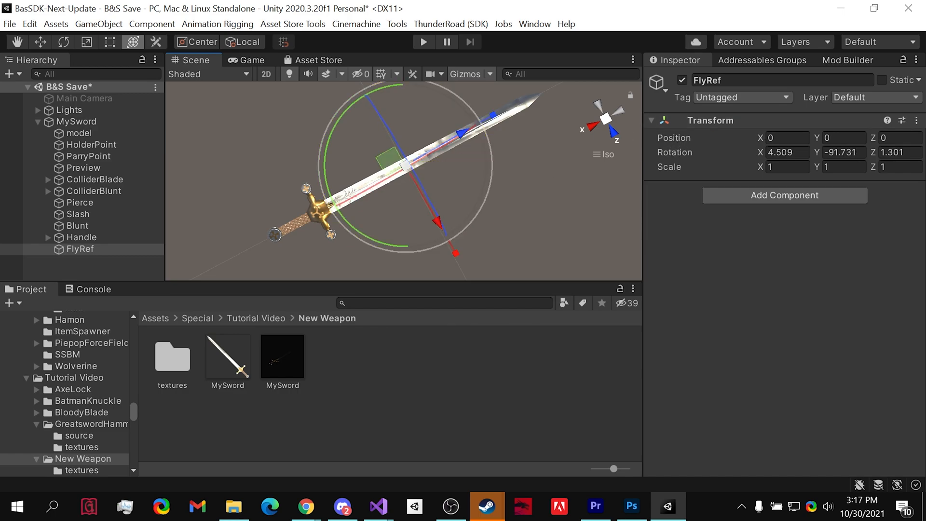
key("ctrl+z")
left_click(843, 152)
type("-90")
Move FlyRef along the blade to the sword's tip, at an X position of about -0.442
right_click_drag(545, 183, 464, 168)
left_click_drag(478, 158, 630, 155)
key("f")
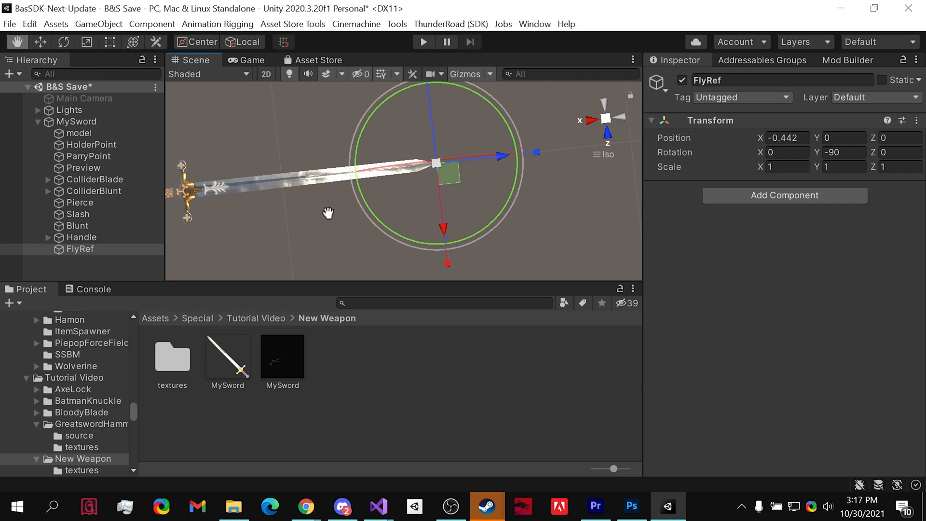
right_click_drag(354, 216, 368, 217)
middle_click_drag(391, 219, 428, 209)
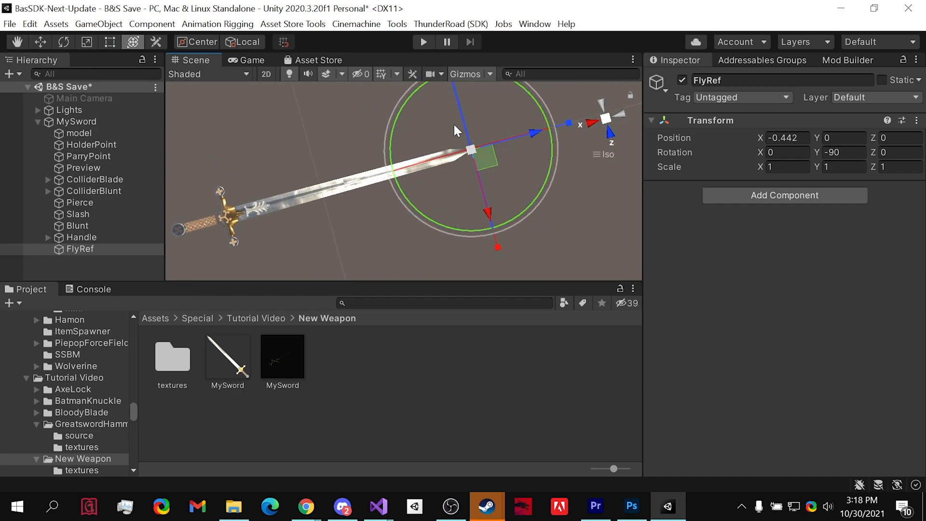
Create an empty child object named Whoosh under MySword and add the Whoosh component to it
right_click(108, 121)
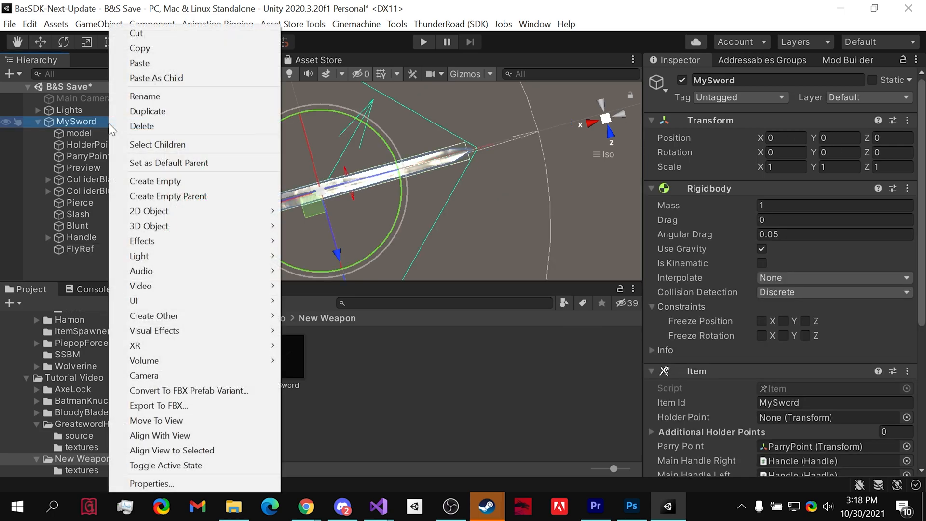
left_click(140, 180)
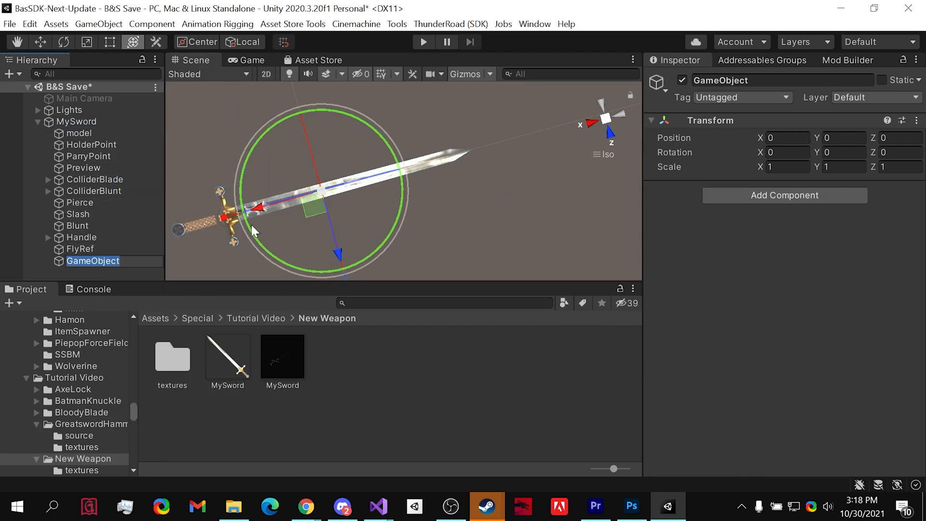
type("Whoosh")
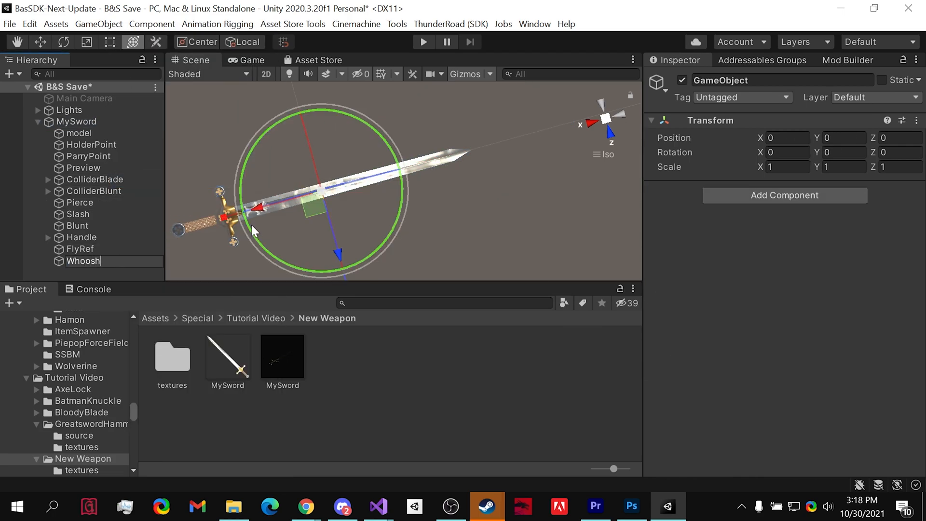
key("Return")
left_click(791, 195)
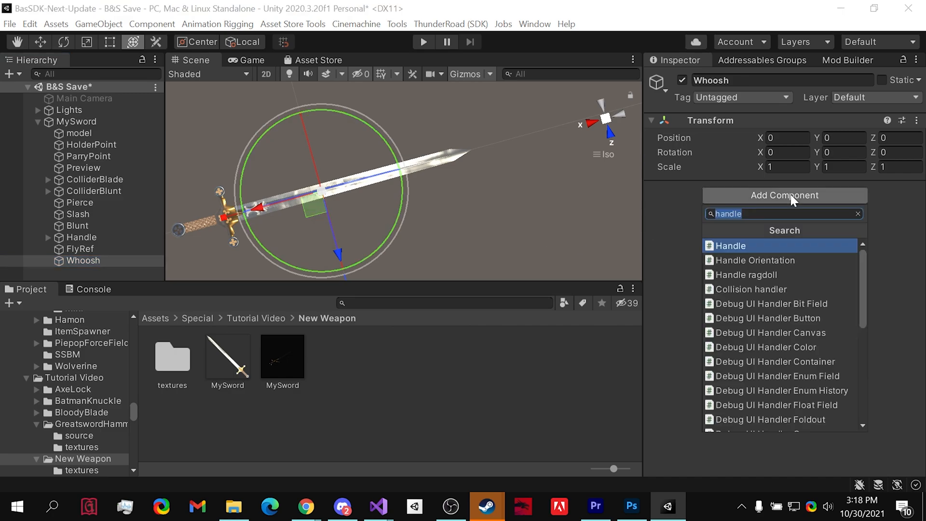
type("whoosh")
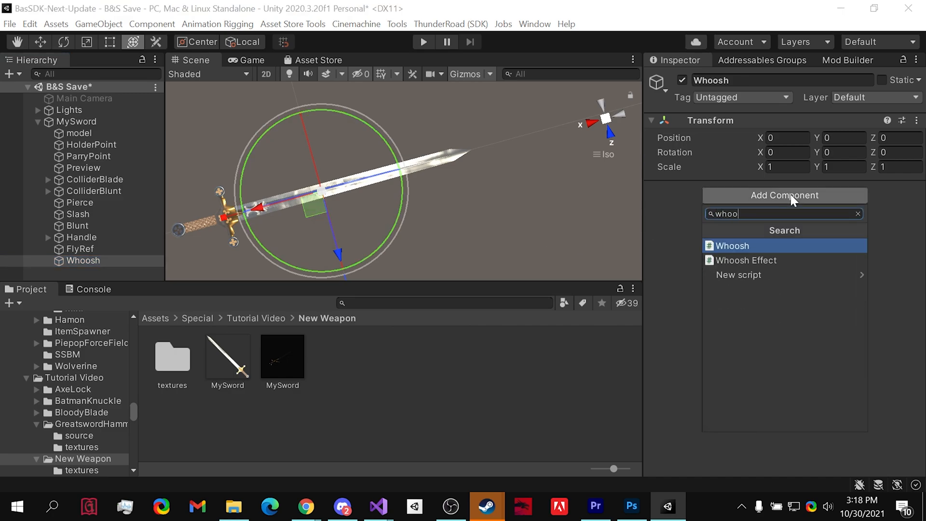
key("Return")
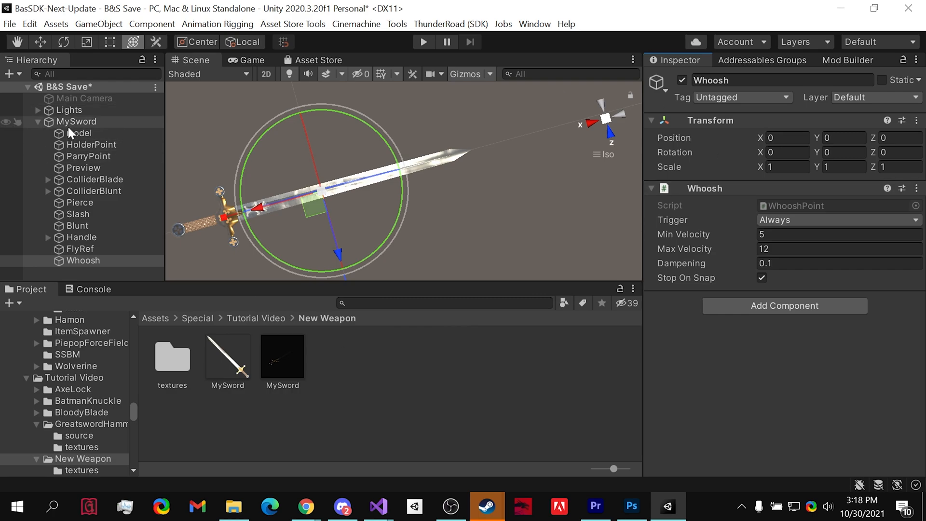
Assign FlyRef as the Fly Dir Ref in MySword's Item component
left_click(68, 126)
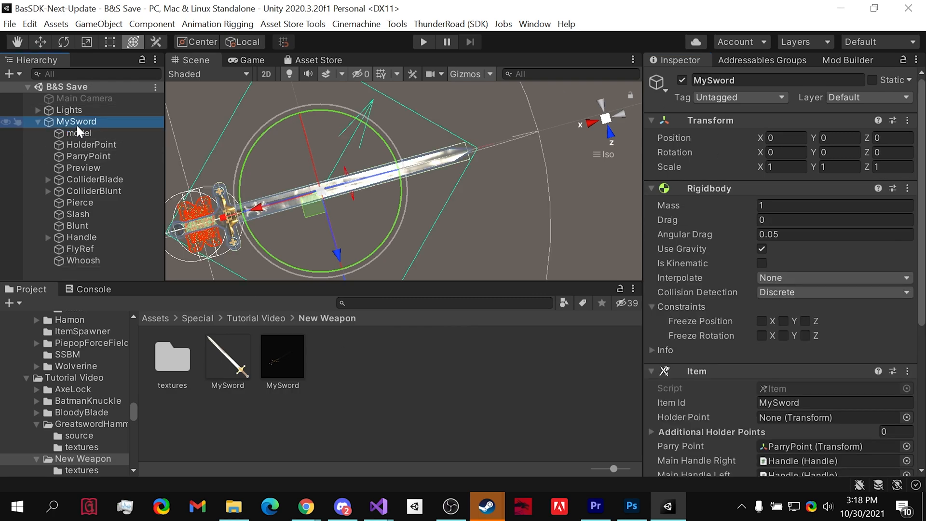
scroll(765, 321, "down", 5)
scroll(764, 321, "down", 5)
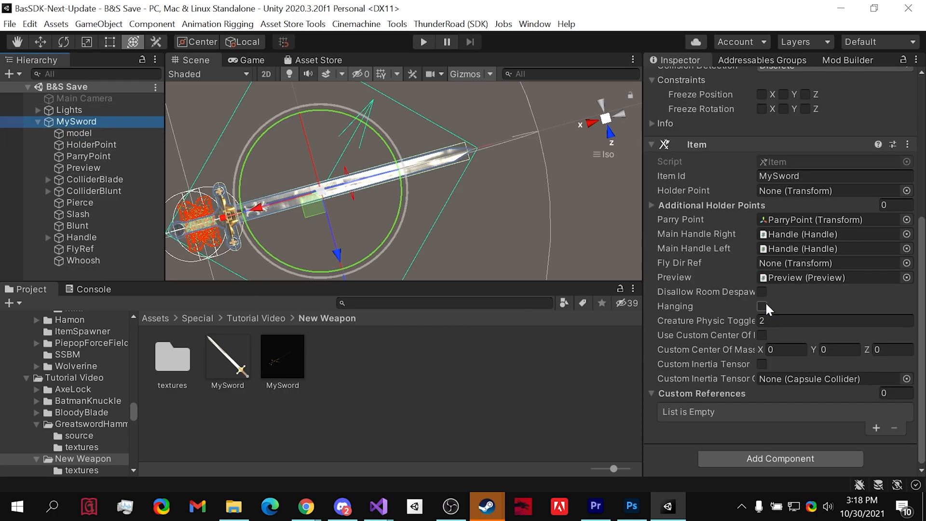
left_click_drag(107, 251, 820, 263)
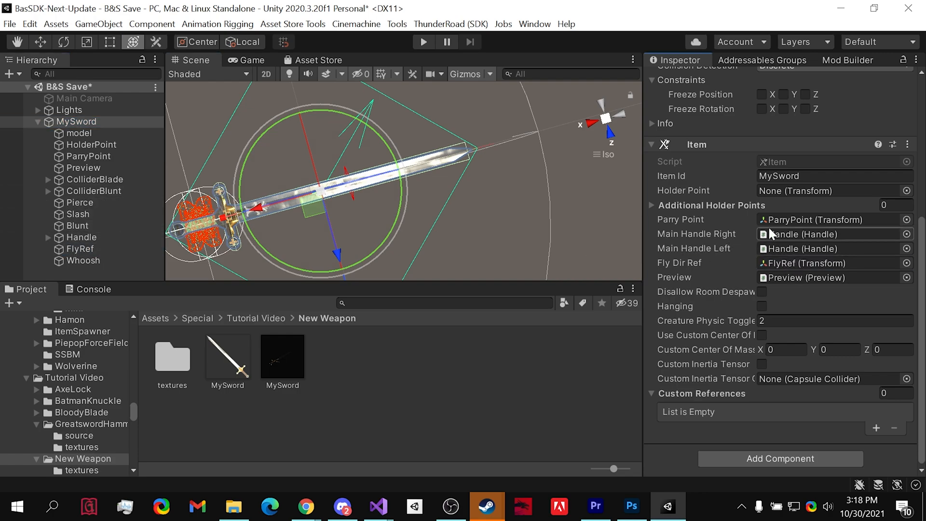
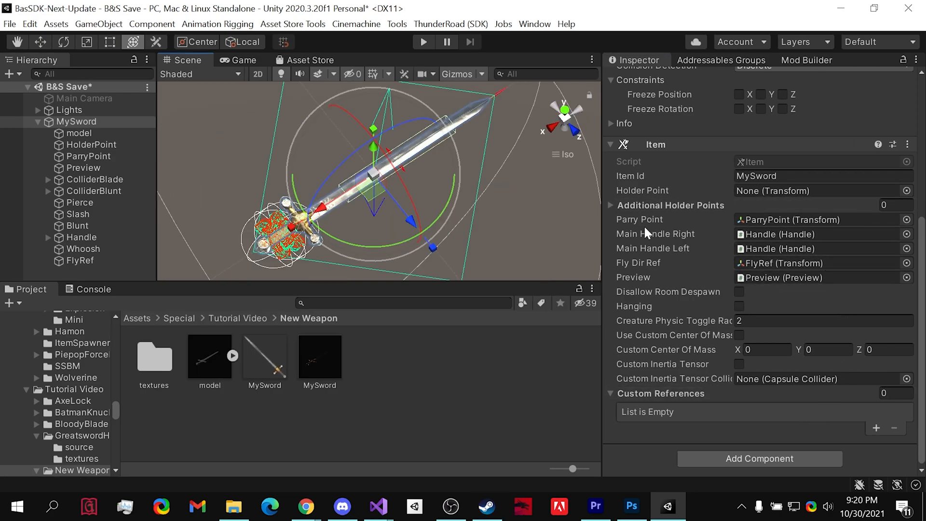
Generate an imbue mesh for the ColliderBlade collider group
left_click(107, 178)
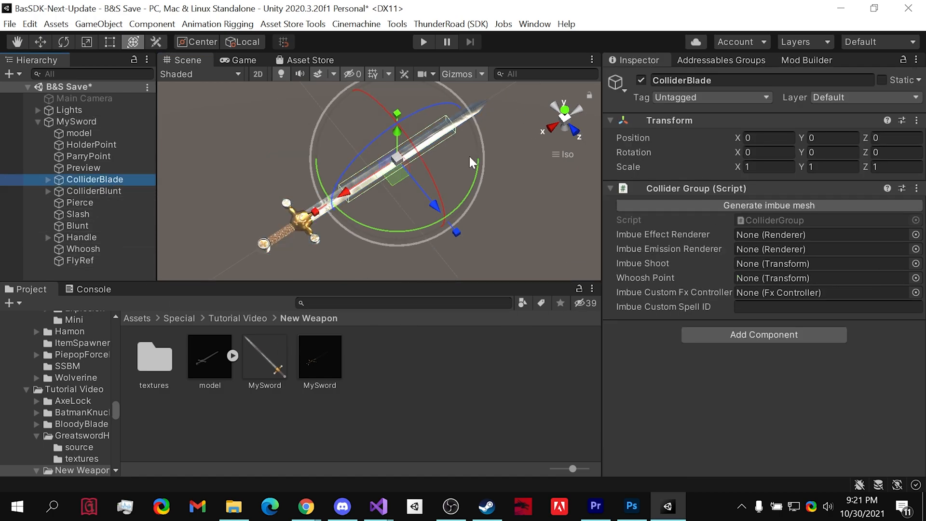
right_click_drag(441, 197, 401, 191)
scroll(402, 202, "up", 5)
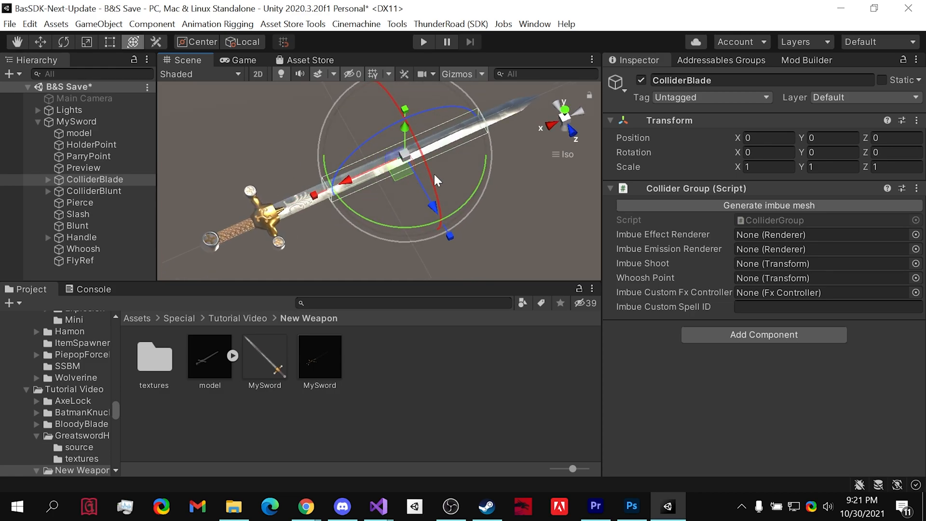
left_click(693, 214)
right_click_drag(507, 195, 493, 203)
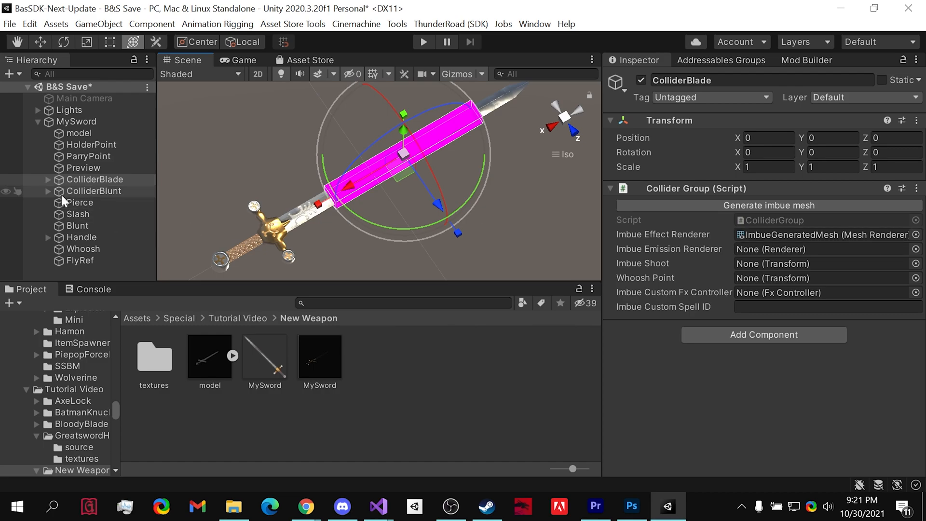
Delete the ImbueGeneratedMesh object under ColliderBlade
left_click(49, 179)
left_click(121, 200)
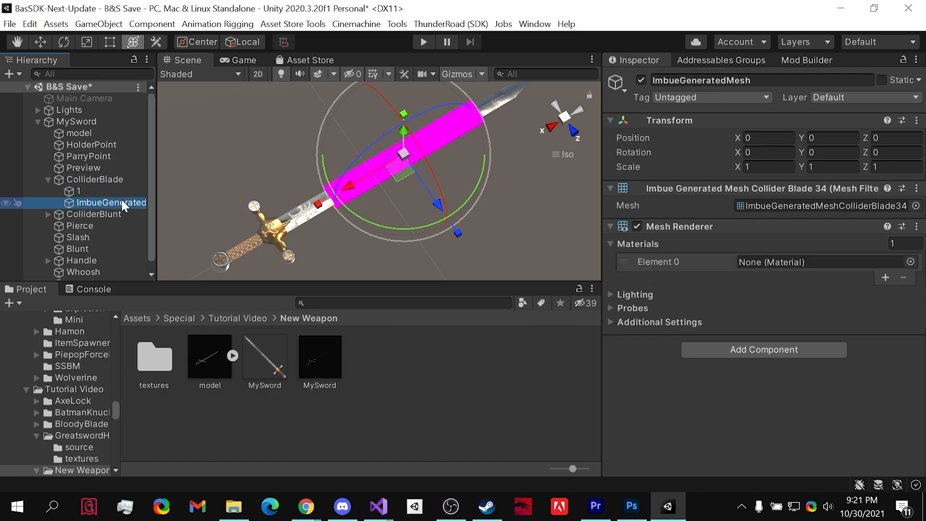
key("Delete")
Stretch and shift ColliderBlade's box collider 1 over the whole blade, with X position -0.088 and X scale about 0.677
left_click(126, 194)
left_click_drag(319, 204, 238, 204)
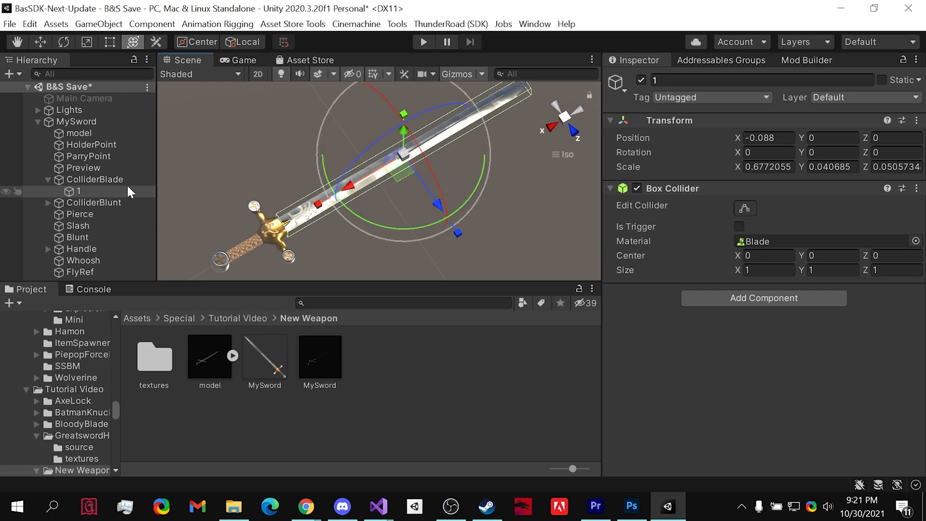
Generate the imbue mesh for ColliderBlade from the enlarged box collider and disable the generated object's Mesh Renderer
left_click(117, 180)
left_click(687, 206)
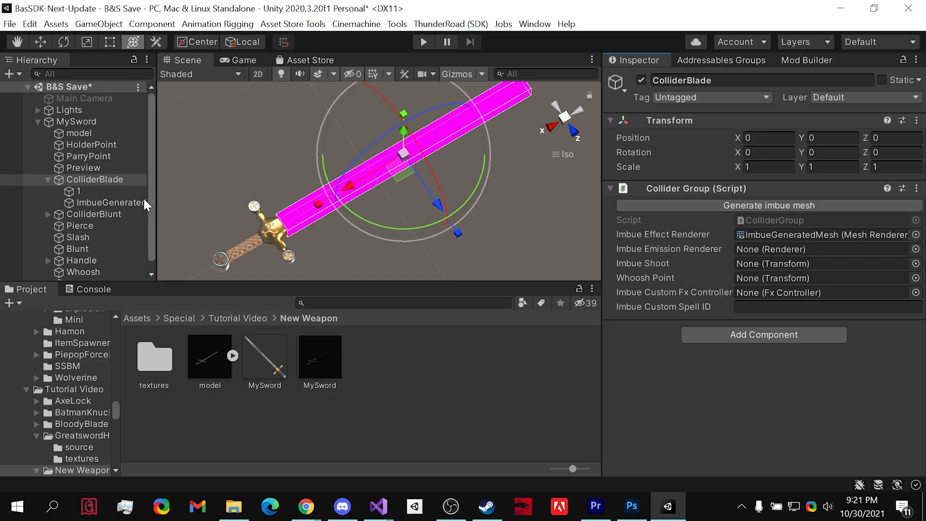
left_click(130, 203)
left_click(637, 226)
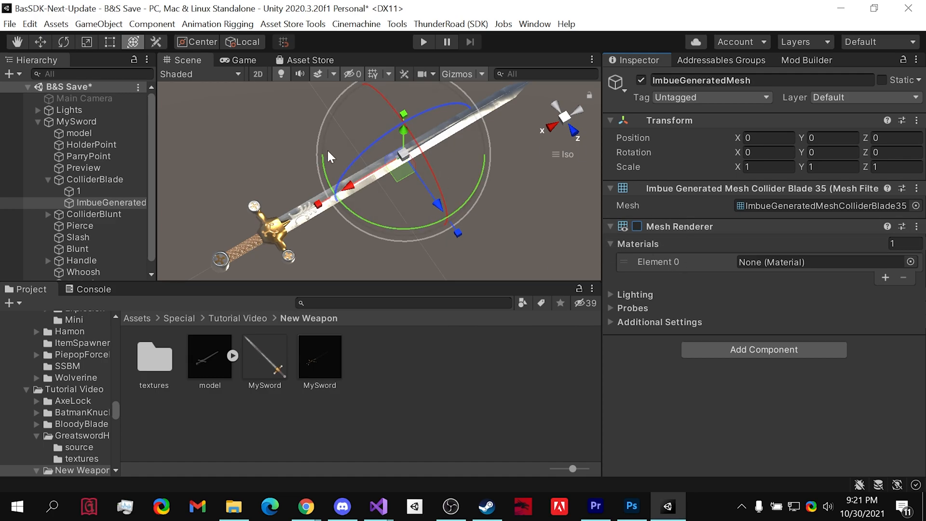
In ColliderBlade's Collider Group, assign model as the Imbue Emission Renderer and Whoosh as the Whoosh Point
left_click(120, 190)
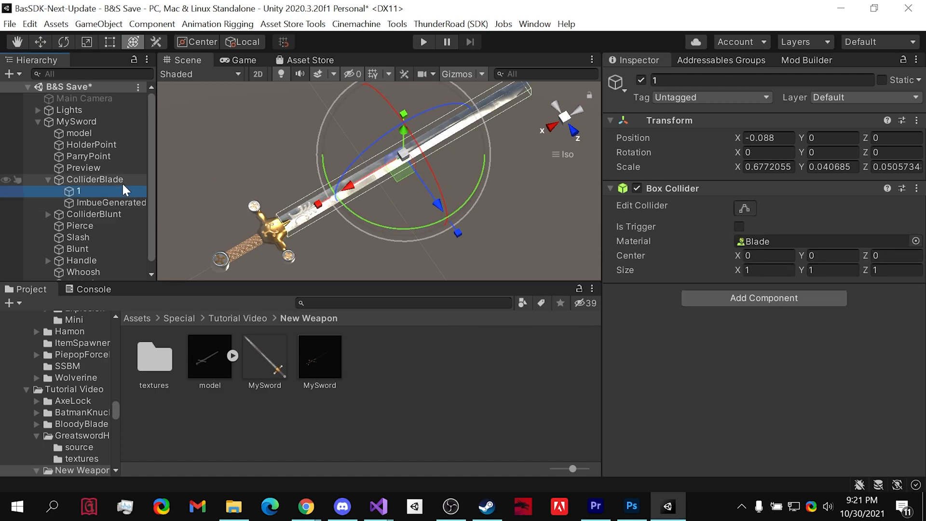
left_click(121, 181)
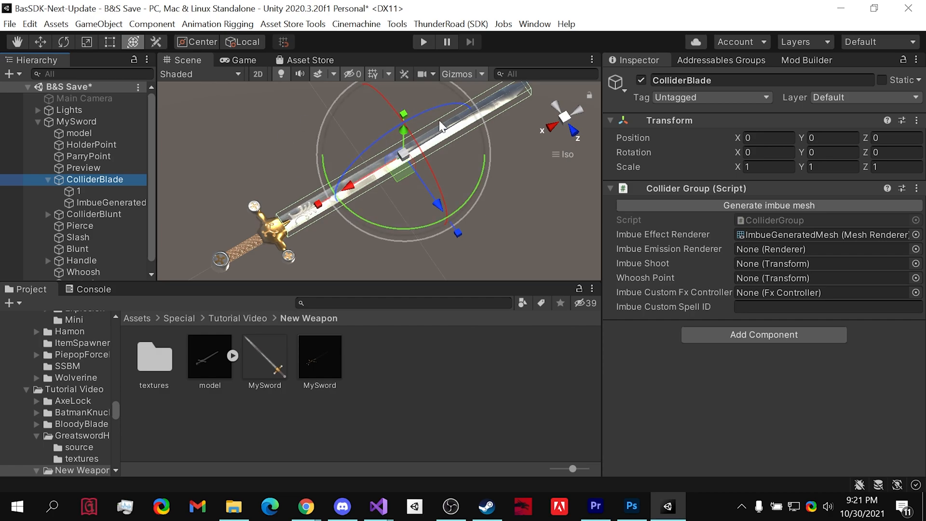
left_click(107, 135)
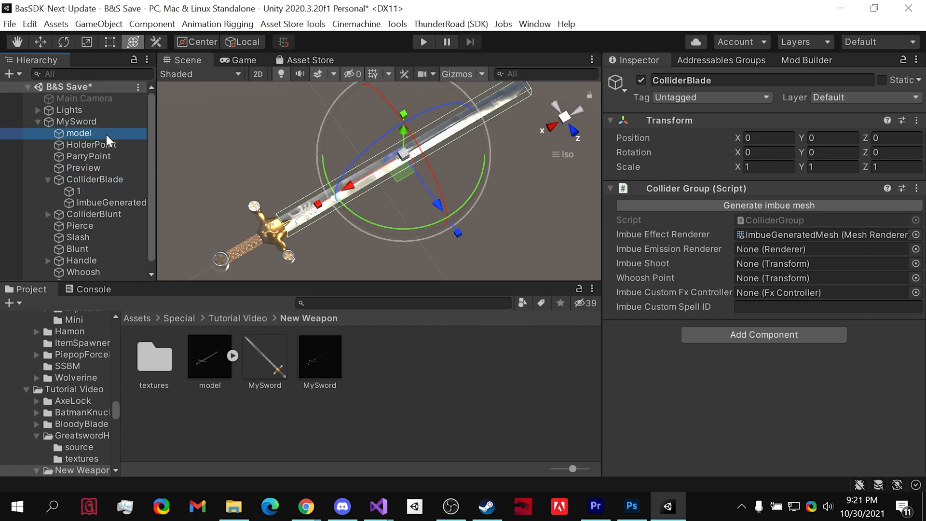
left_click_drag(106, 134, 750, 251)
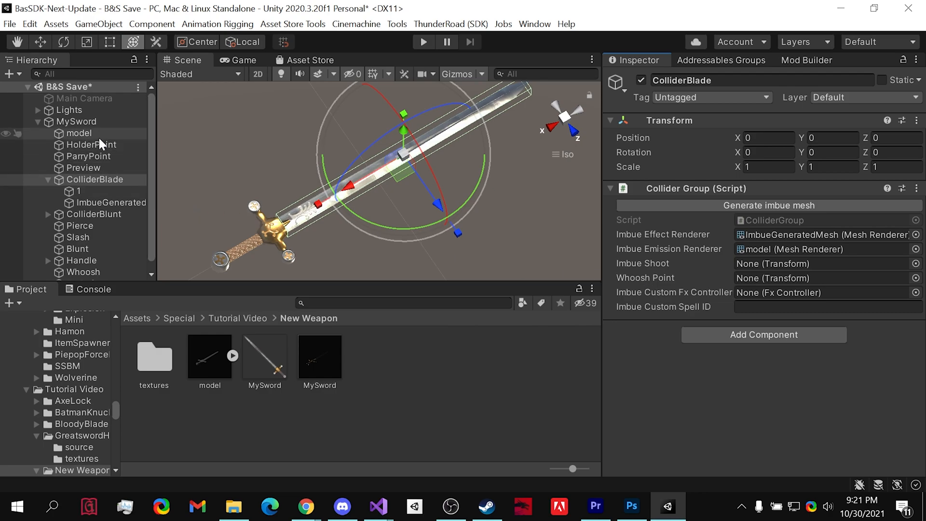
left_click_drag(88, 272, 747, 279)
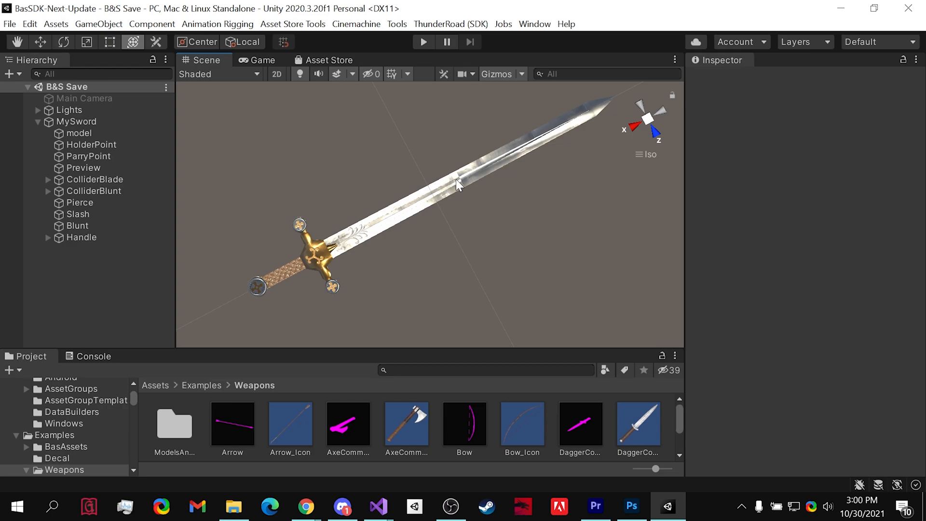
Open the Assets/Examples/Decal folder and show the settings of Reveal_Material
left_click(160, 388)
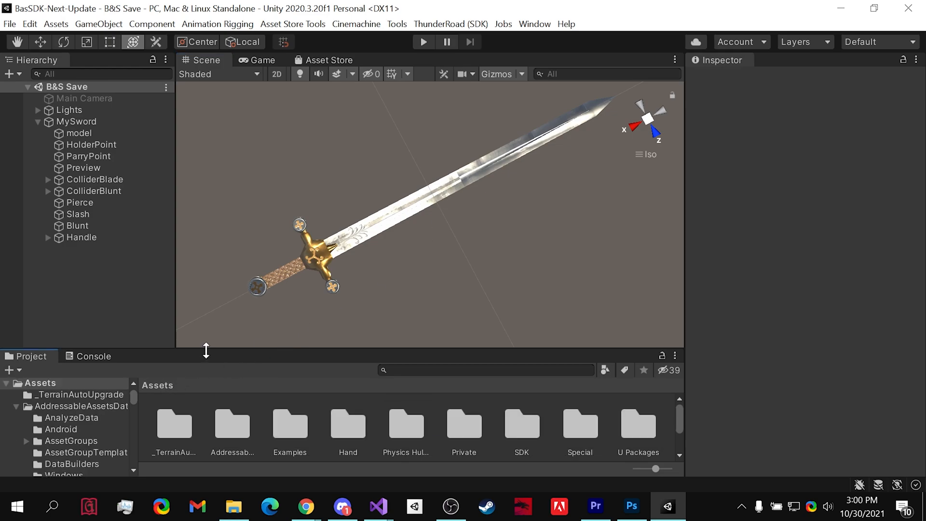
left_click_drag(207, 347, 210, 342)
left_click(522, 359)
double_click(280, 357)
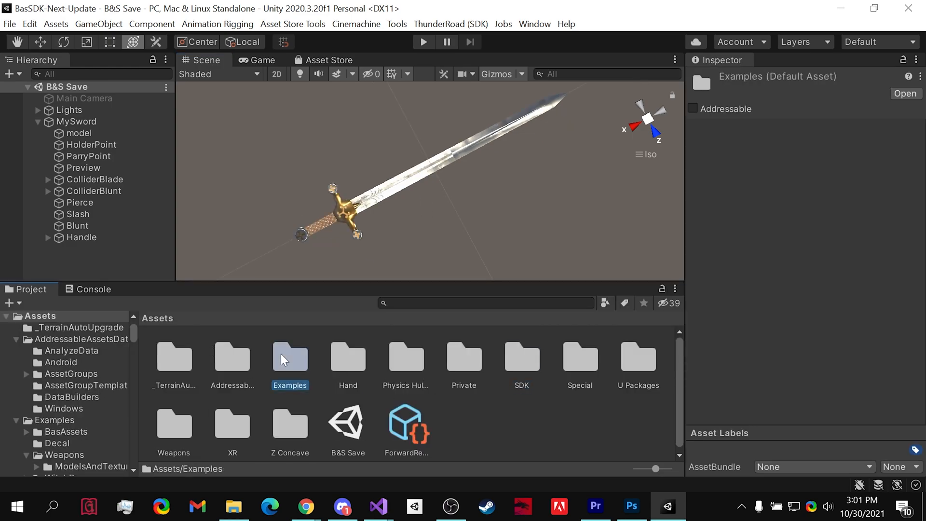
double_click(227, 357)
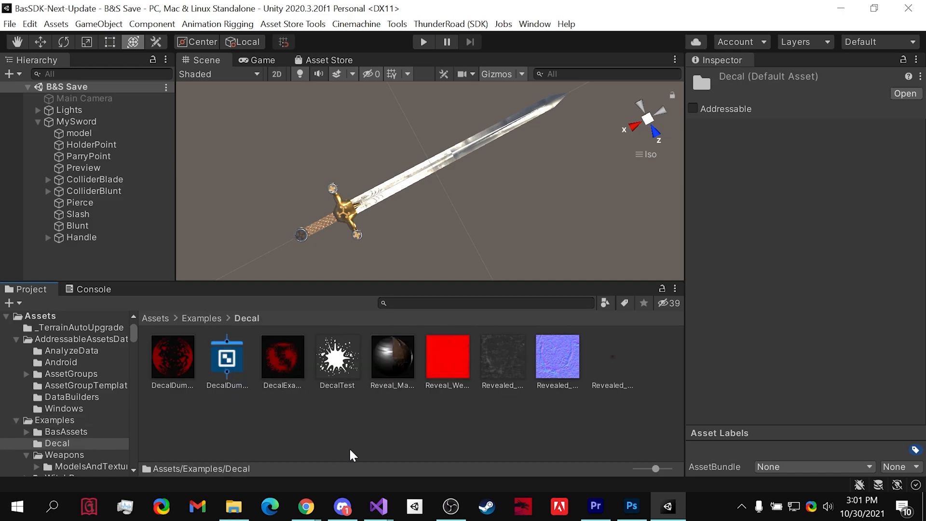
left_click(395, 358)
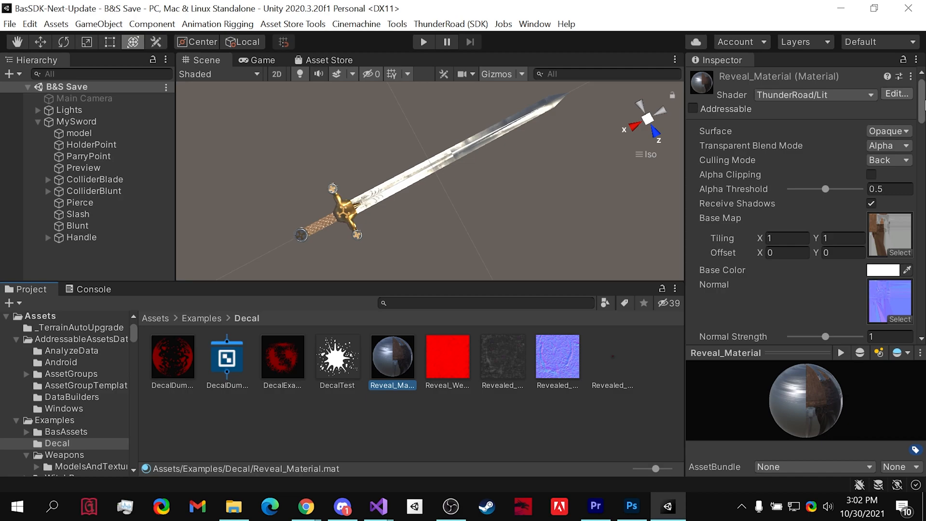
Examine Reveal_Material's layer mask, Layer0 and Layer1 settings and the presets offered for the material
scroll(913, 173, "down", 15)
left_click_drag(911, 168, 924, 230)
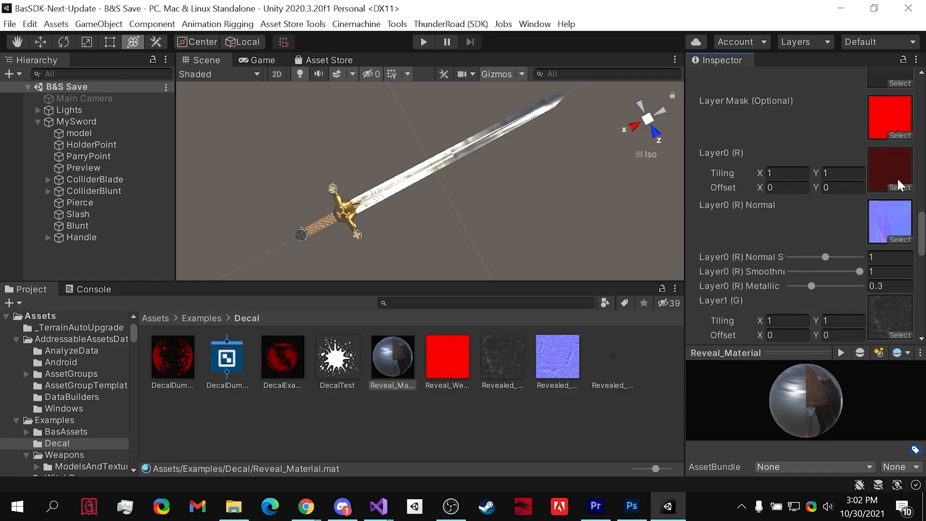
scroll(909, 202, "down", 3)
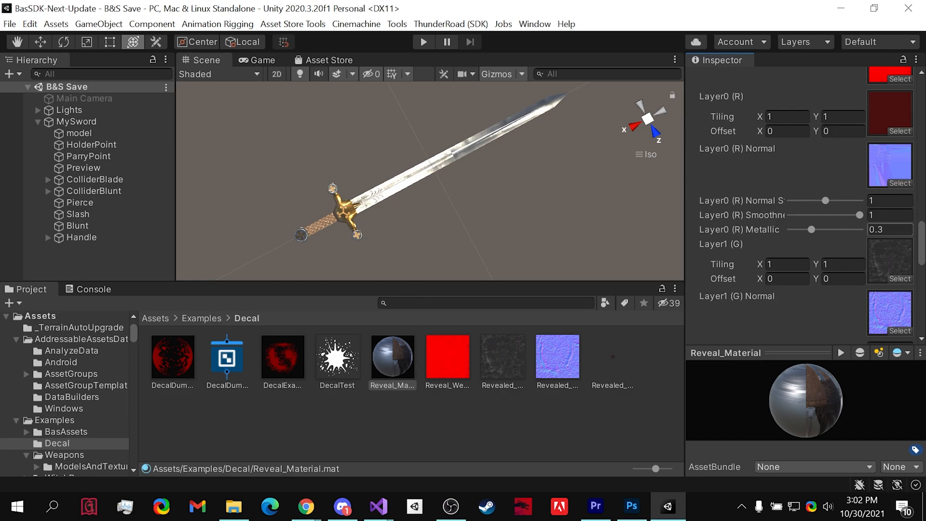
scroll(884, 212, "up", 10)
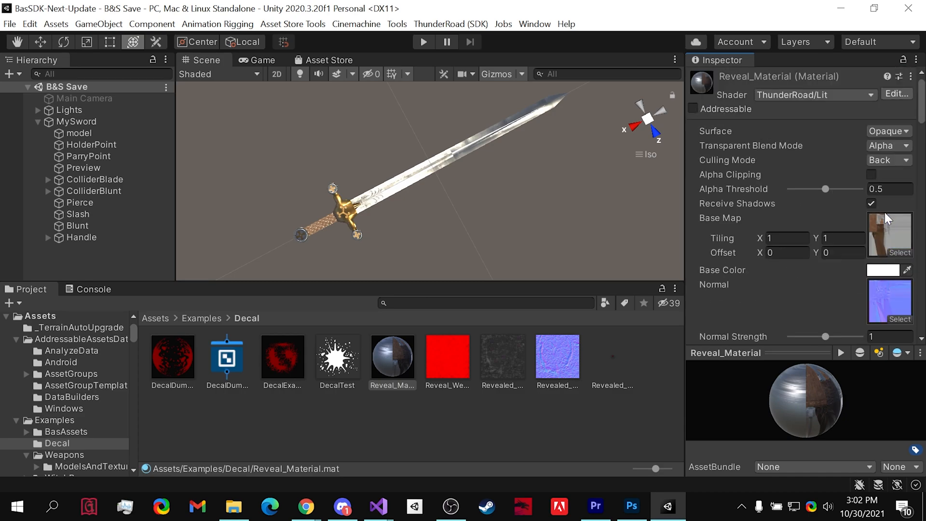
left_click(899, 77)
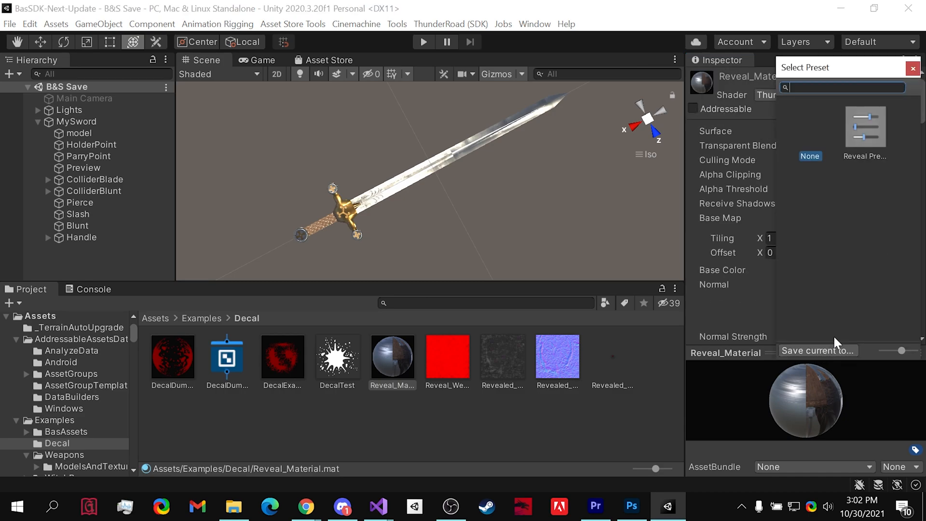
left_click(912, 72)
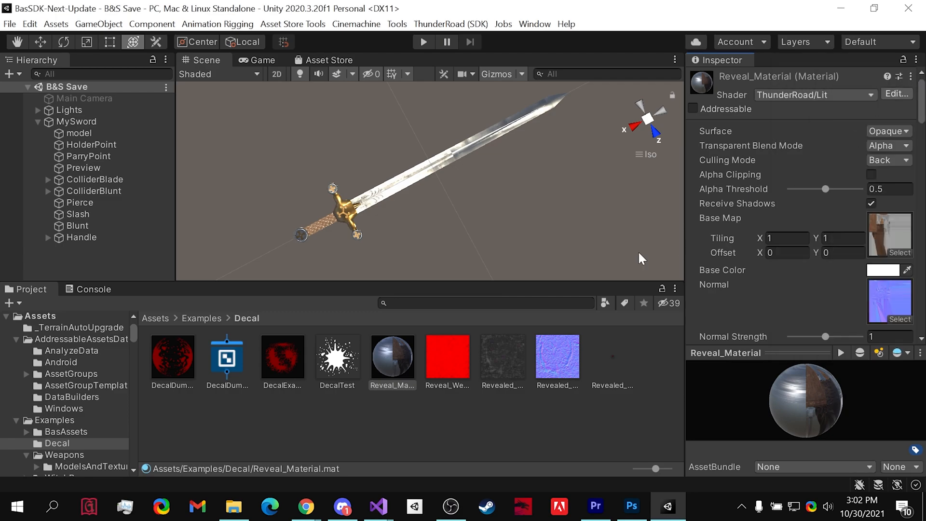
Open the Assets/Special/Tutorial Video/New Weapon/textures folder and show the settings of the Mat material
left_click(166, 321)
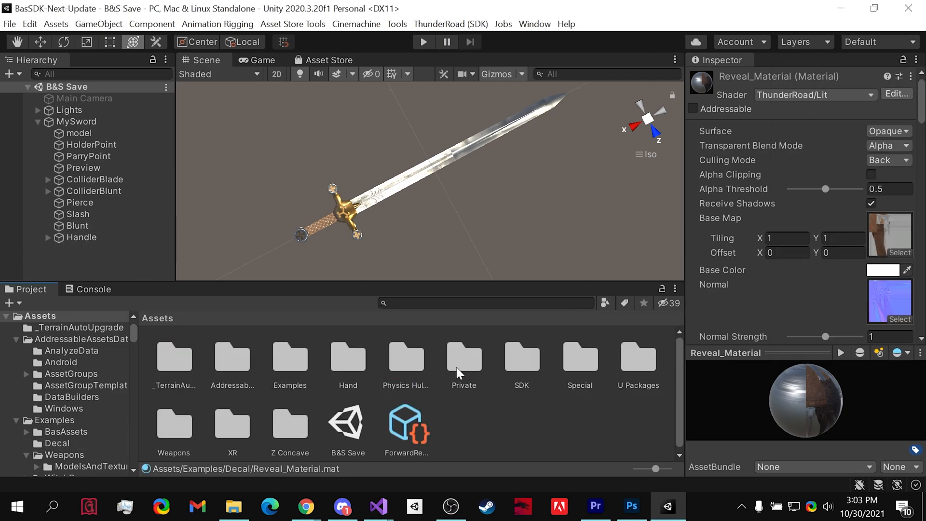
double_click(581, 362)
double_click(592, 365)
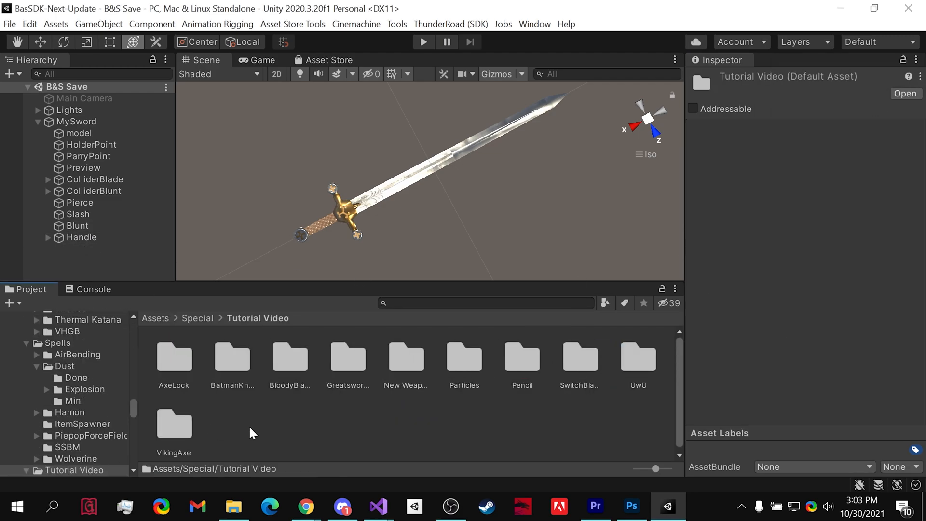
double_click(414, 369)
double_click(156, 357)
left_click(446, 363)
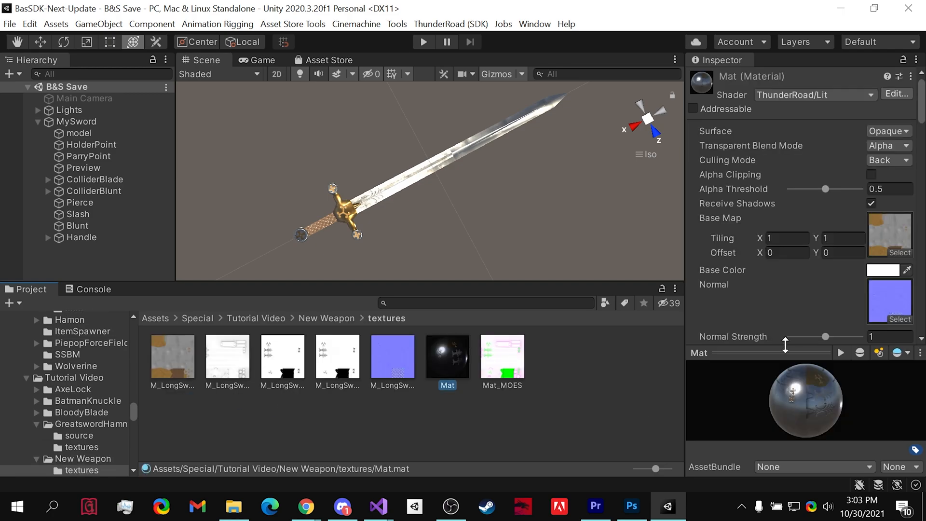
Apply the reveal preset to Mat and review the reveal mask and layer settings it fills in
left_click(901, 77)
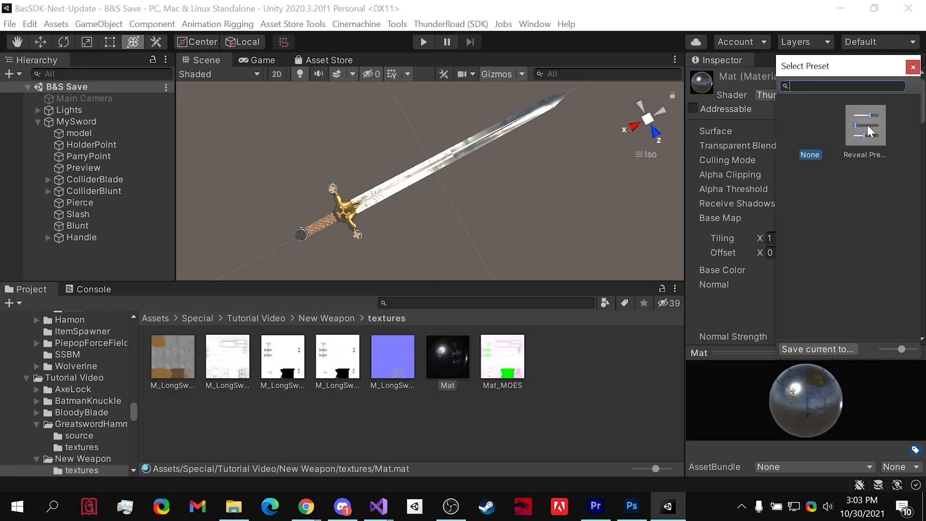
left_click(870, 133)
left_click(913, 68)
scroll(910, 170, "down", 10)
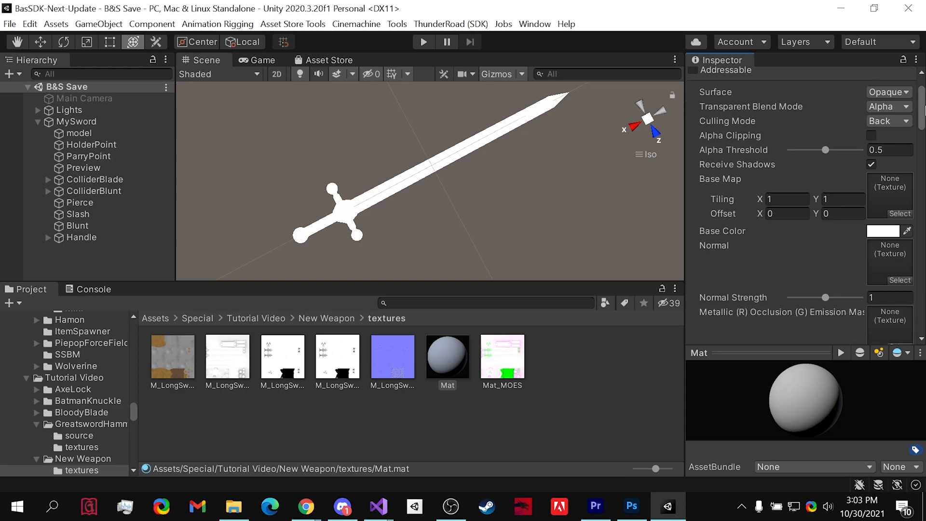
scroll(910, 170, "down", 10)
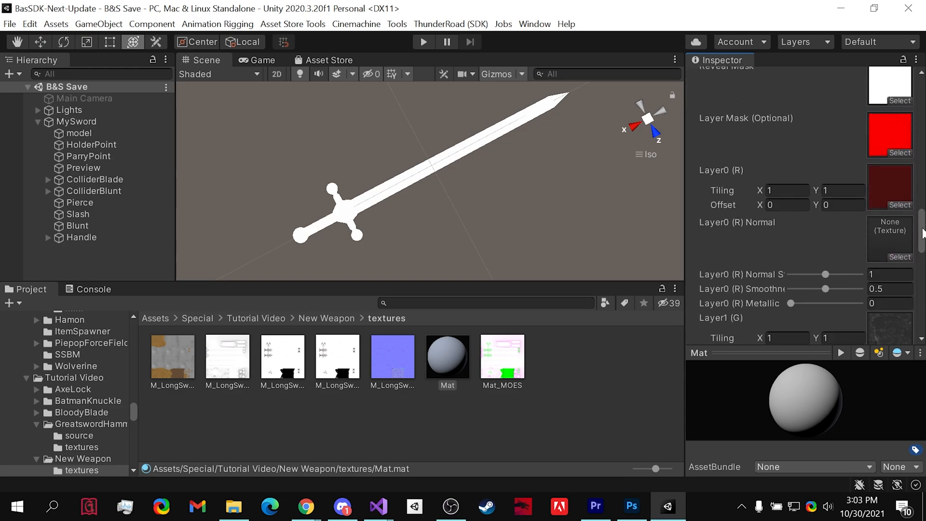
scroll(910, 231, "down", 10)
left_click_drag(922, 255, 923, 116)
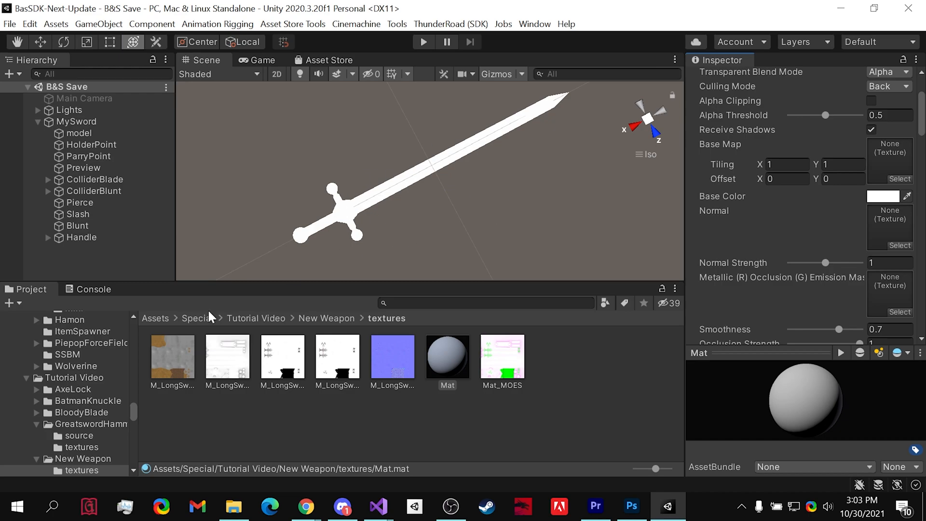
Reassign Mat's sword textures: base map, normal map, Mat_MOES as the metallic/occlusion/emission map, and the sword's normal map for Layer0 (R) Normal
left_click_drag(190, 343, 816, 154)
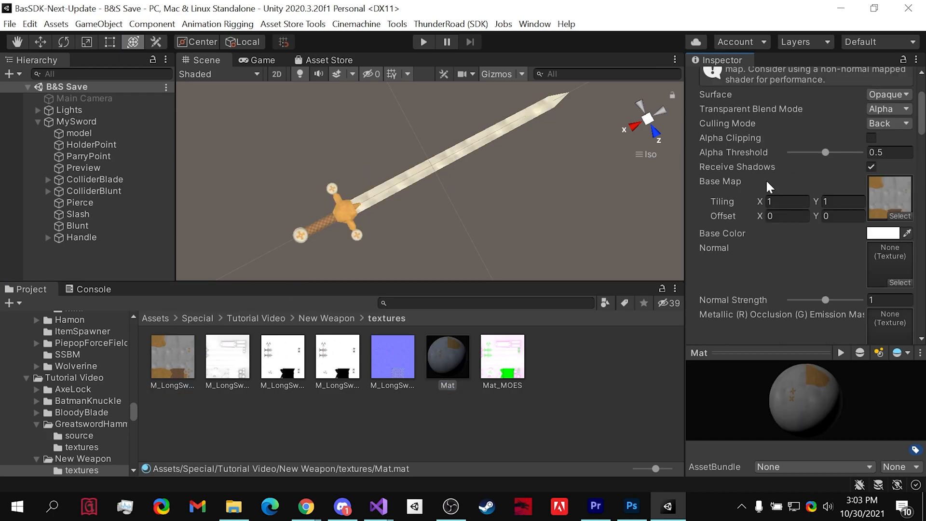
left_click_drag(401, 346, 884, 255)
left_click_drag(924, 118, 925, 129)
left_click_drag(493, 366, 879, 232)
left_click_drag(925, 130, 925, 236)
left_click_drag(386, 357, 891, 199)
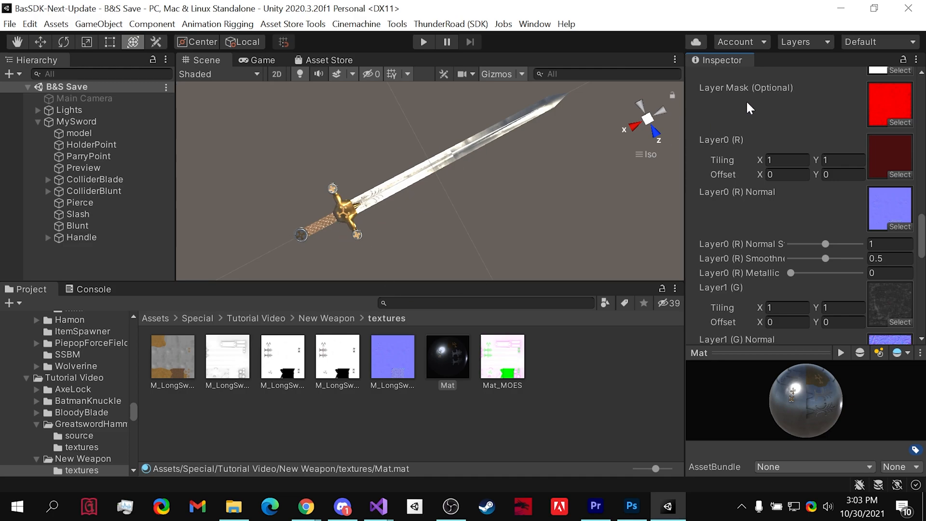
Save the MySword object from the scene as a prefab in the New Weapon folder
left_click(327, 319)
left_click_drag(237, 345, 174, 349)
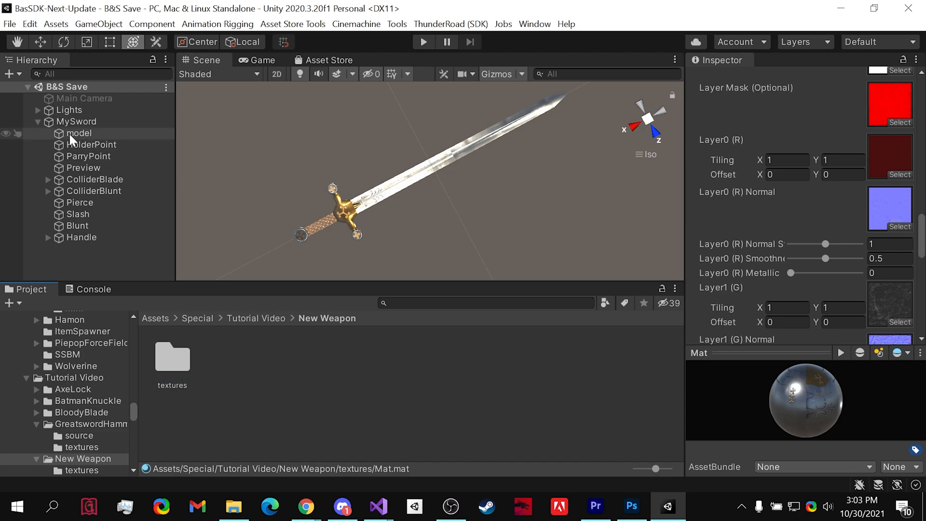
left_click(38, 121)
left_click_drag(68, 121, 246, 378)
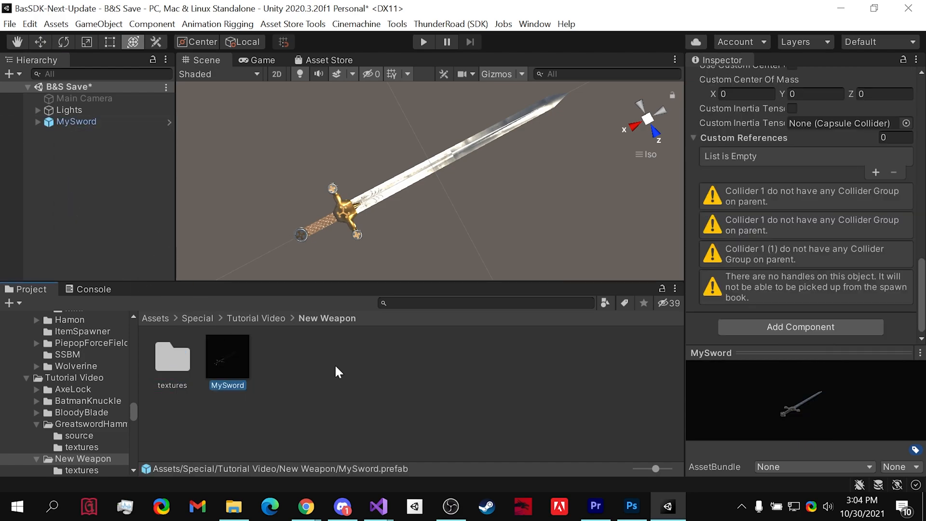
Generate the icon from MySword's Preview object and check the resulting MySword texture in the New Weapon folder
left_click(37, 121)
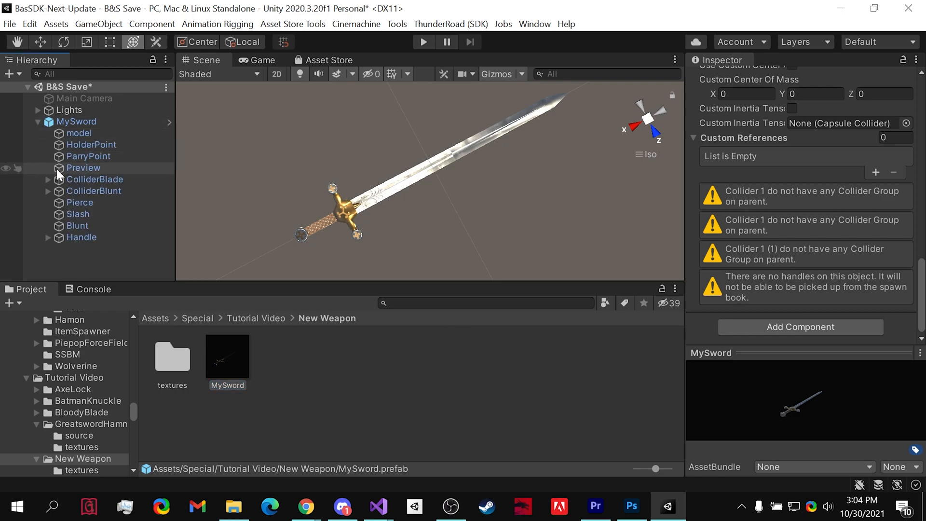
left_click(83, 167)
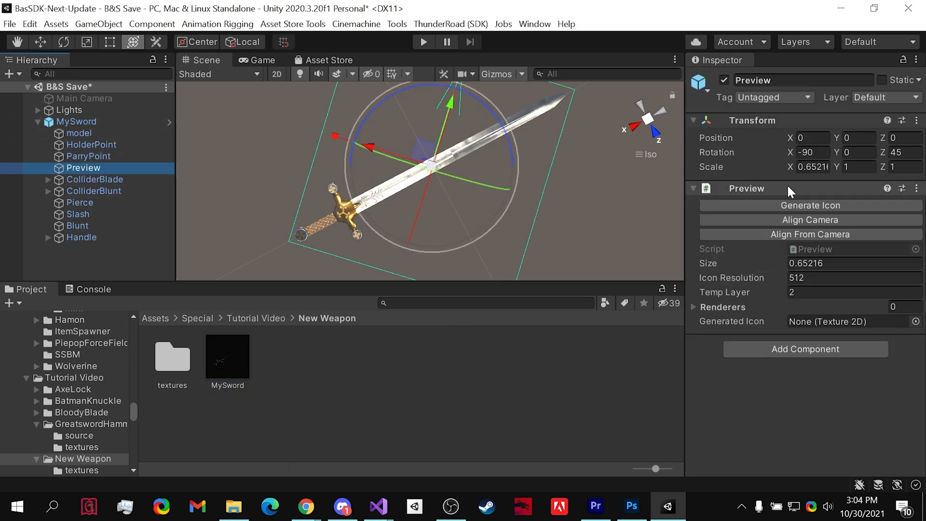
left_click(807, 205)
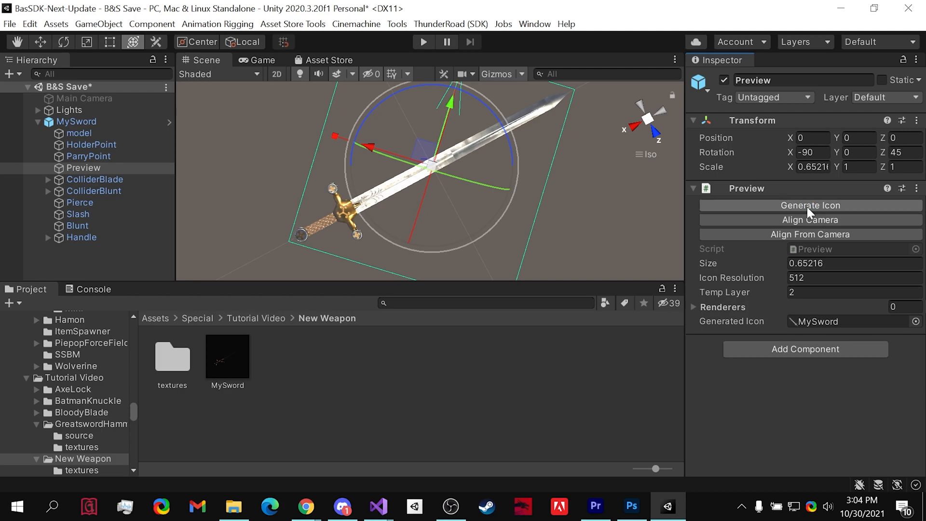
left_click(246, 356)
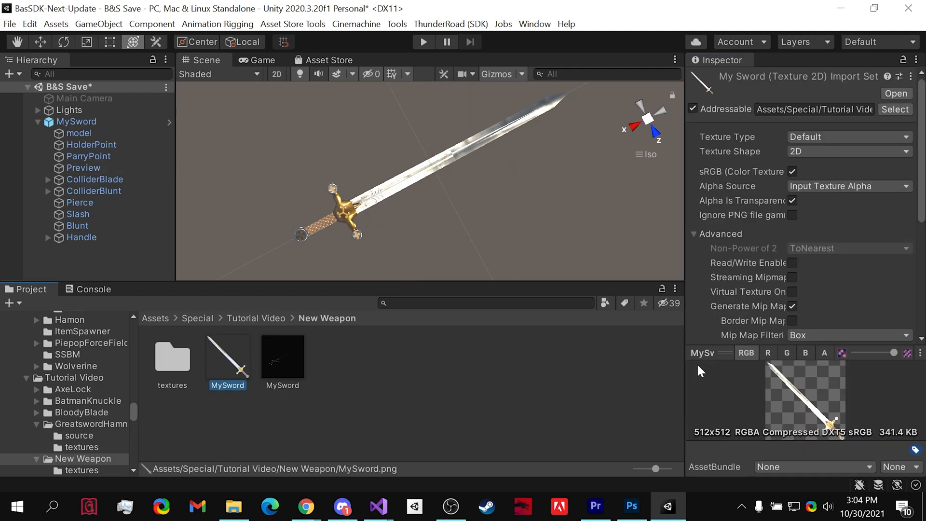
left_click(452, 359)
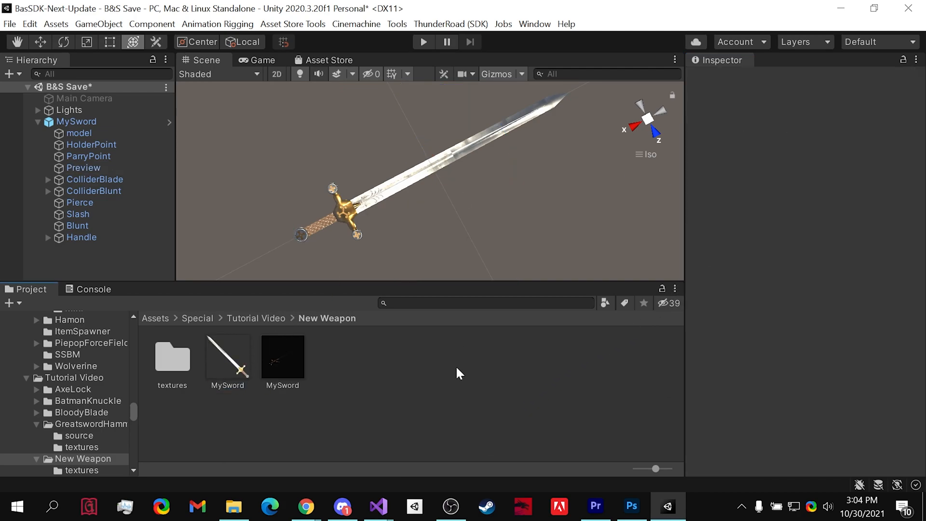
Open the Addressables Groups window and dock it beside the Inspector
left_click(539, 25)
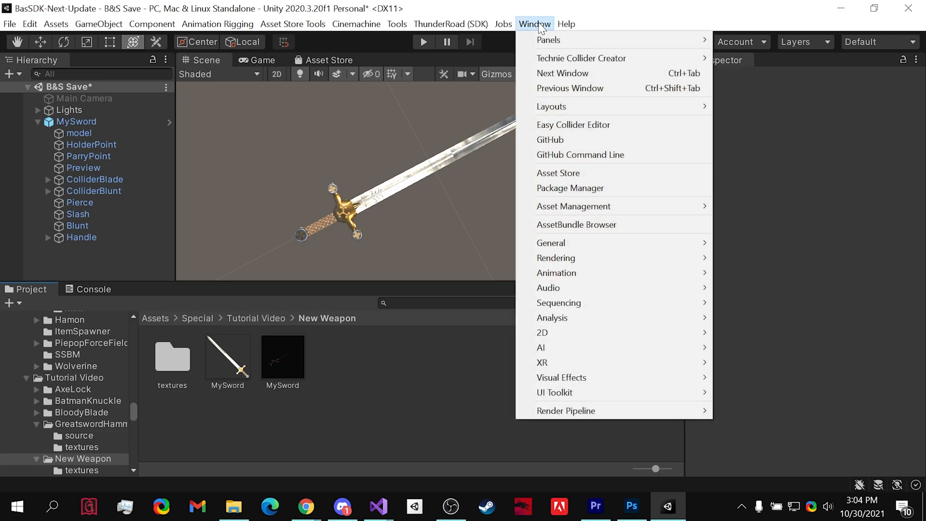
mouse_move(600, 207)
mouse_move(769, 225)
left_click(839, 223)
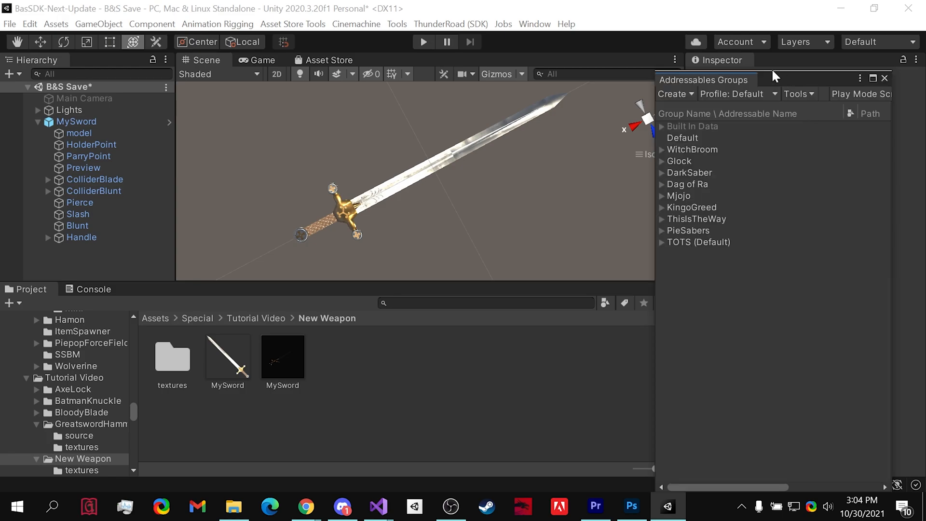
left_click_drag(729, 78, 773, 60)
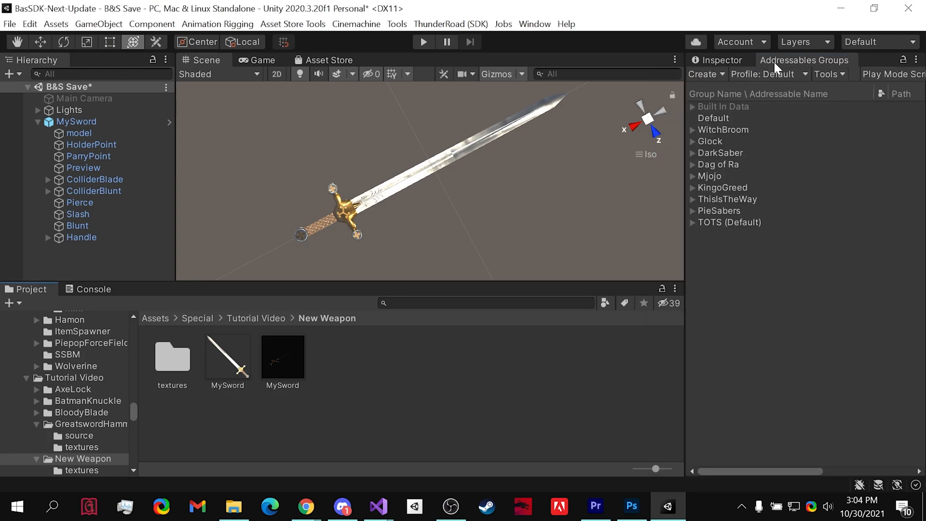
Create a Packed Assets addressables group named My Amazing Sword and set it as the default group
left_click(718, 72)
mouse_move(726, 90)
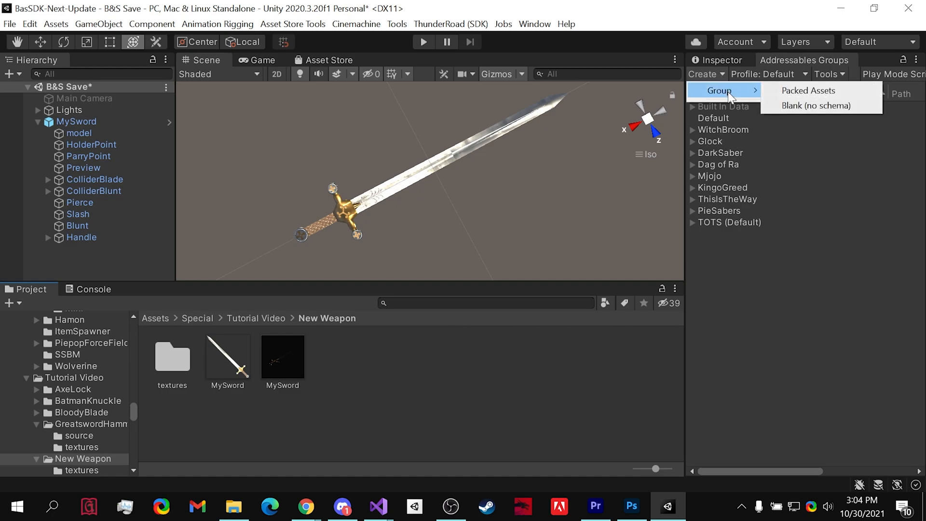
left_click(809, 88)
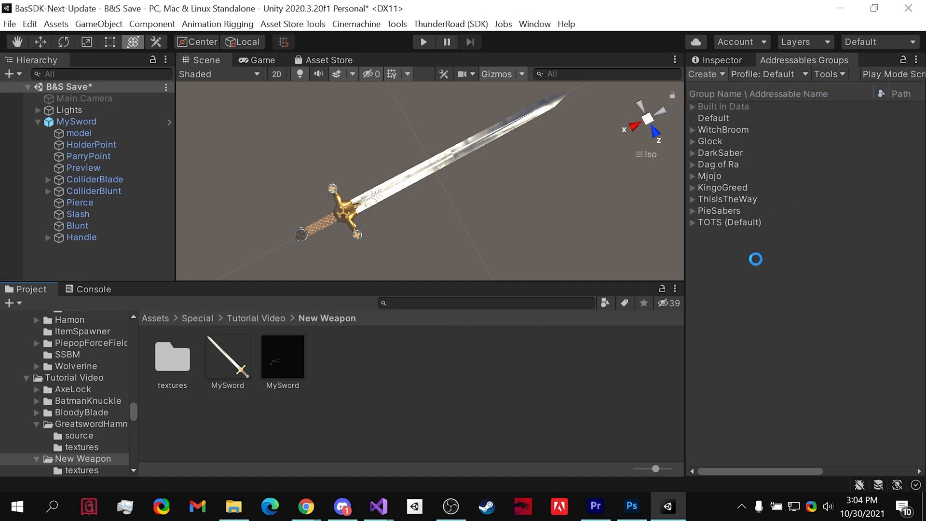
left_click(748, 232)
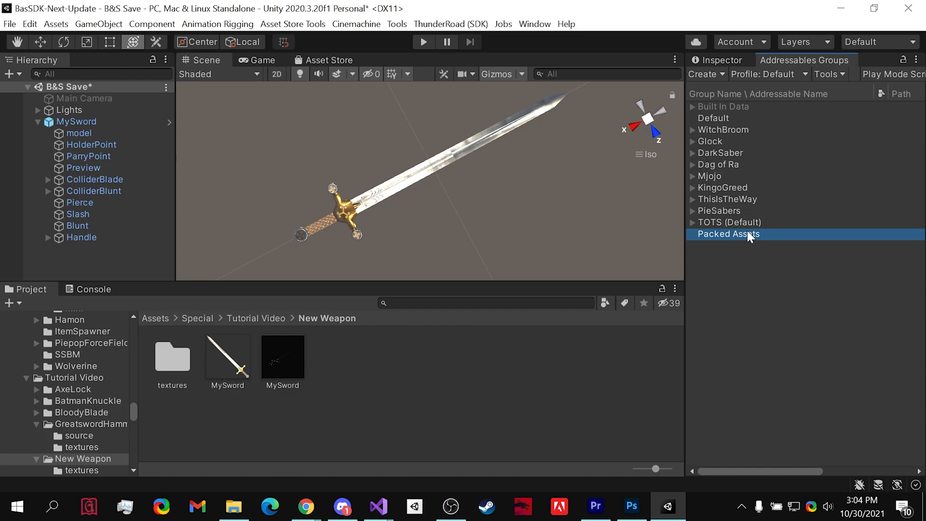
left_click(773, 235)
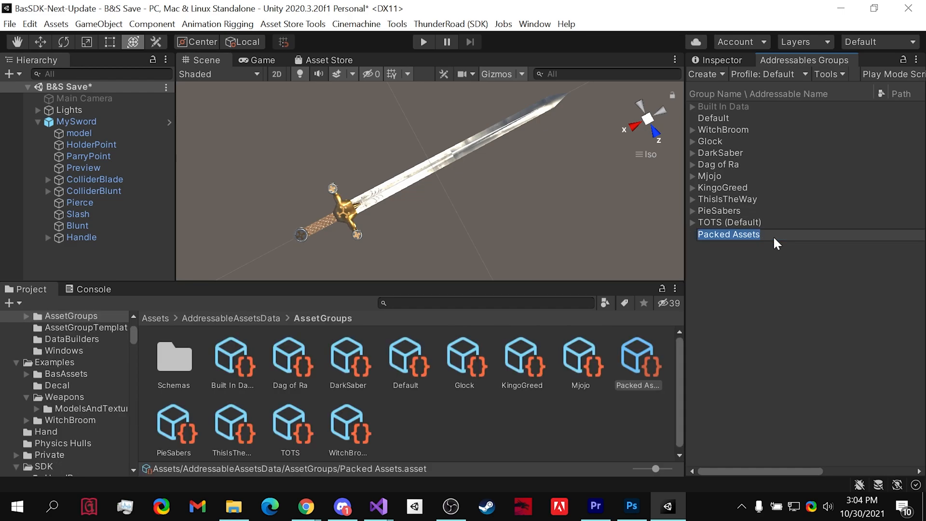
type("My Amazing")
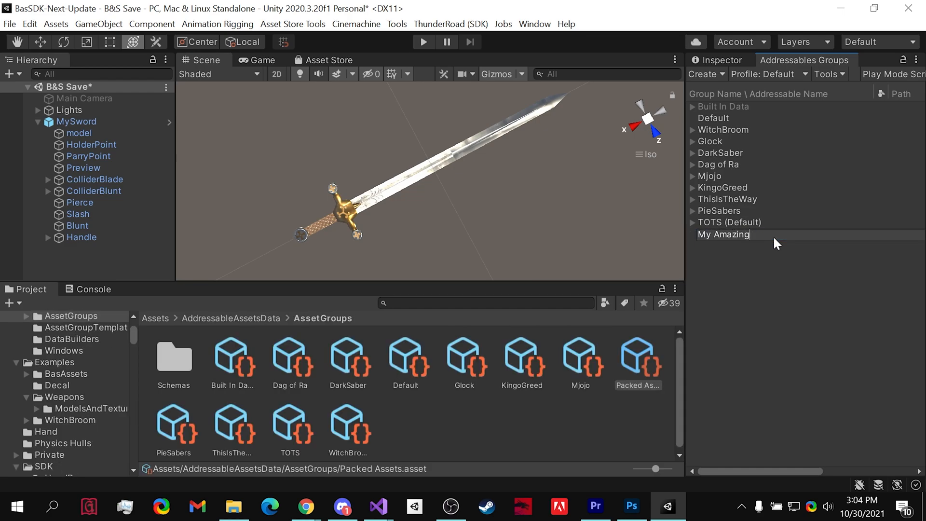
type(" Sword")
key("Return")
right_click(773, 235)
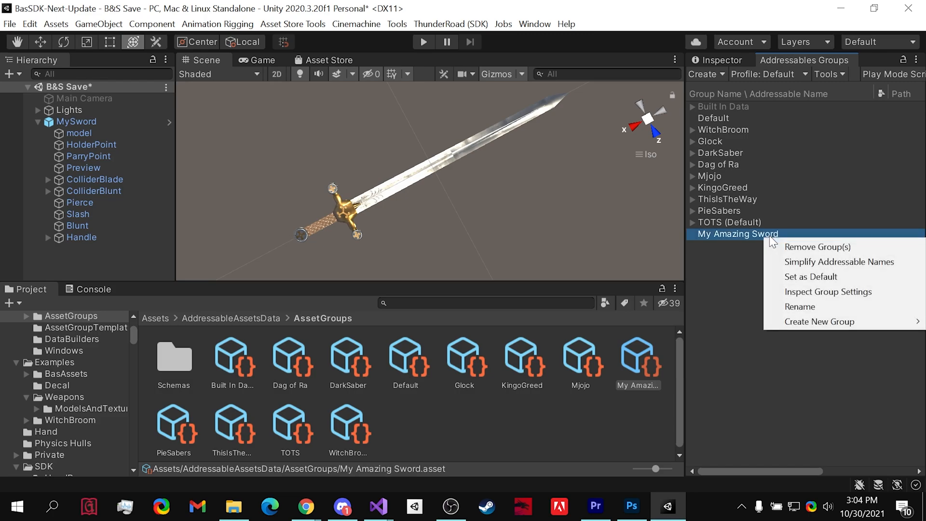
left_click(790, 275)
Add the MySword prefab and its icon from Special/Tutorial Video/New Weapon to the My Amazing Sword group
left_click(159, 319)
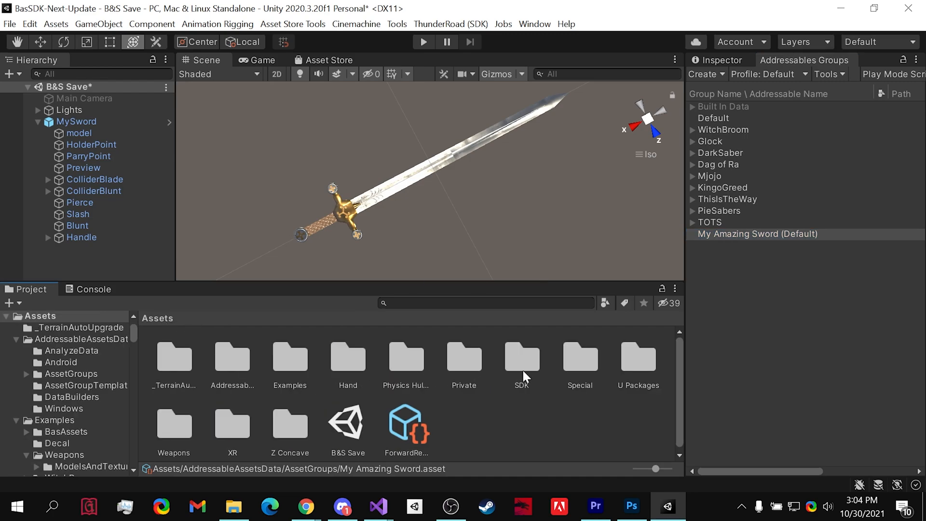
double_click(577, 368)
double_click(608, 360)
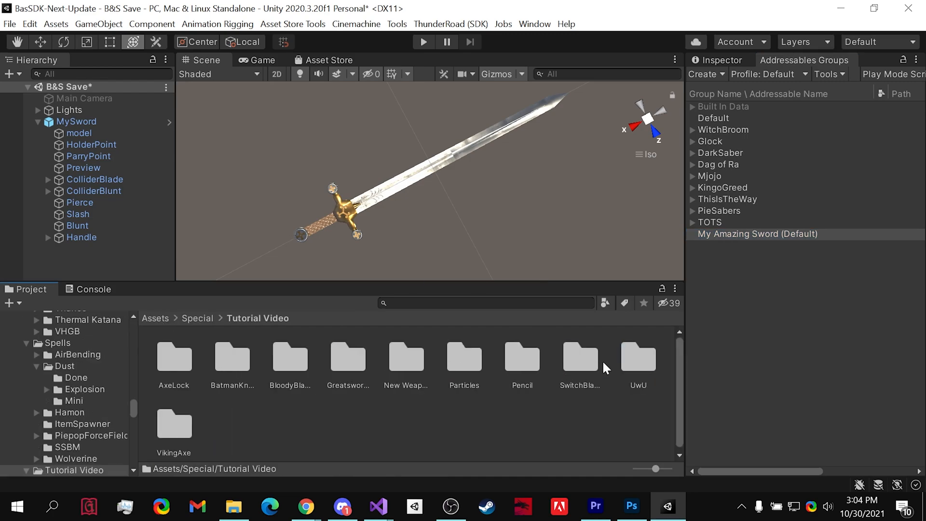
double_click(405, 365)
left_click(270, 352)
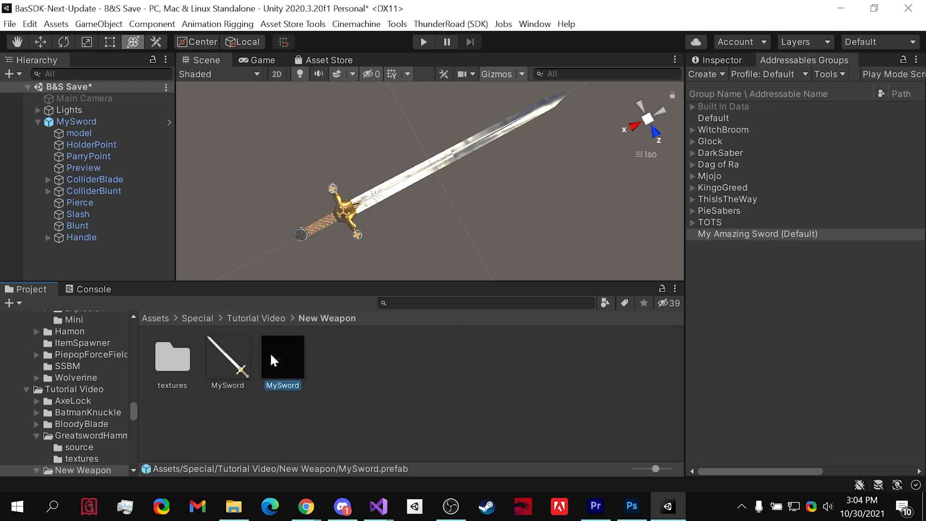
left_click(232, 364, "ctrl")
left_click_drag(279, 367, 644, 240)
Simplify the addressable names of both MySword entries in the My Amazing Sword group
right_click(682, 254)
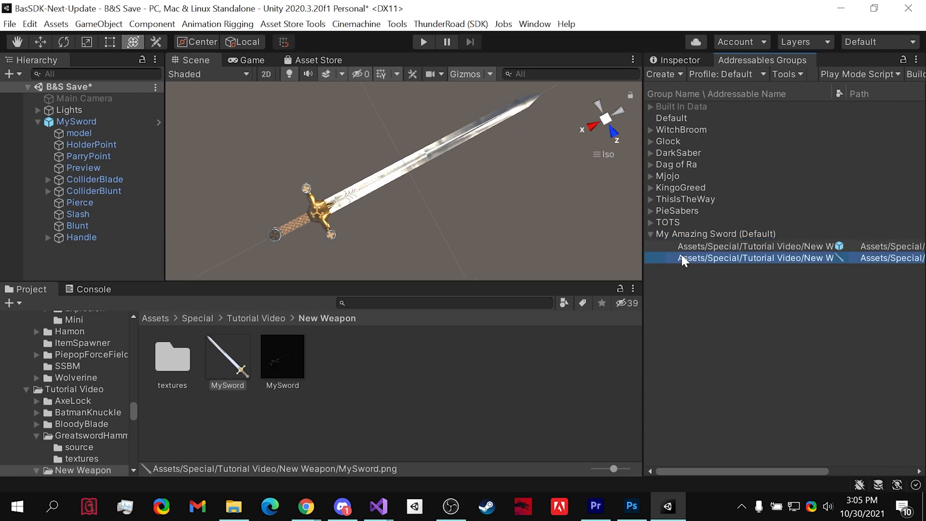
left_click(733, 339)
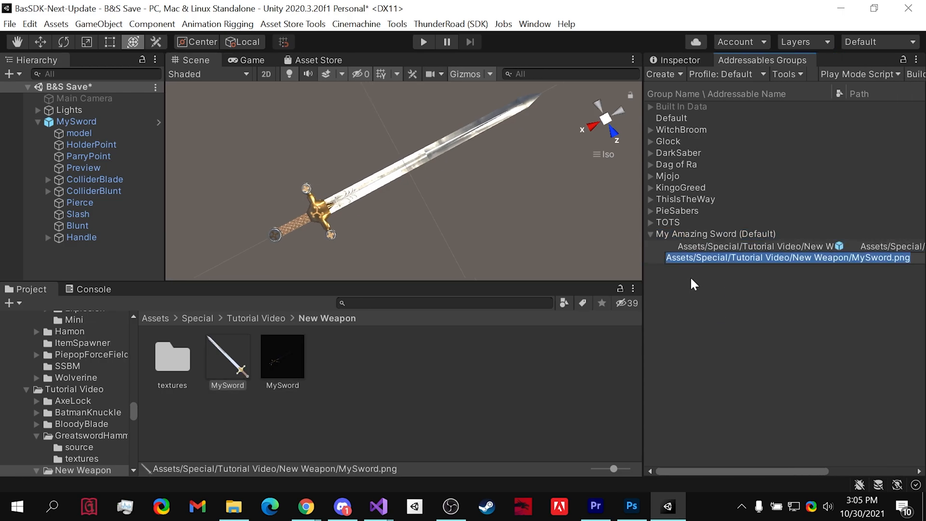
left_click(691, 247)
left_click(692, 254, "shift")
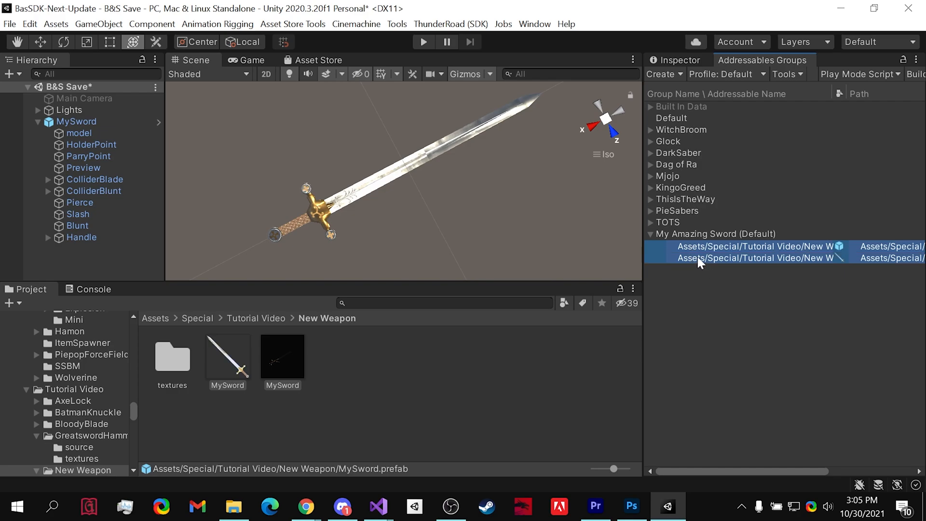
right_click(698, 260)
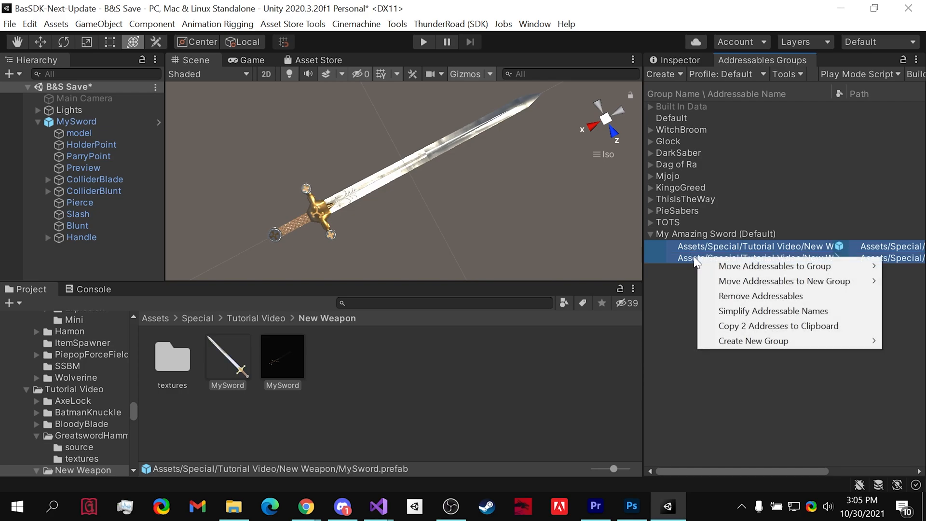
left_click(727, 311)
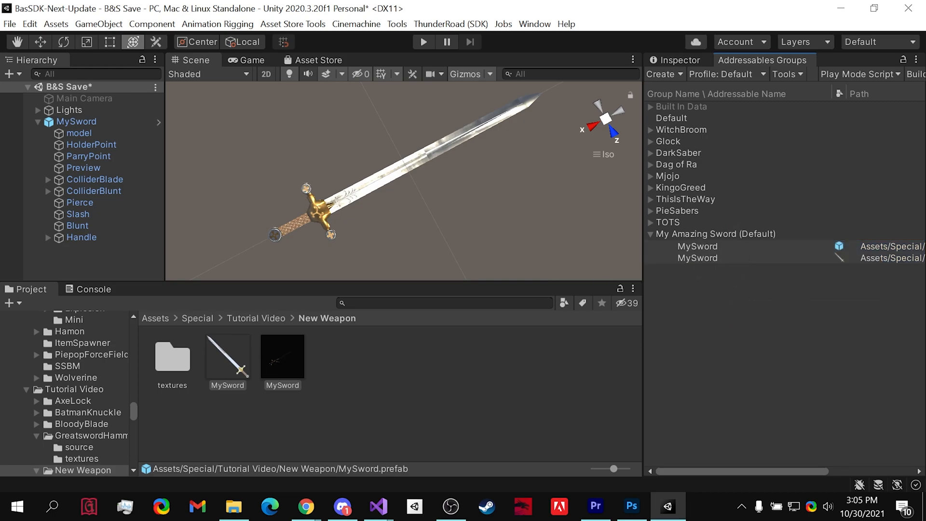
Prefix the addressable names of both MySword entries with "Piepop101s." using the Addressable Rename Wizard
left_click(690, 247)
left_click(697, 258, "shift")
left_click(54, 24)
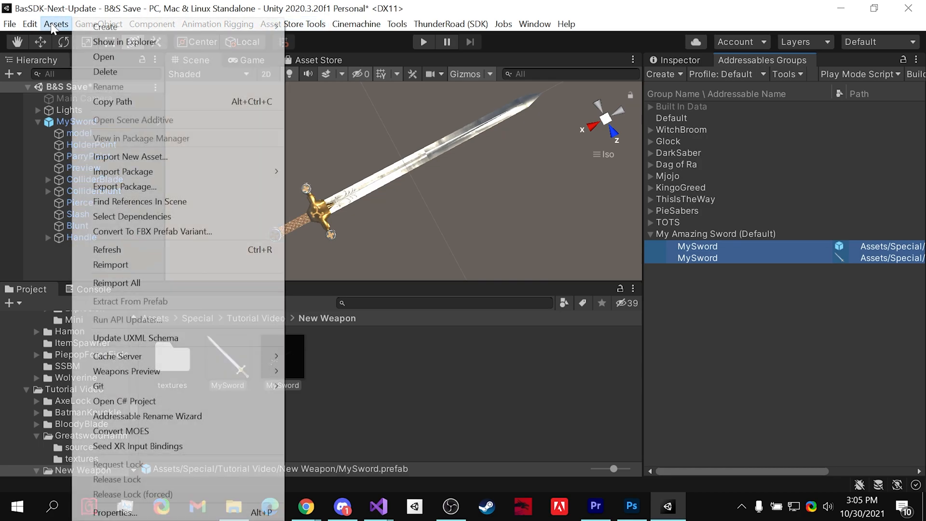
left_click(190, 418)
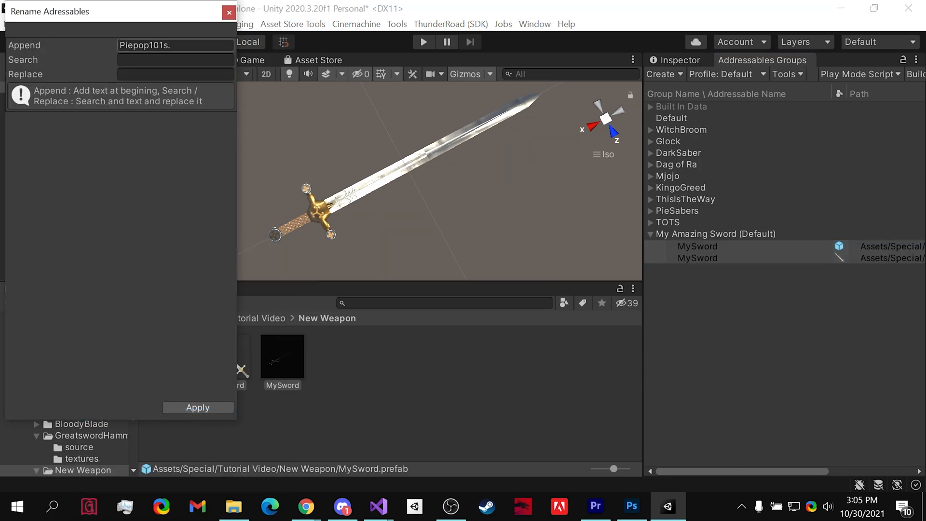
left_click(206, 408)
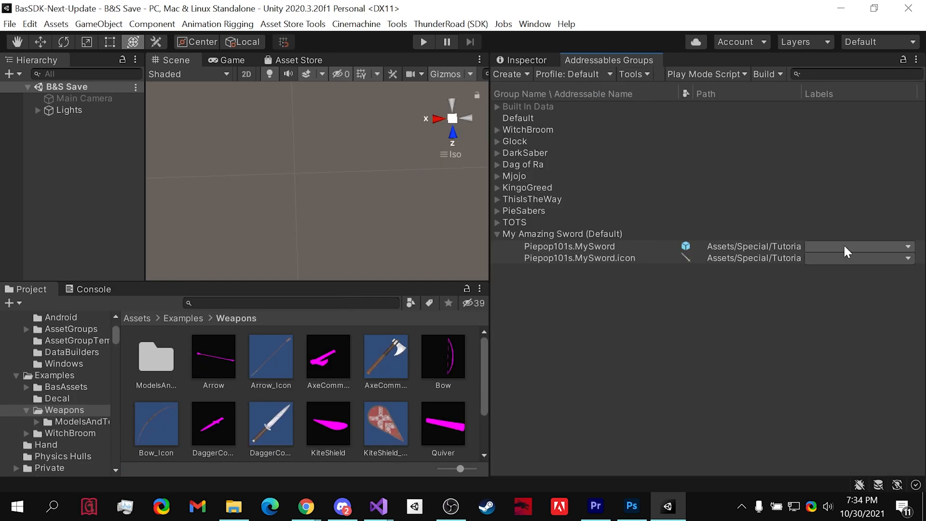
Try to add an addressables label named Windows from the label manager of the Piepop101s.MySword entry
left_click(844, 246)
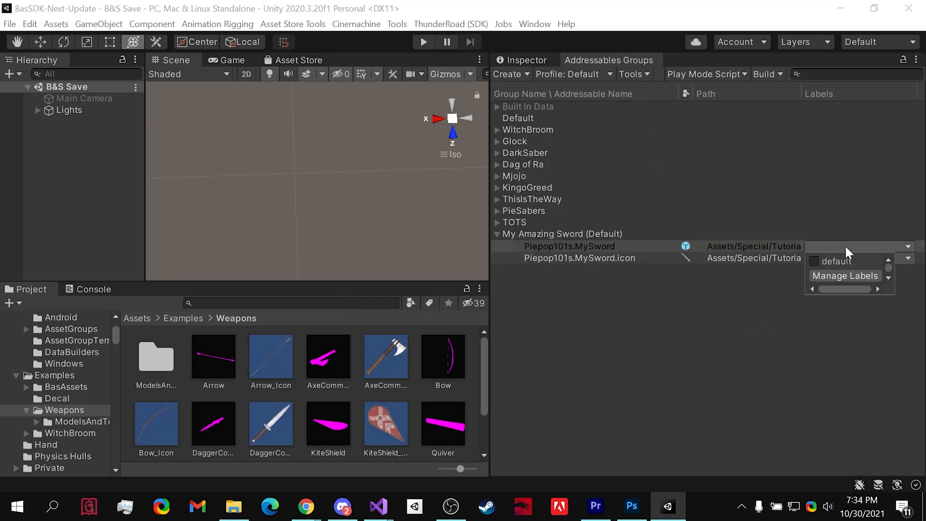
left_click(845, 277)
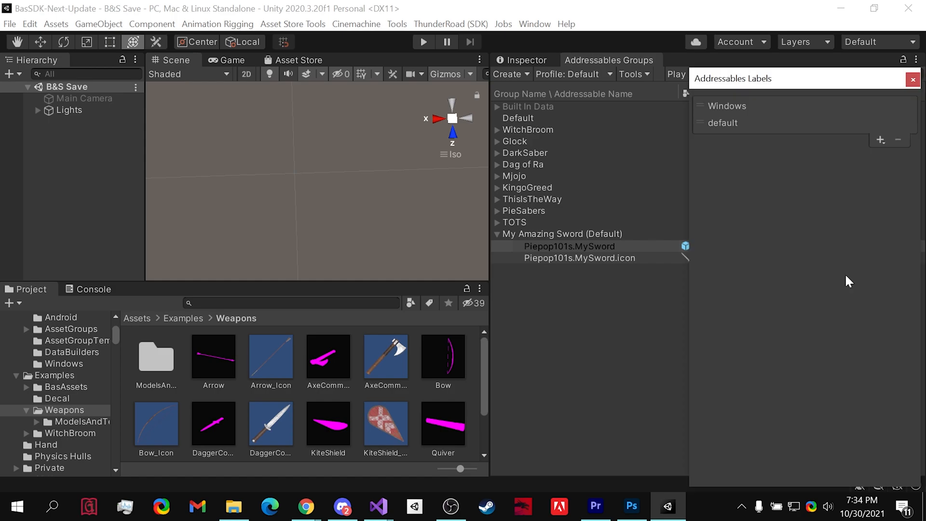
left_click(879, 140)
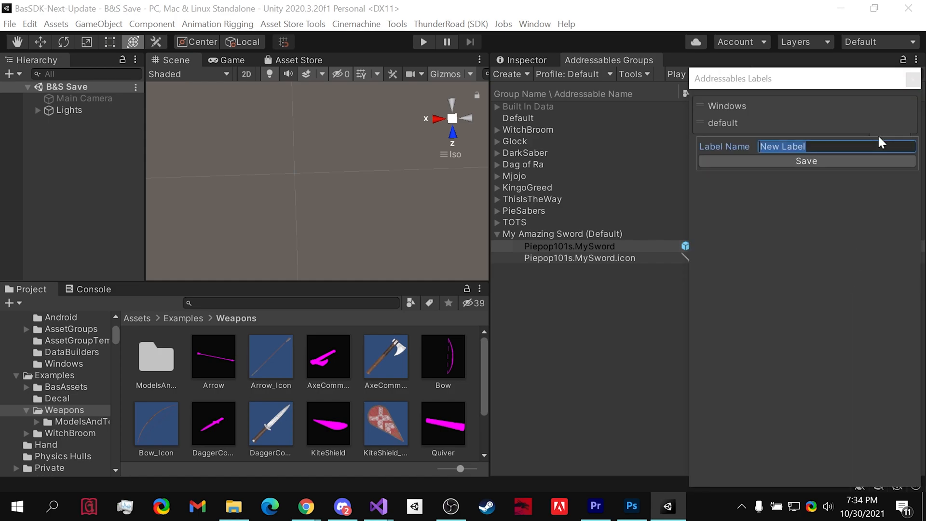
type("Windows")
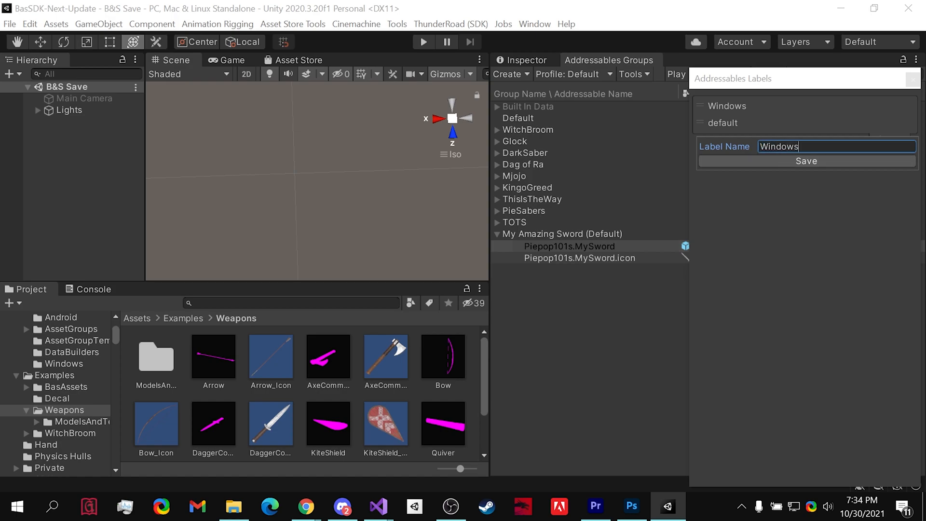
left_click(665, 255)
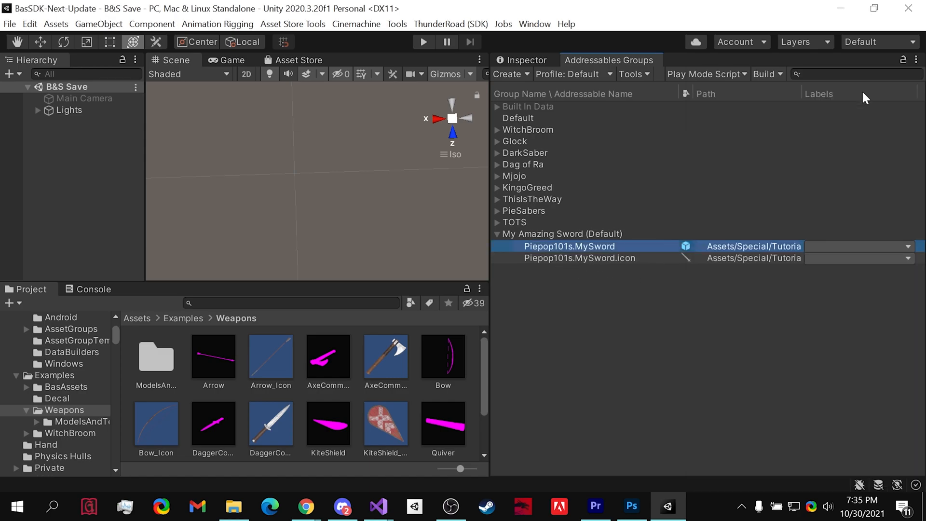
Assign the Windows label to the Piepop101s.MySword and Piepop101s.MySword.icon entries in the My Amazing Sword group
left_click(861, 244)
left_click(840, 259)
left_click(775, 277)
left_click(824, 259)
left_click(831, 270)
left_click(777, 281)
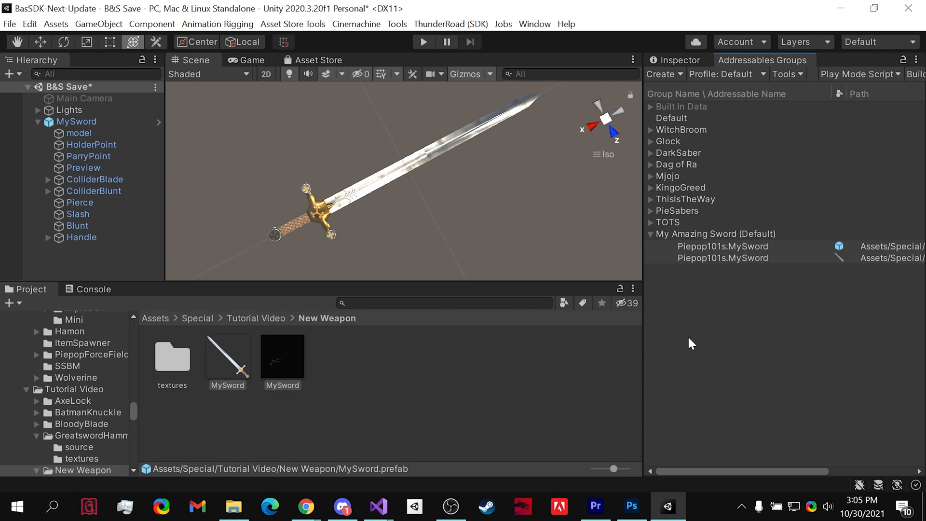
Create a material with the default name in the New Weapon textures folder
double_click(172, 359)
left_click(448, 359)
left_click(680, 61)
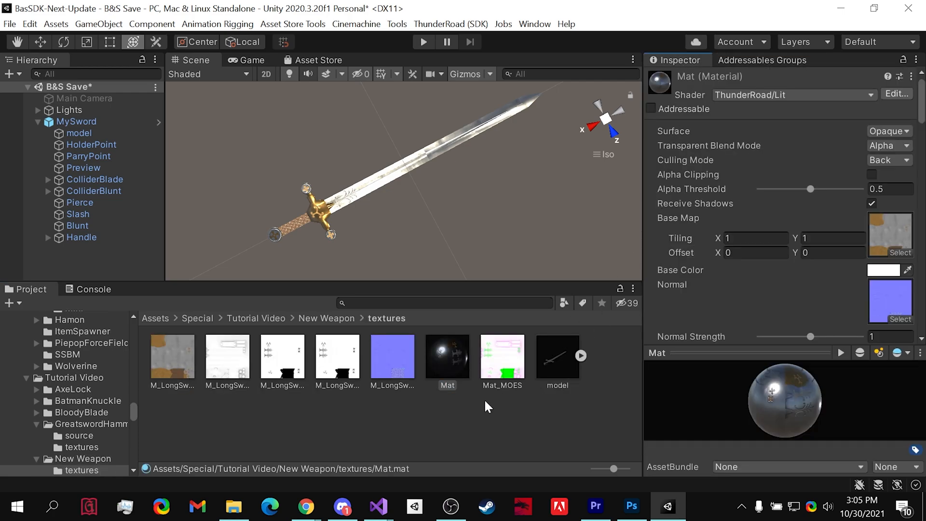
left_click(444, 400)
right_click(447, 401)
mouse_move(625, 12)
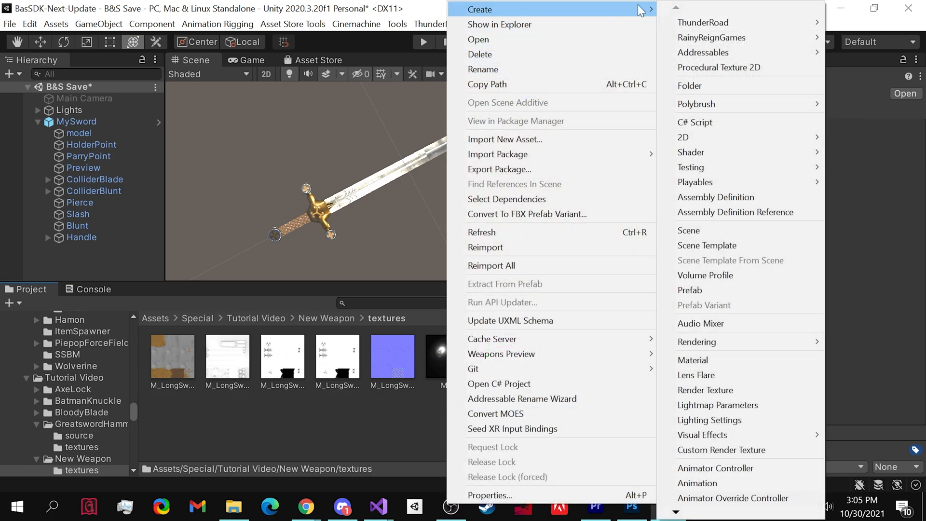
left_click(726, 360)
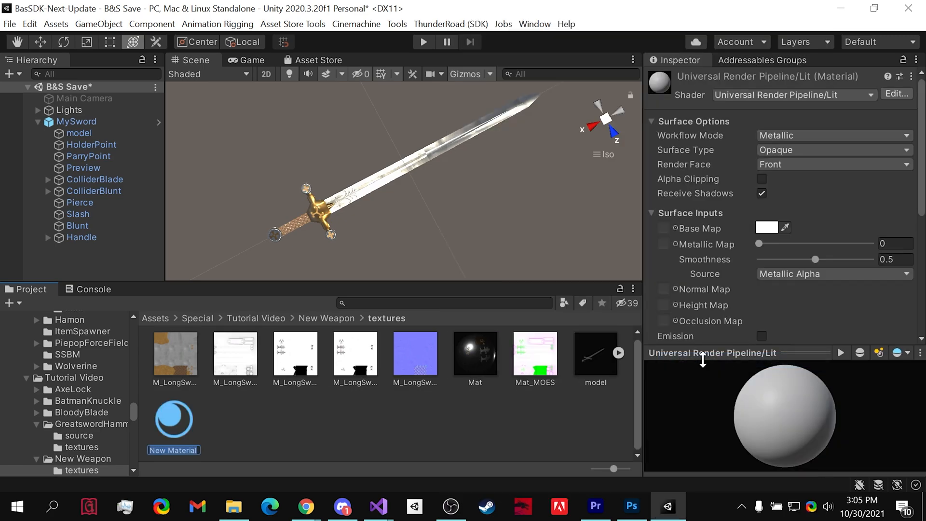
left_click(416, 413)
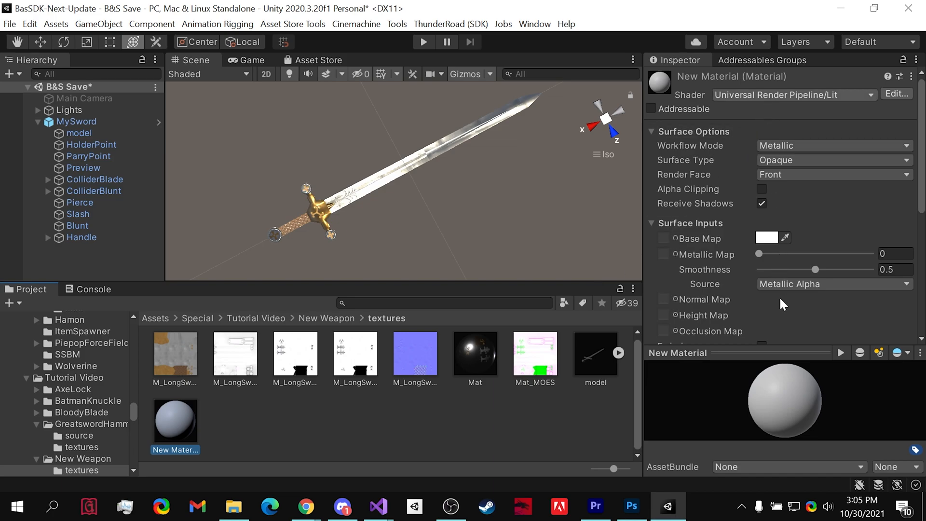
Set the new material's shader to ThunderRoad/Lit with Reveal Layers at 1, and save the project
left_click(791, 95)
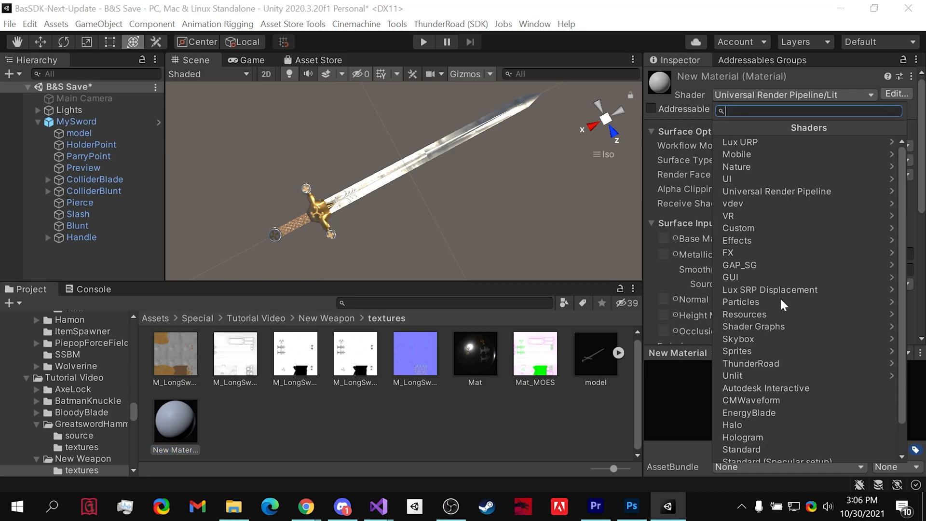
left_click(787, 365)
left_click(774, 144)
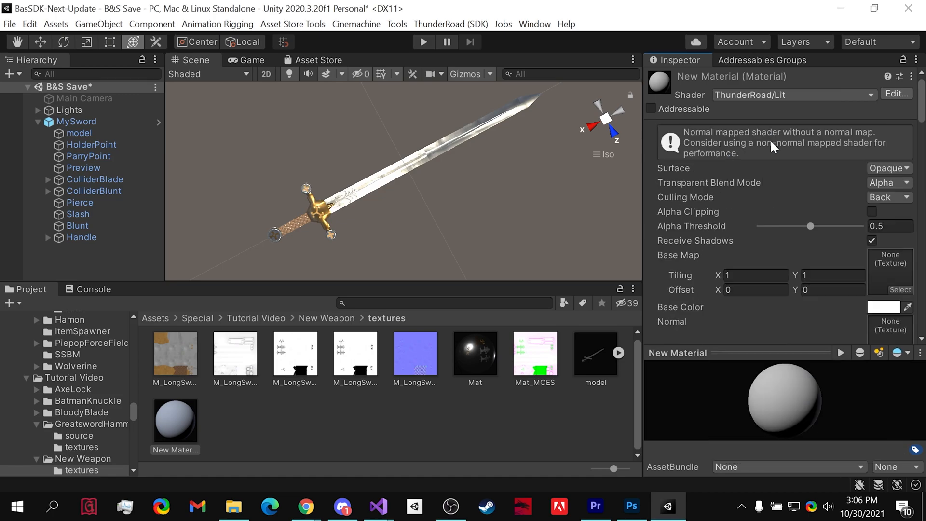
scroll(781, 202, "down", 20)
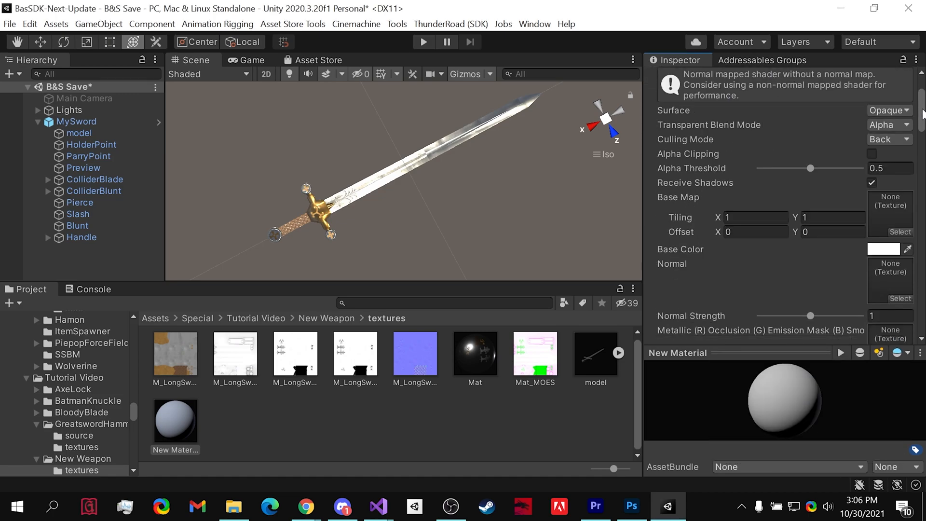
left_click_drag(923, 308, 922, 200)
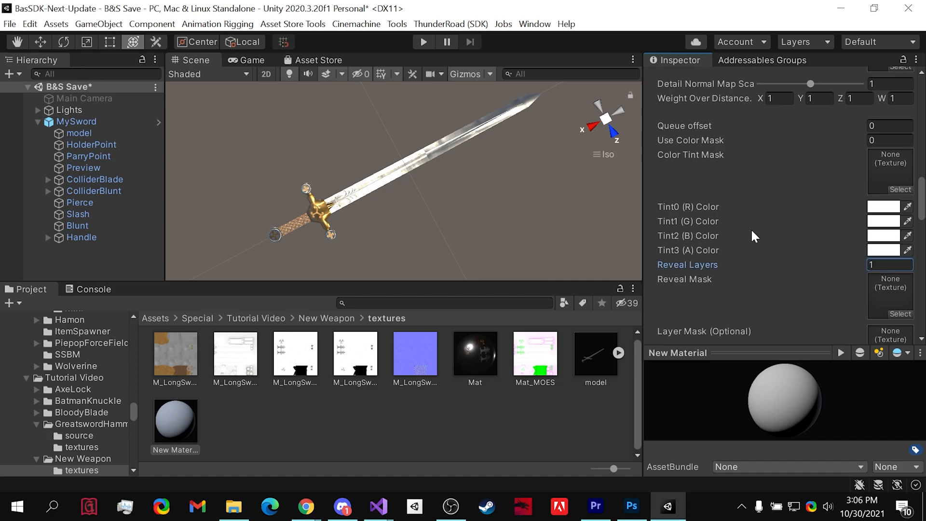
key("ctrl+s")
Add the new material to the My Amazing Sword addressables group and name its entry MySwordReveal
left_click(763, 60)
left_click_drag(170, 423, 704, 271)
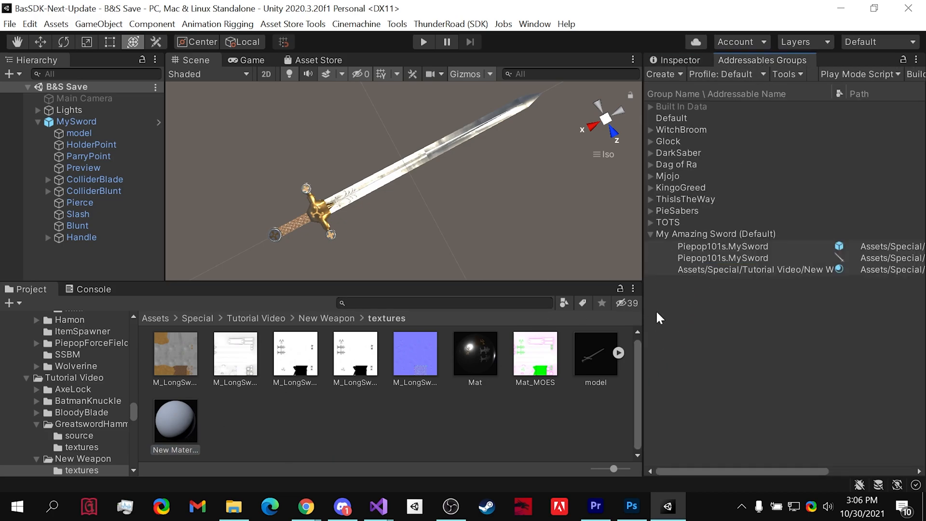
double_click(723, 269)
type("MySword")
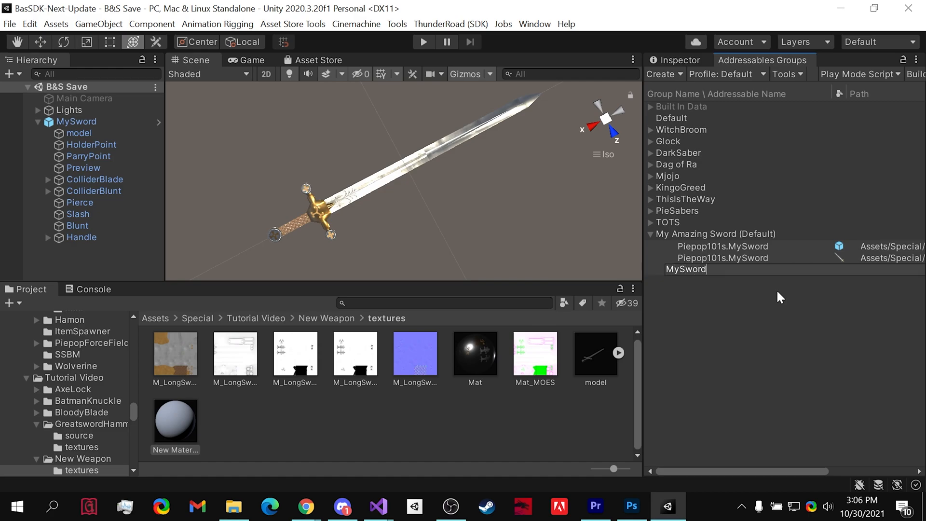
type("Reveal")
key("Return")
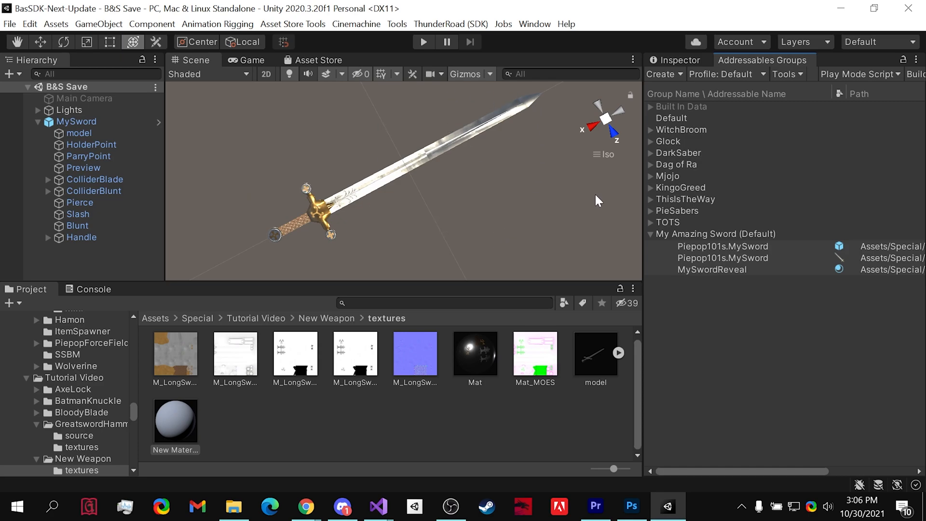
Open the Mod Builder and select the modprofiles file in the Assets/SDK folder
left_click(457, 25)
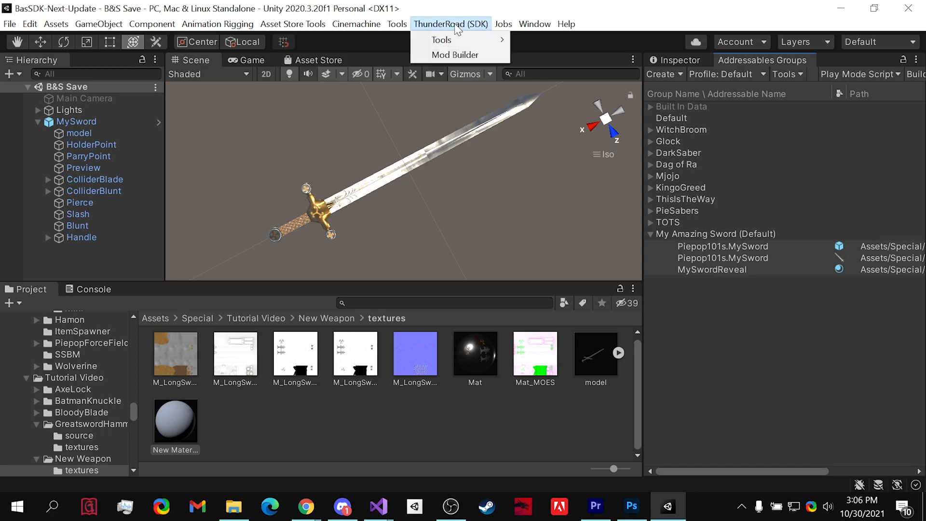
left_click(464, 54)
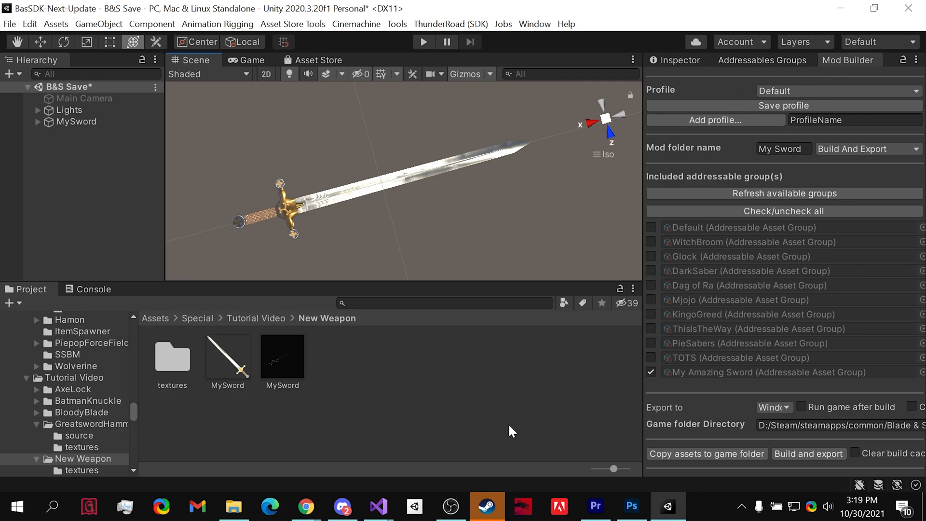
left_click(156, 319)
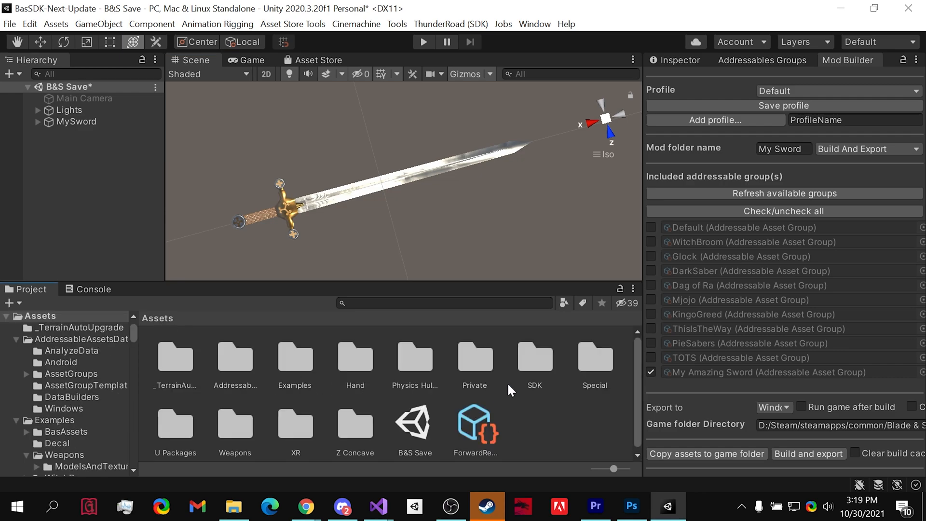
double_click(525, 361)
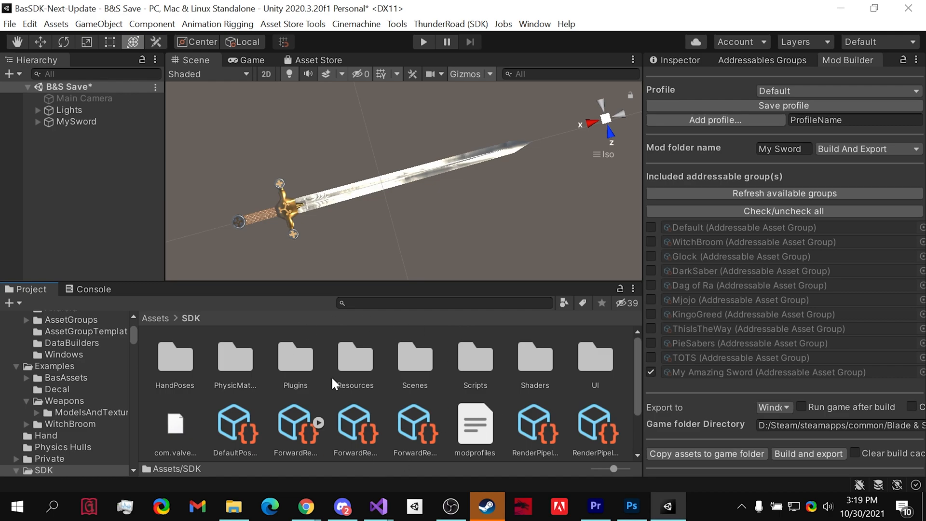
scroll(429, 378, "down", 1)
left_click(451, 408)
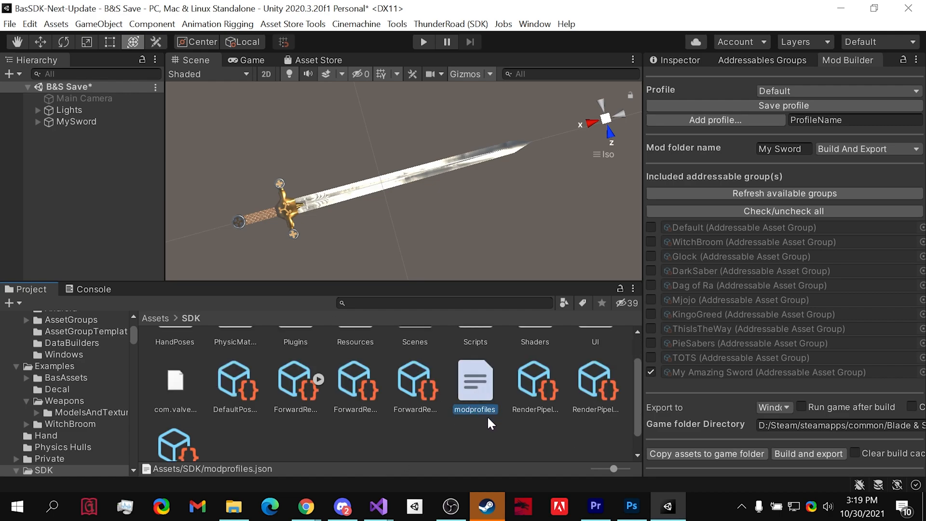
Reset the editor to the Default layout and reopen the Mod Builder, docking it beside Addressables Groups
left_click(882, 43)
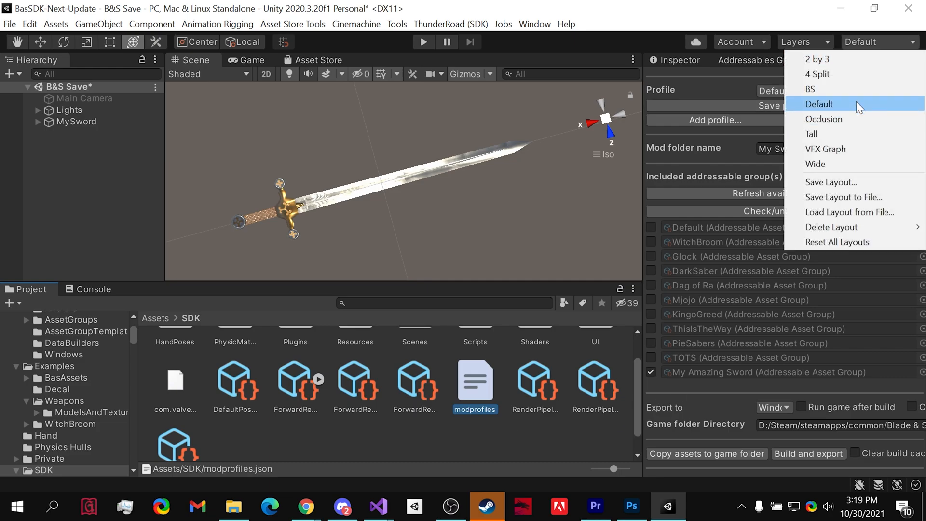
left_click(856, 103)
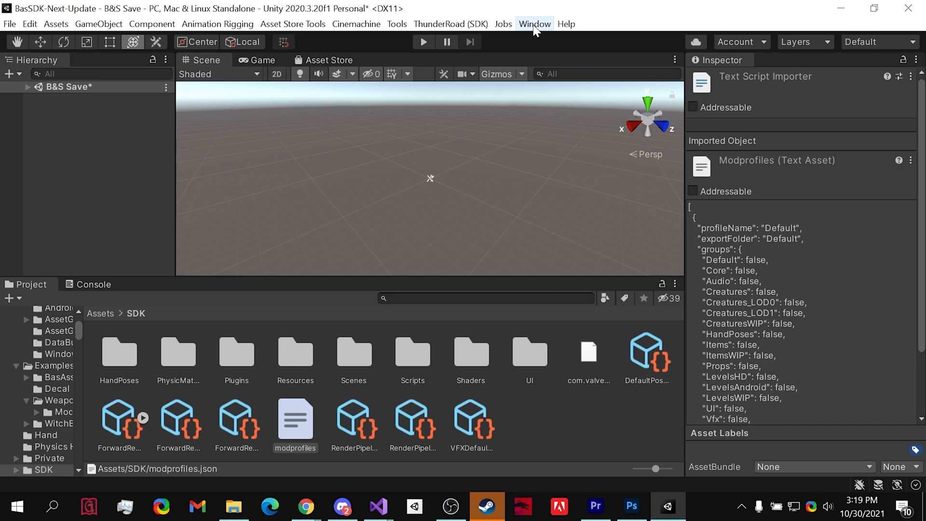
left_click(466, 24)
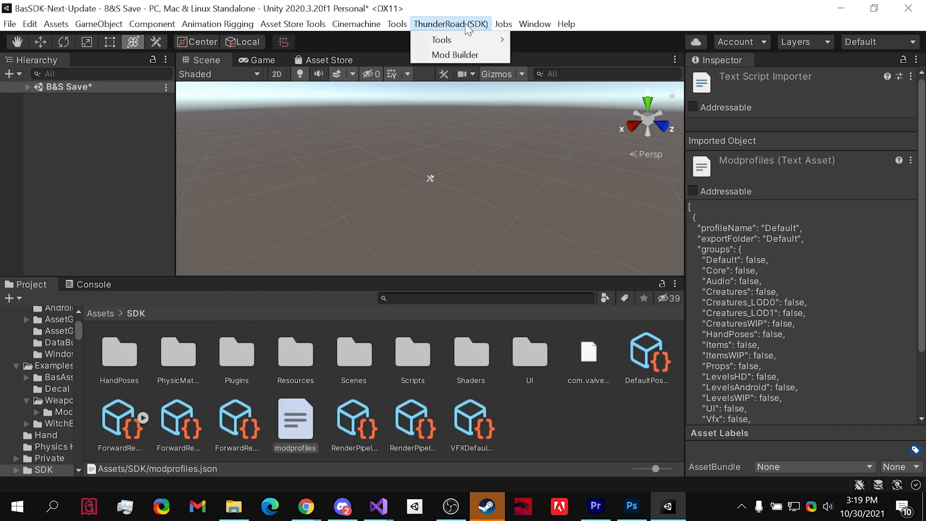
left_click(463, 56)
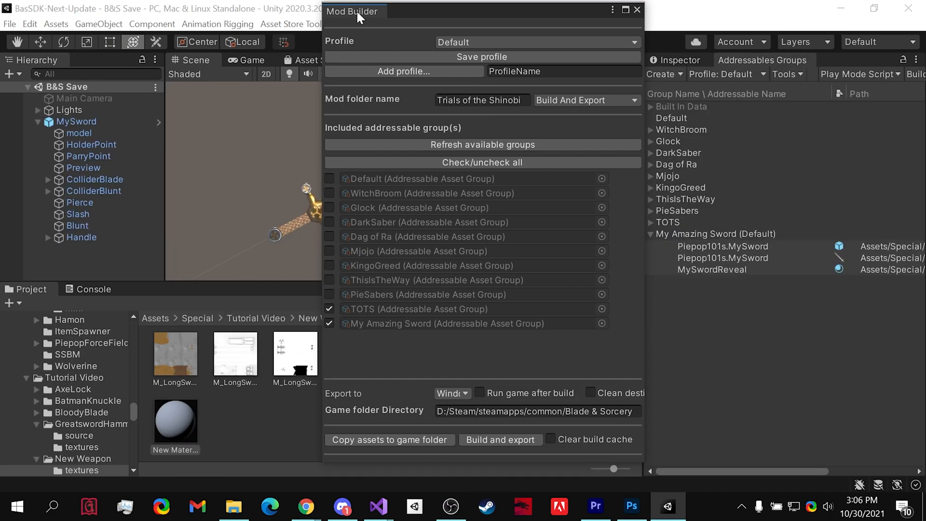
left_click_drag(356, 10, 837, 62)
Exclude the TOTS group from the mod build and set the mod folder name to My Sword
left_click(650, 358)
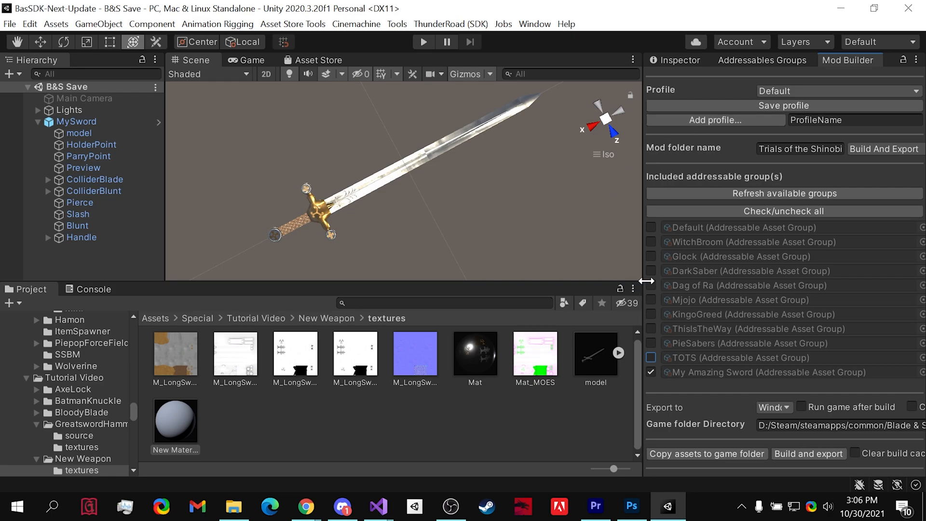
left_click(801, 147)
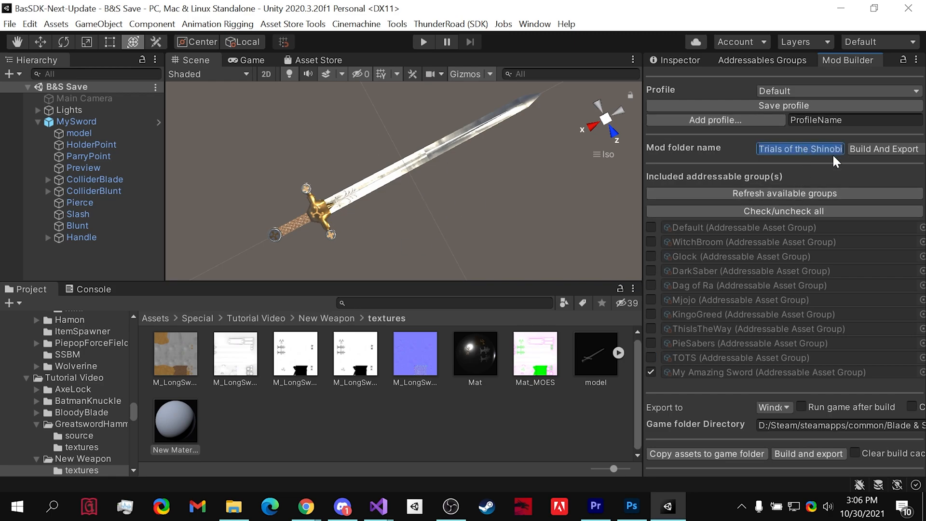
type("My Sword")
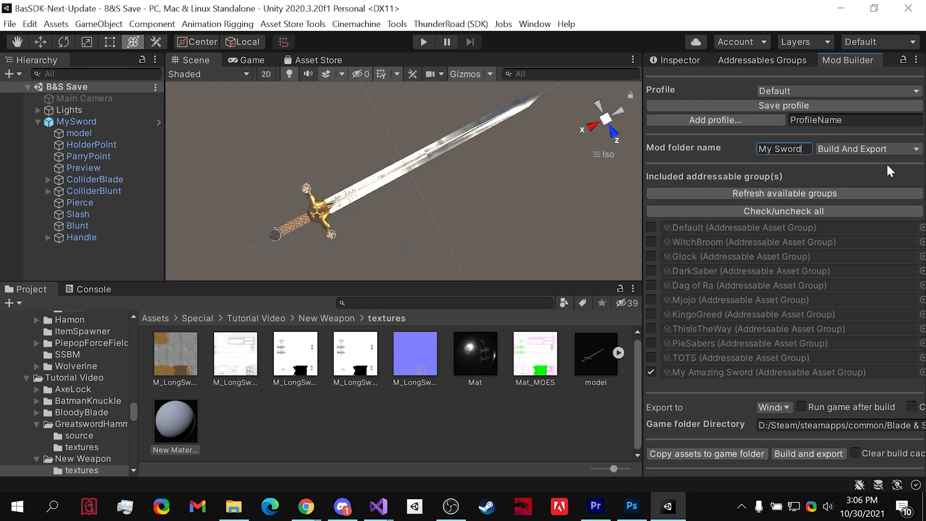
Set the Mod Builder's game folder directory to the Blade & Sorcery folder under D:/Steam/steamapps/common
left_click(838, 423)
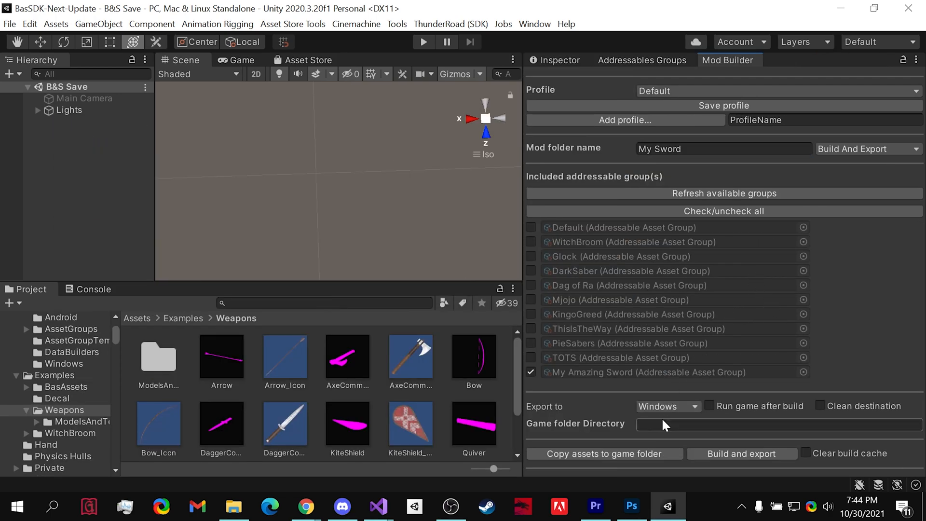
left_click(664, 424)
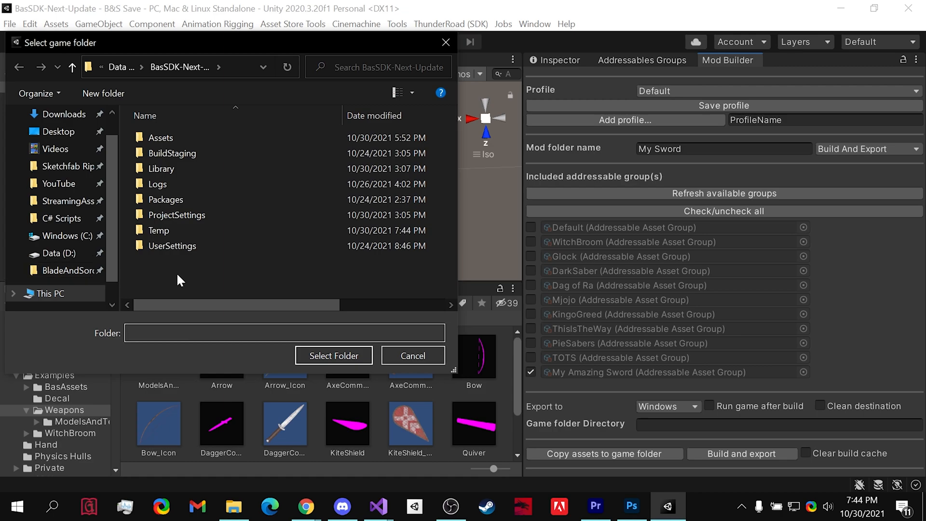
left_click(58, 253)
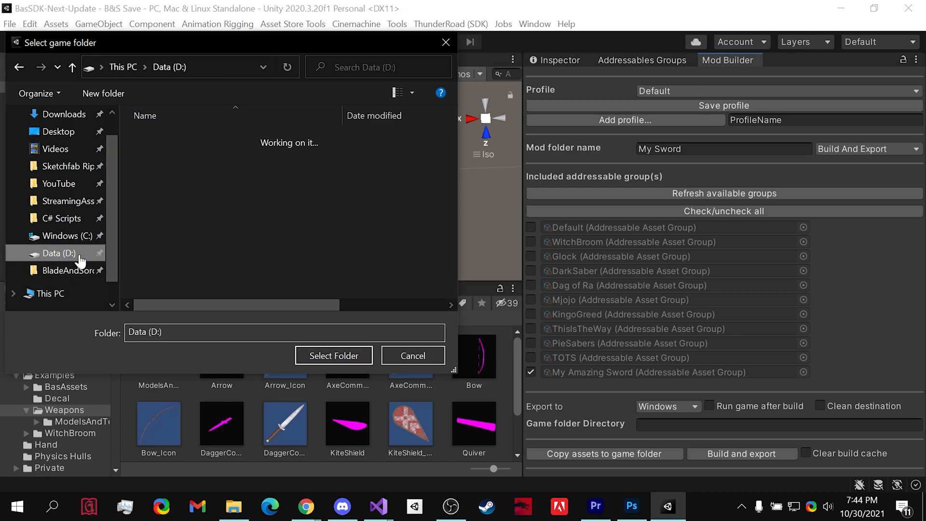
scroll(193, 255, "down", 5)
double_click(193, 260)
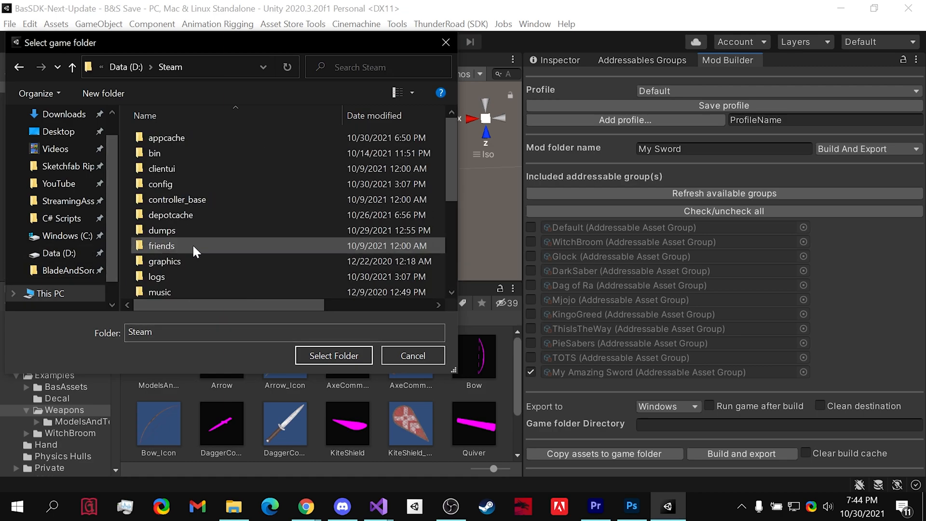
scroll(198, 216, "down", 4)
double_click(192, 214)
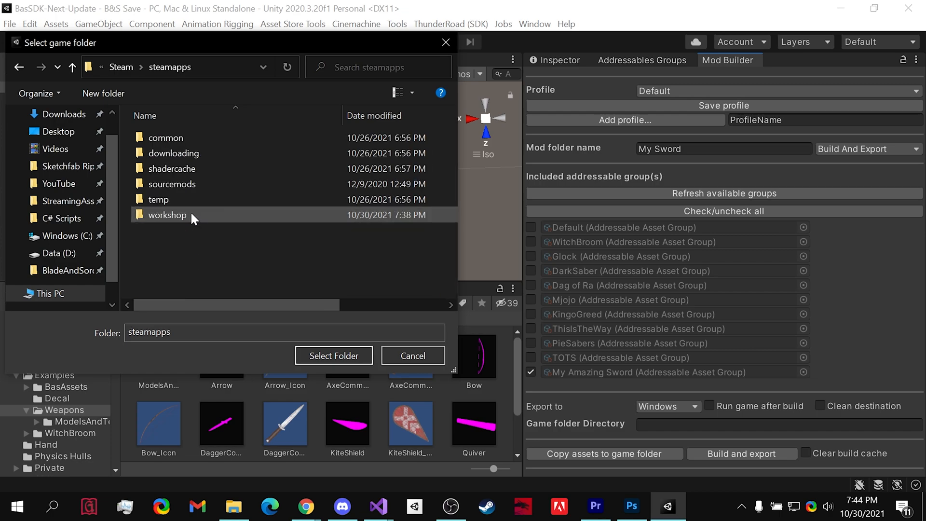
left_click(201, 138)
double_click(200, 139)
left_click(207, 137)
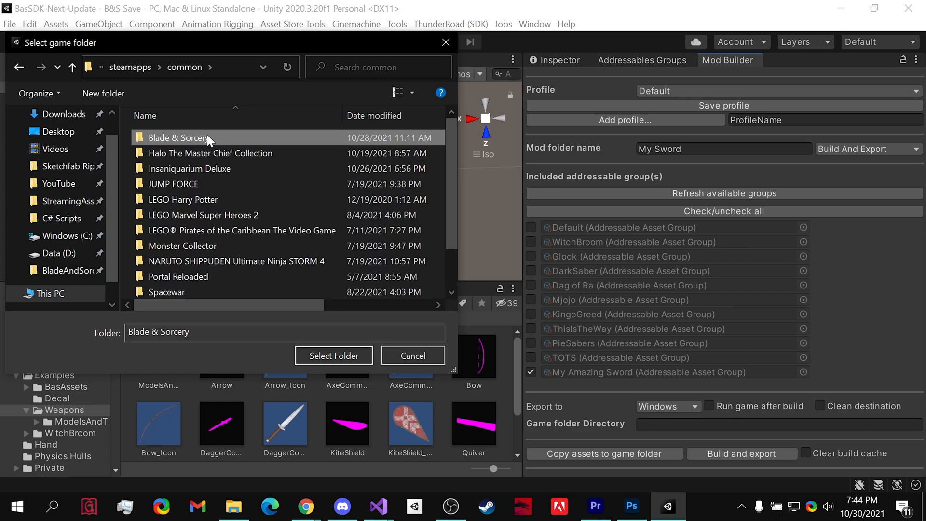
left_click(323, 353)
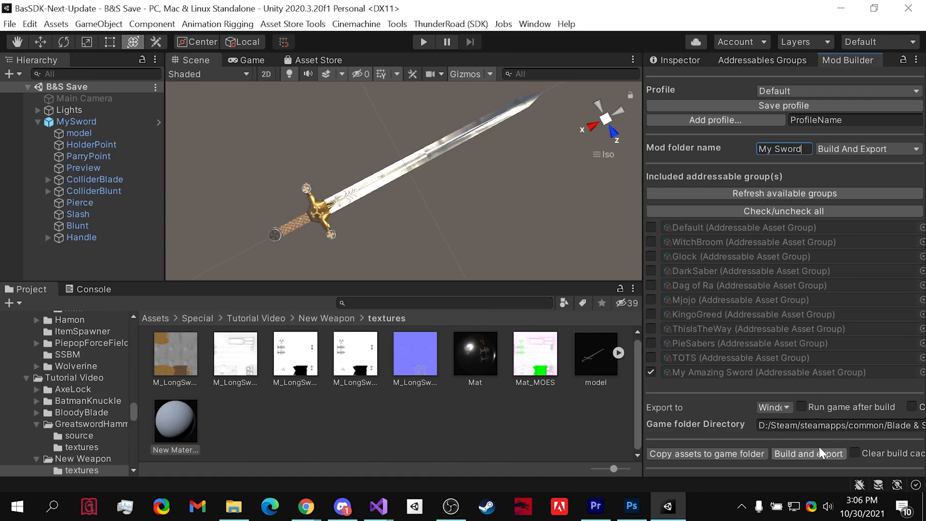
Build and export the mod, and open the exported My Sword folder in File Explorer to inspect its asset bundle
left_click(818, 447)
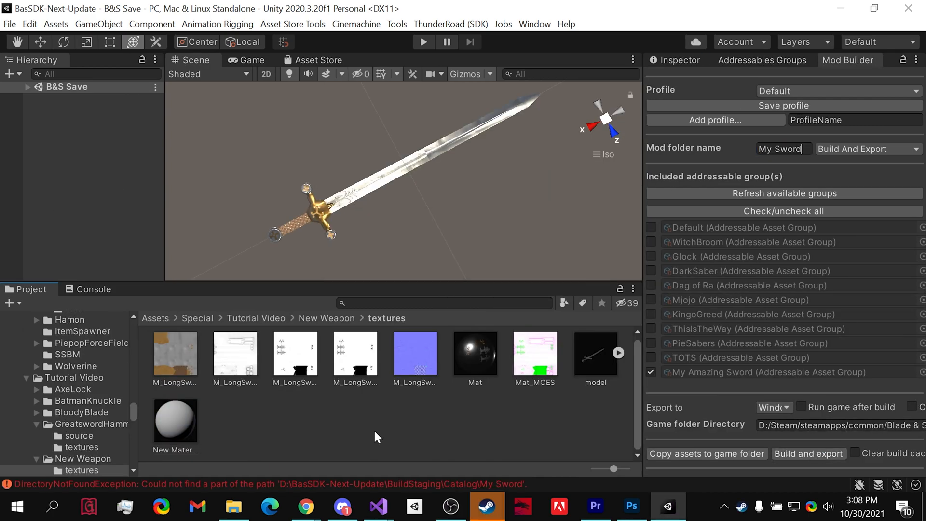
left_click(234, 507)
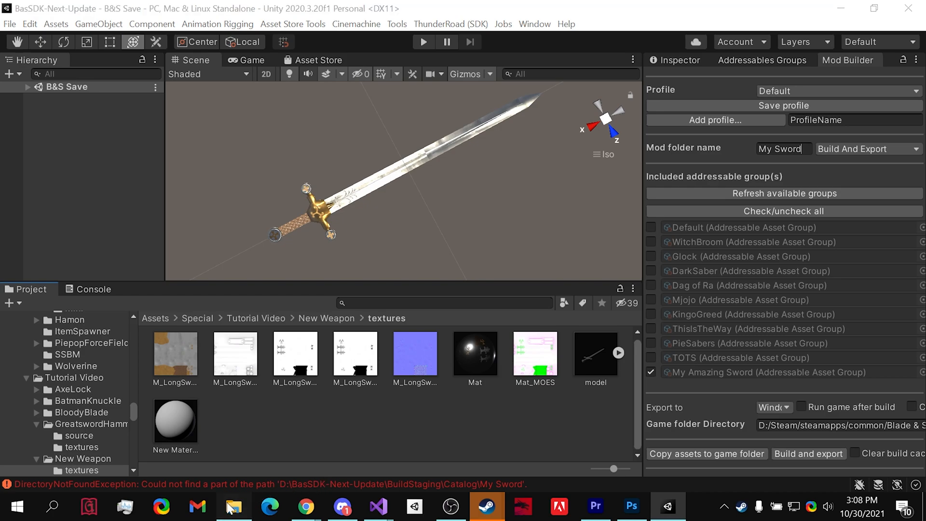
double_click(424, 309)
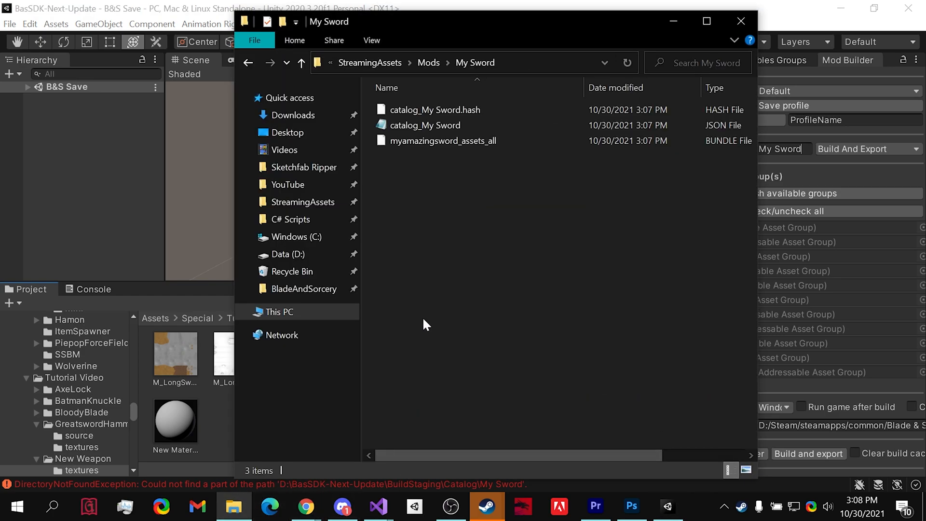
left_click(424, 140)
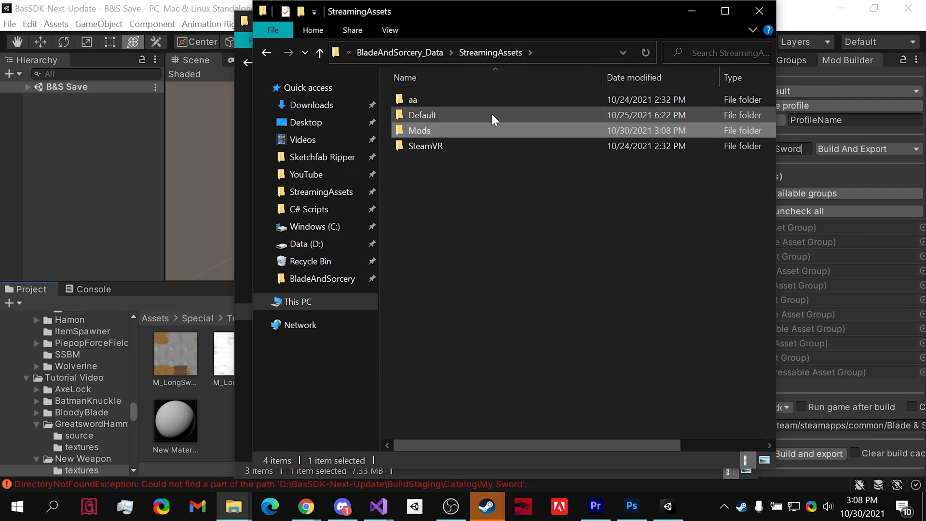
Copy the bas.jsondb file from the Default folder in StreamingAssets
double_click(491, 115)
scroll(506, 277, "down", 1)
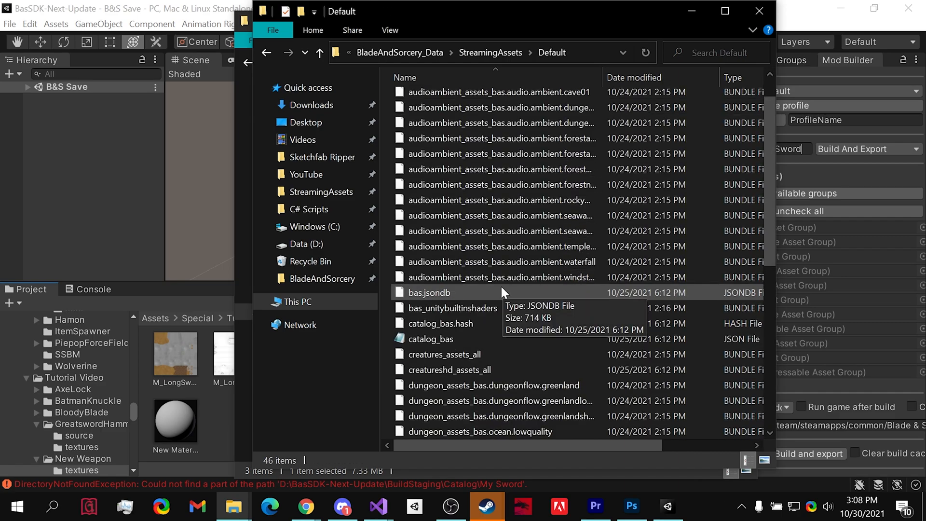
left_click(440, 293)
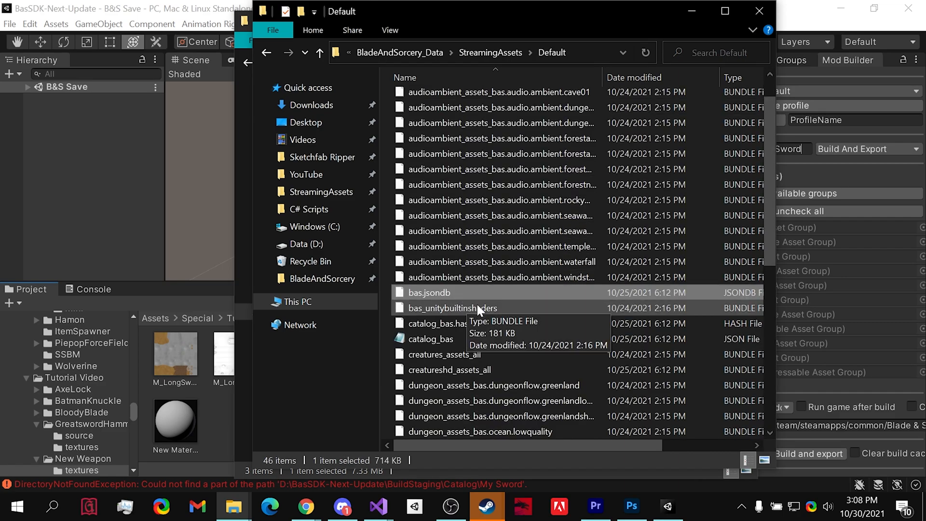
Create a folder named Jsons inside the Mods folder and paste the bas.jsondb file into it
left_click(490, 52)
double_click(445, 129)
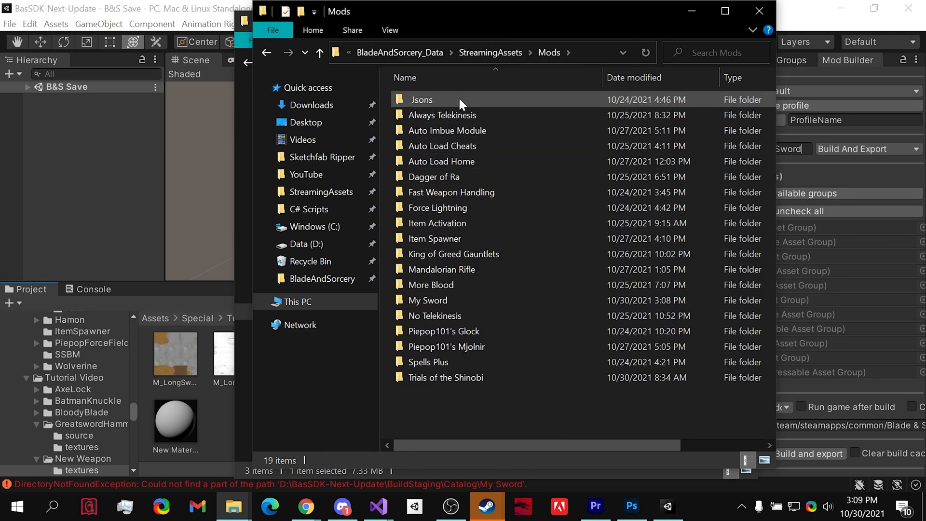
right_click(439, 394)
mouse_move(481, 365)
left_click(636, 365)
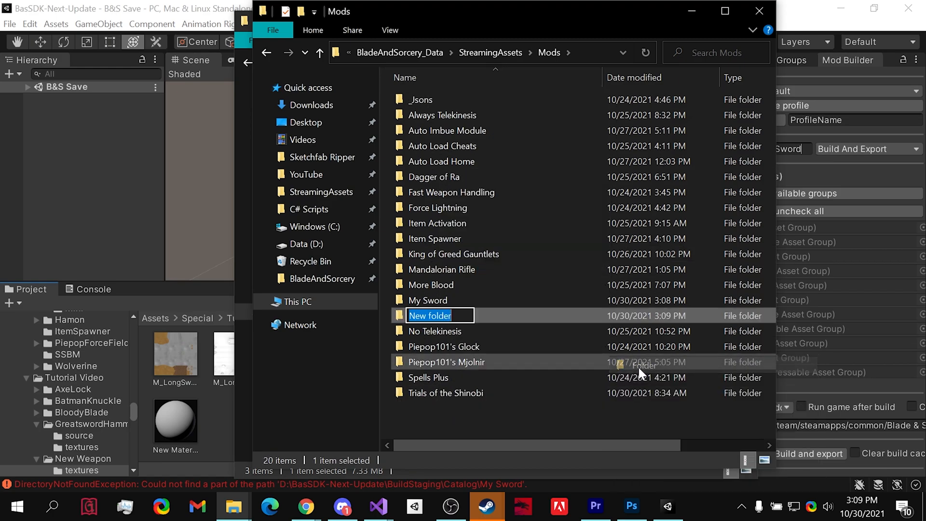
type("Jsons")
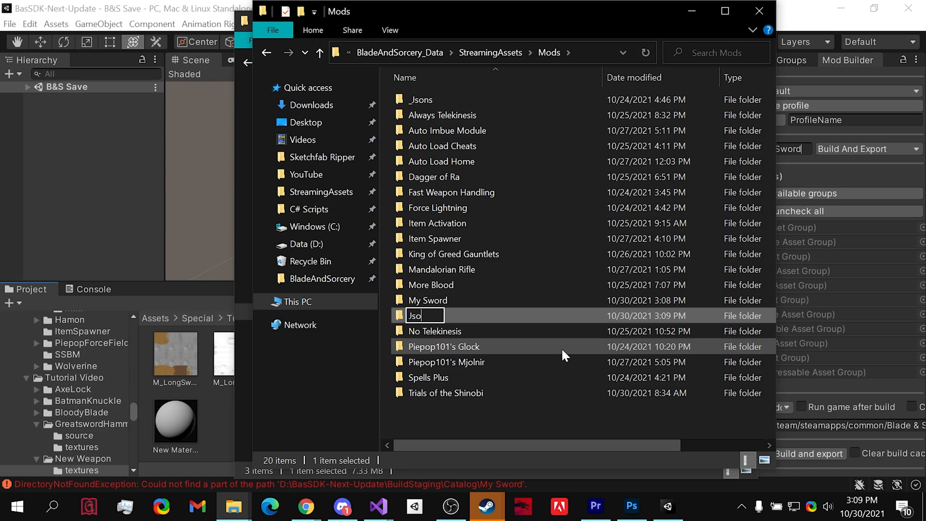
key("Return")
key("Return")
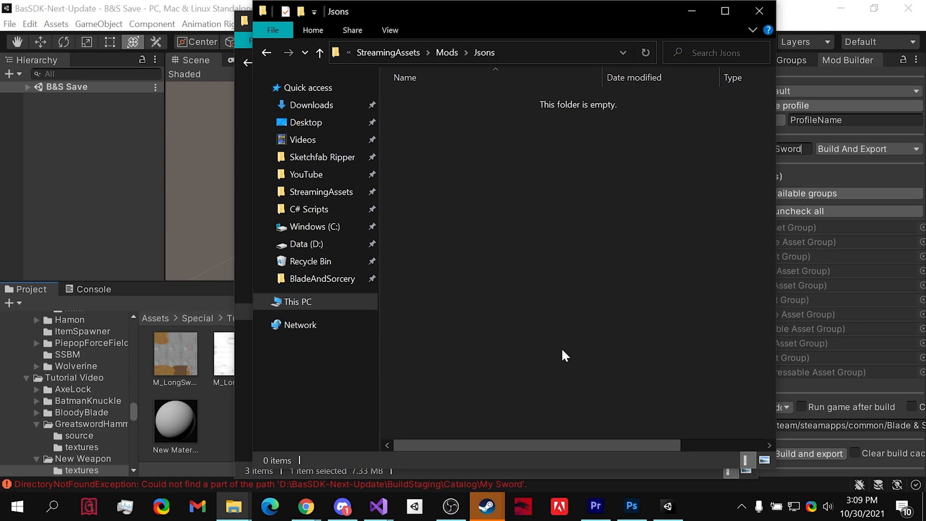
key("ctrl+v")
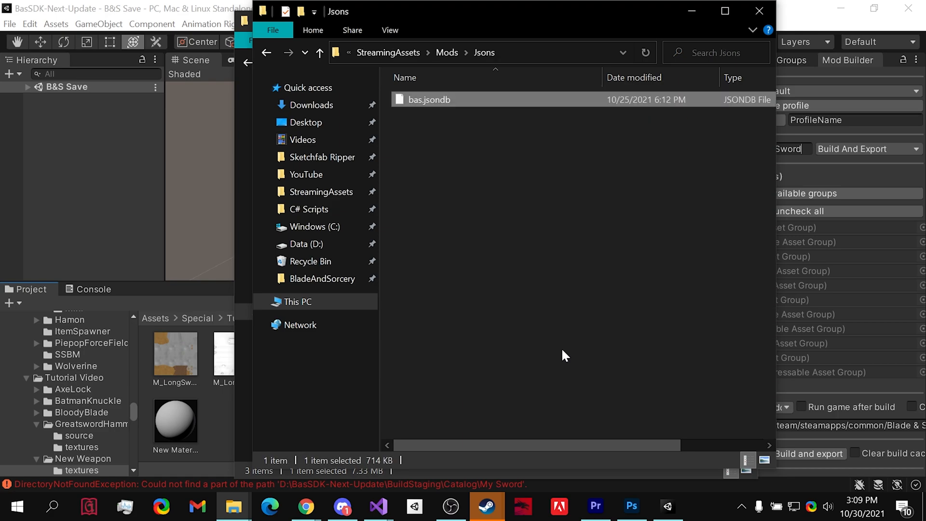
Turn on file name extensions and rename the copied bas.jsondb to bas.zip, accepting the extension change
left_click(451, 111)
left_click(455, 98)
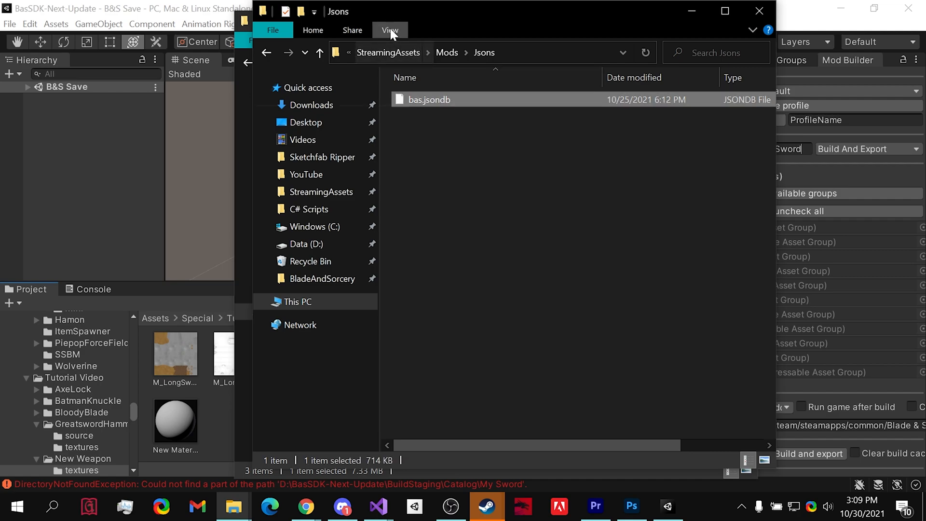
left_click(390, 30)
left_click(594, 64)
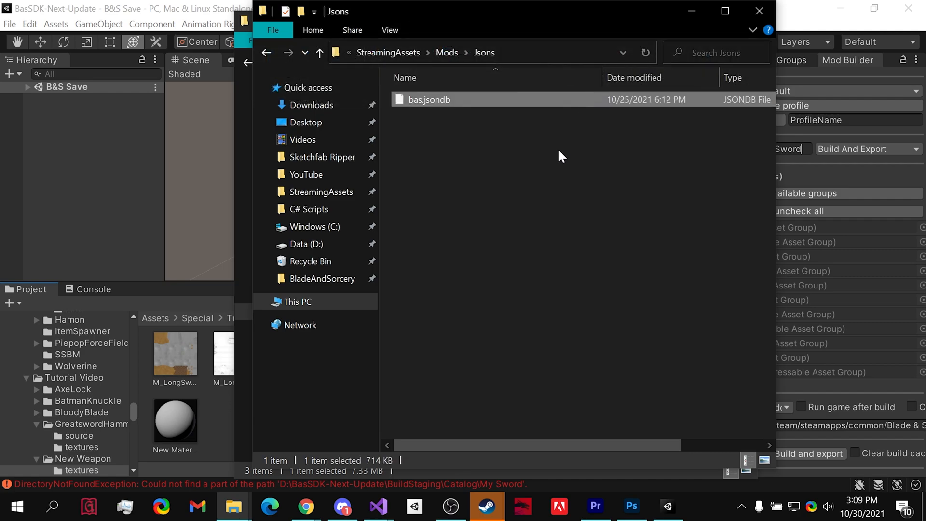
key("F2")
left_click_drag(467, 101, 425, 100)
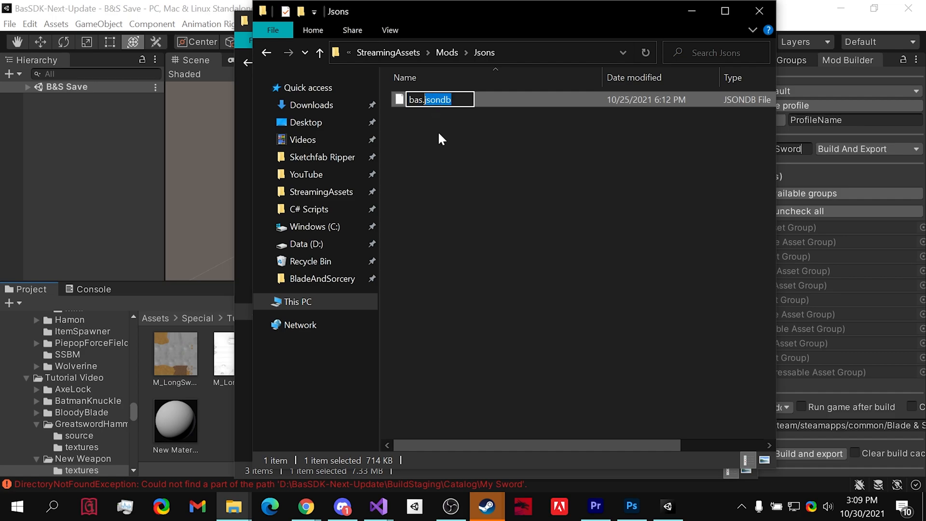
type("zip")
key("Return")
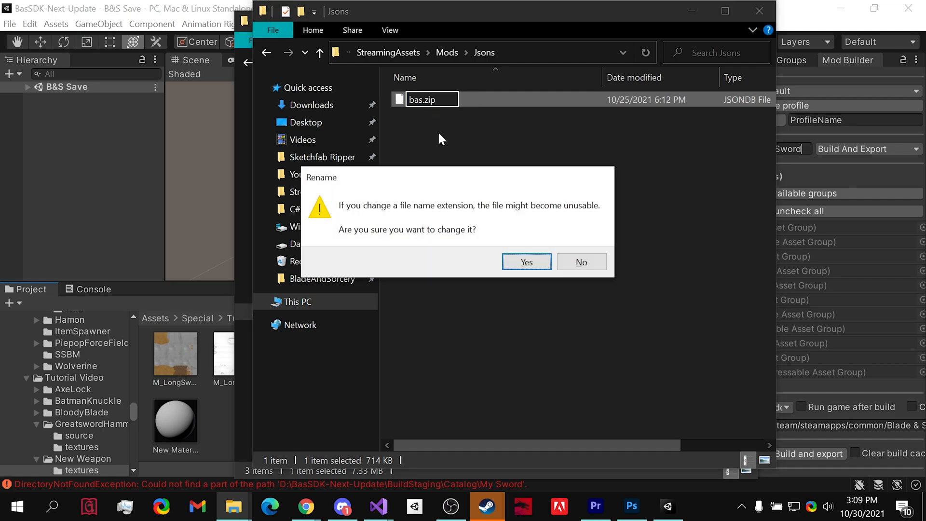
key("Return")
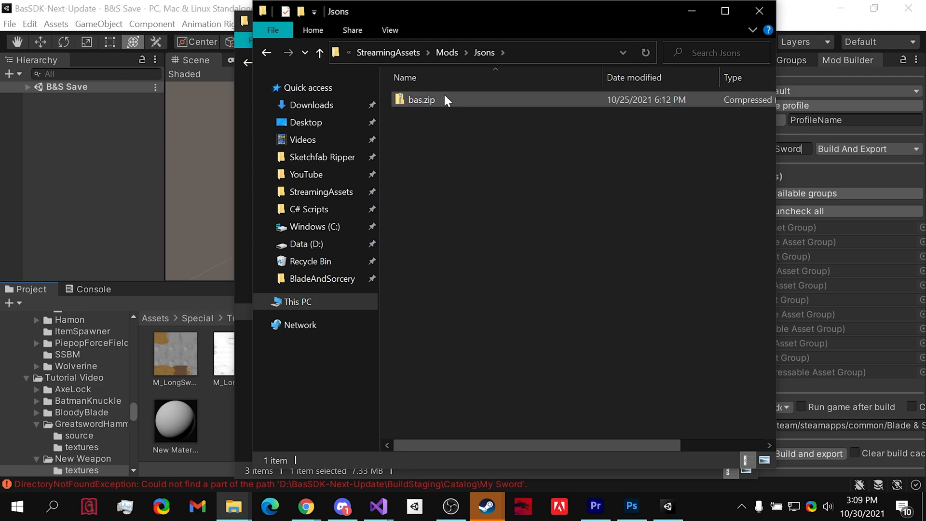
Copy all folders out of bas.zip and paste them into the Jsons folder
double_click(445, 99)
left_click(453, 145)
key("ctrl+a")
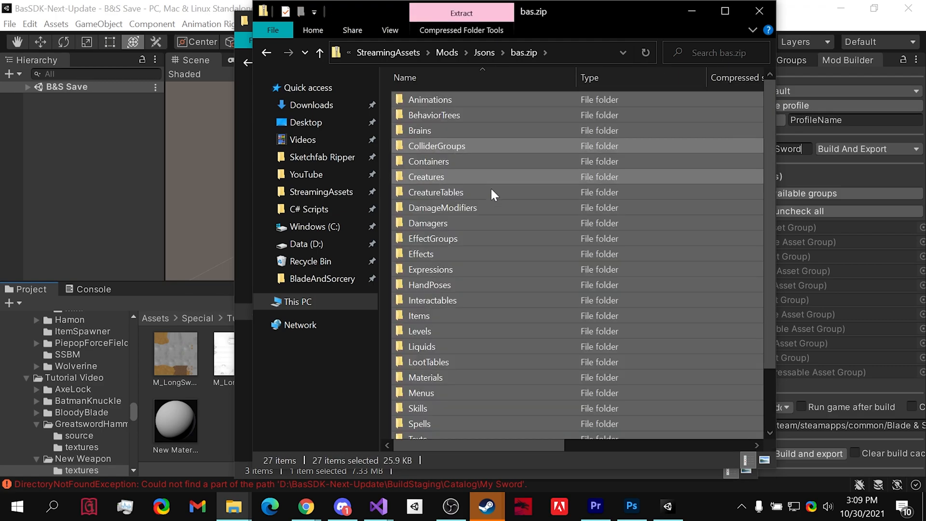
left_click(484, 52)
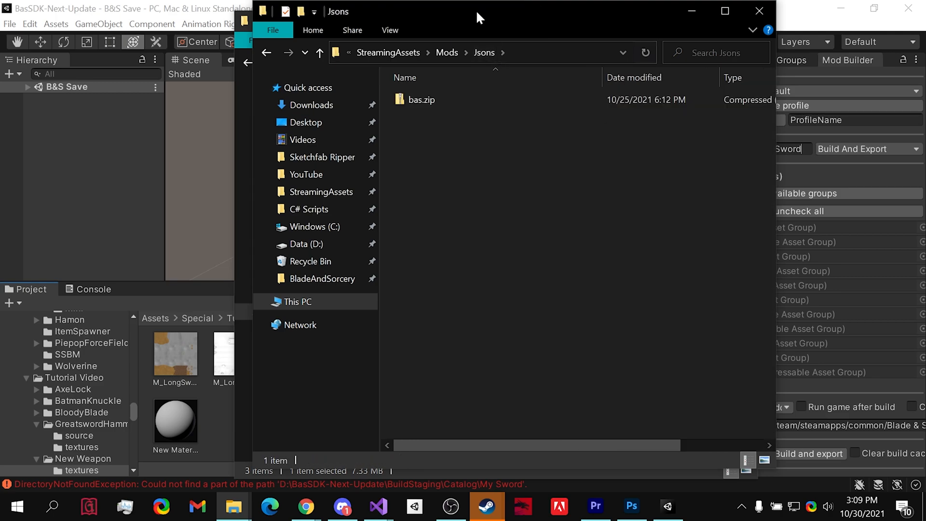
key("ctrl+v")
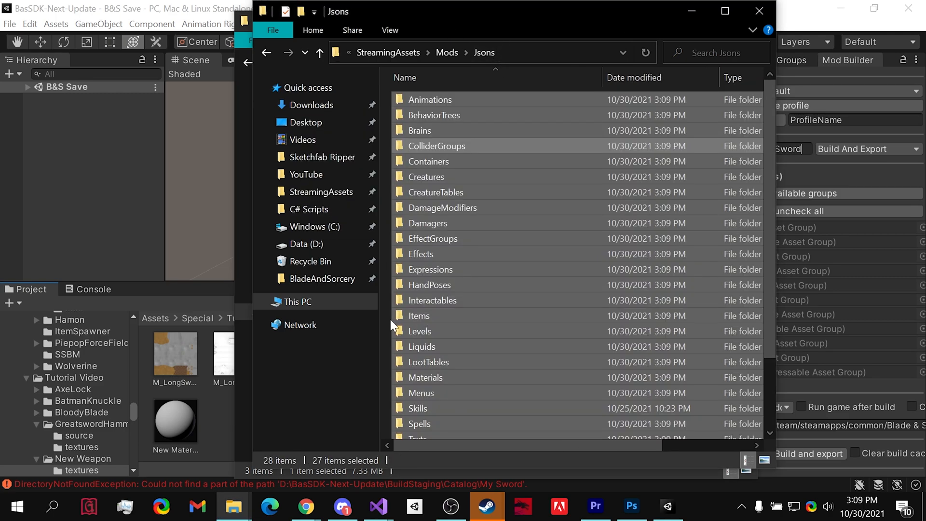
left_click(386, 317)
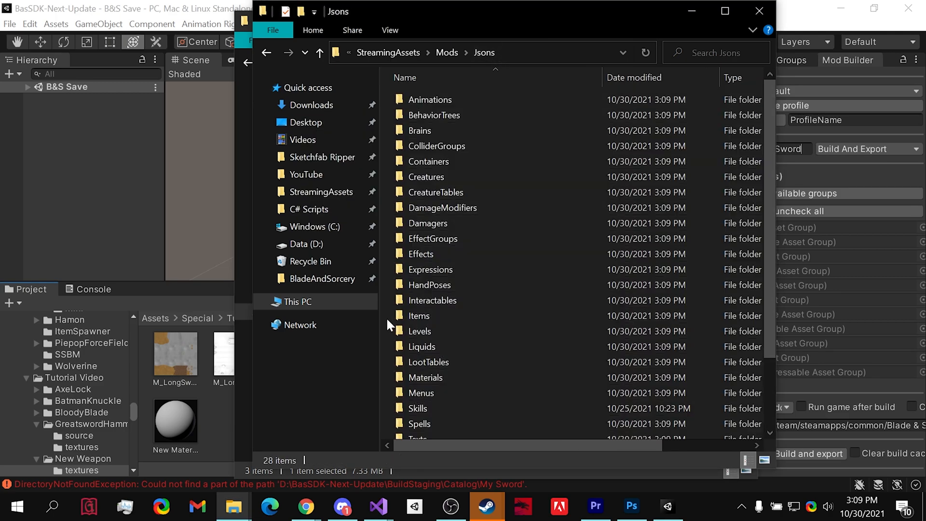
Copy Item_Weapon_DaggerCommon.json from the Items folder inside Jsons
double_click(428, 313)
left_click_drag(768, 99, 769, 414)
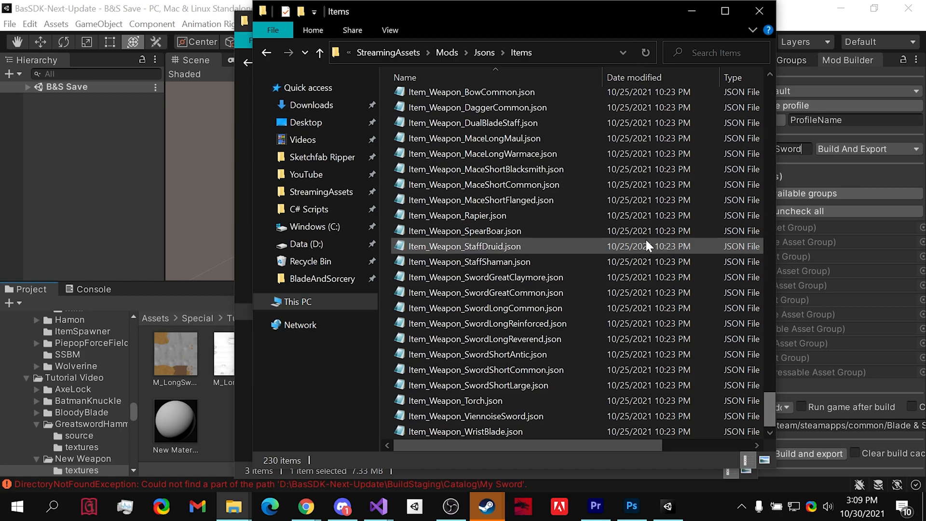
left_click(548, 107)
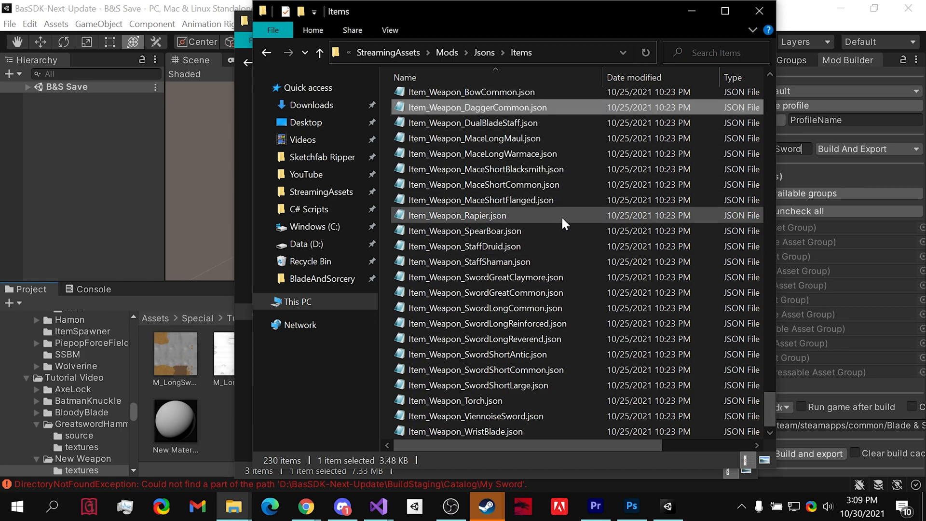
Paste the dagger's JSON file into the My Sword mod folder and rename it Item_Weapon_MySword
left_click(760, 11)
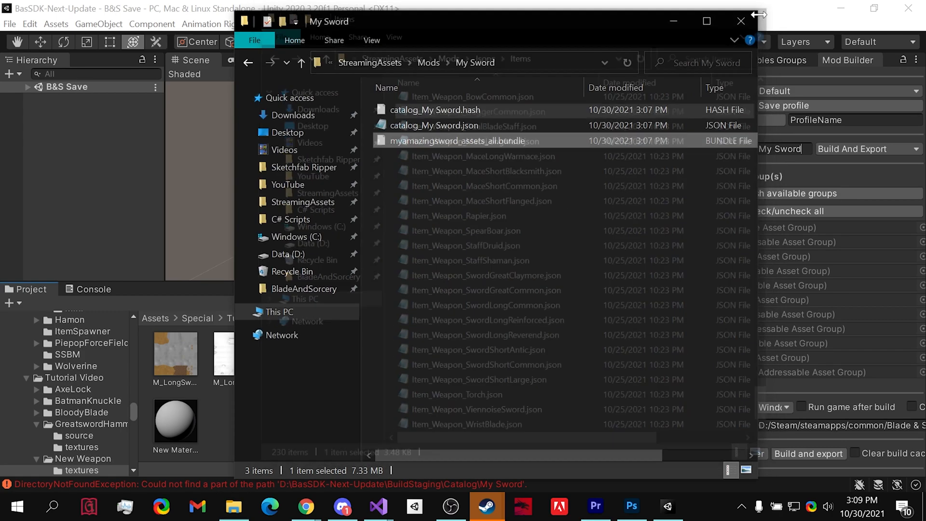
key("ctrl+v")
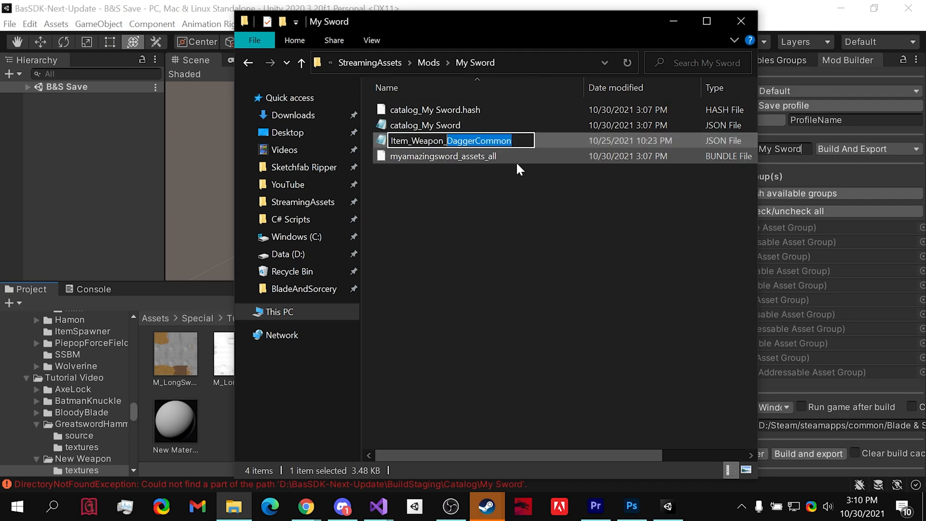
type("MySword")
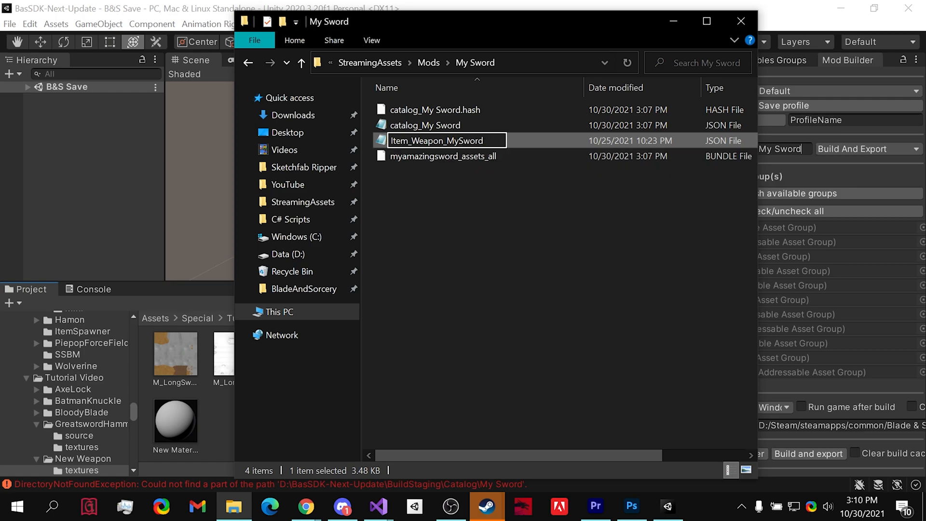
left_click(464, 212)
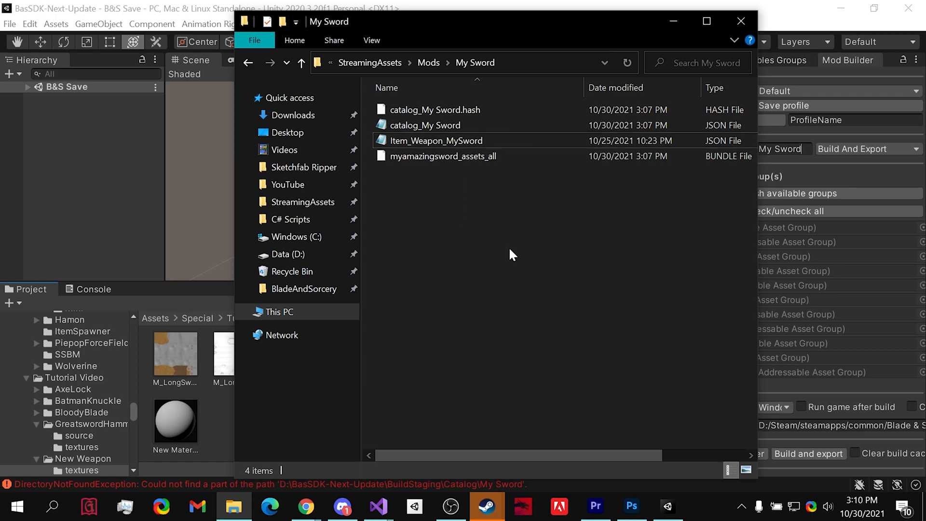
right_click(498, 139)
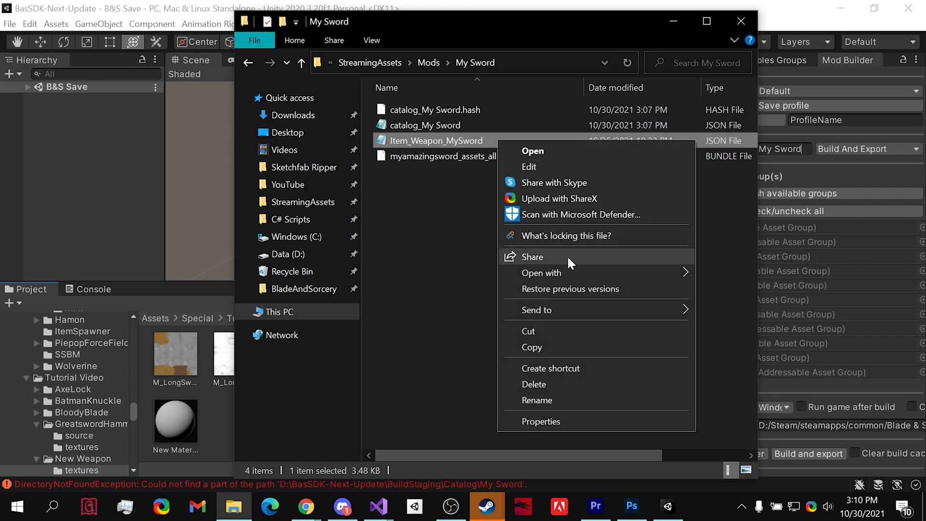
mouse_move(570, 271)
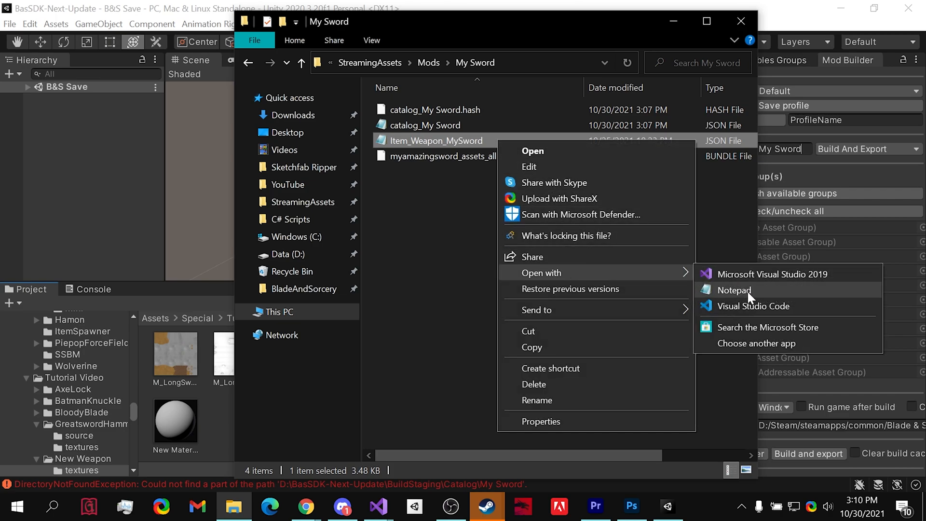
left_click(752, 344)
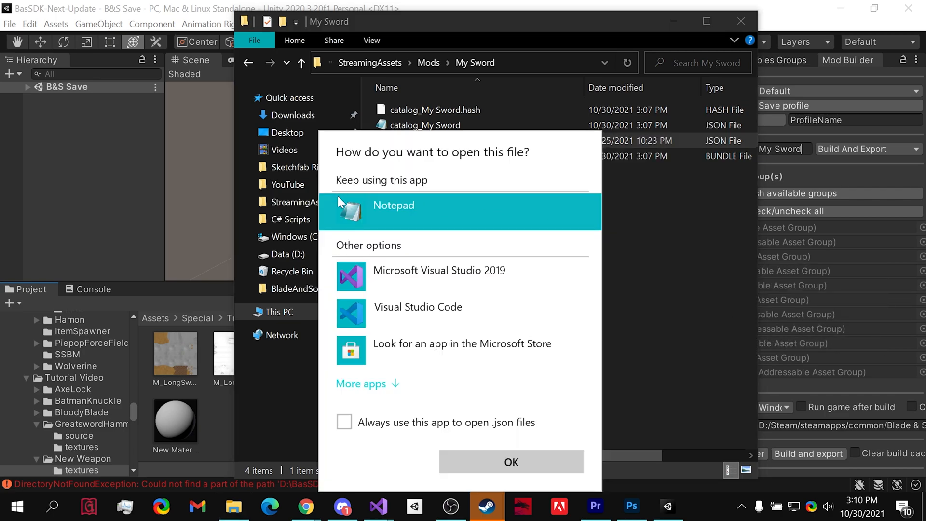
left_click(367, 384)
scroll(424, 311, "down", 5)
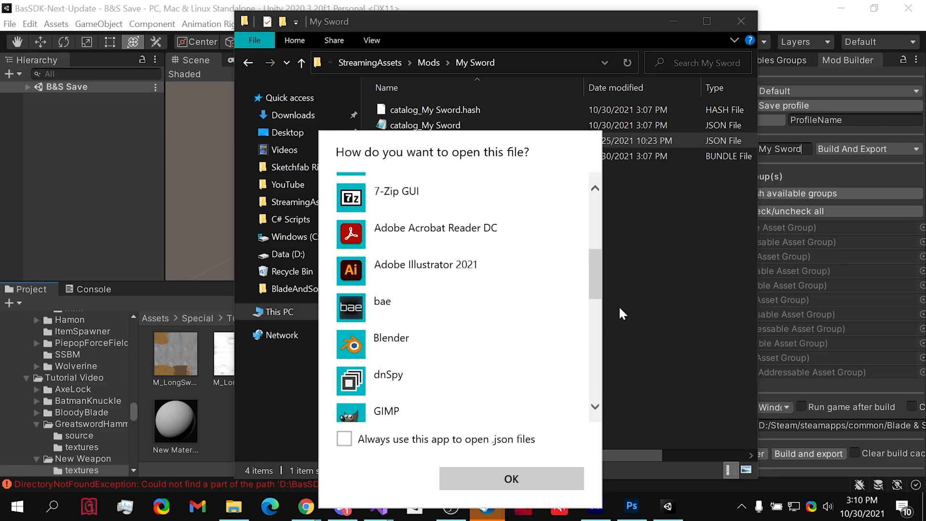
left_click(616, 316)
Open Item_Weapon_MySword in Notepad, setting its id and localizationId to MySword and its displayName to My Sword
double_click(502, 134)
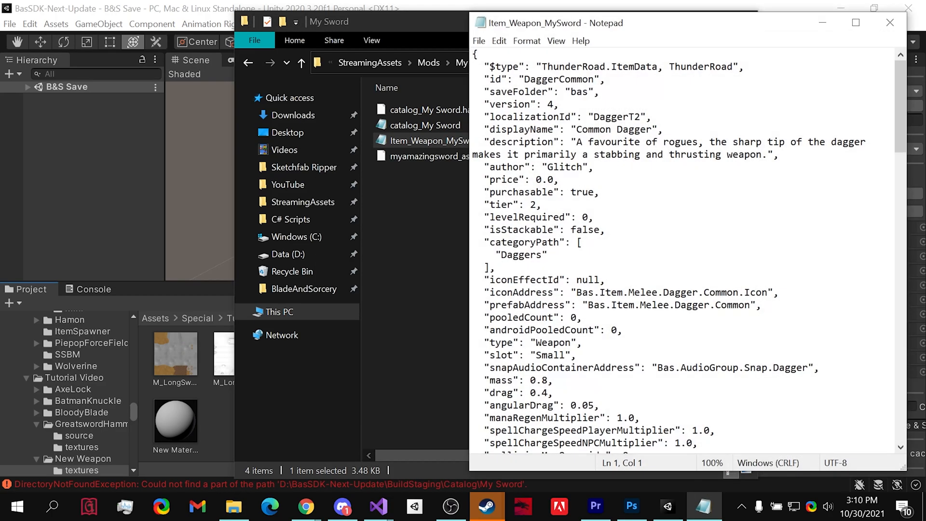
left_click_drag(524, 79, 593, 79)
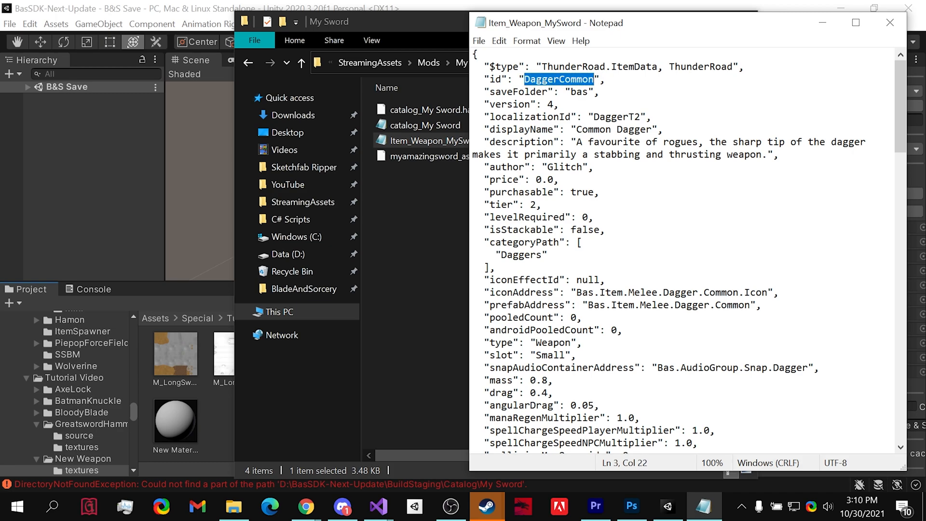
type("MySword")
left_click_drag(594, 116, 641, 116)
type("MySword")
left_click_drag(576, 129, 652, 130)
type("MySword")
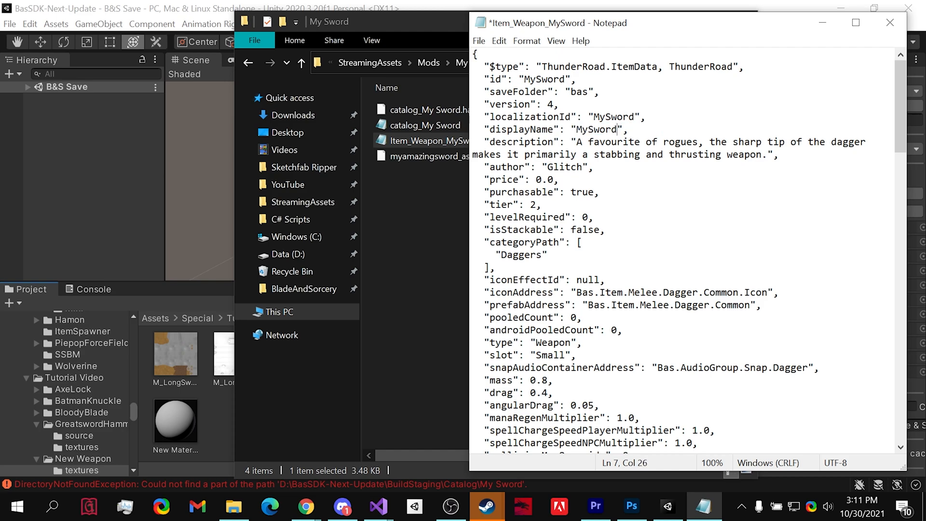
left_click(588, 129)
Set the description to "Subscribe to my youtube channel", the author to the creator's handle, and the categoryPath to Swords
left_click_drag(577, 142, 768, 154)
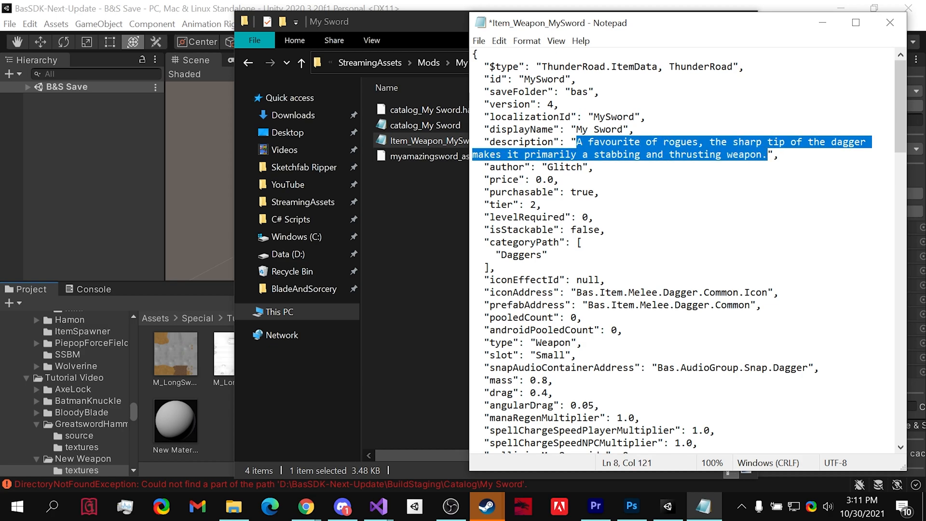
type("Subscribe to my ")
type("youtube channel")
left_click_drag(548, 155, 583, 154)
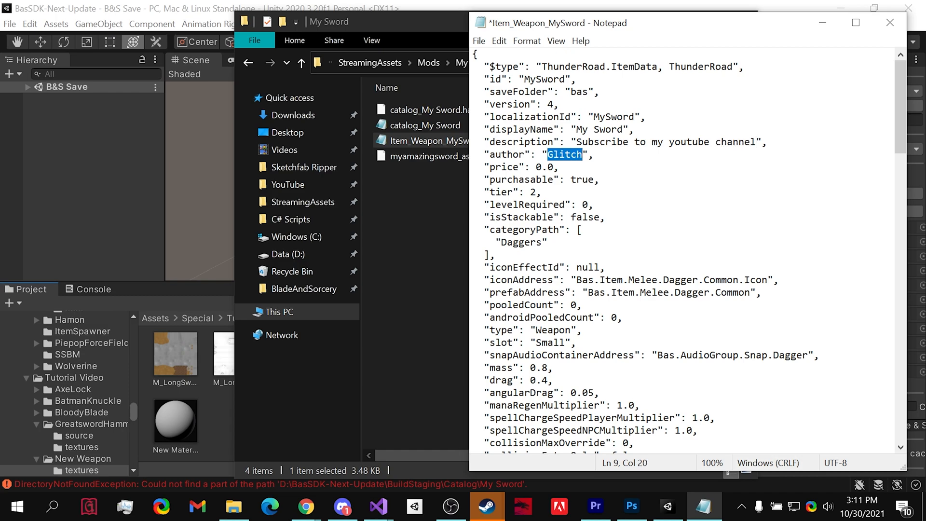
type("Piepop101")
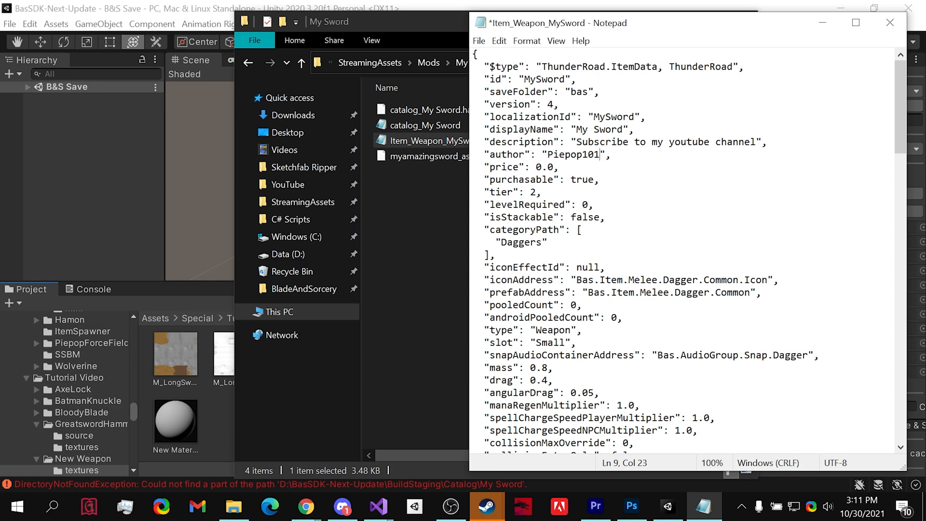
left_click_drag(501, 242, 541, 242)
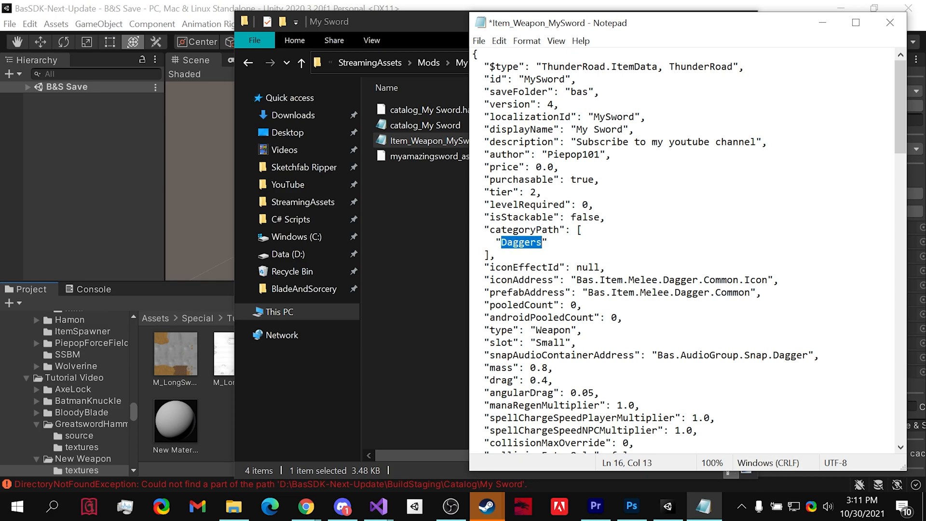
type("Swords")
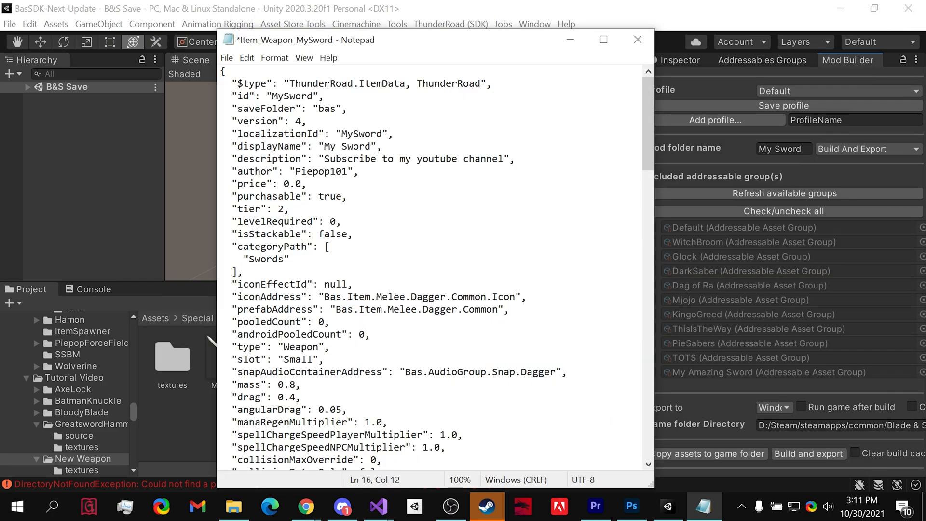
Using the sword's addressable names in Unity, set iconAddress to Piepop101s.MySword.icon and prefabAddress to Piepop101s.MySword in the JSON
left_click(760, 59)
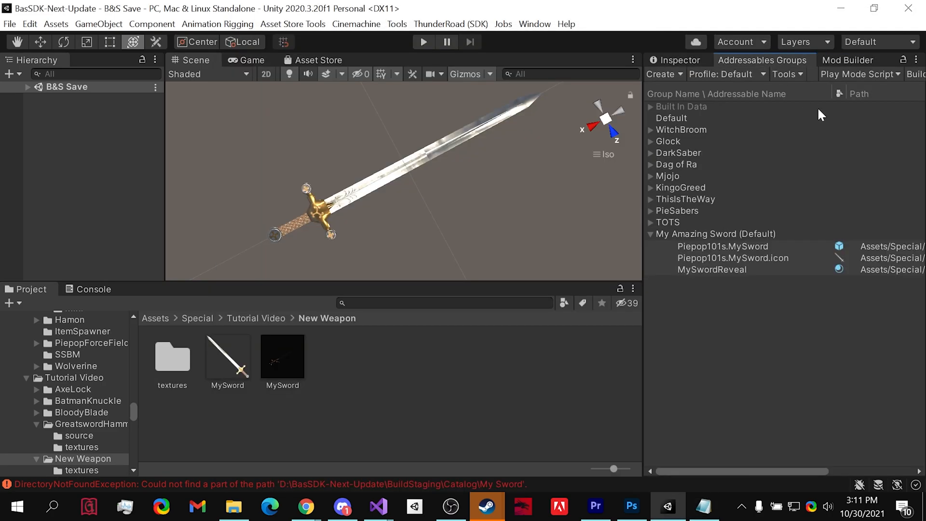
left_click(703, 506)
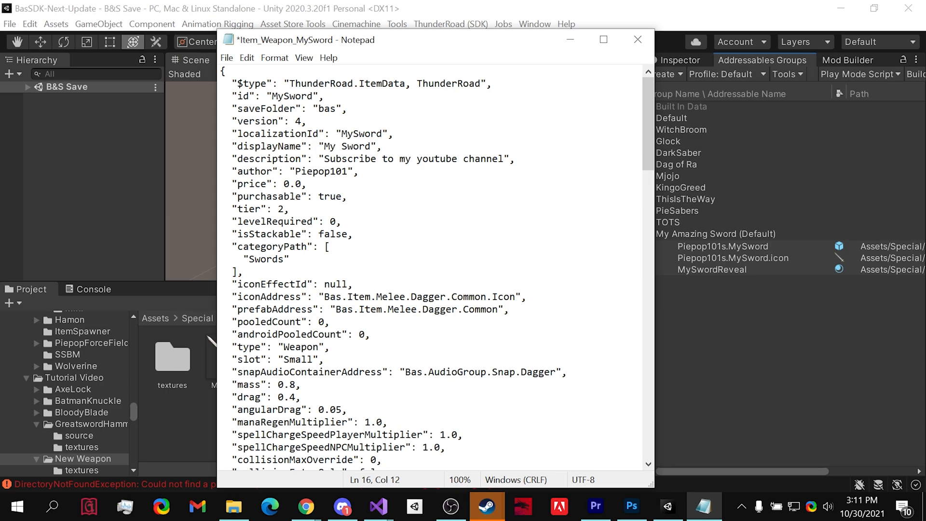
left_click_drag(324, 297, 515, 296)
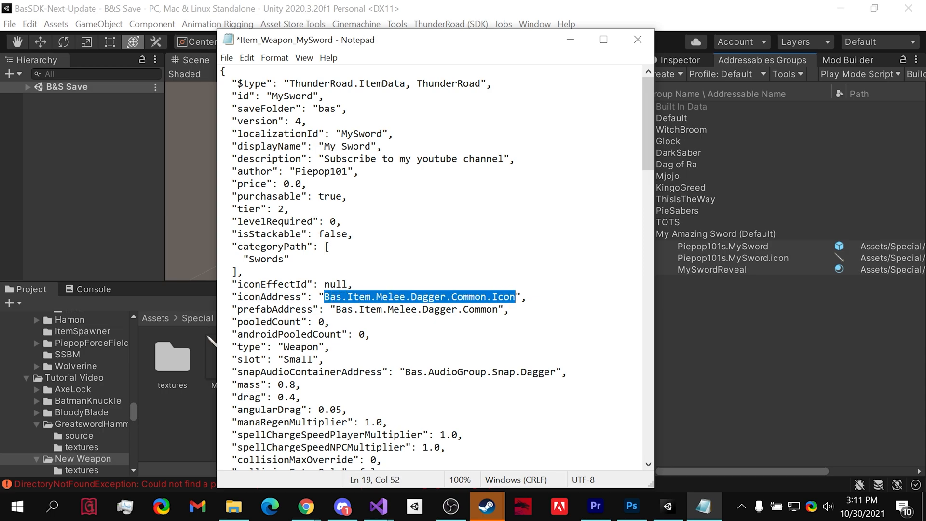
type("Piepop101s.MySword.icon")
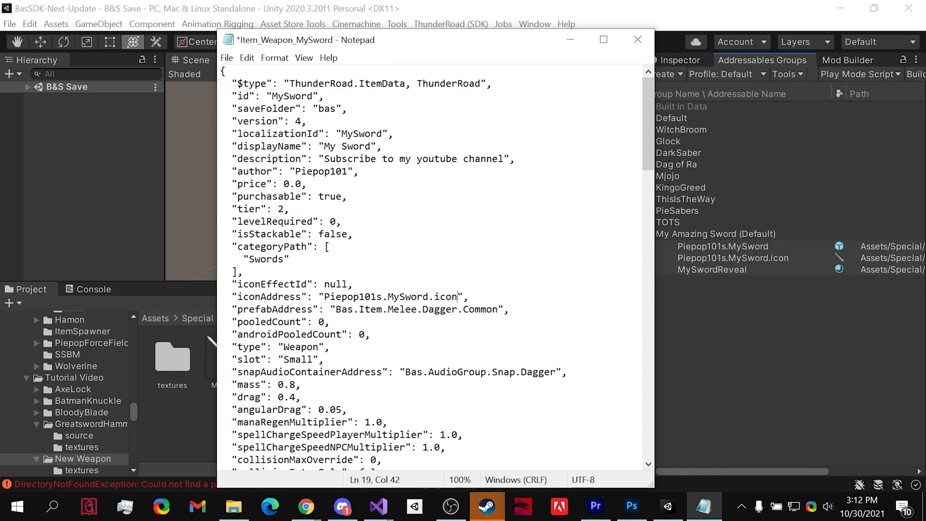
left_click_drag(335, 309, 498, 309)
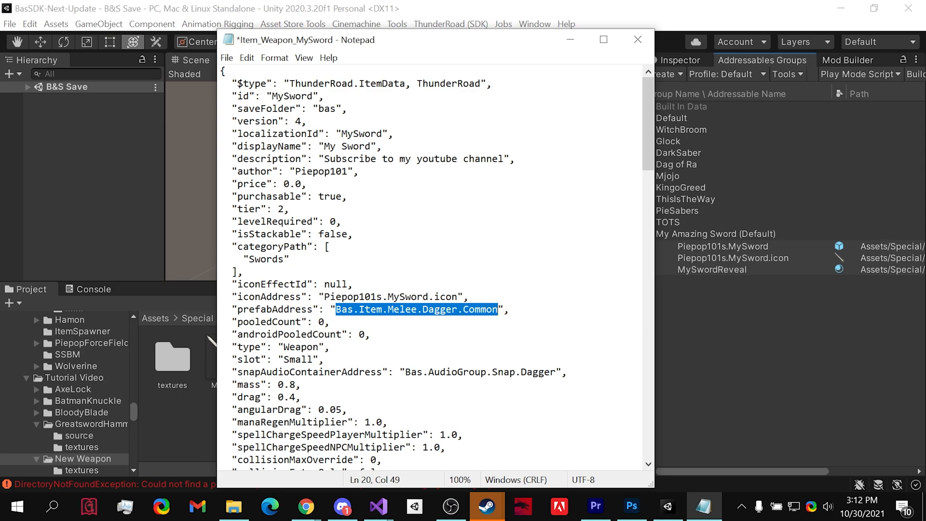
type("Piepop101")
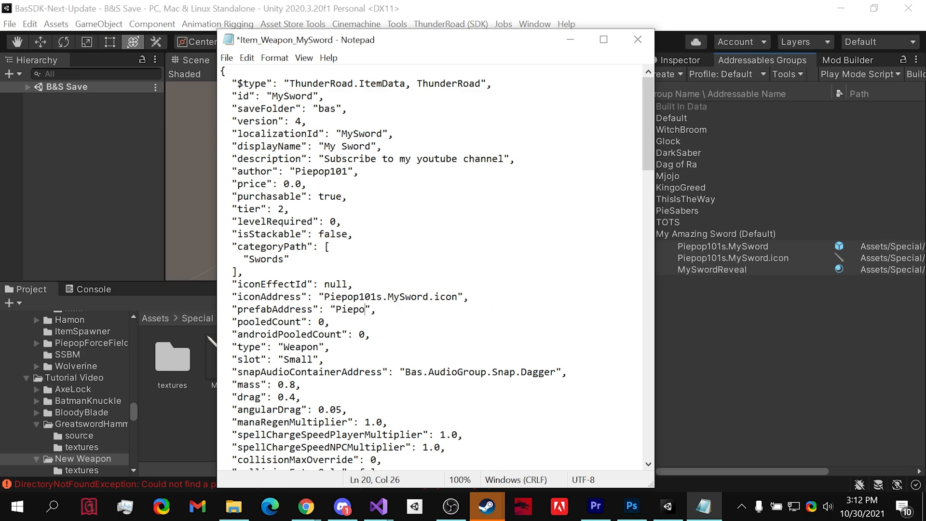
type("s.MySword")
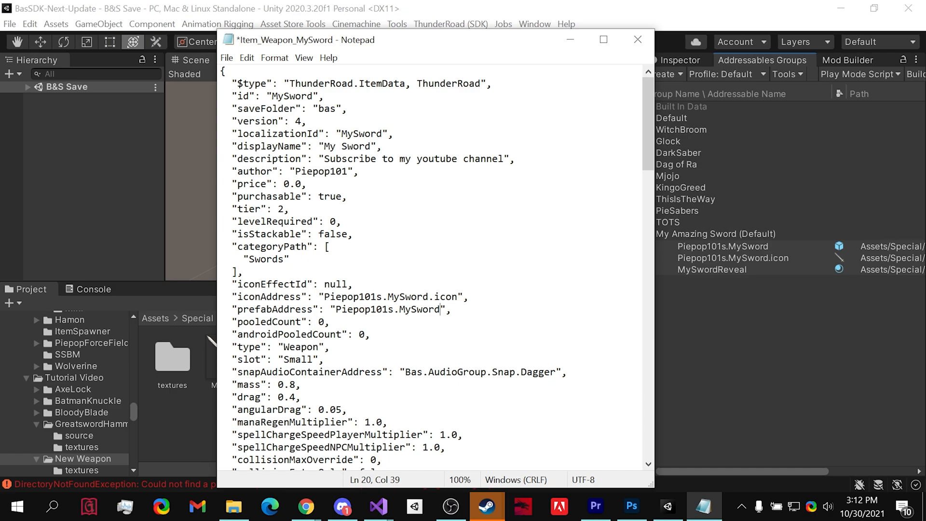
Set the weapon's slot value to Medium in the item JSON
left_click_drag(284, 360, 313, 359)
type("Medium")
scroll(437, 266, "down", 1)
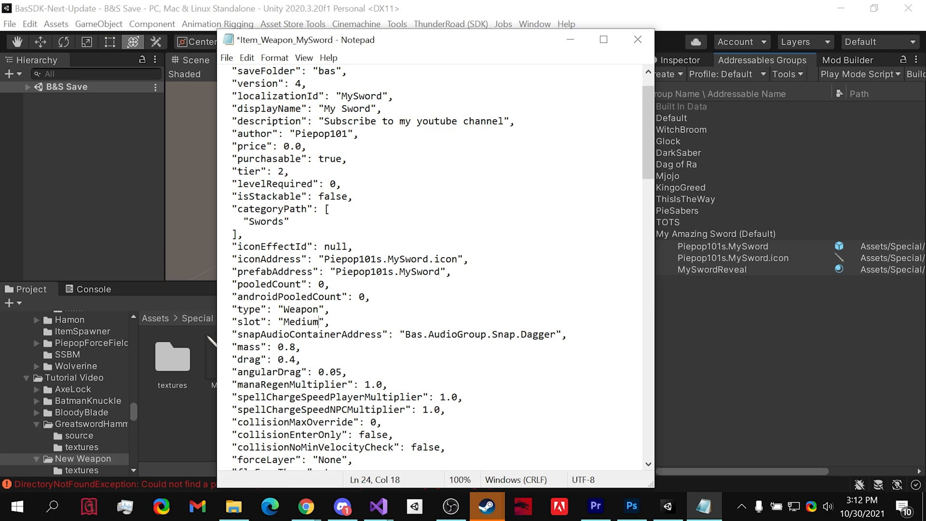
Matching MySword's child objects in Unity, set the collider group's transformName to ColliderBlade and its colliderGroupId to BladeSword in the JSON
scroll(437, 266, "down", 6)
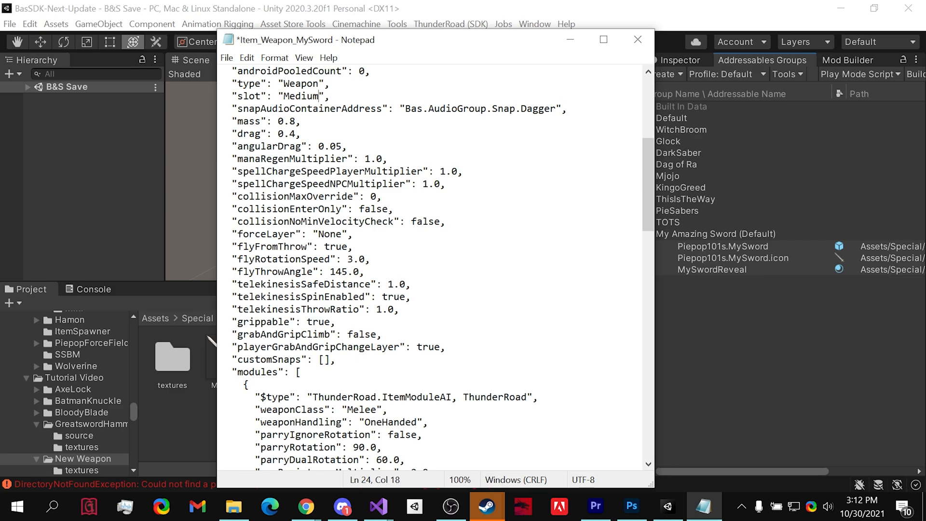
scroll(437, 266, "down", 16)
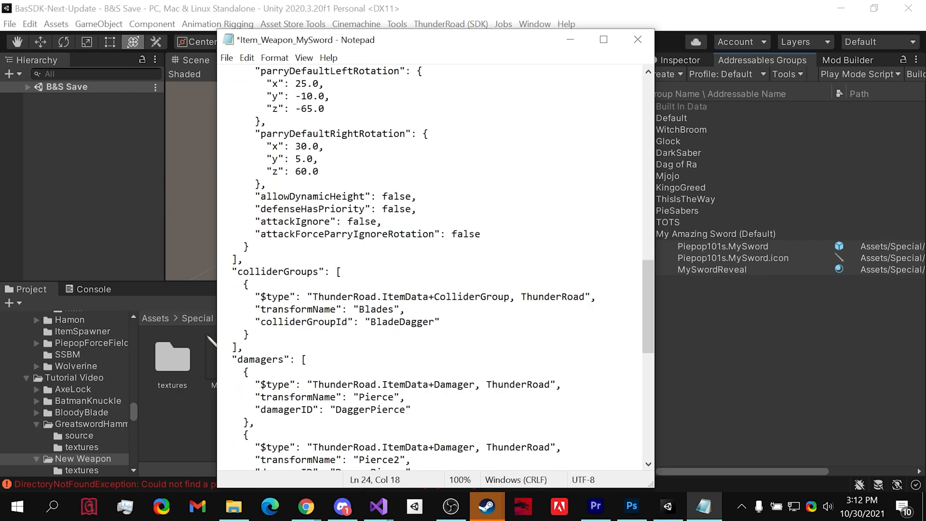
left_click(27, 87)
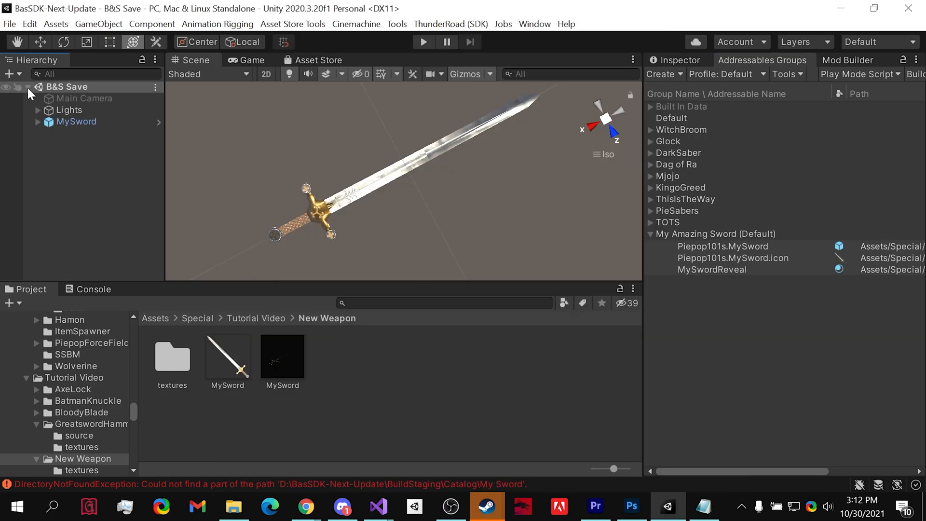
left_click(37, 121)
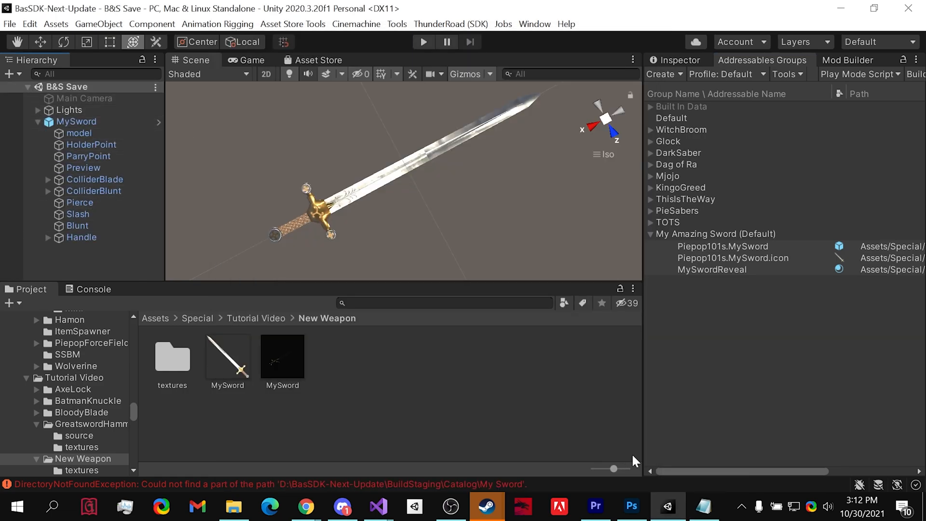
left_click(704, 506)
left_click_drag(359, 197, 395, 197)
type("ColliderBla")
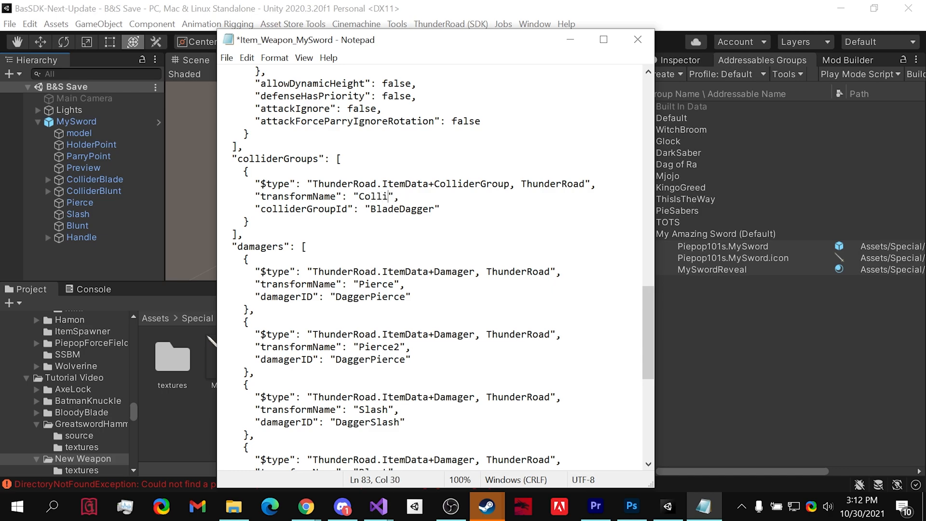
type("de")
left_click_drag(399, 208, 434, 209)
type("Sword")
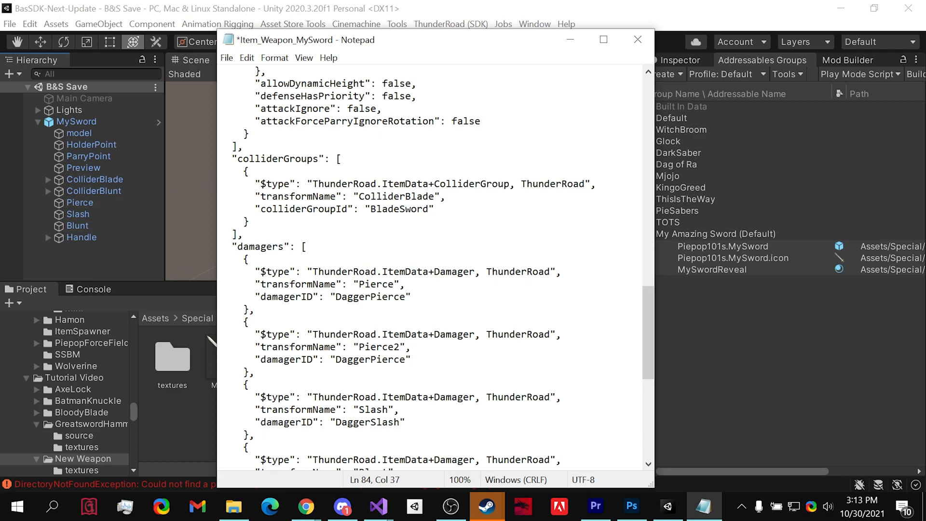
Delete the whole Pierce2 damager entry from the damagers list
scroll(434, 266, "down", 2)
left_click_drag(254, 234, 254, 297)
key("Delete")
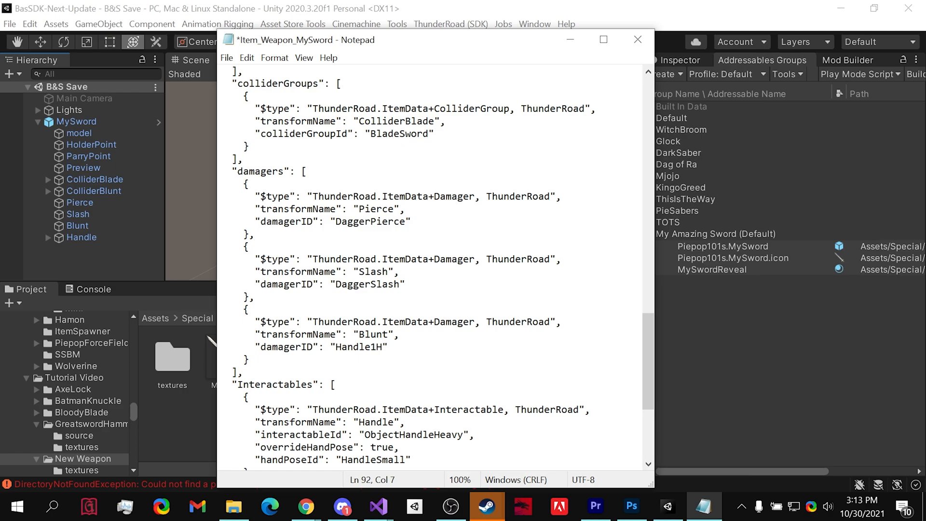
Go through the interactables and whooshs sections, then save and close the Item_Weapon_MySword file
scroll(434, 265, "down", 3)
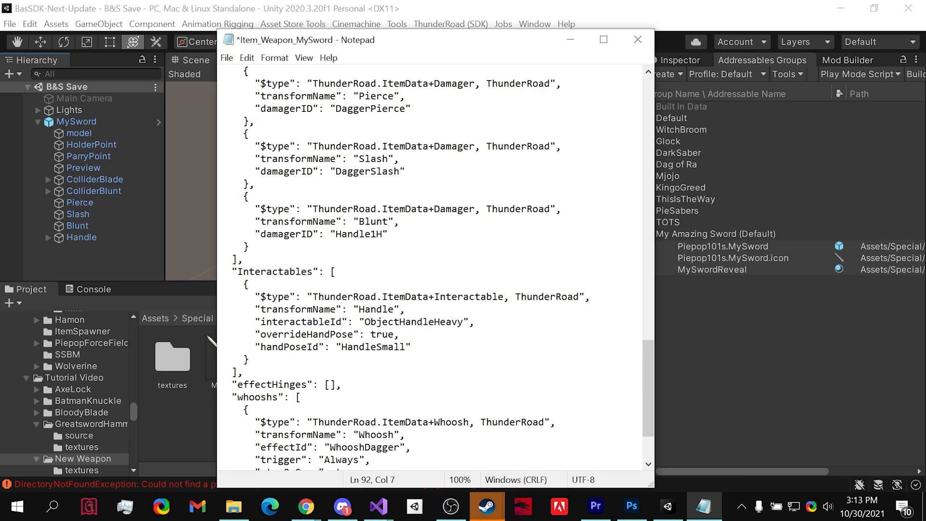
scroll(434, 265, "down", 1)
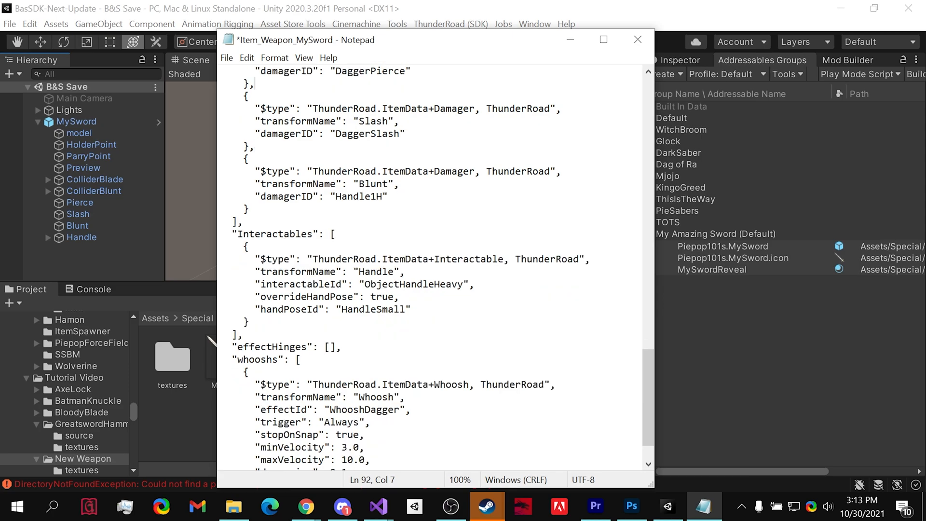
left_click(389, 385)
key("ctrl+s")
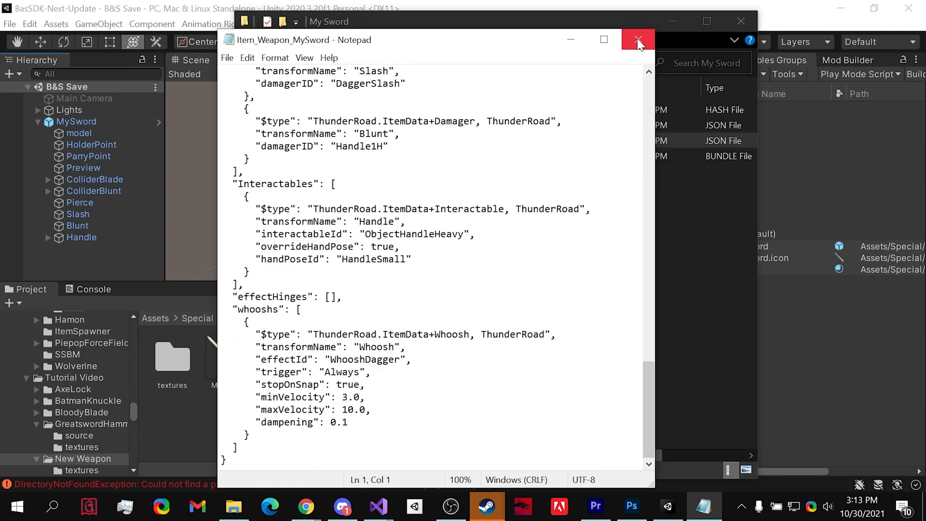
left_click(638, 39)
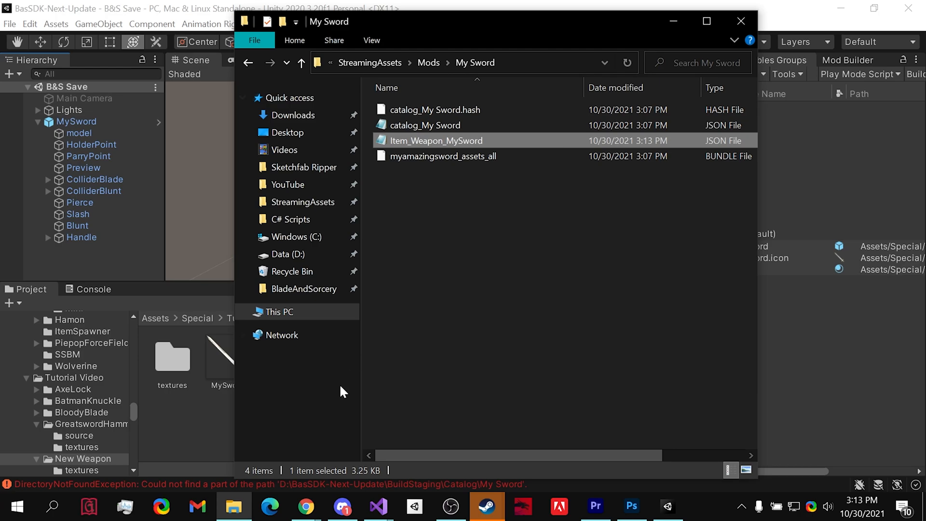
Copy the manifest JSON file from the Item Spawner mod folder in StreamingAssets\Mods into the My Sword folder
right_click(234, 506)
left_click(228, 282)
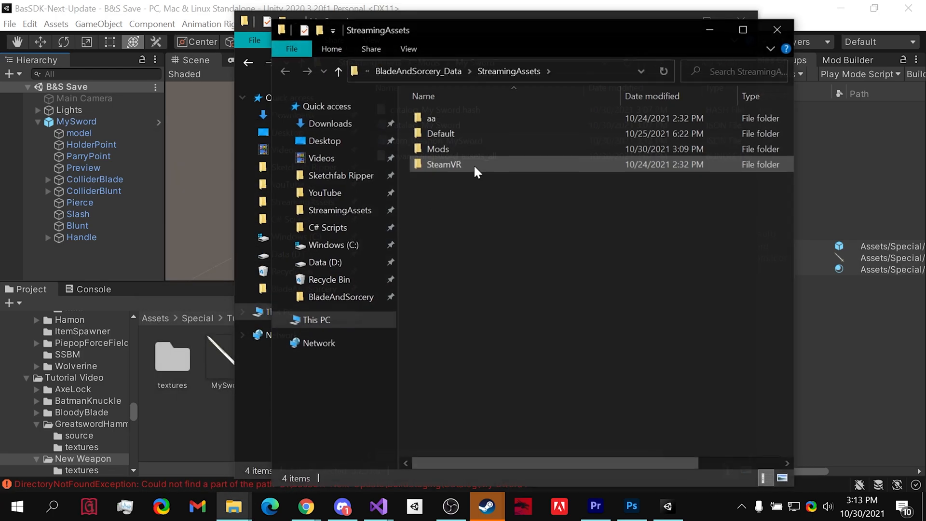
left_click(483, 145)
double_click(479, 147)
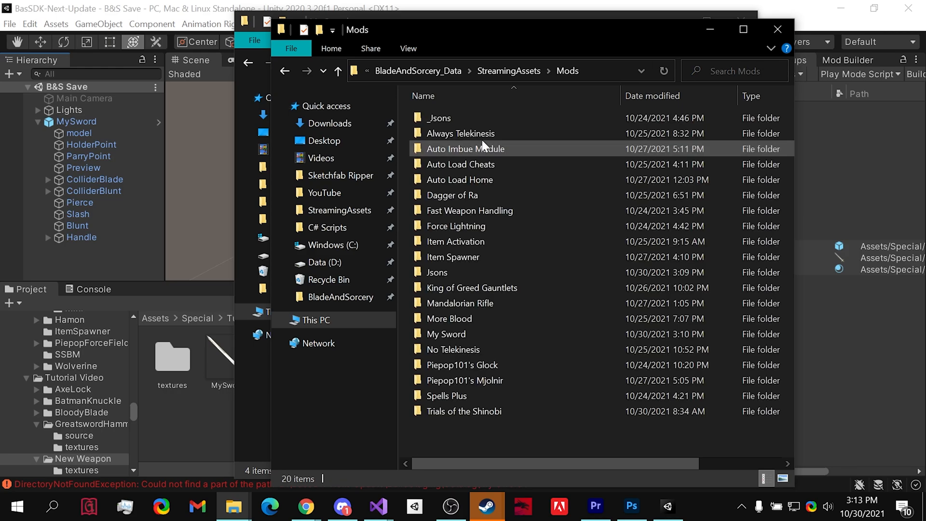
double_click(529, 256)
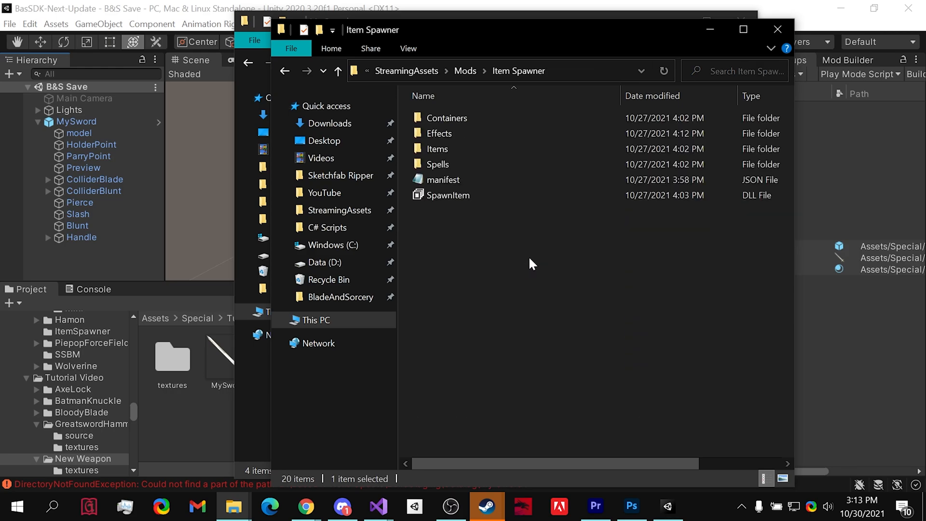
left_click(478, 178)
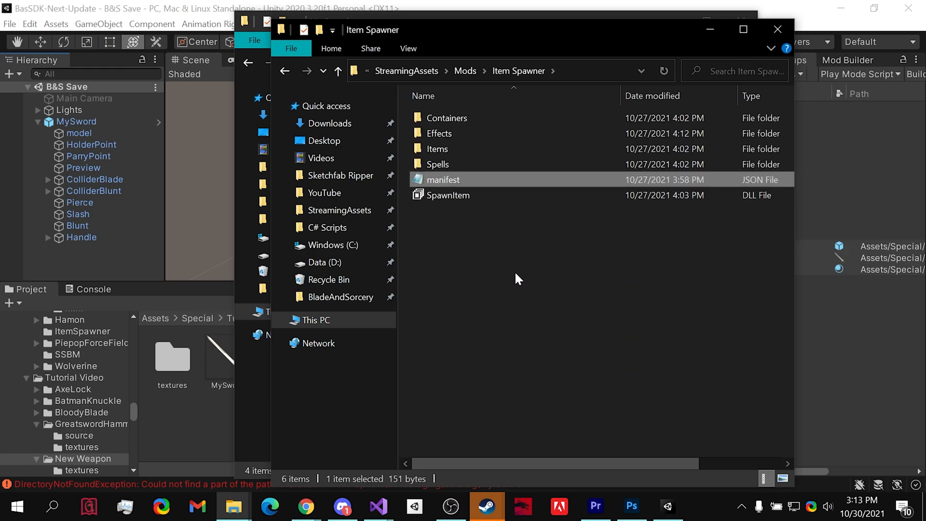
key("ctrl+w")
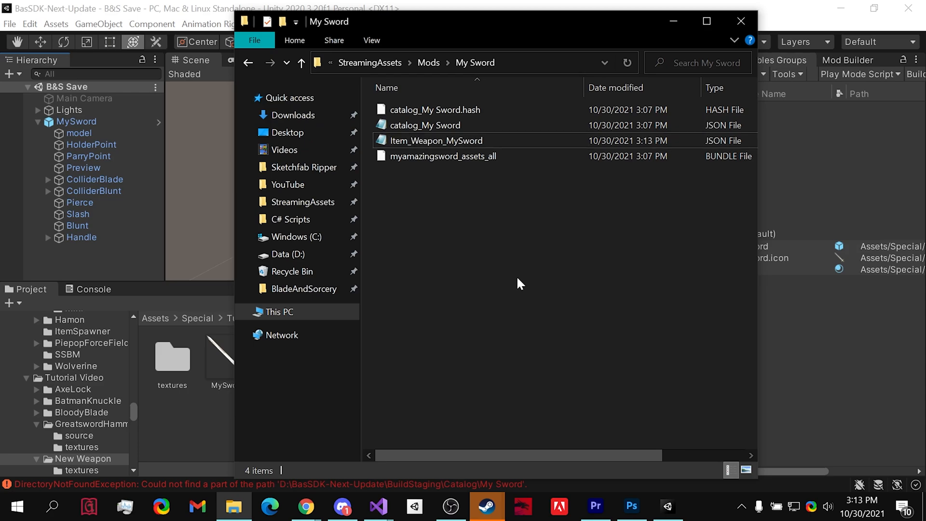
key("ctrl+v")
Set the Name in My Sword's manifest file to "My Sword", save and close it, and return to the Mods folder
double_click(454, 154)
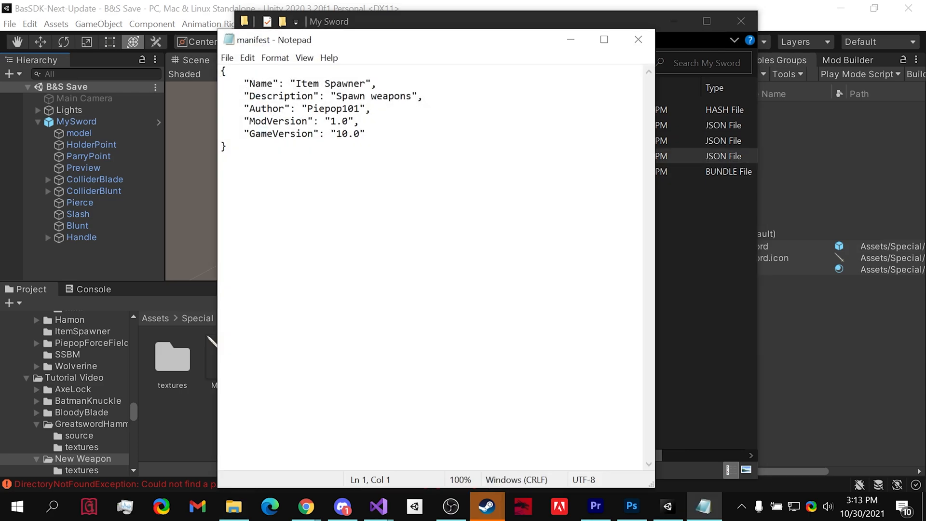
left_click_drag(296, 84, 366, 83)
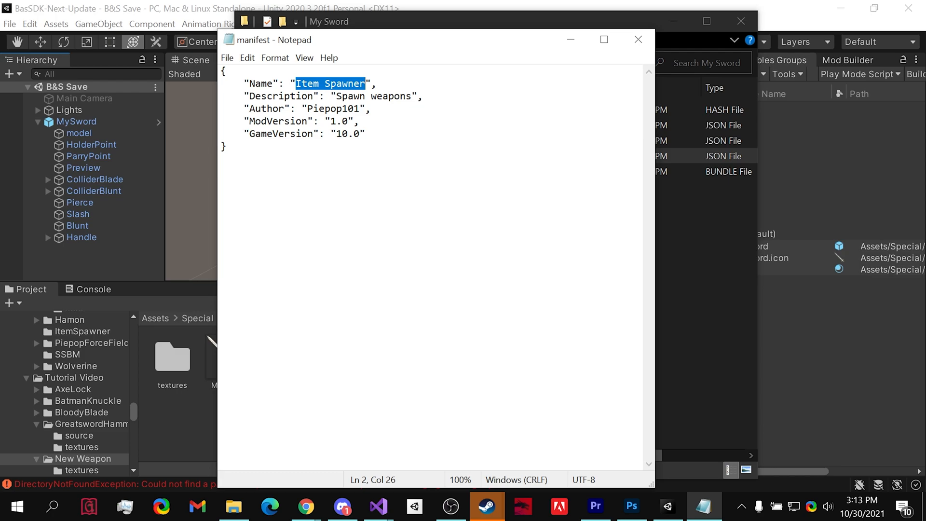
type("My Swor")
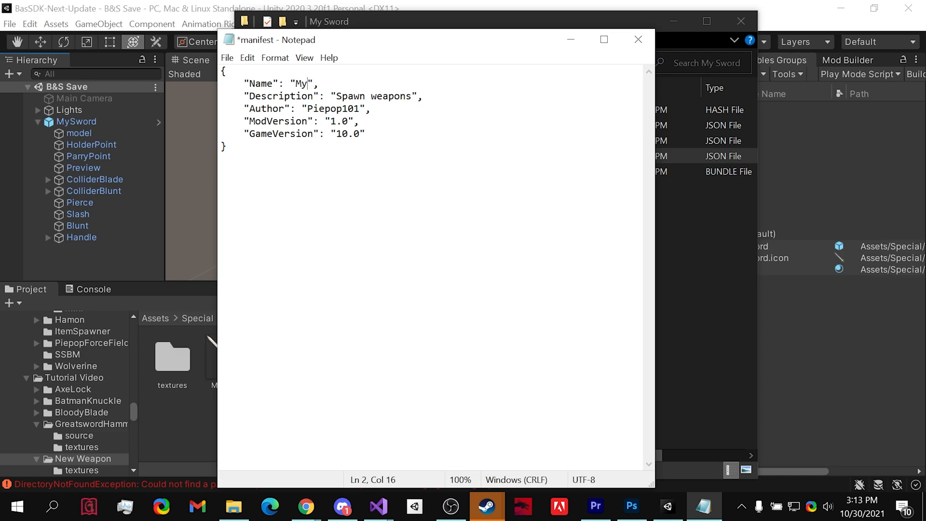
type("d")
key("ctrl+s")
key("alt+F4")
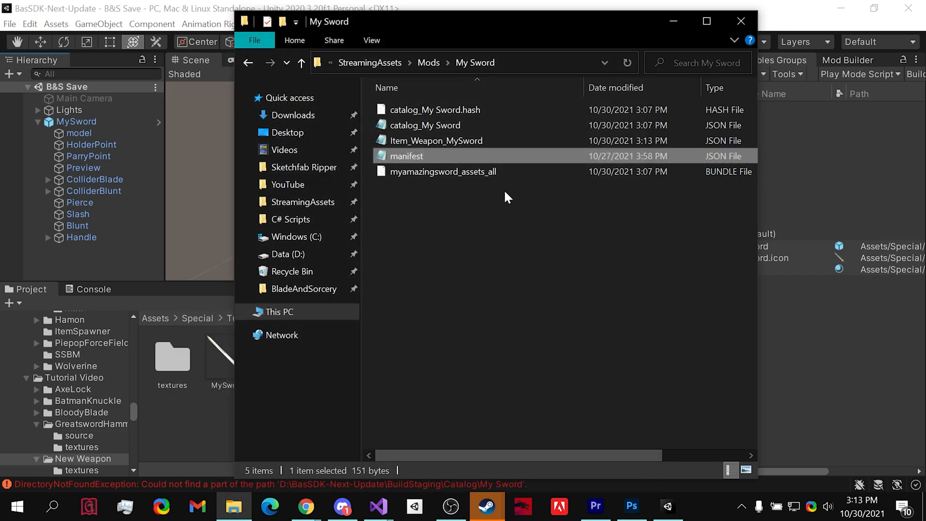
left_click(428, 62)
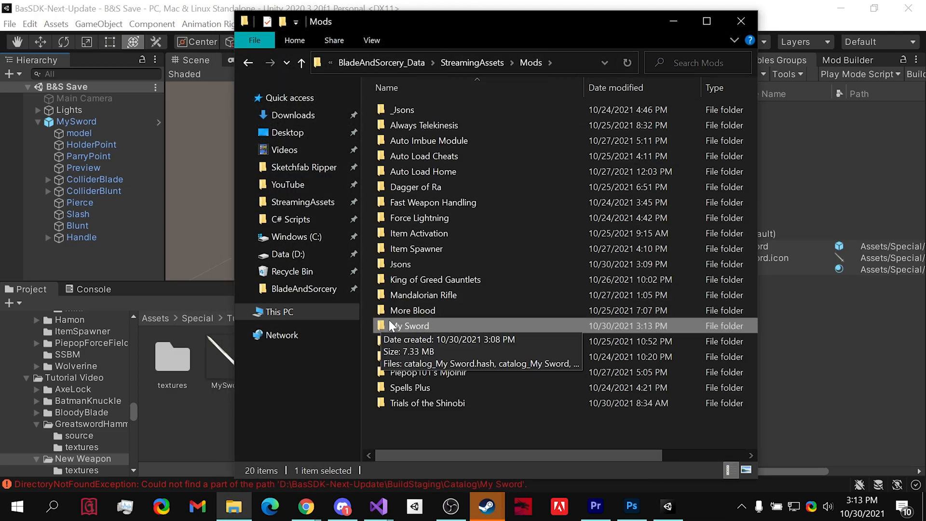